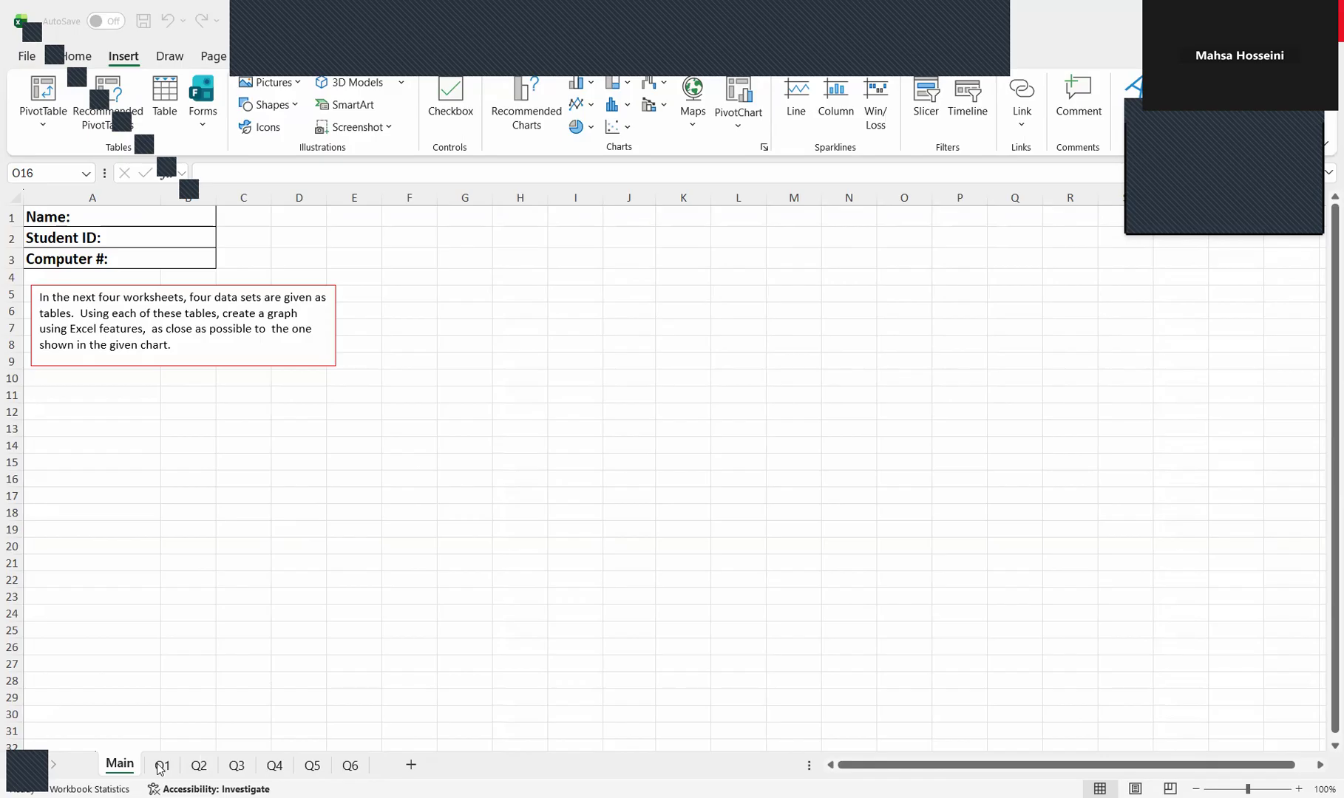
left_click_drag(150, 216, 168, 502)
left_click(464, 613)
left_click_drag(102, 214, 96, 257)
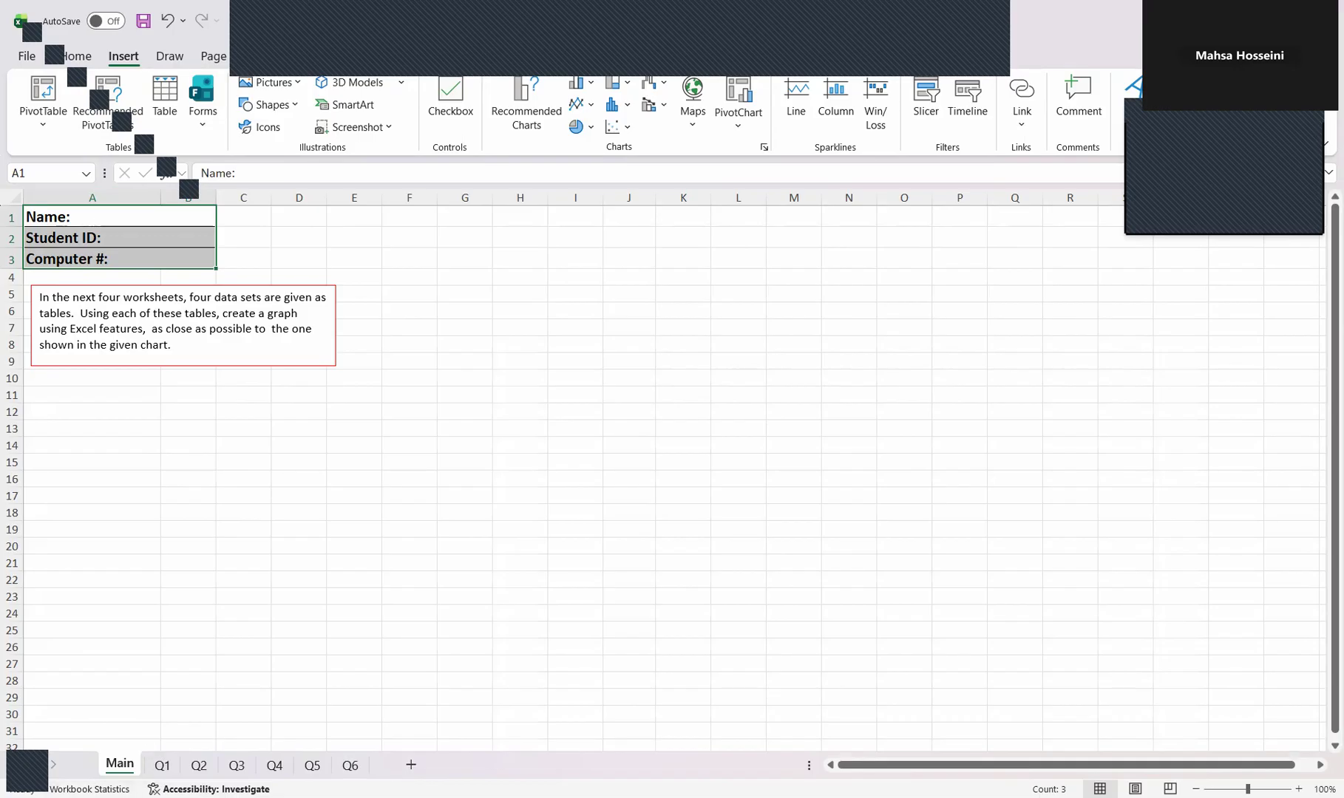
Open the Q1 worksheet and shift the sample chart picture slightly farther from the data table
left_click(162, 765)
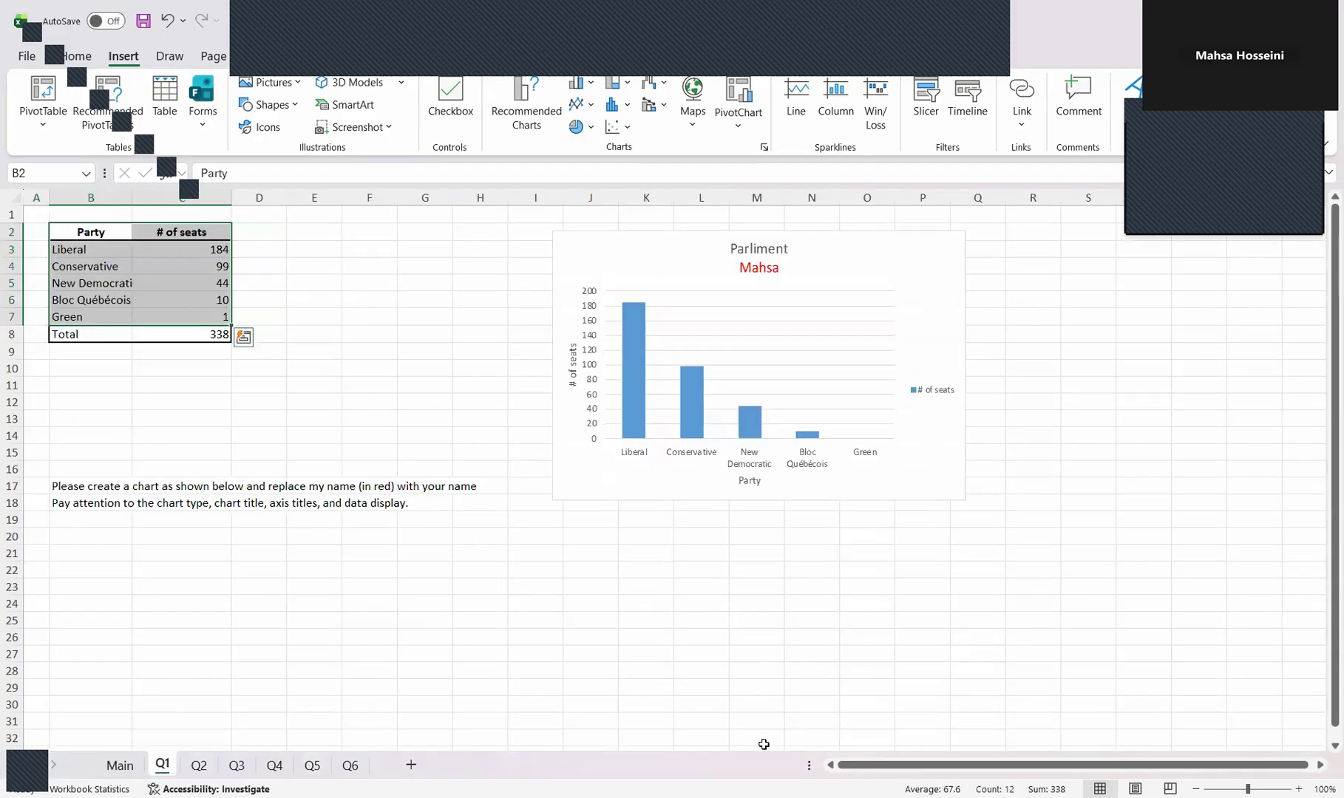
left_click_drag(693, 260, 762, 270)
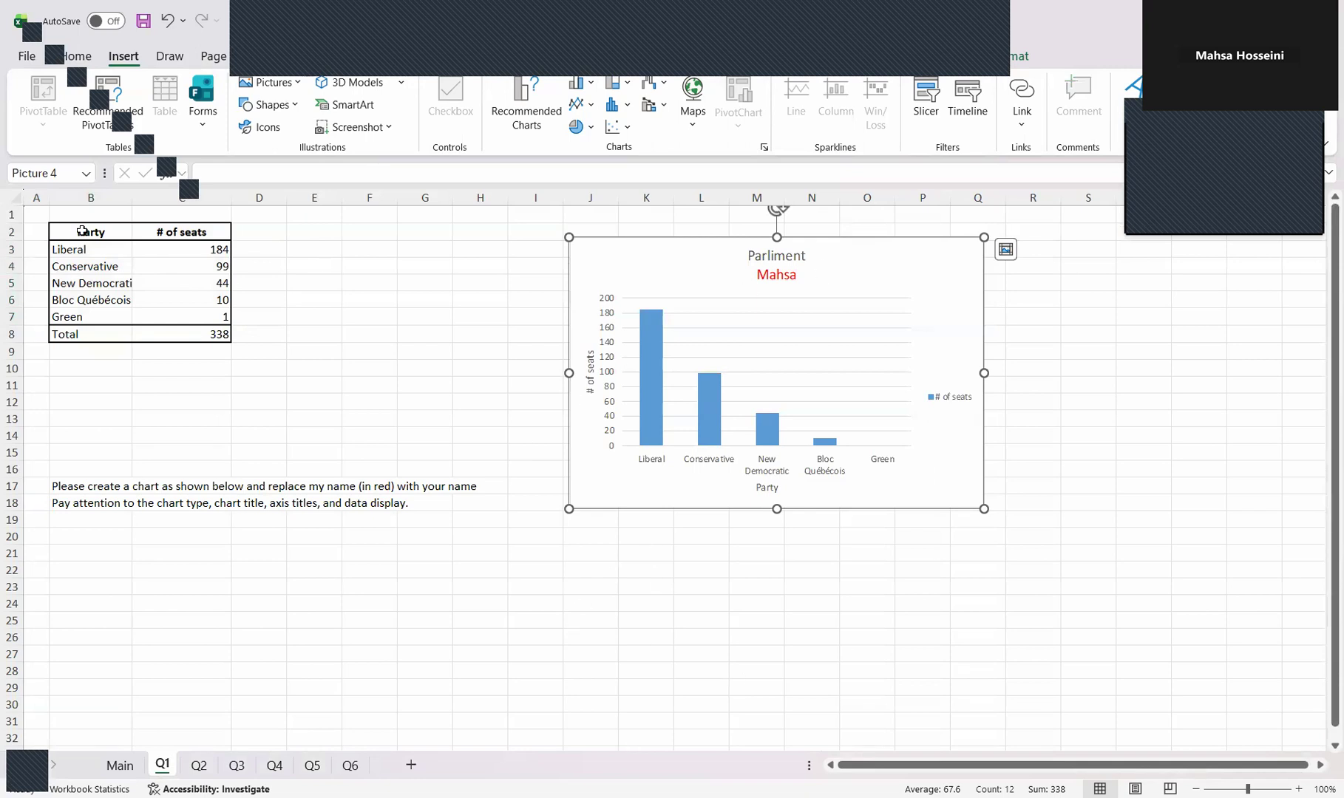
Insert a 2-D clustered column chart from cells B2:C7 and place it below the data table
left_click_drag(82, 231, 162, 309)
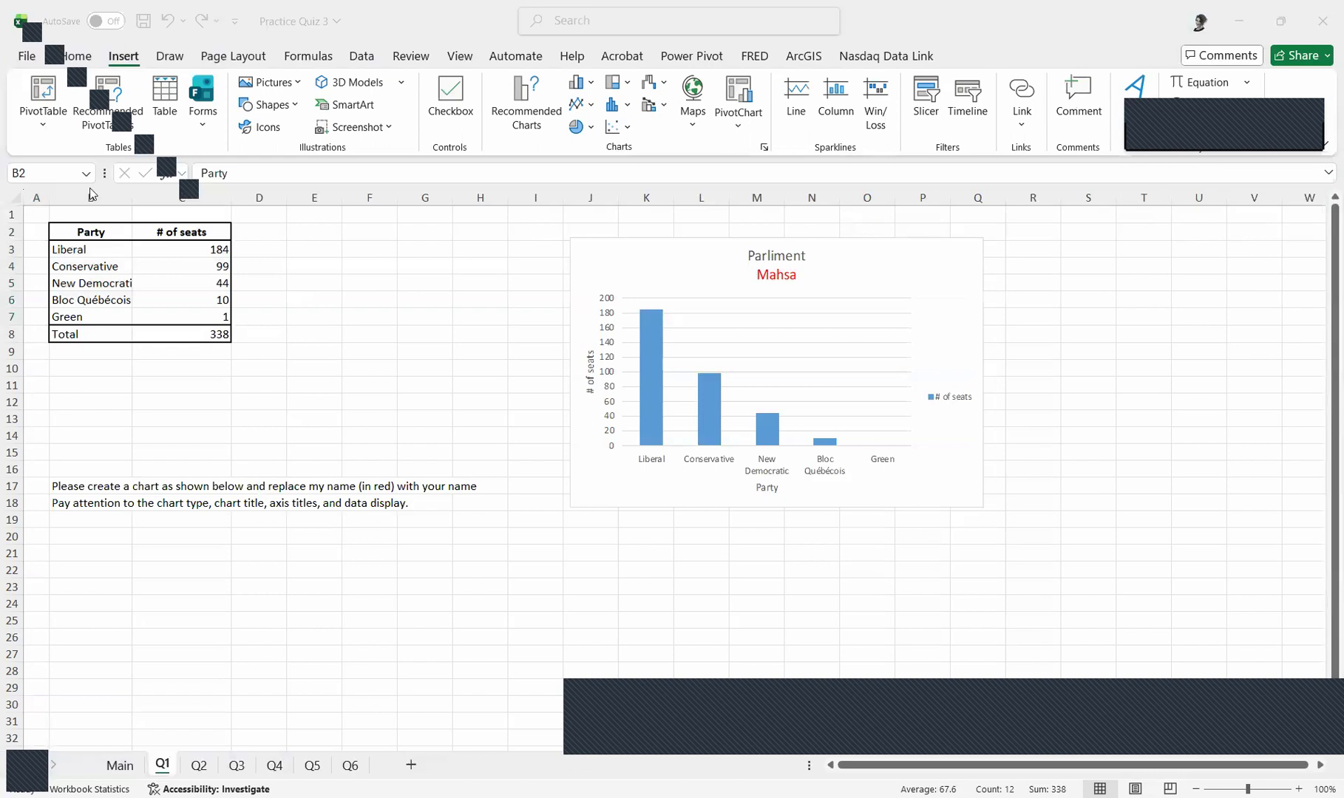
left_click_drag(83, 232, 201, 314)
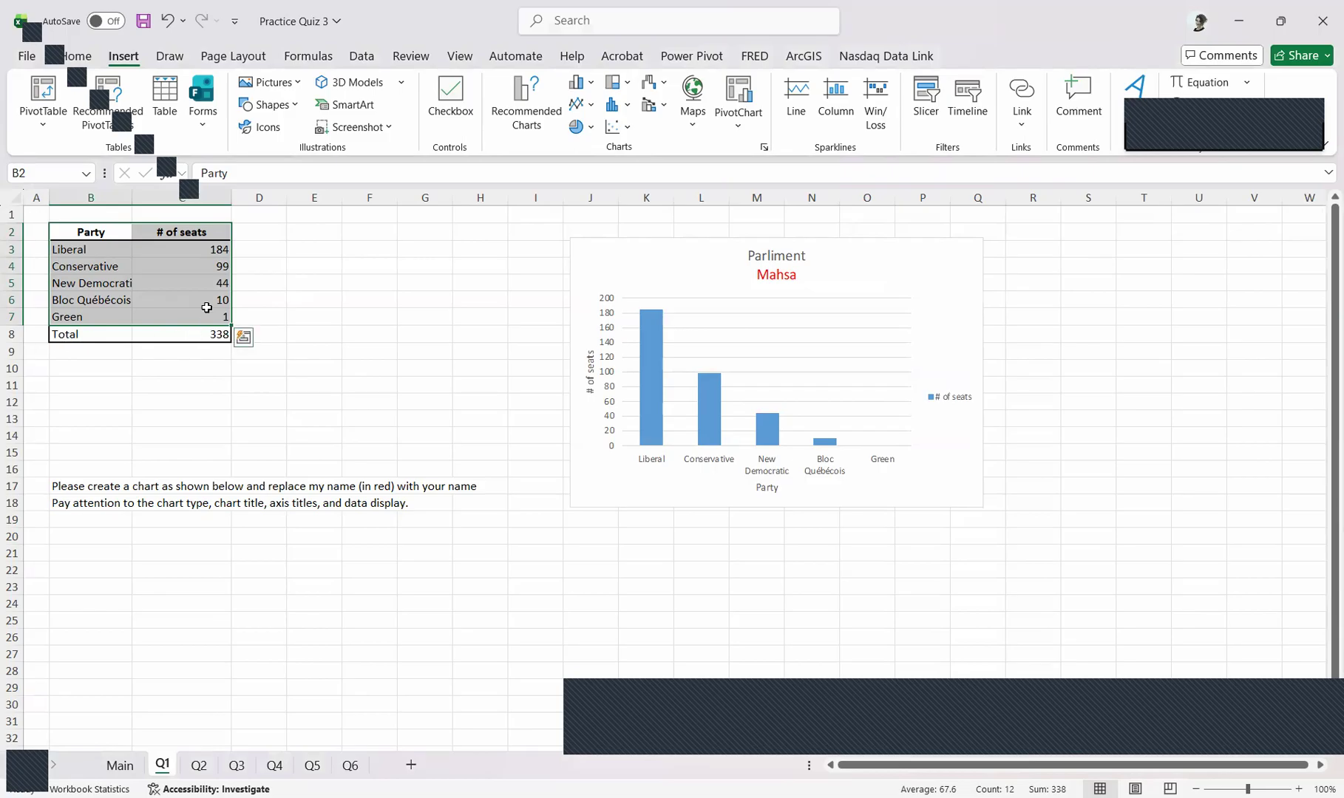
left_click_drag(185, 310, 99, 231)
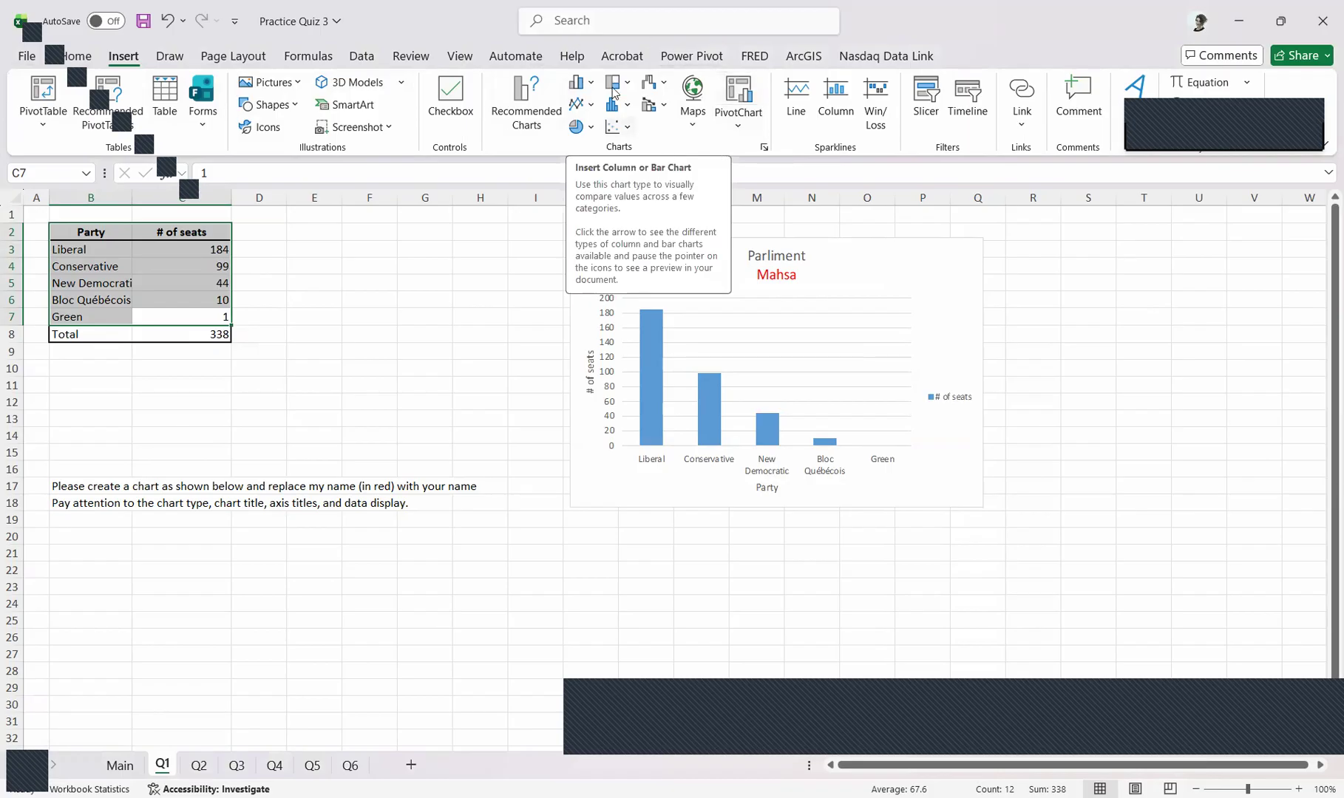
left_click(589, 84)
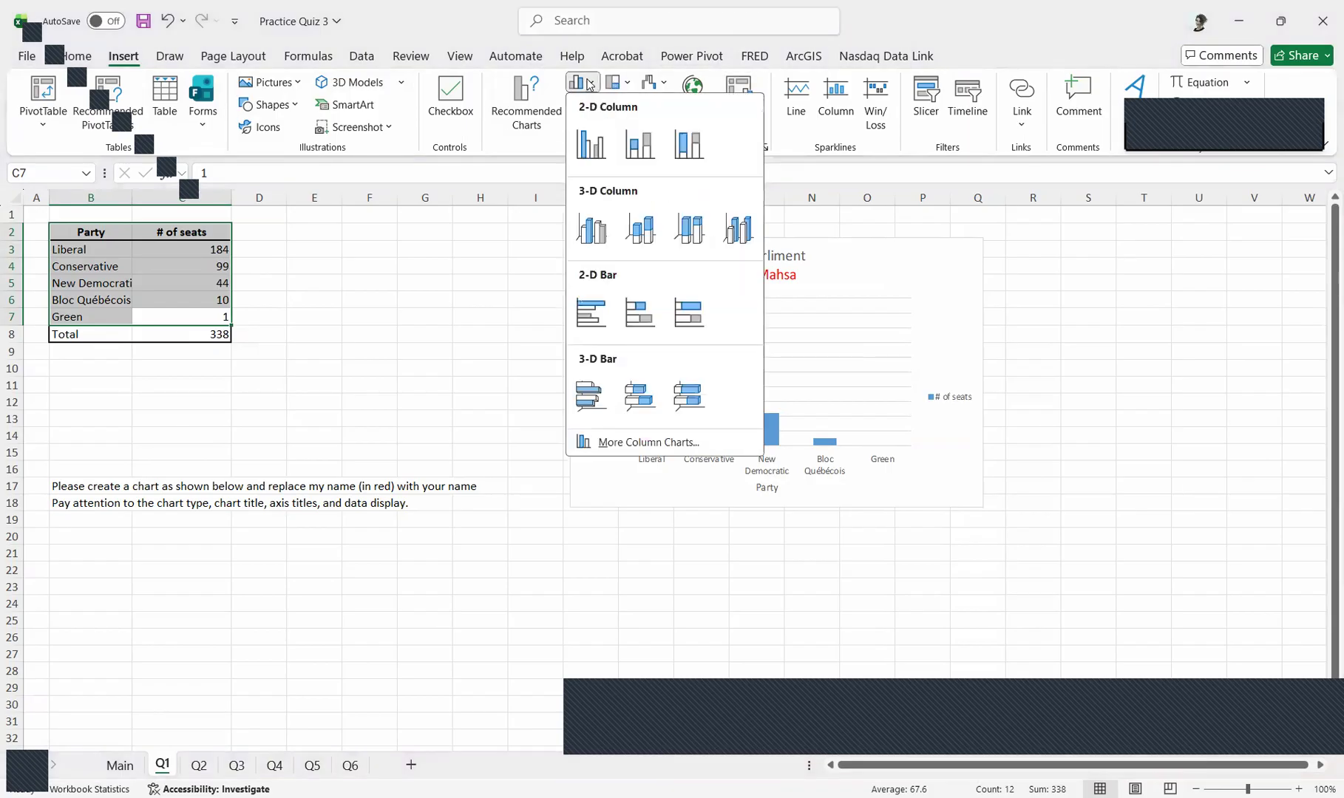
left_click(592, 149)
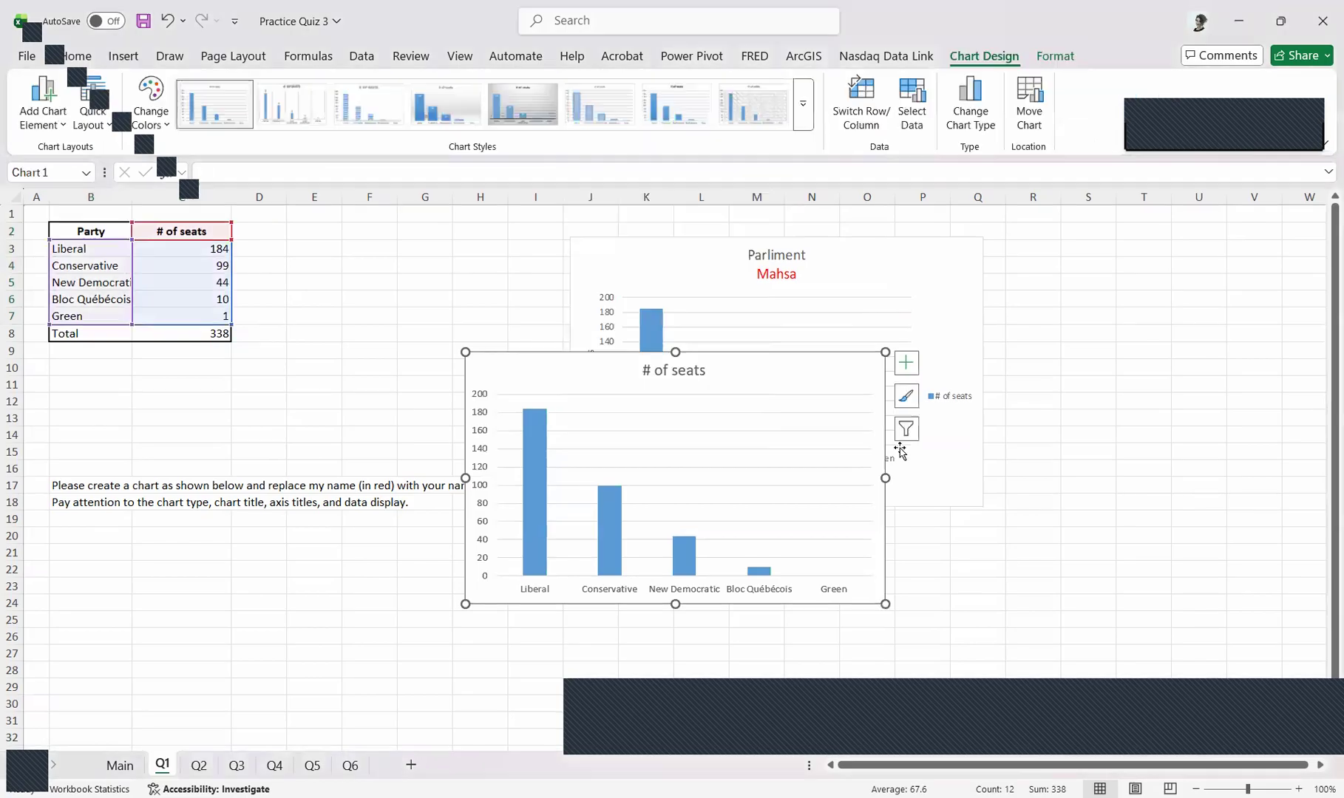
left_click_drag(826, 367, 453, 373)
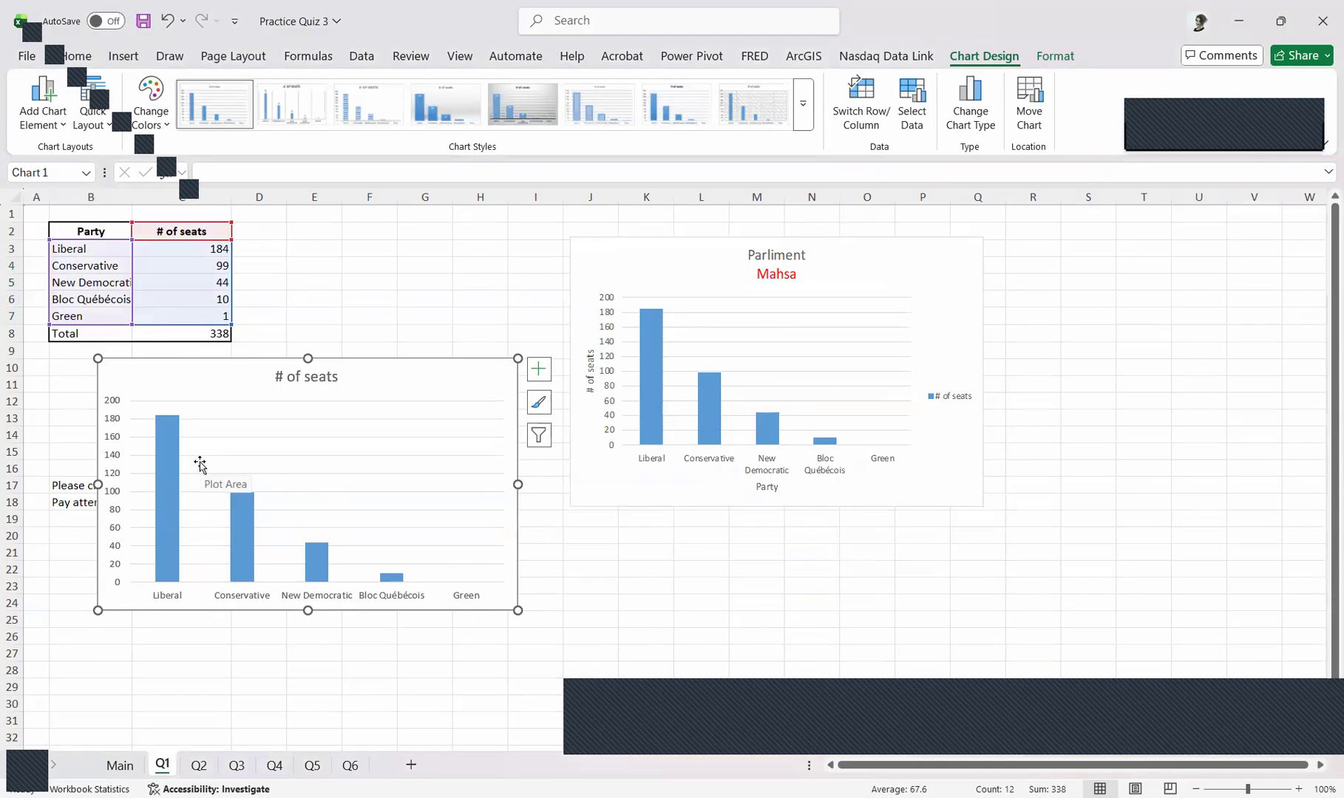
Add axis titles and a legend to the new column chart and nudge the chart slightly
left_click(539, 372)
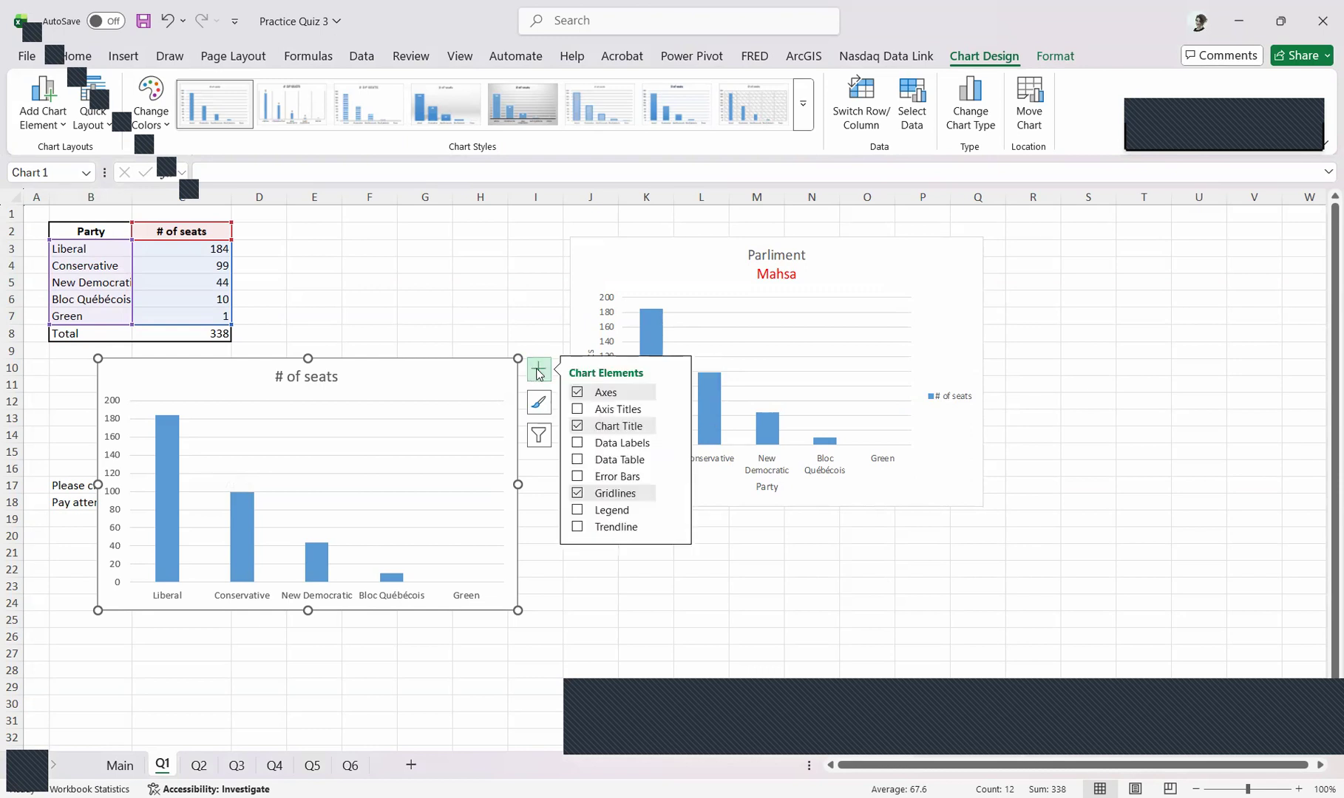
left_click(577, 409)
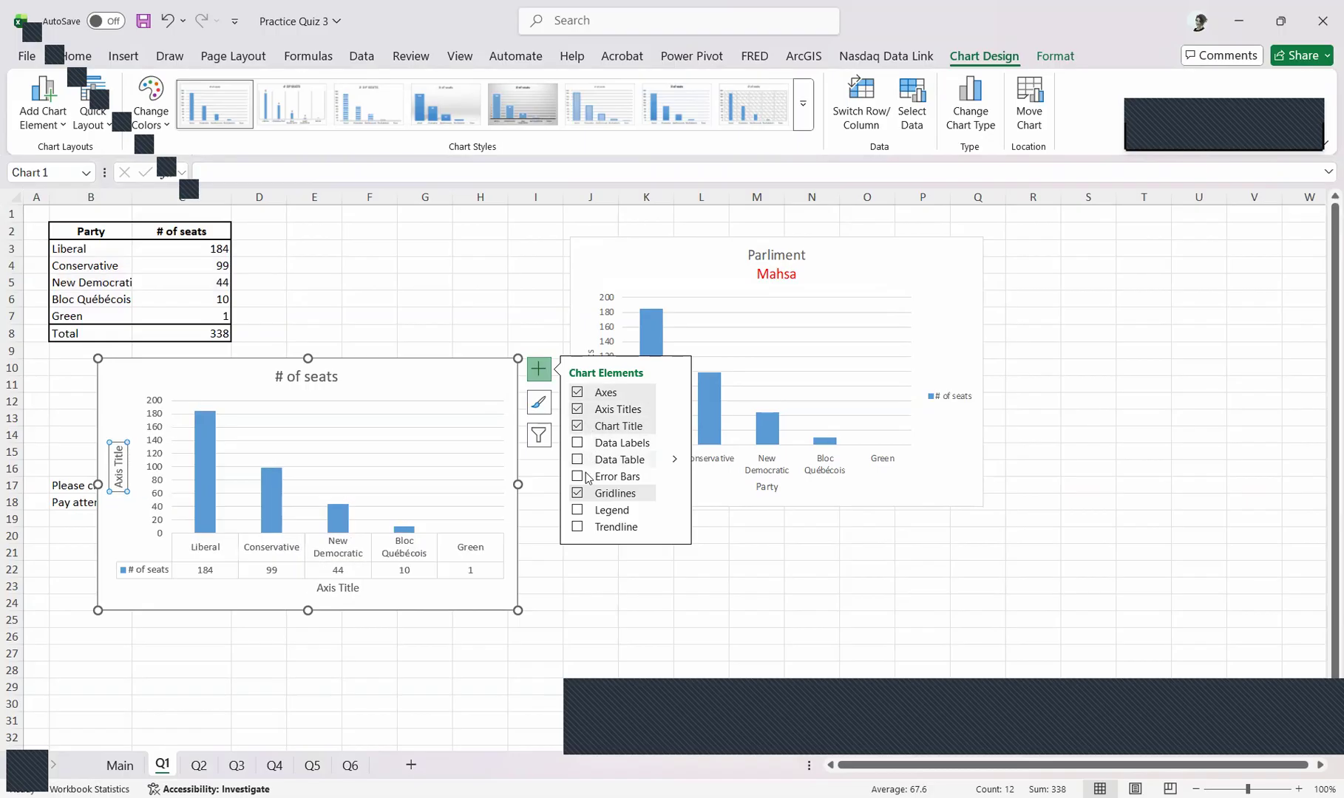
left_click(579, 511)
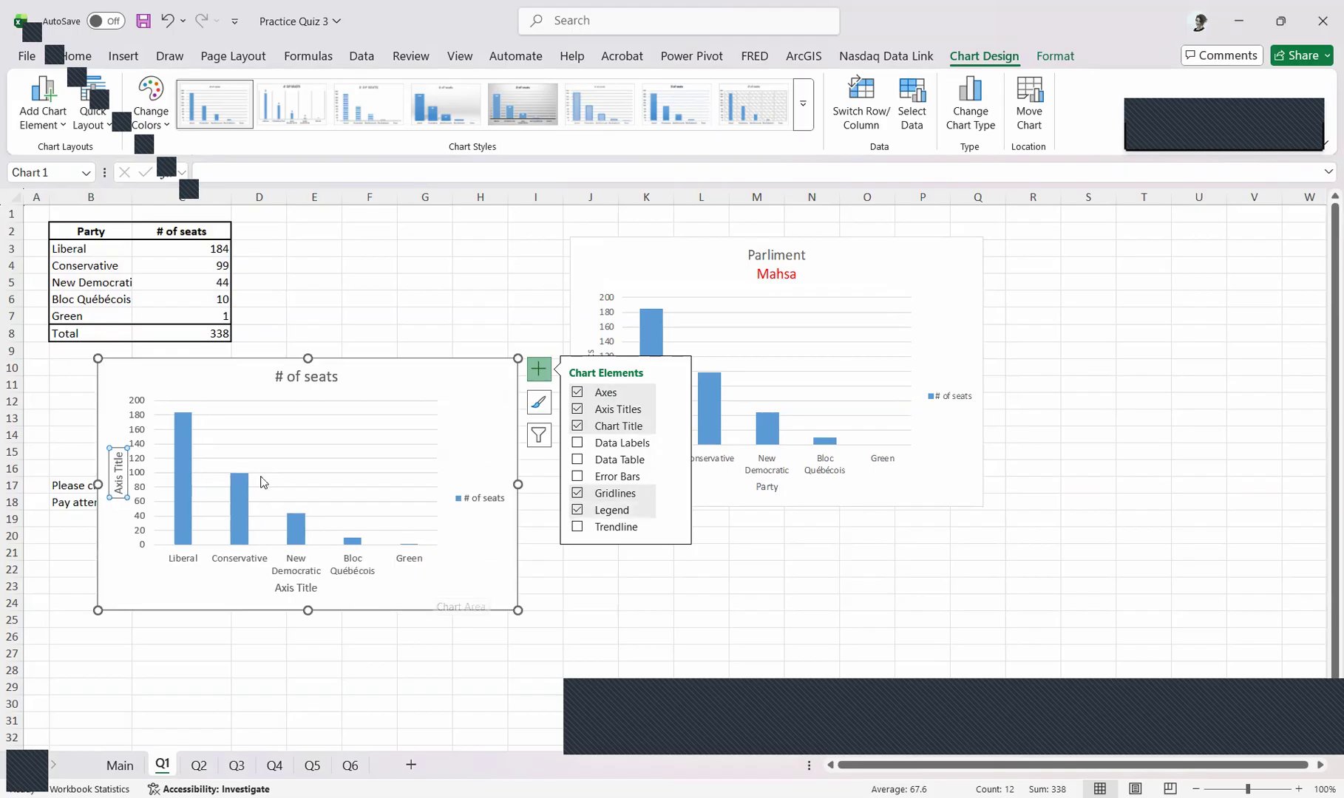
left_click(512, 580)
left_click_drag(427, 614, 369, 607)
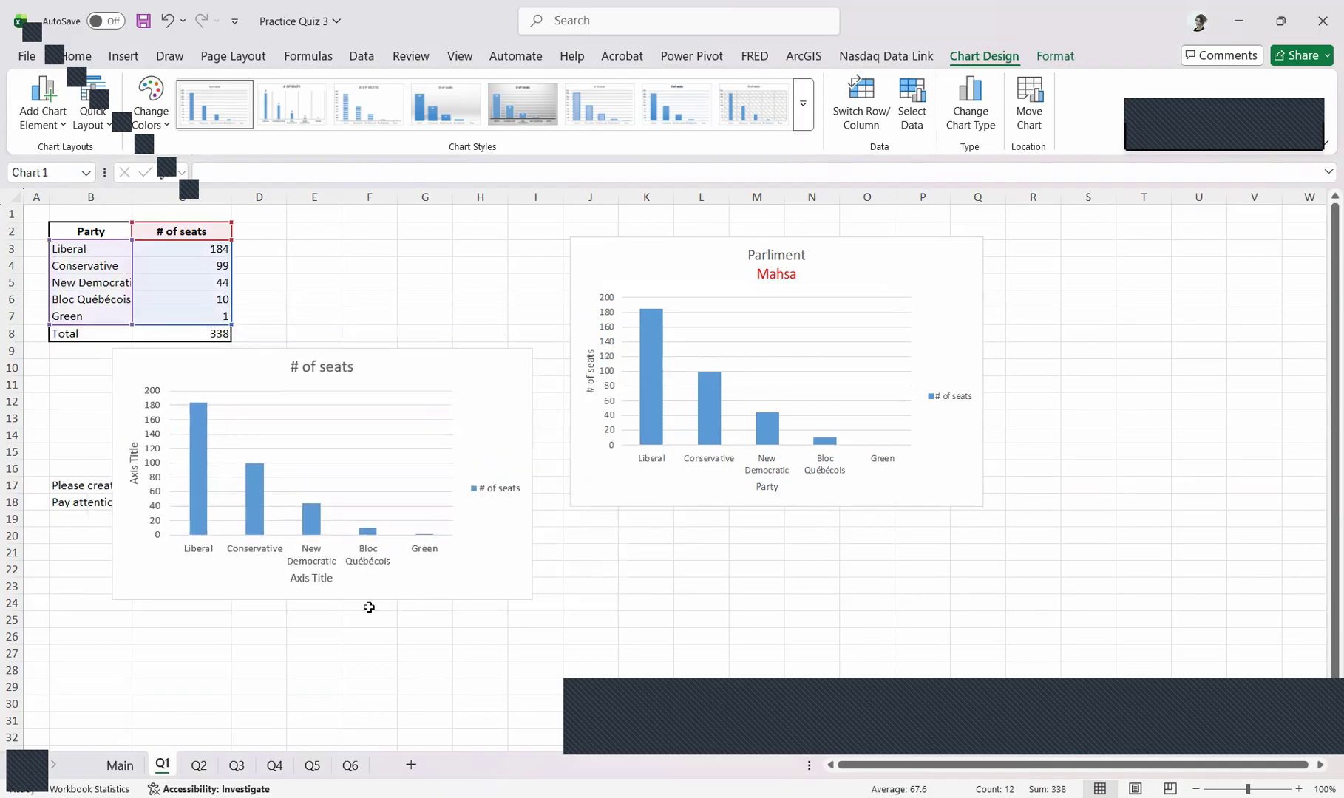
Link the chart's horizontal axis title to the Party header in cell B2
left_click(314, 581)
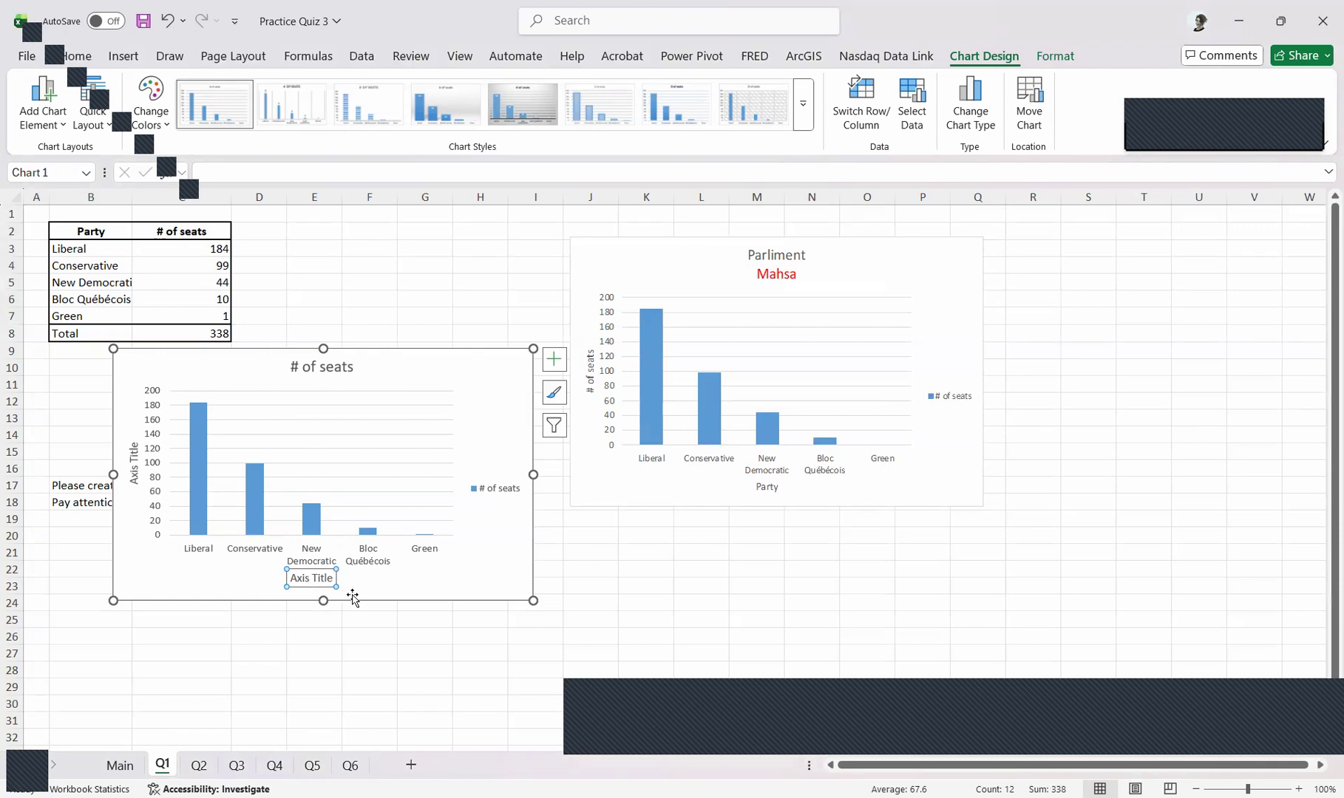
type("=")
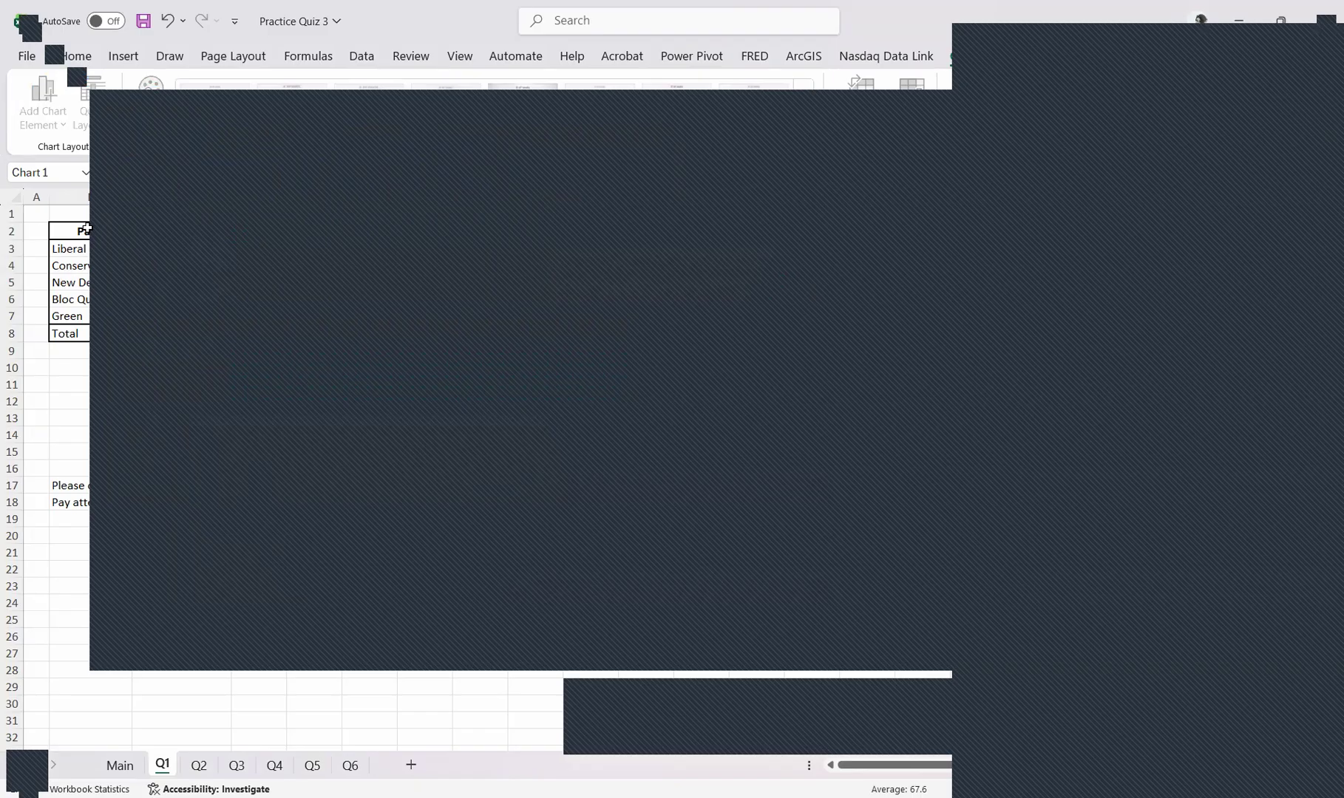
left_click(110, 230)
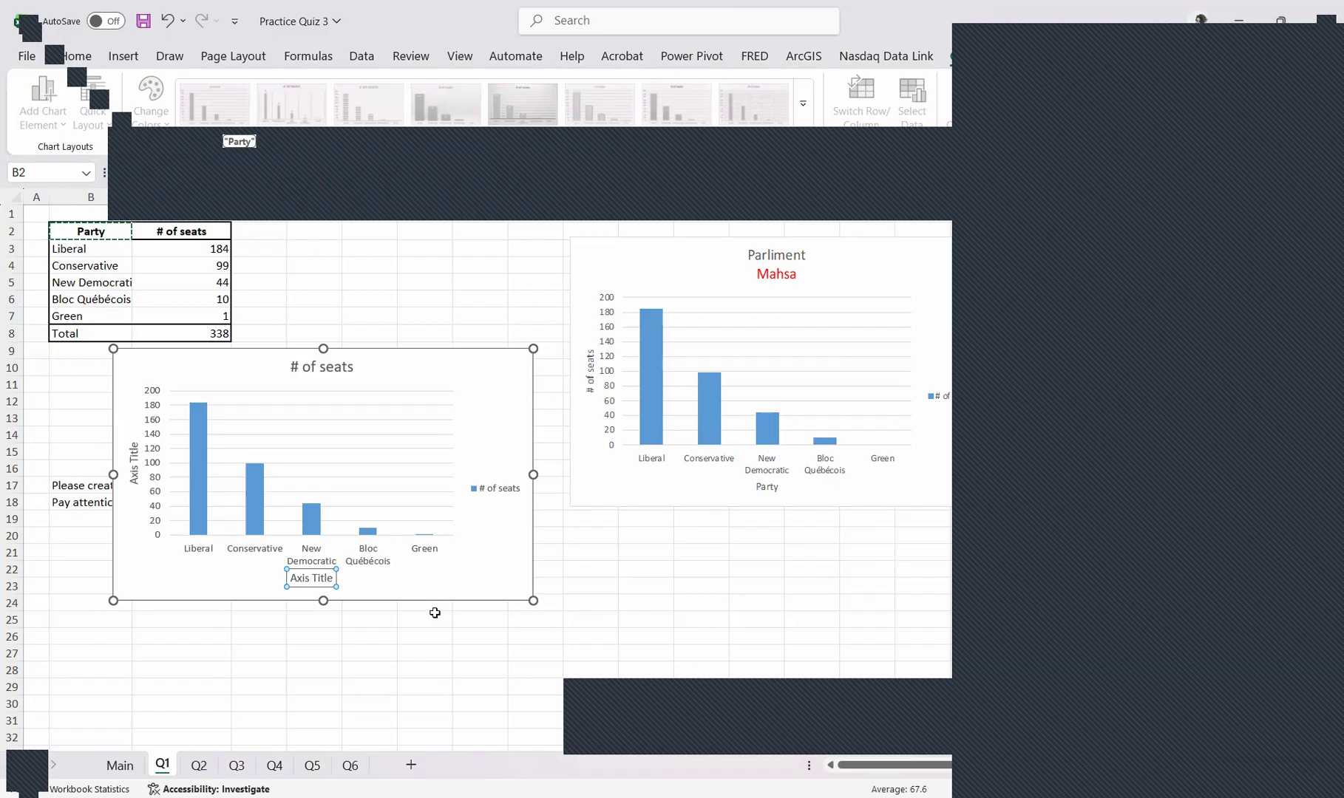
key("Return")
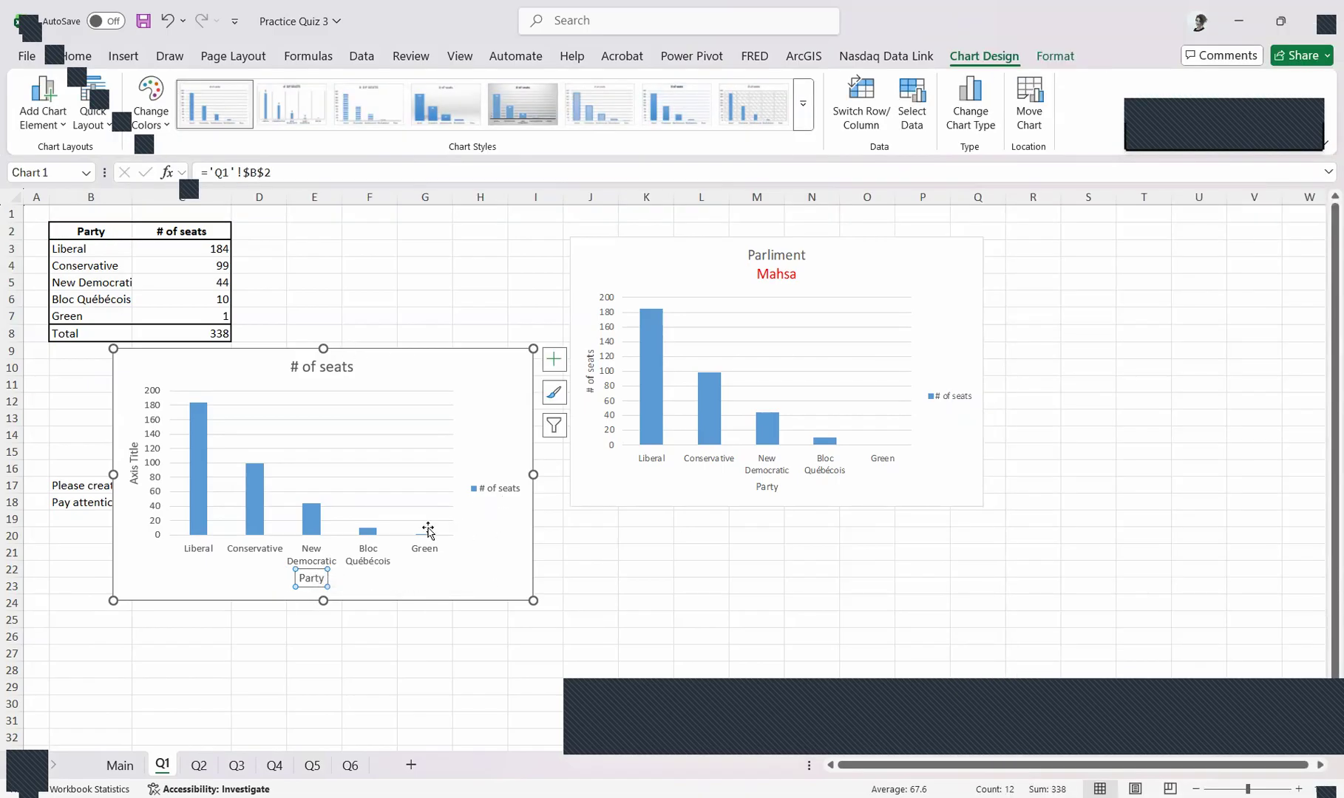
Link the vertical axis title to the # of seats header in cell C2 and move the chart farther down the sheet
left_click(134, 456)
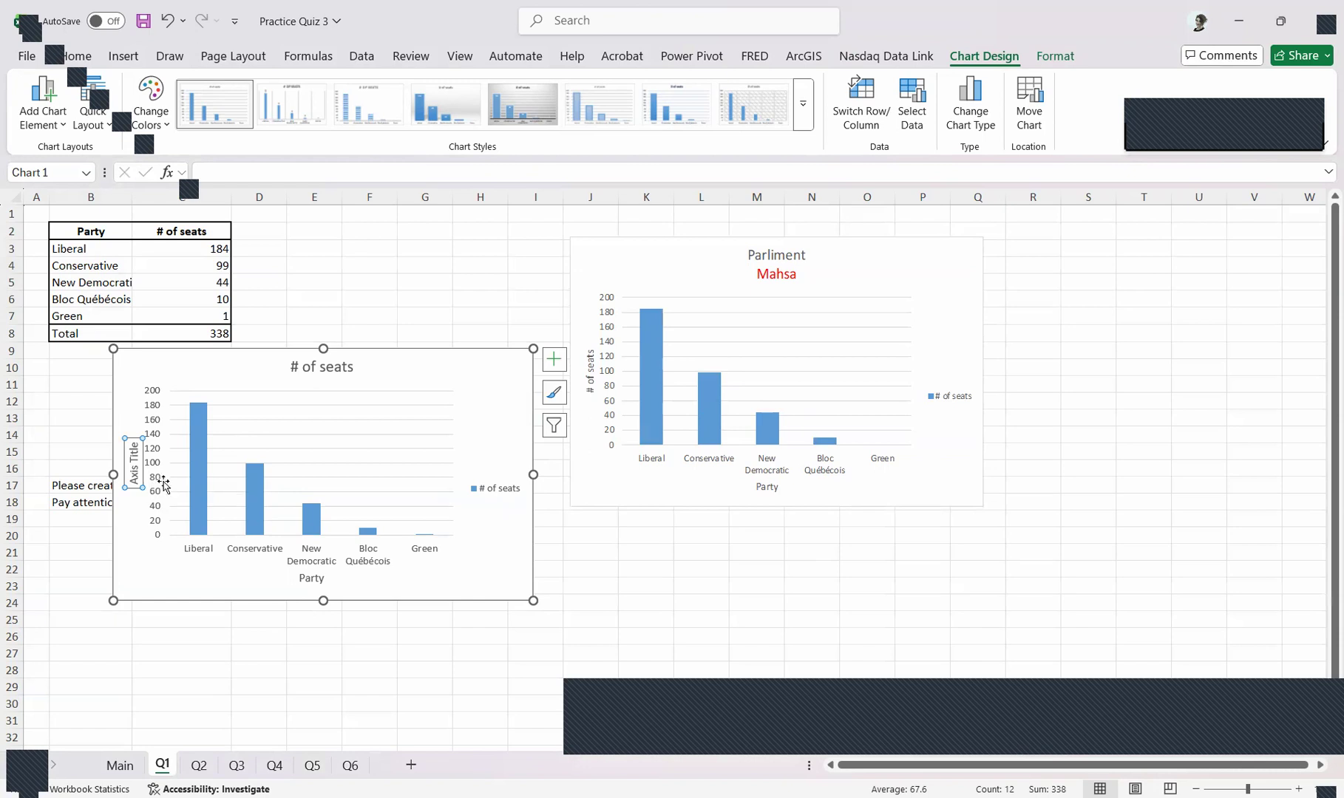
type("=")
left_click(196, 229)
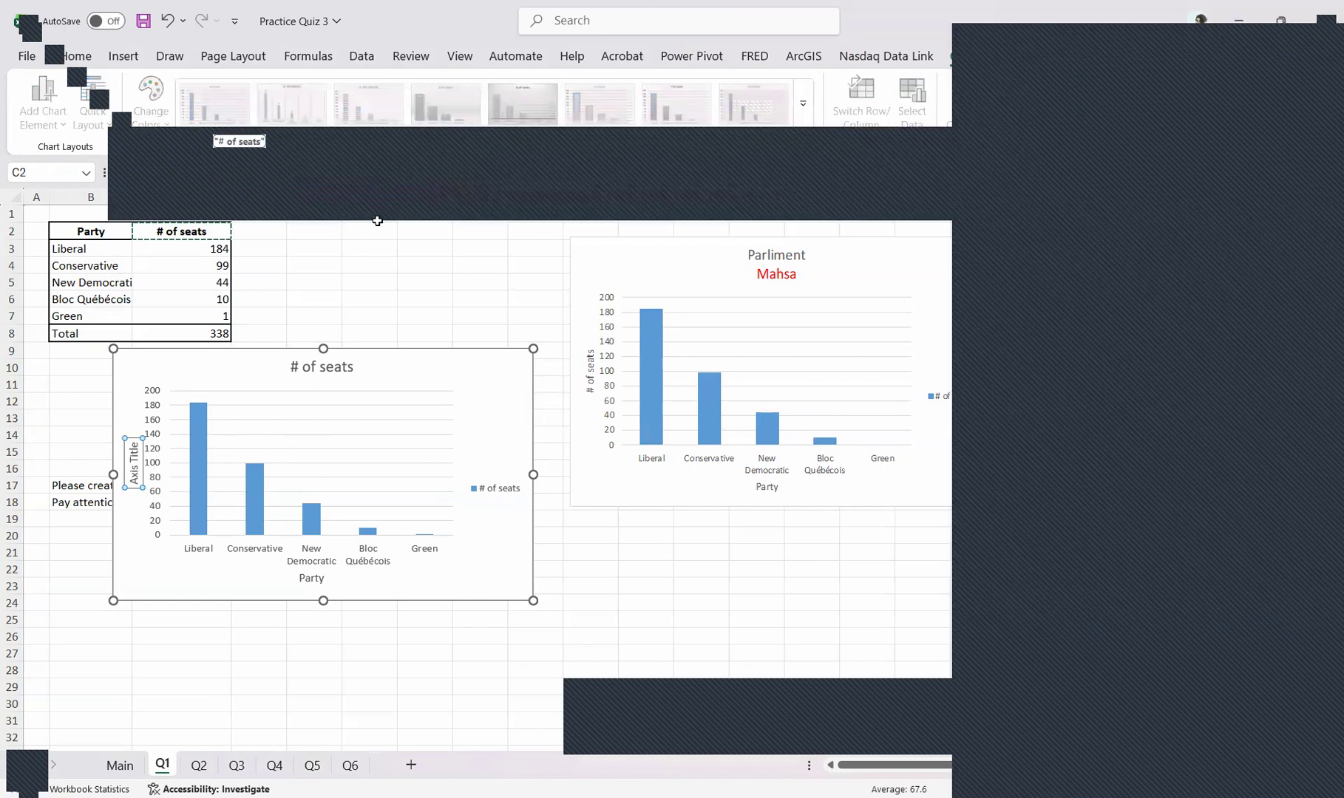
key("Return")
left_click_drag(384, 358, 388, 430)
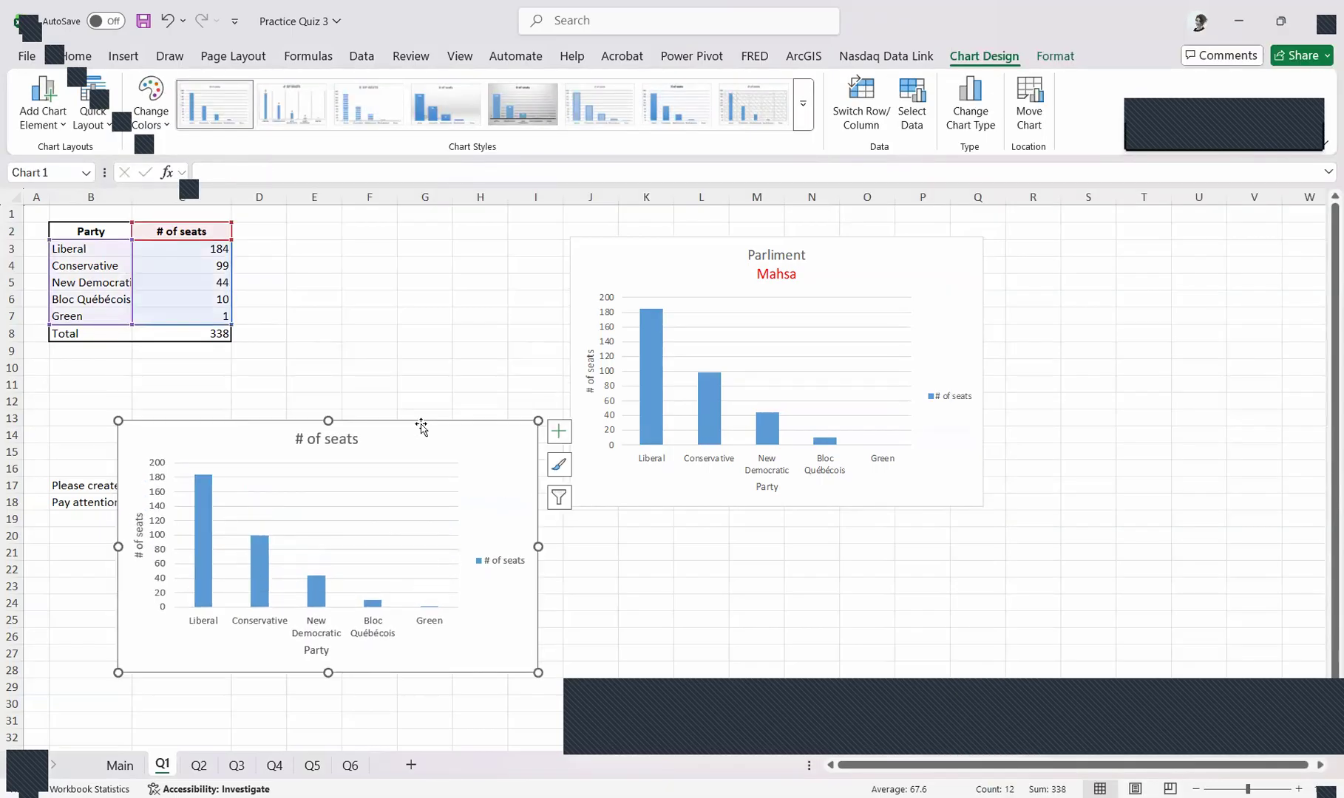
Replace the chart title text with "Parliment"
left_click(315, 436)
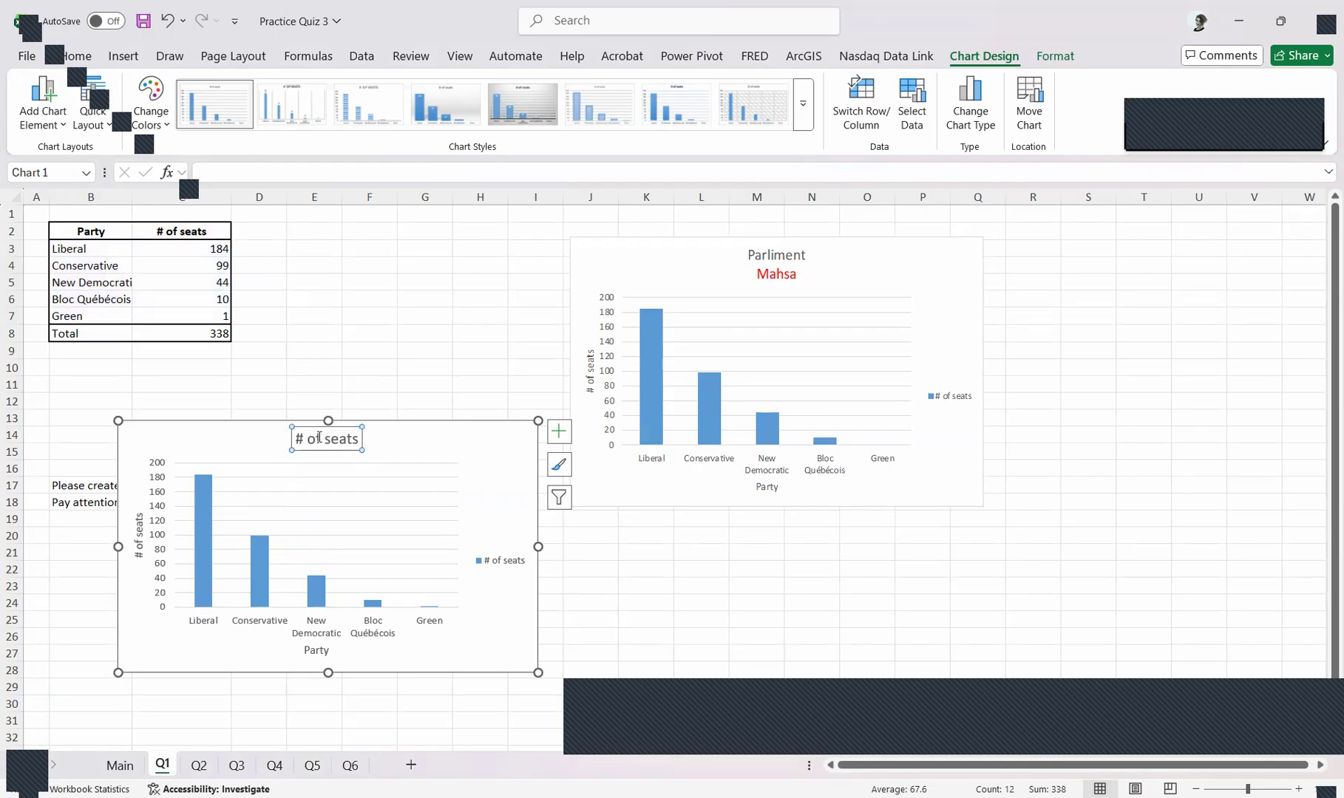
triple_click(318, 437)
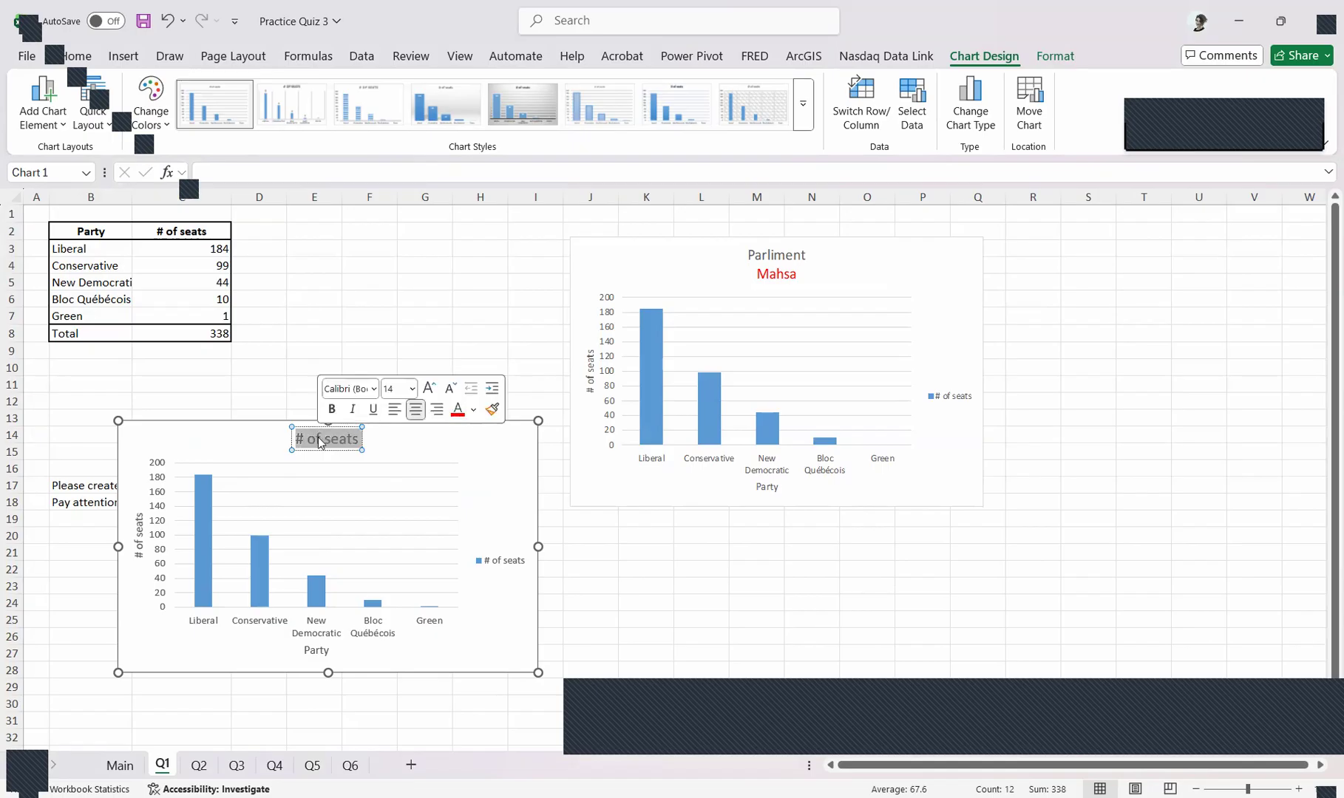
double_click(319, 439)
type("Parl")
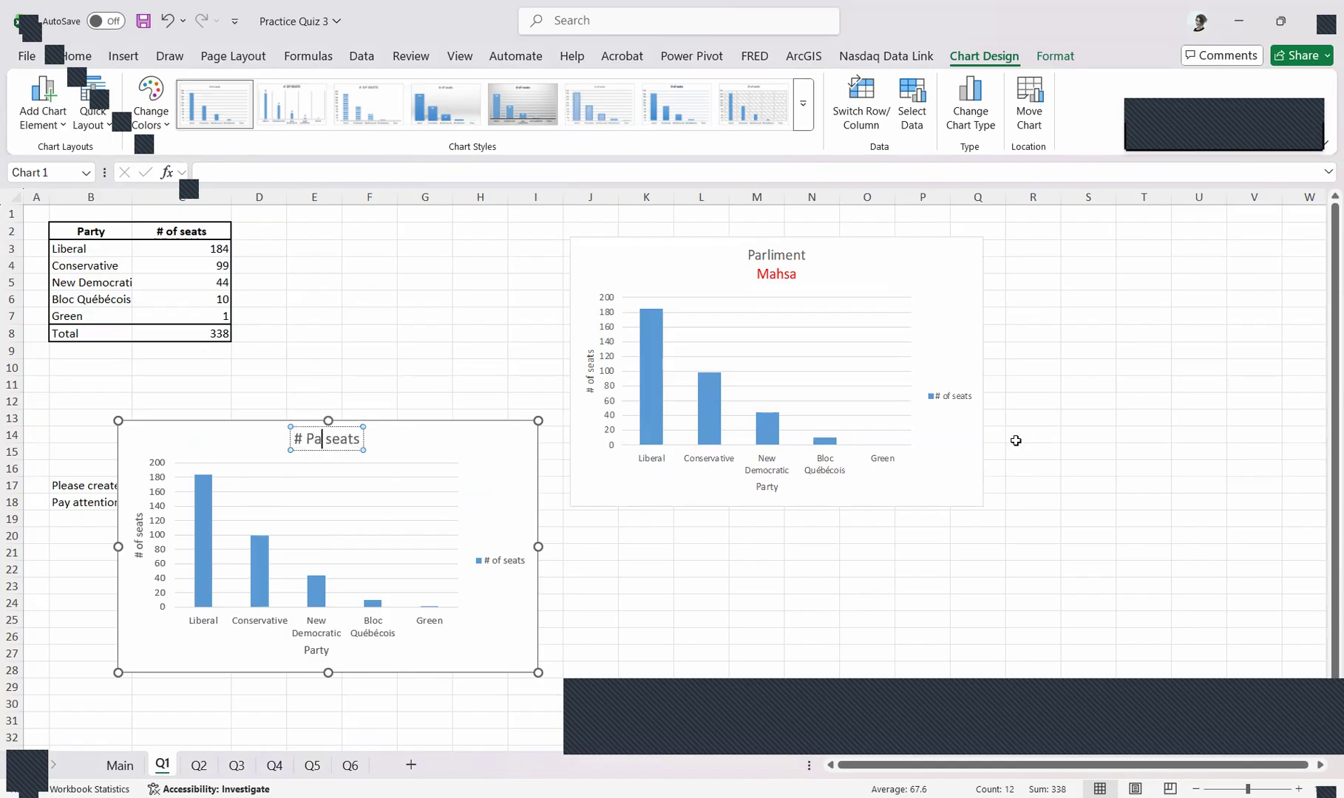
type("iment")
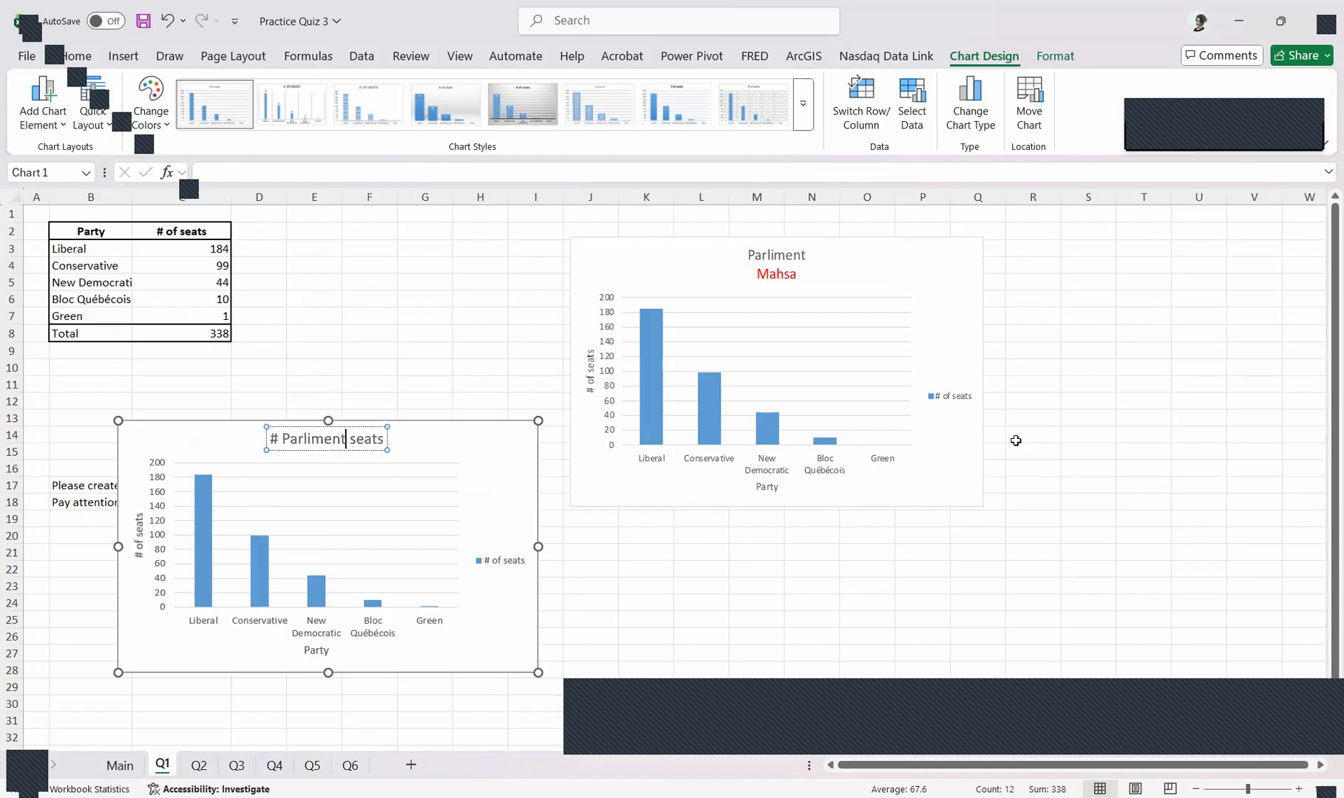
key("BackSpace")
key("BackSpace")
key("BackSpace")
key("BackSpace")
key("BackSpace")
key("BackSpace")
key("BackSpace")
key("BackSpace")
key("BackSpace")
key("BackSpace")
key("BackSpace")
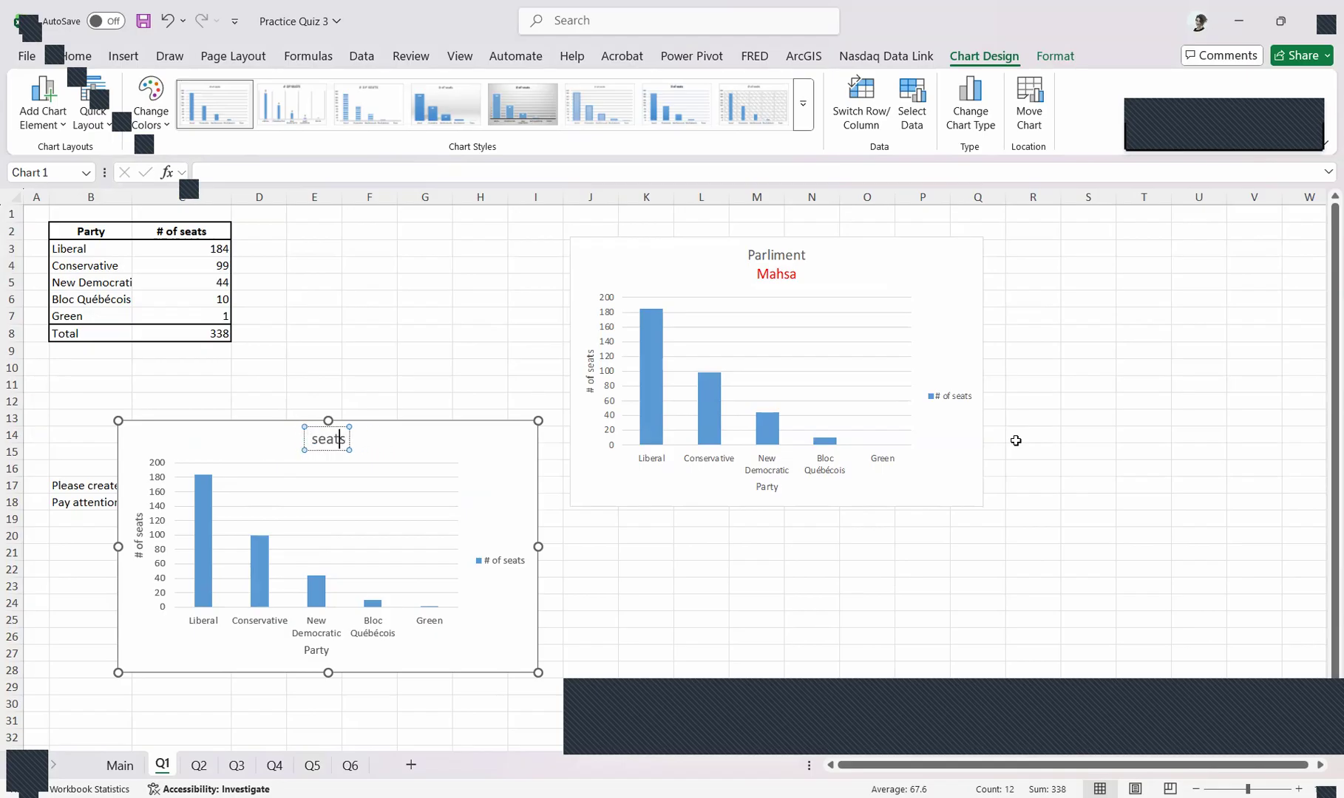
key("BackSpace")
key("BackSpace")
key("BackSpace")
key("BackSpace")
type("Parliment")
key("Return")
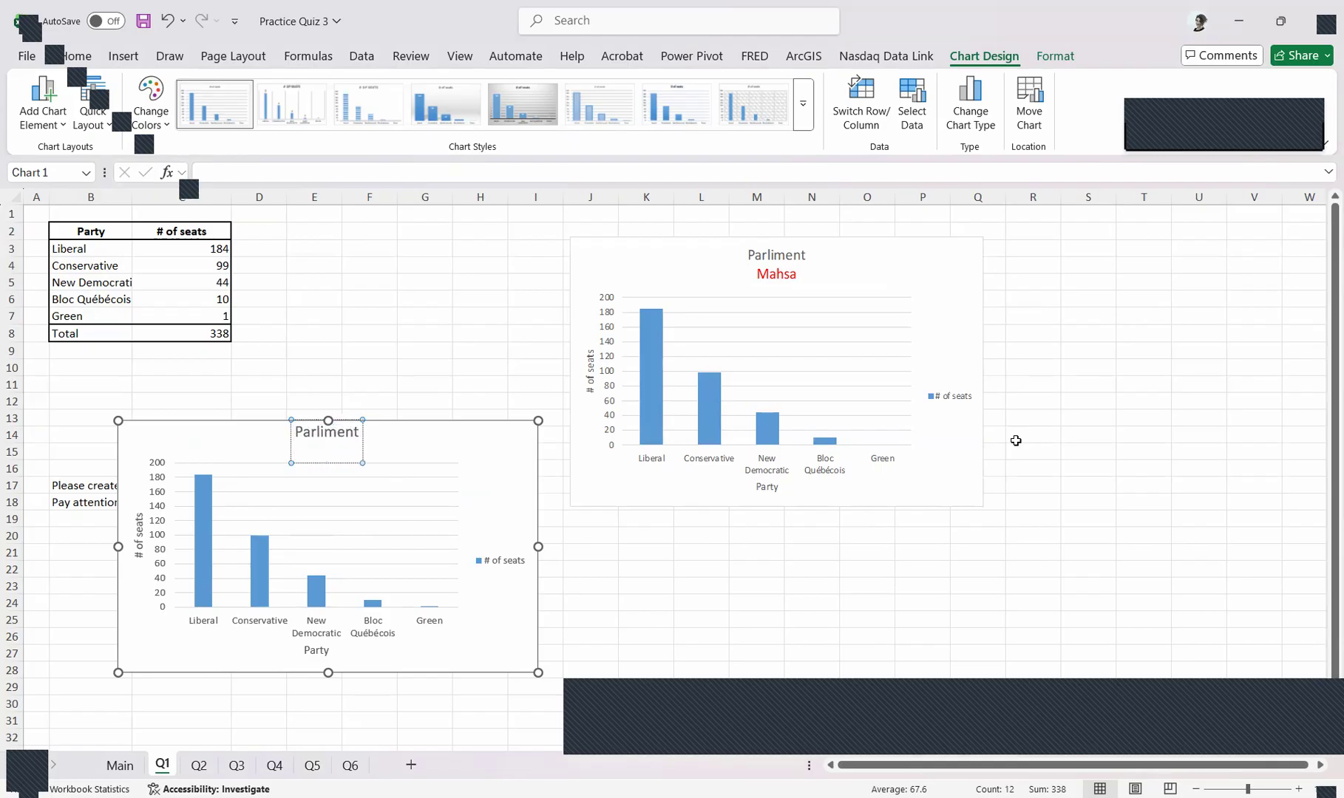
key("BackSpace")
key("BackSpace")
key("BackSpace")
key("BackSpace")
key("BackSpace")
type("Mah")
key("BackSpace")
key("BackSpace")
key("BackSpace")
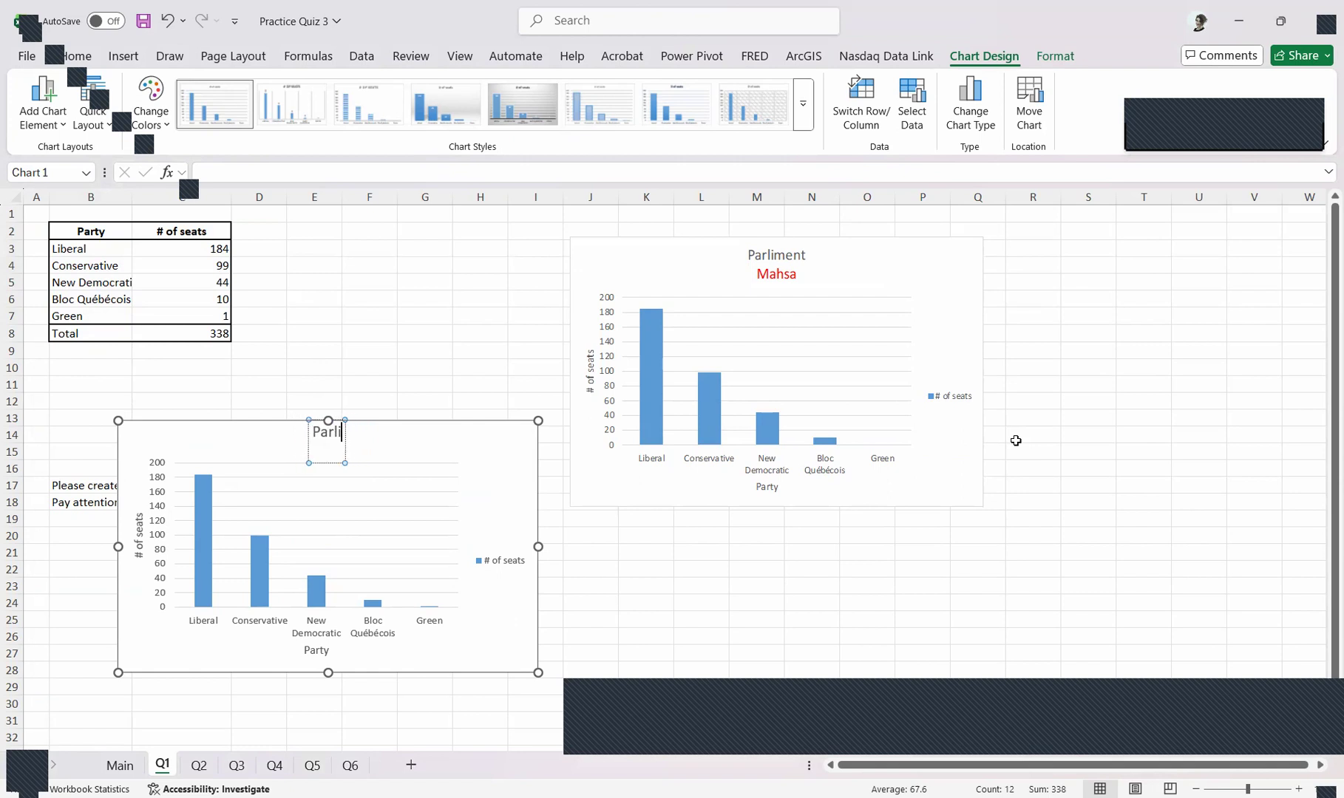
type("Mah")
key("ctrl+z")
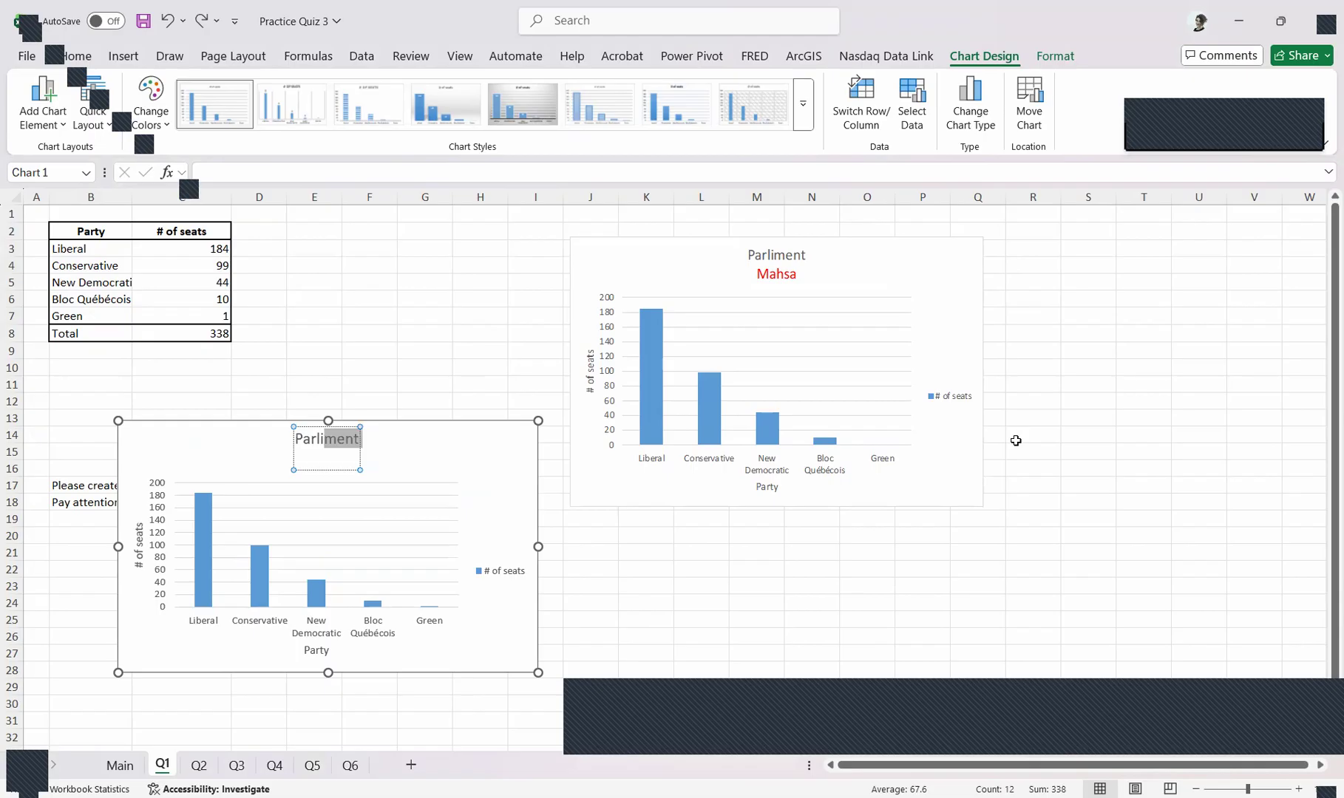
Add a second line to the chart title with the author's first name
key("End")
key("Return")
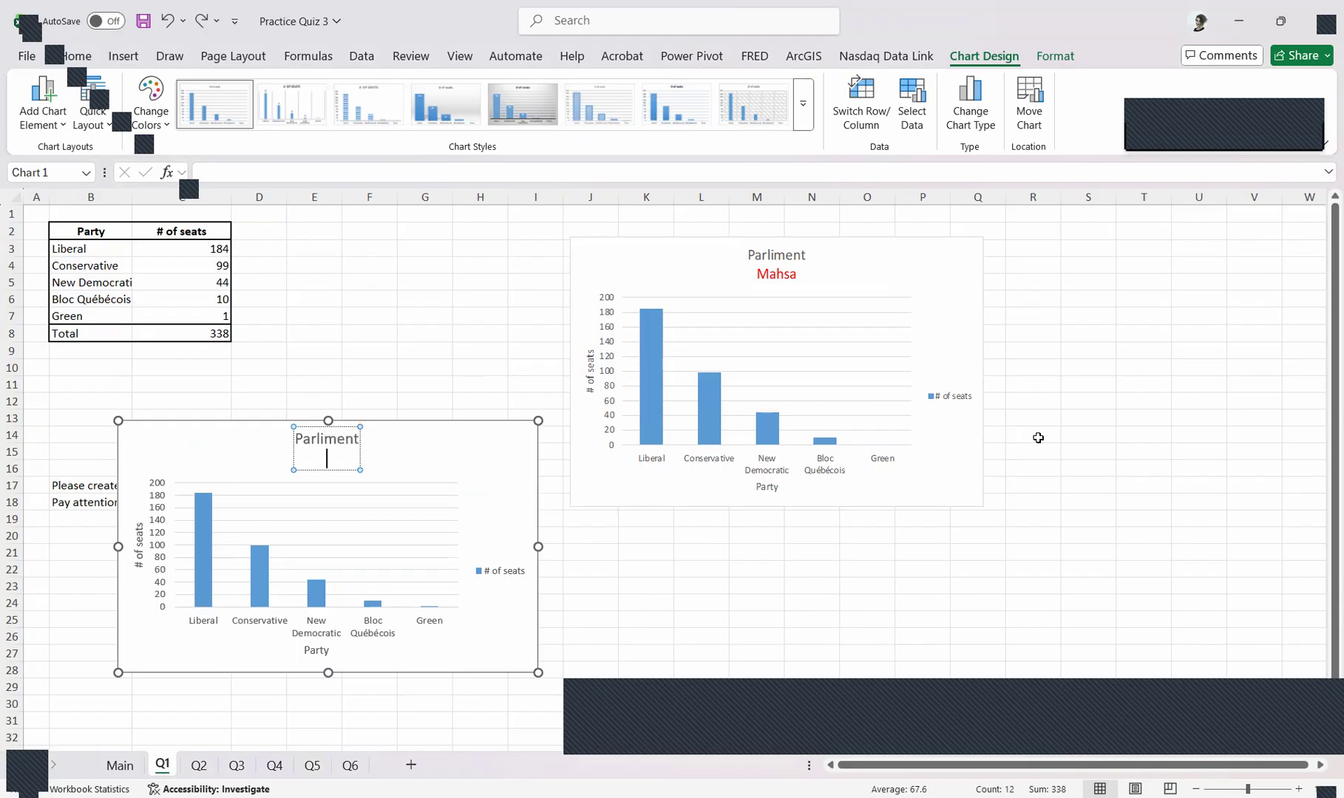
type("Mahsa")
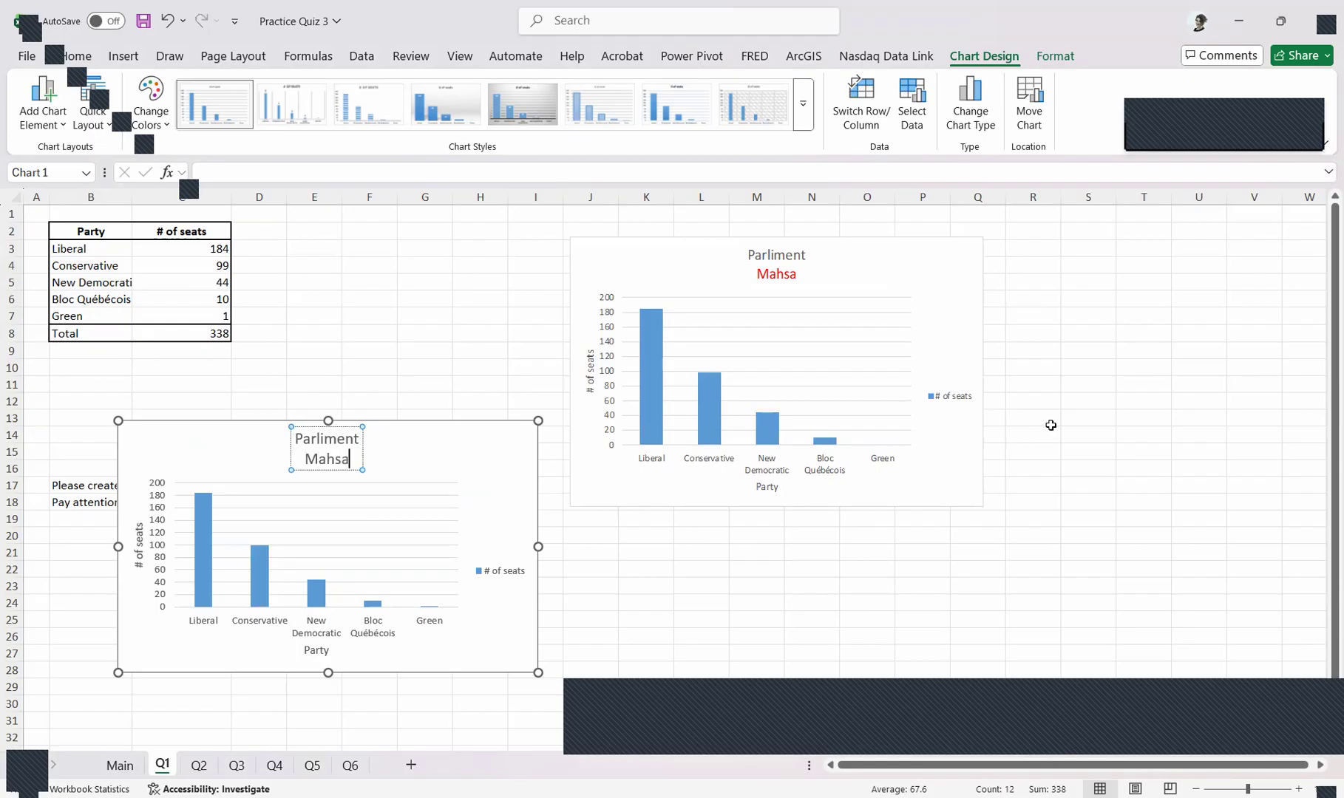
Set the font color of the name in the chart title's second line to red
double_click(343, 465)
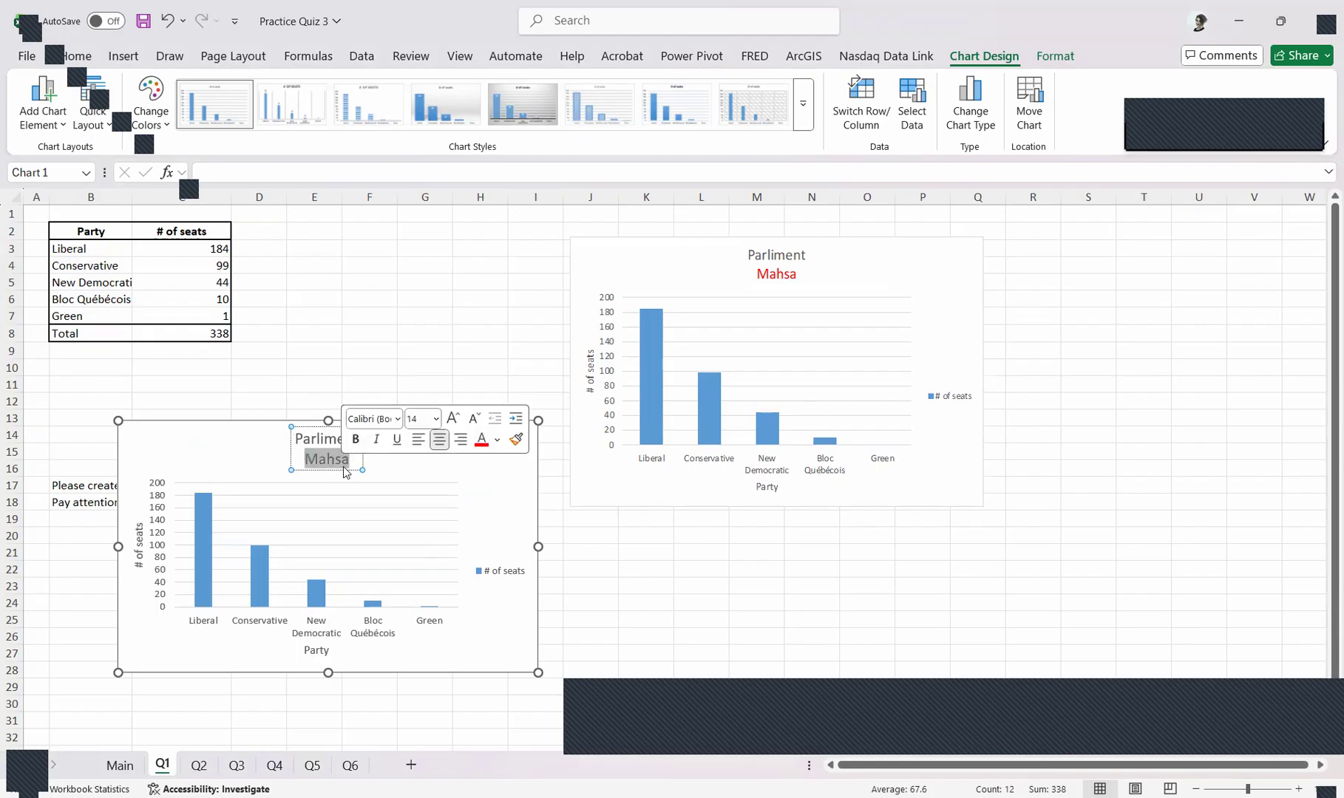
left_click(321, 459)
double_click(326, 458)
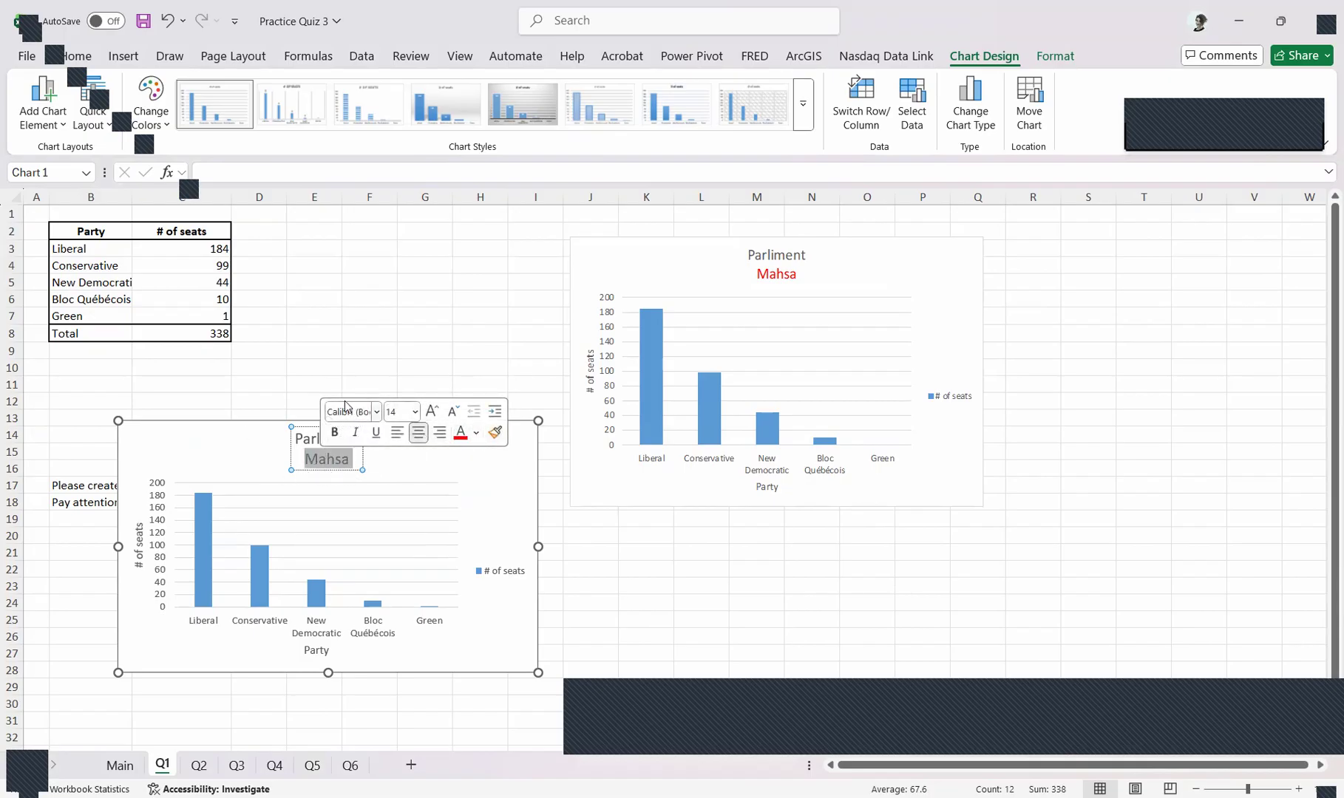
left_click(460, 435)
left_click(77, 55)
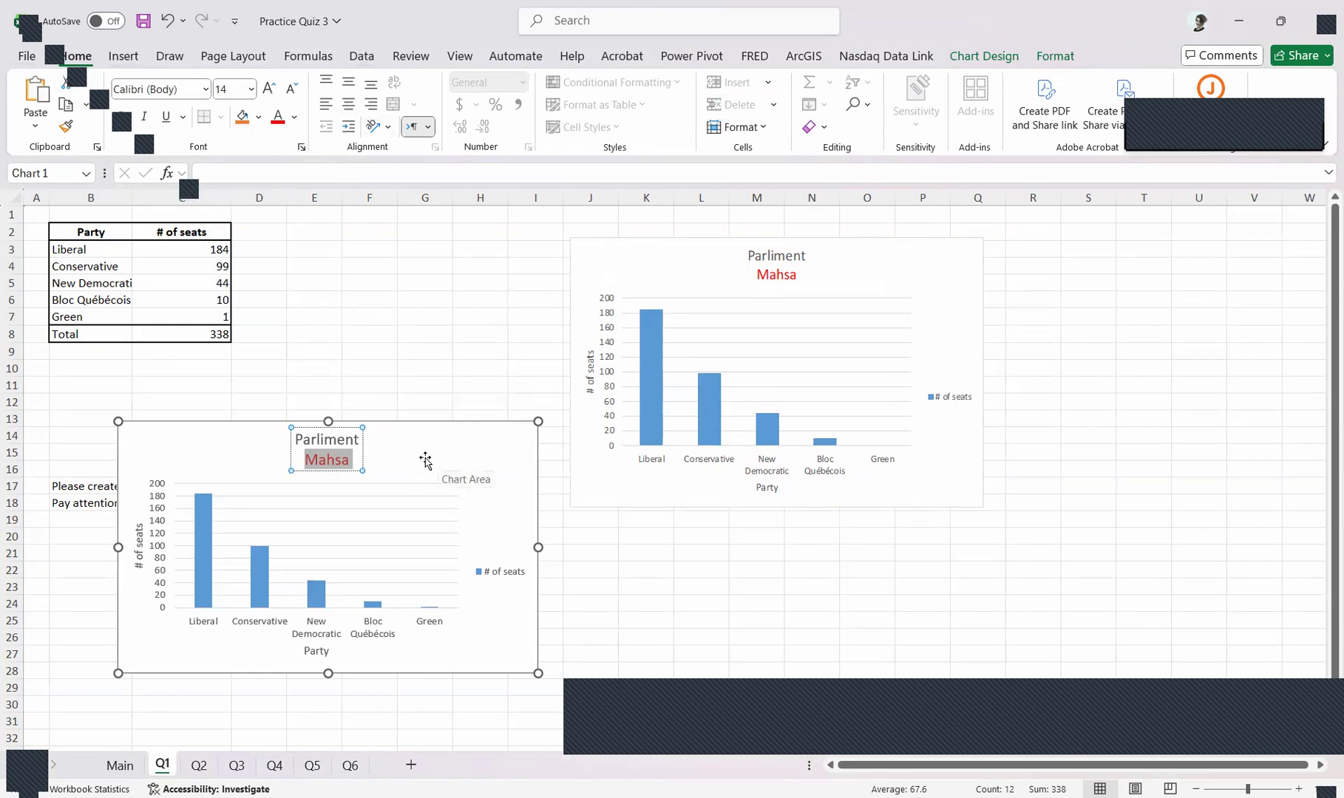
Move the chart up beside the sample picture and increase its height slightly to match it
left_click_drag(444, 451, 438, 283)
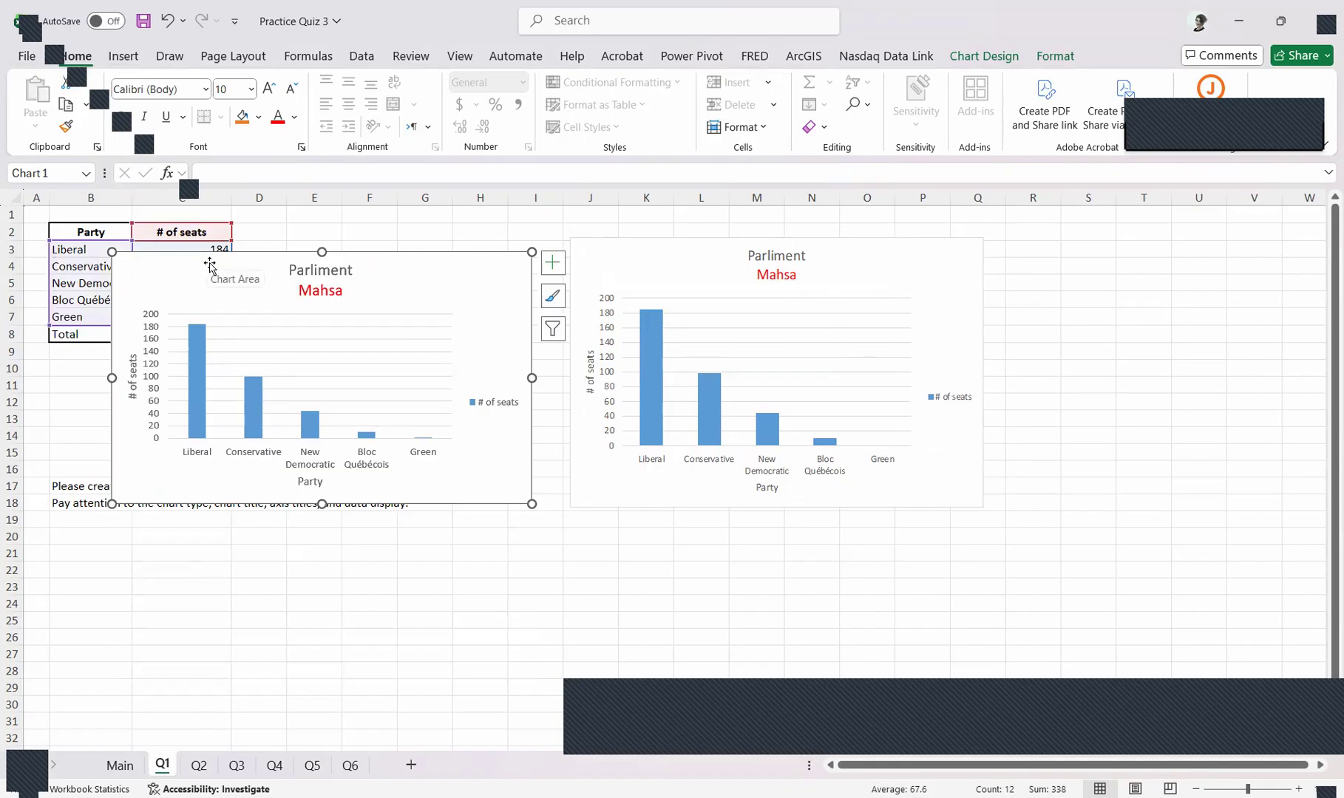
left_click_drag(321, 505, 321, 535)
left_click_drag(443, 506, 454, 477)
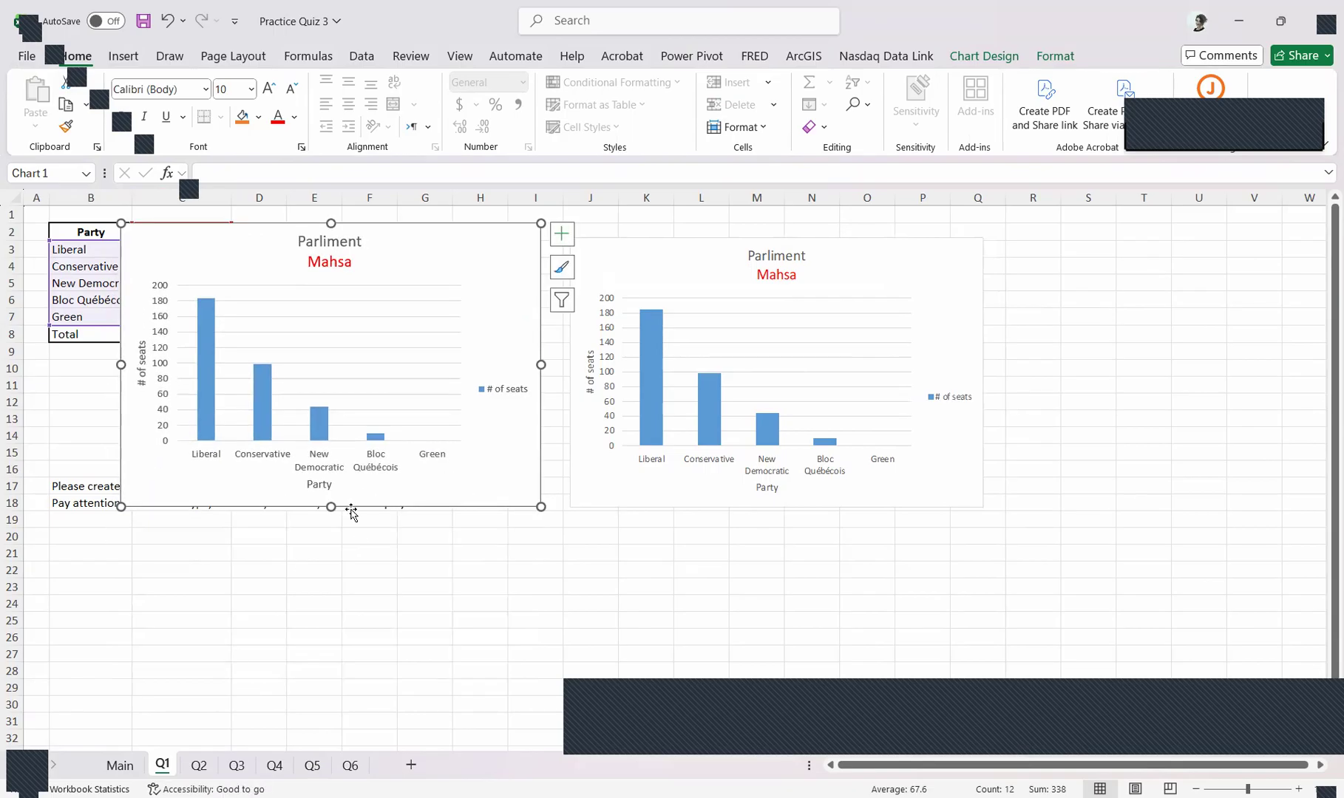
Nudge the Parliment chart slightly down, and move the sample chart picture on worksheet Q2 up and to the right
left_click_drag(444, 497, 443, 503)
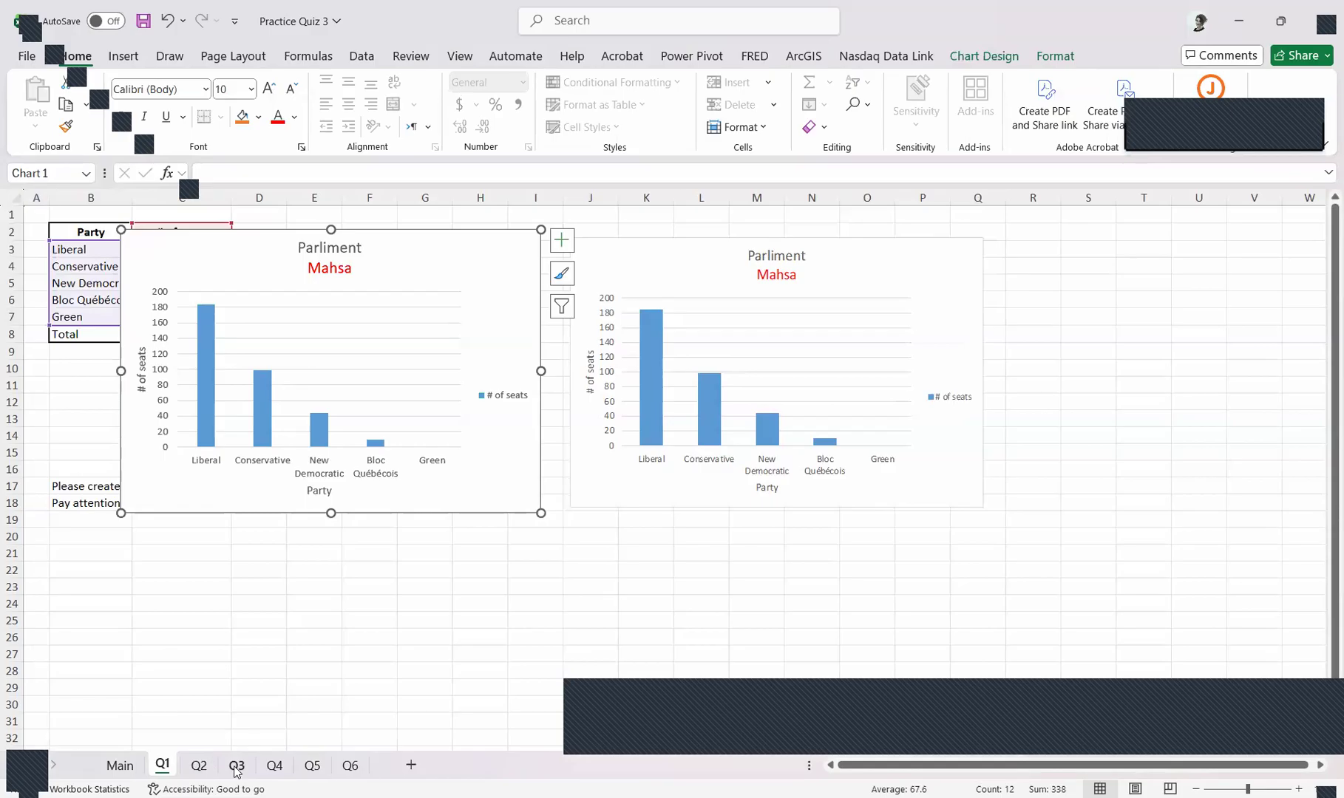
left_click(199, 766)
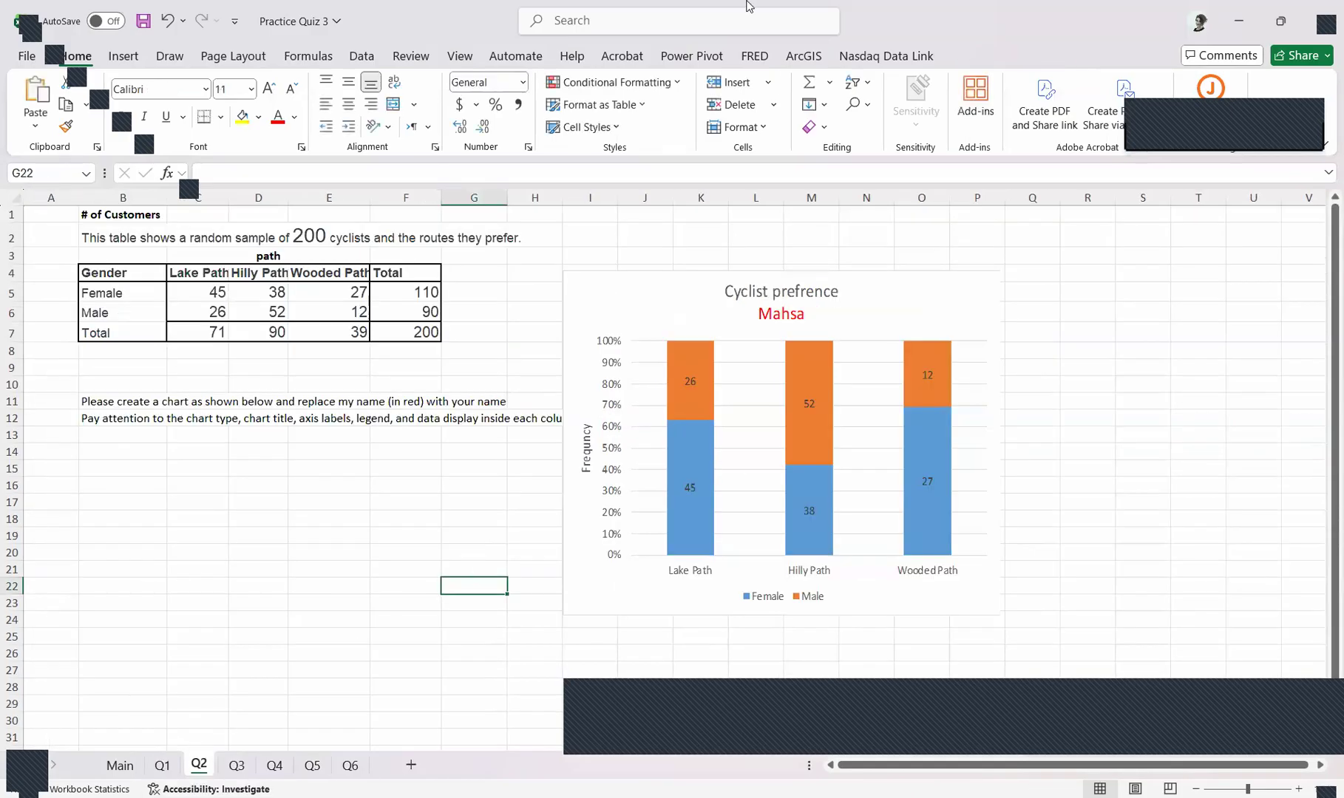
left_click_drag(627, 279, 676, 235)
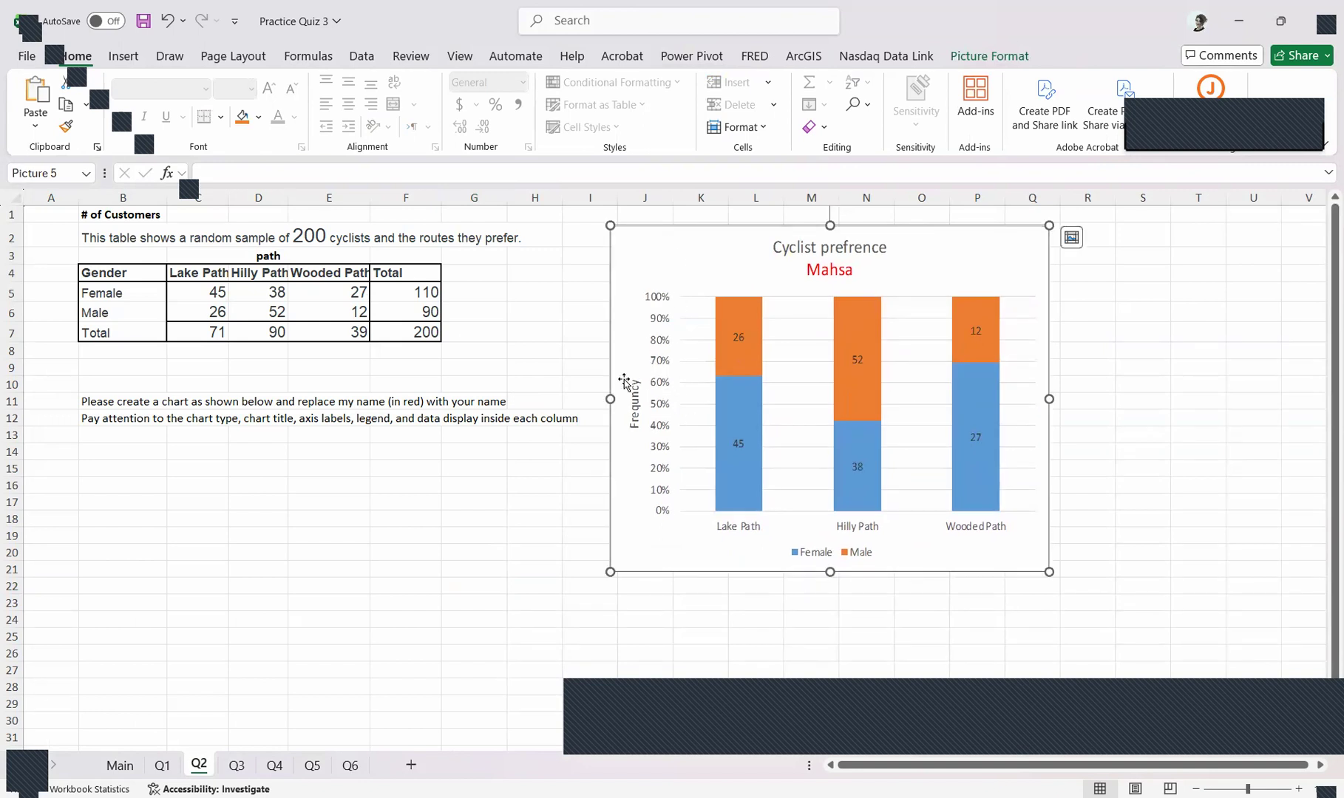
Insert a 2-D 100% Stacked Column chart from the path preference data in B4:E6 and place it below the instructions
left_click(106, 274)
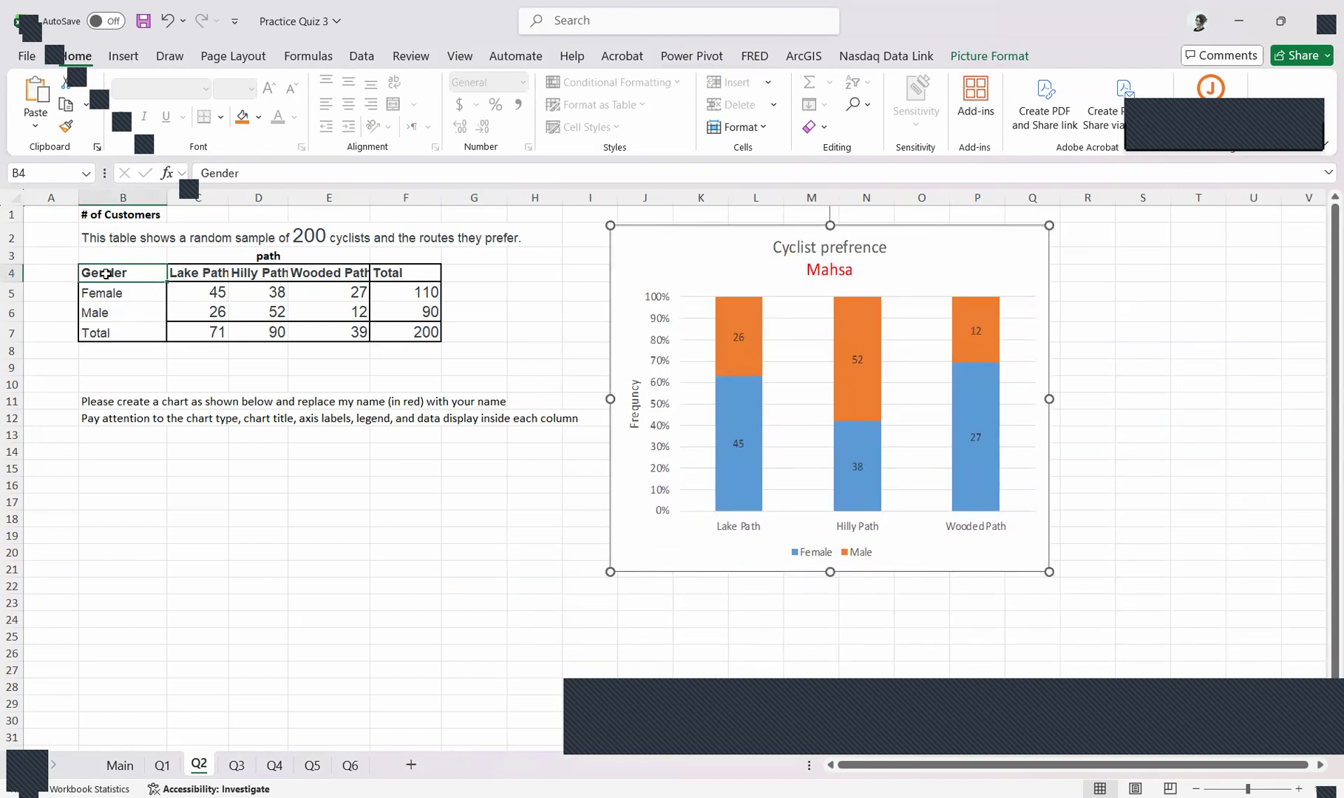
left_click_drag(106, 274, 353, 312)
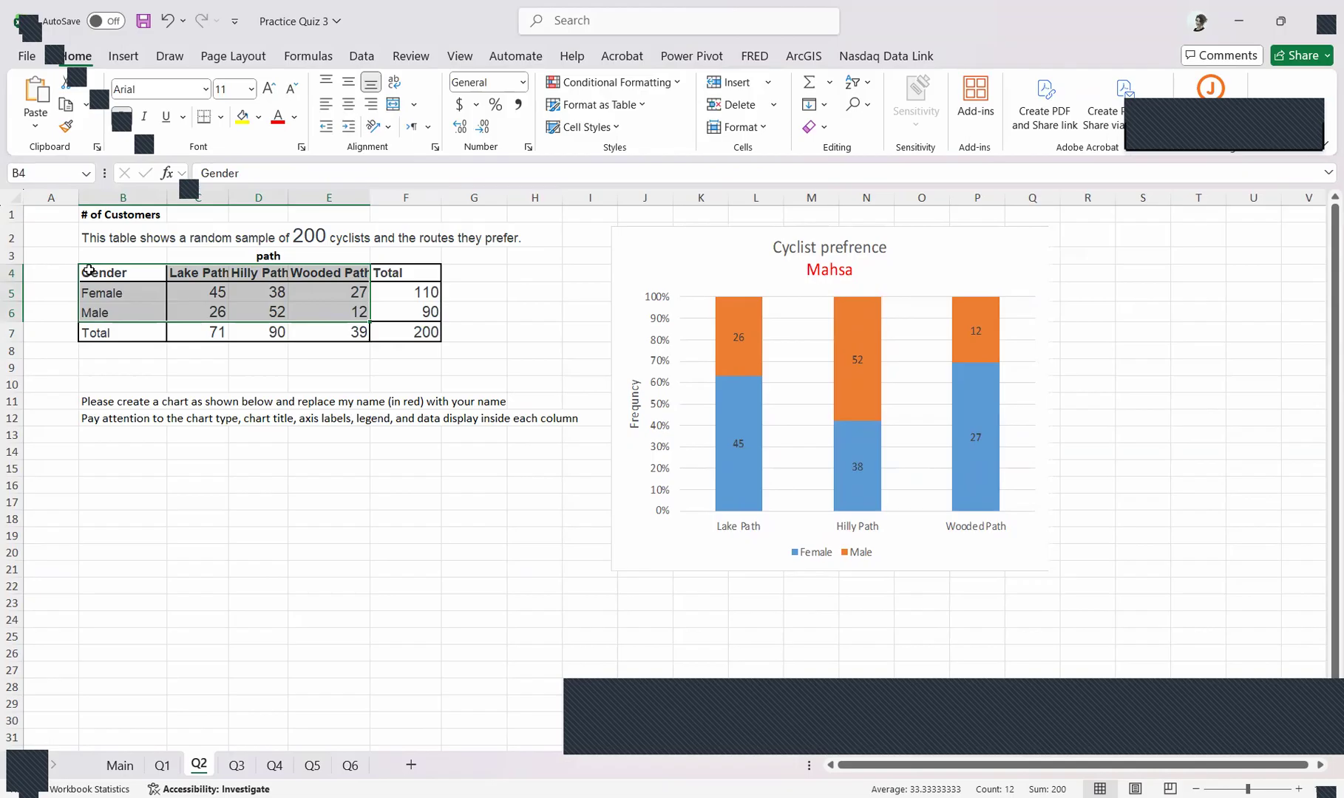
left_click_drag(88, 271, 347, 315)
left_click(125, 58)
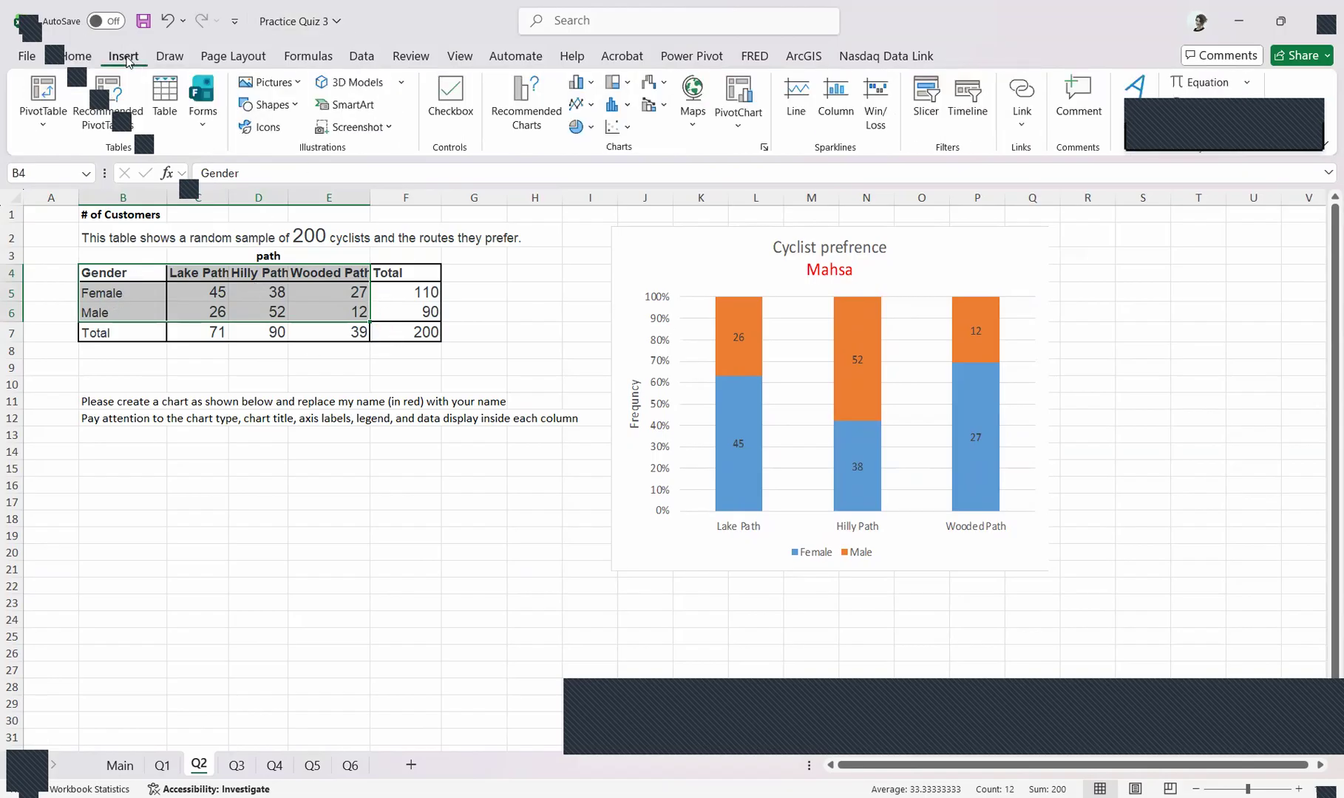
left_click(583, 85)
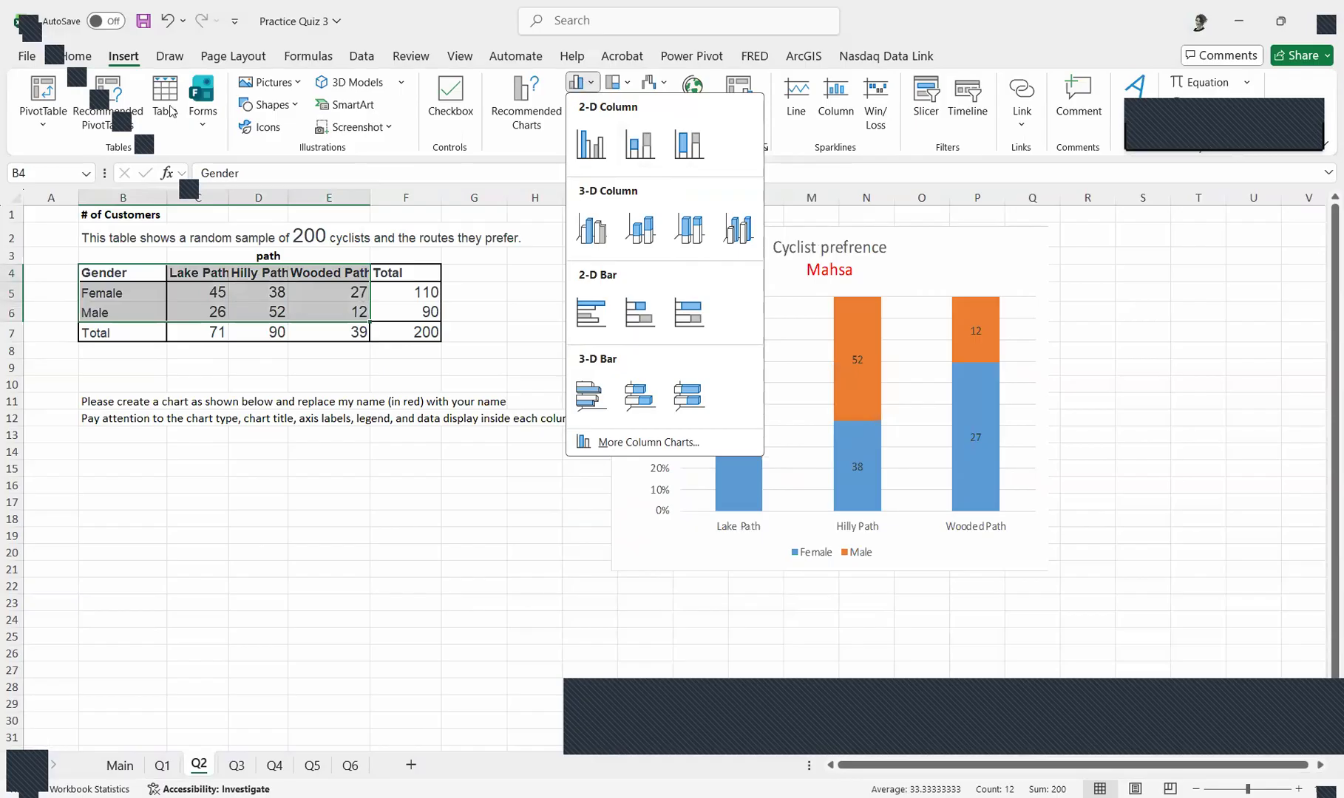
left_click(579, 85)
left_click(591, 87)
left_click(691, 150)
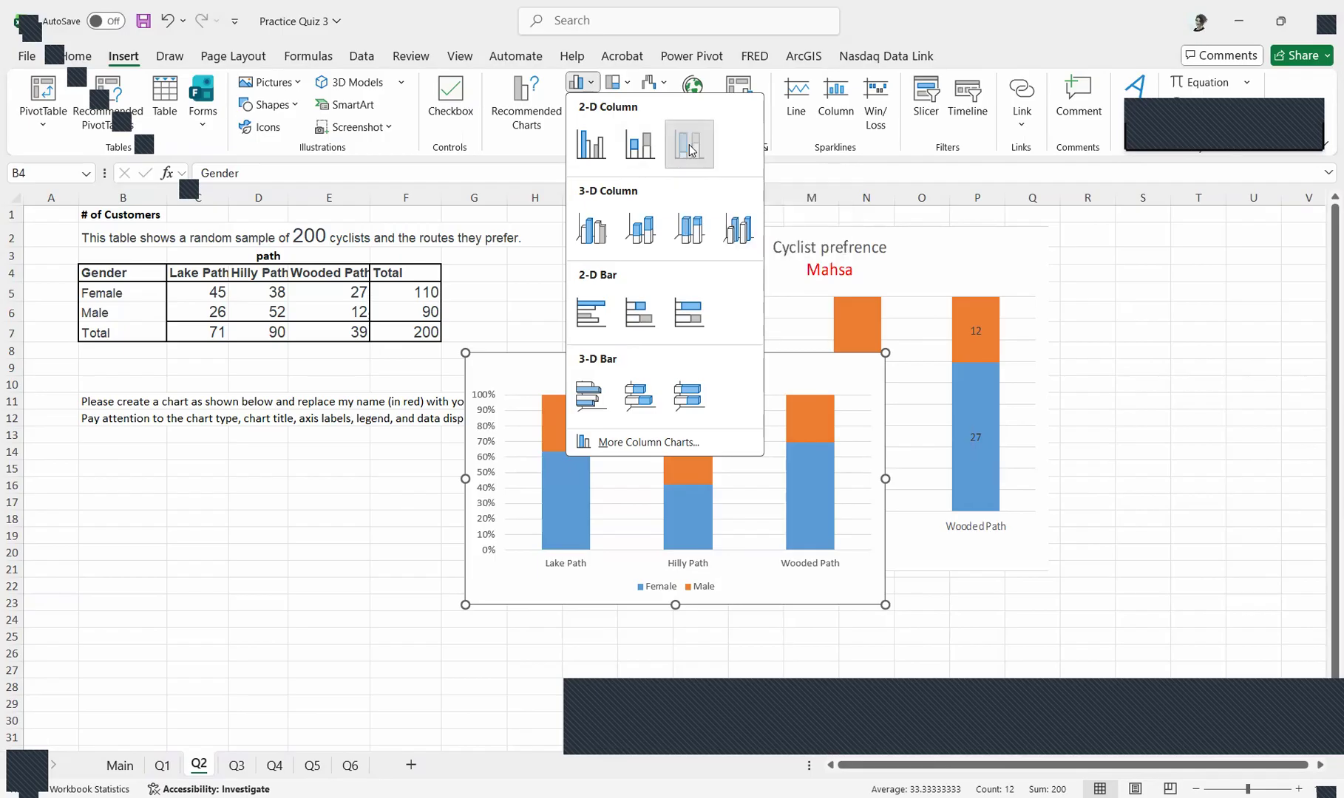
mouse_move(759, 381)
left_mouse_down()
mouse_move(444, 474)
mouse_move(476, 460)
left_mouse_up()
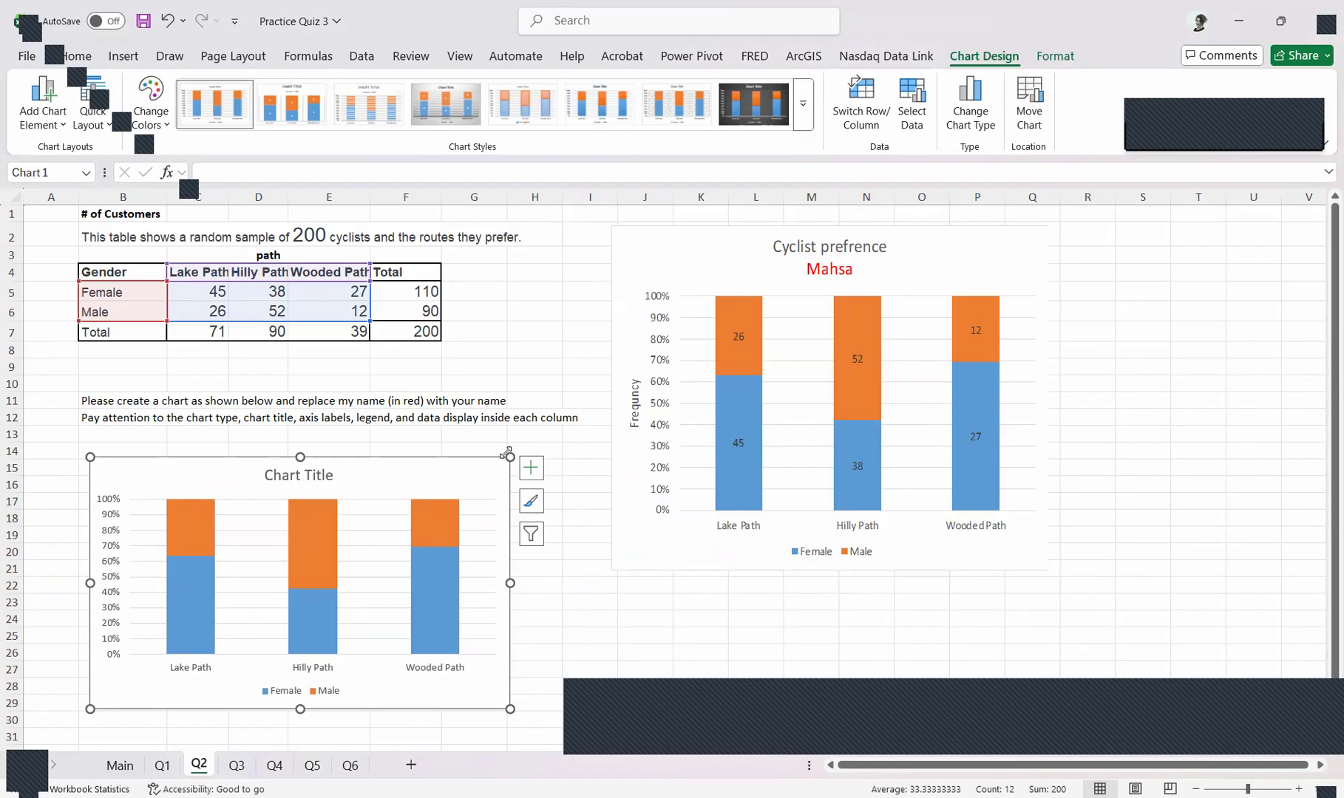
Add an axis title to the new chart for the primary vertical axis only, leaving out the horizontal one
left_click(532, 470)
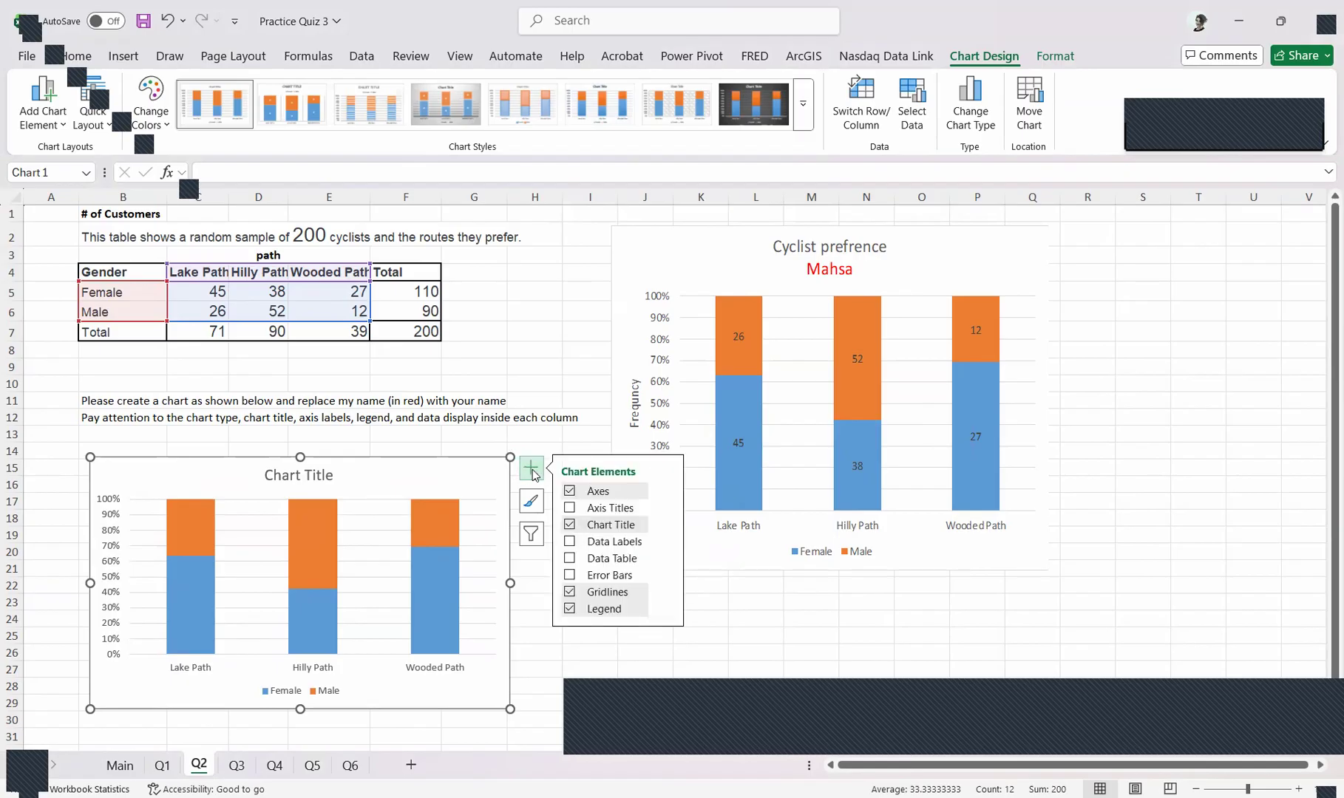
left_click(613, 509)
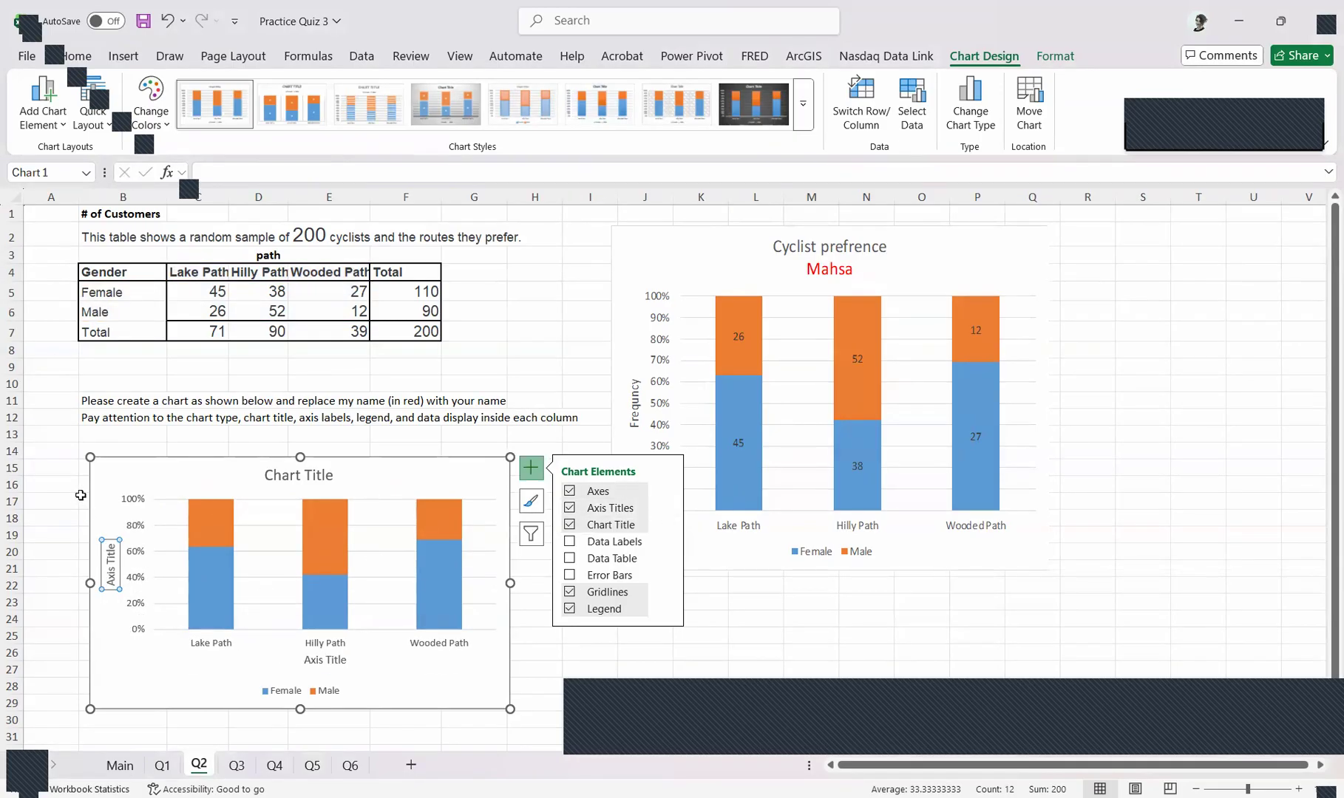
left_click(668, 510)
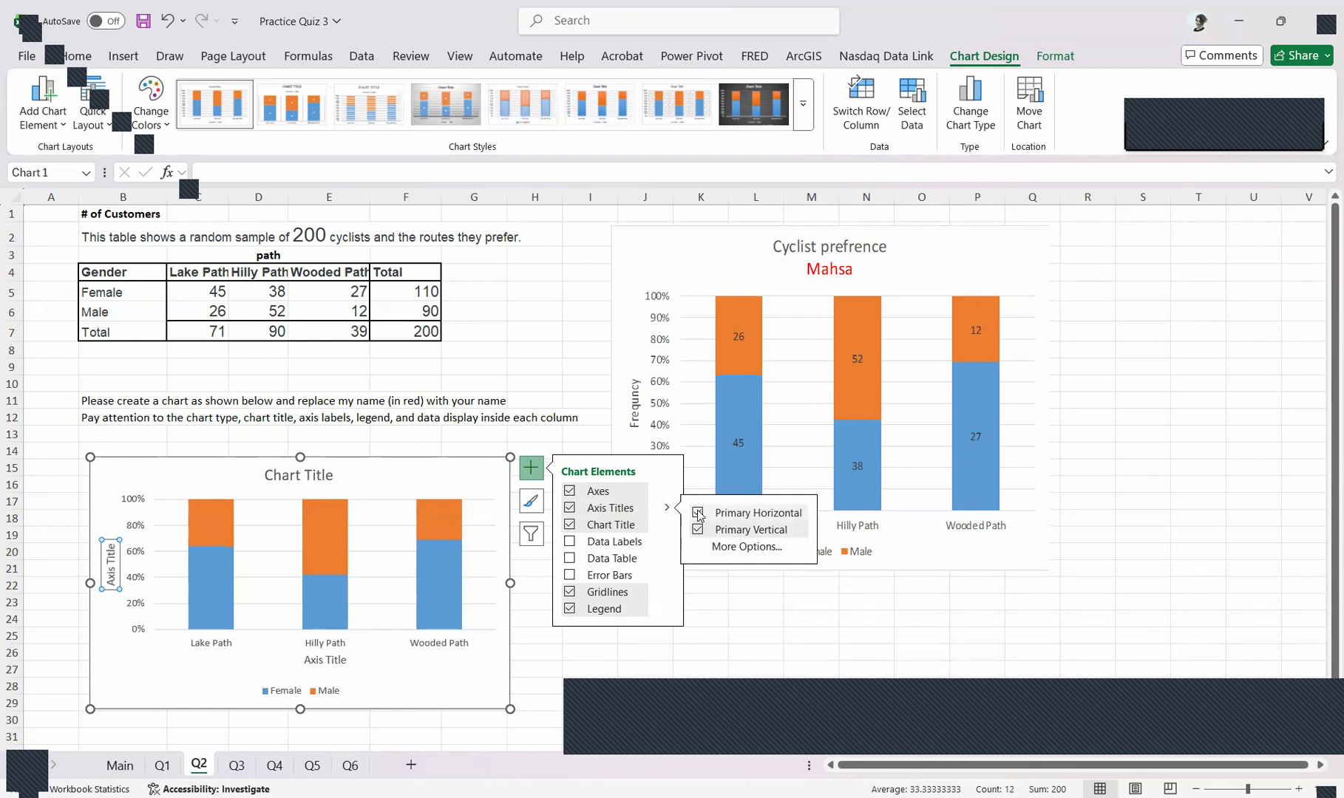
left_click(699, 516)
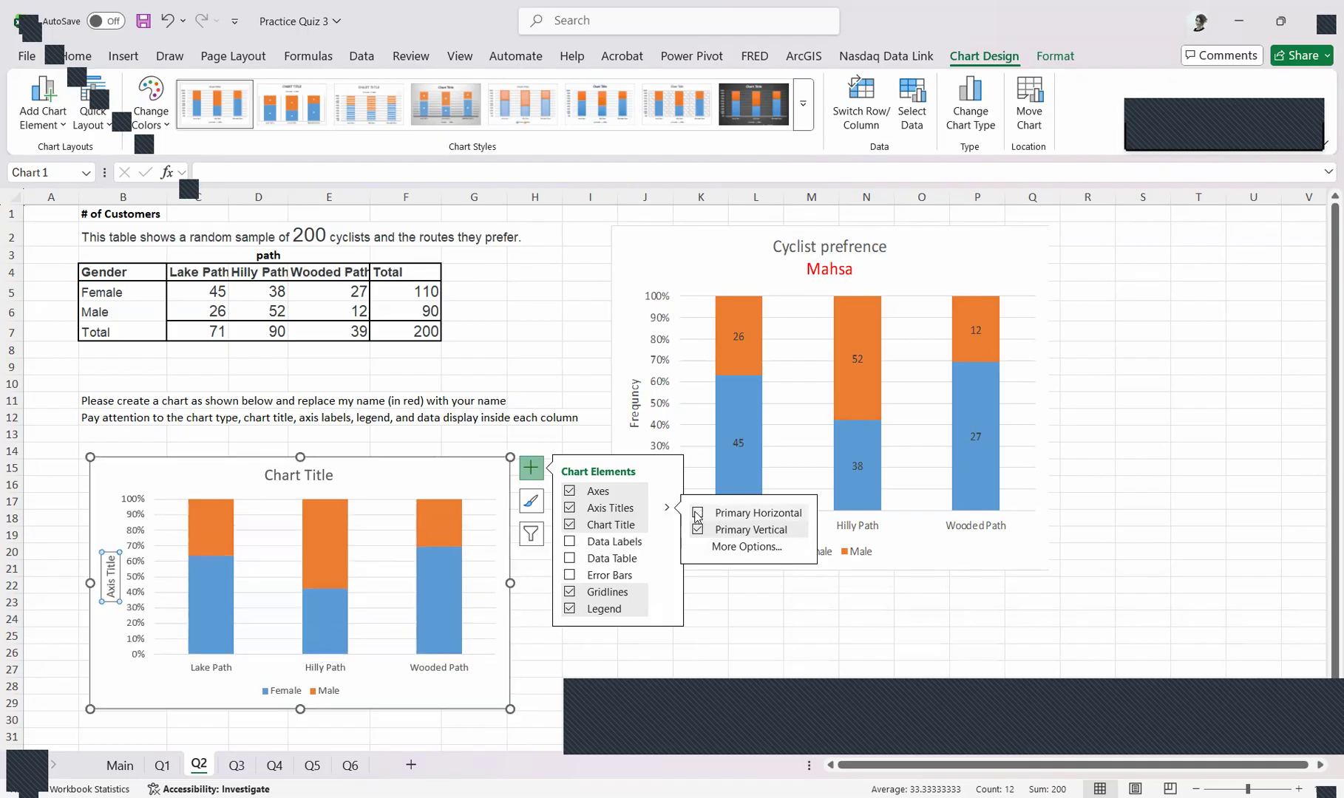
left_click(402, 464)
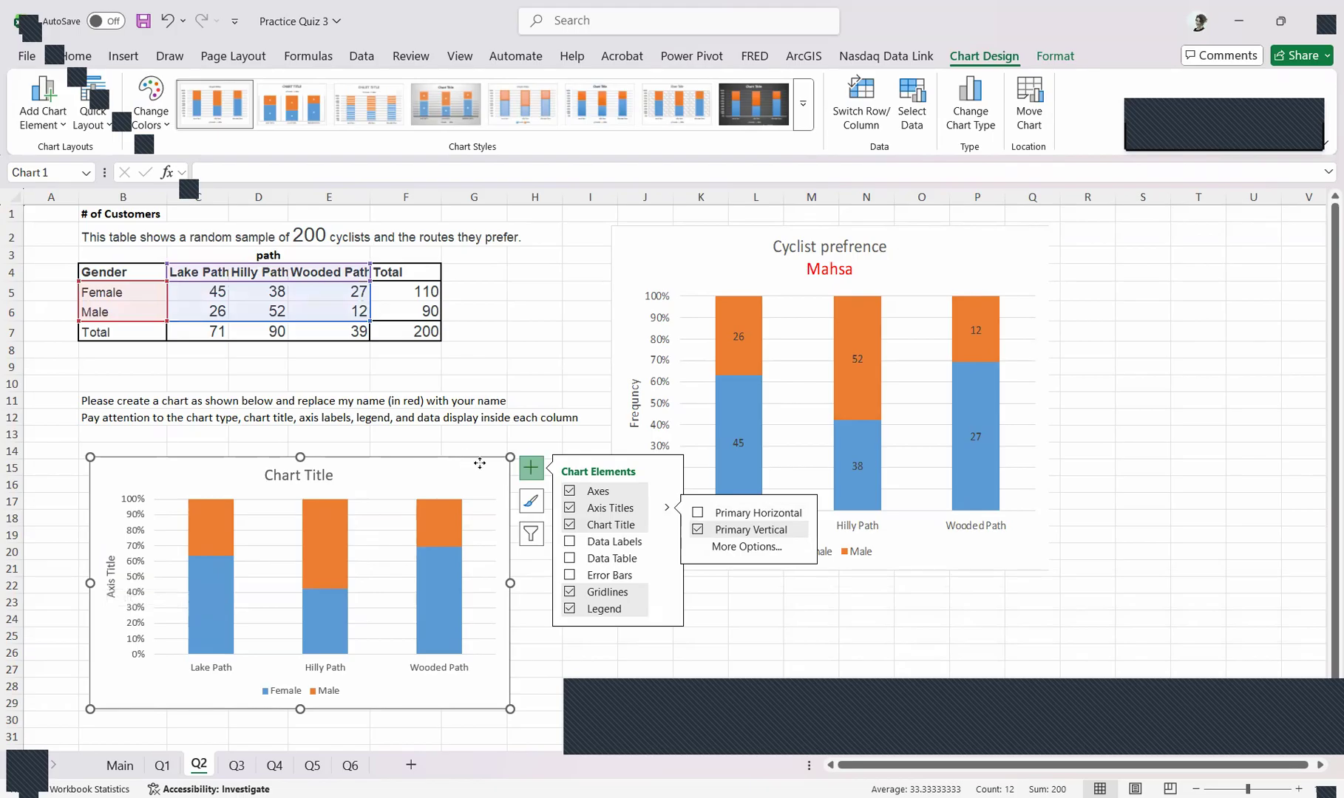
left_click_drag(479, 463, 492, 468)
Replace the vertical axis title text with "Frequncy"
left_click(130, 579)
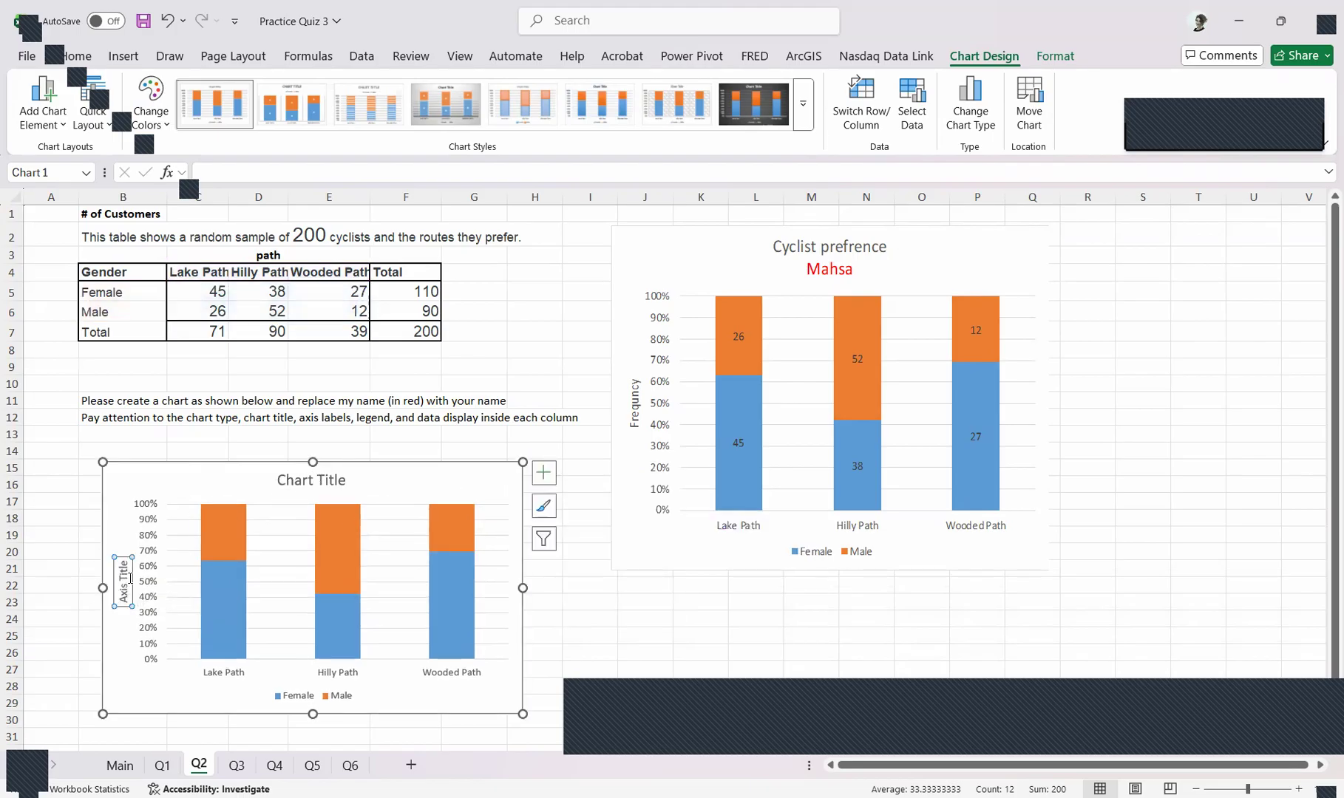
double_click(130, 578)
double_click(125, 576)
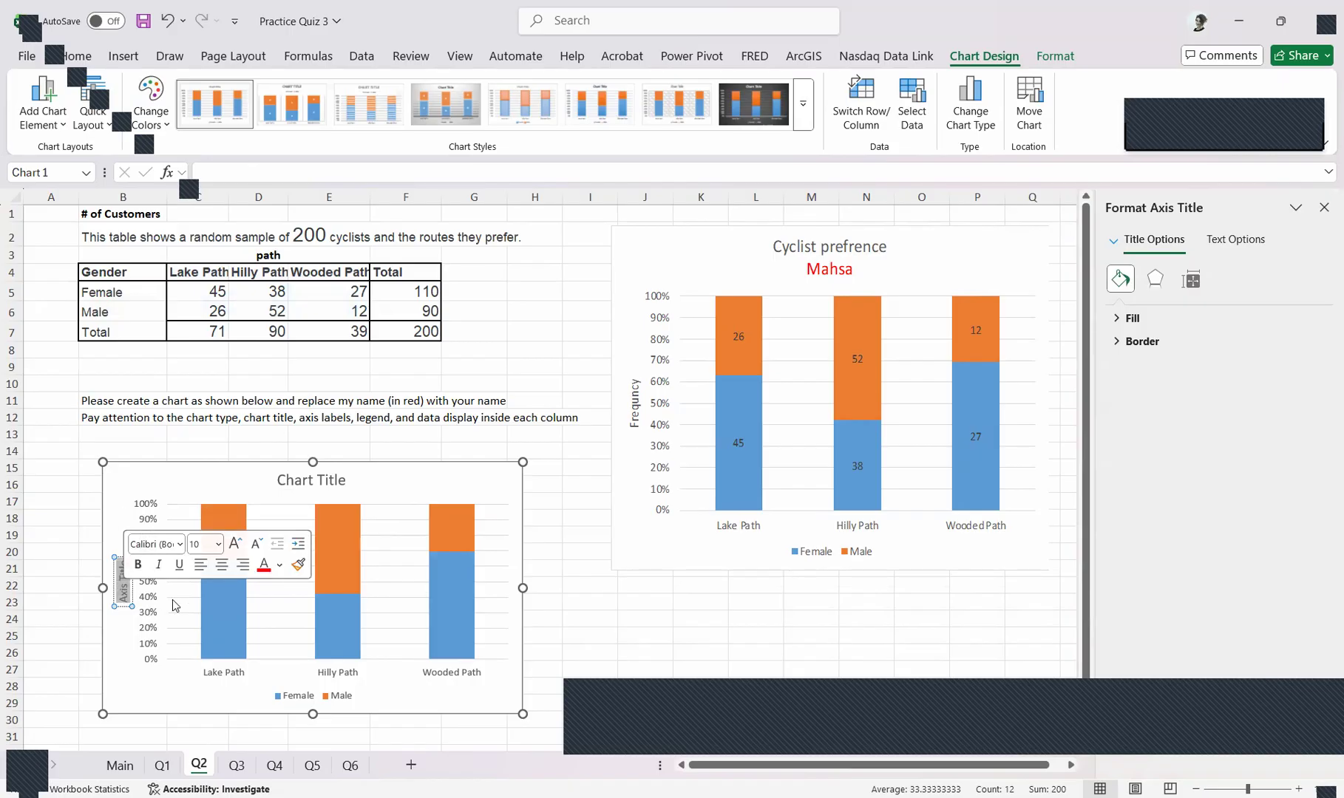
type("Frequncy")
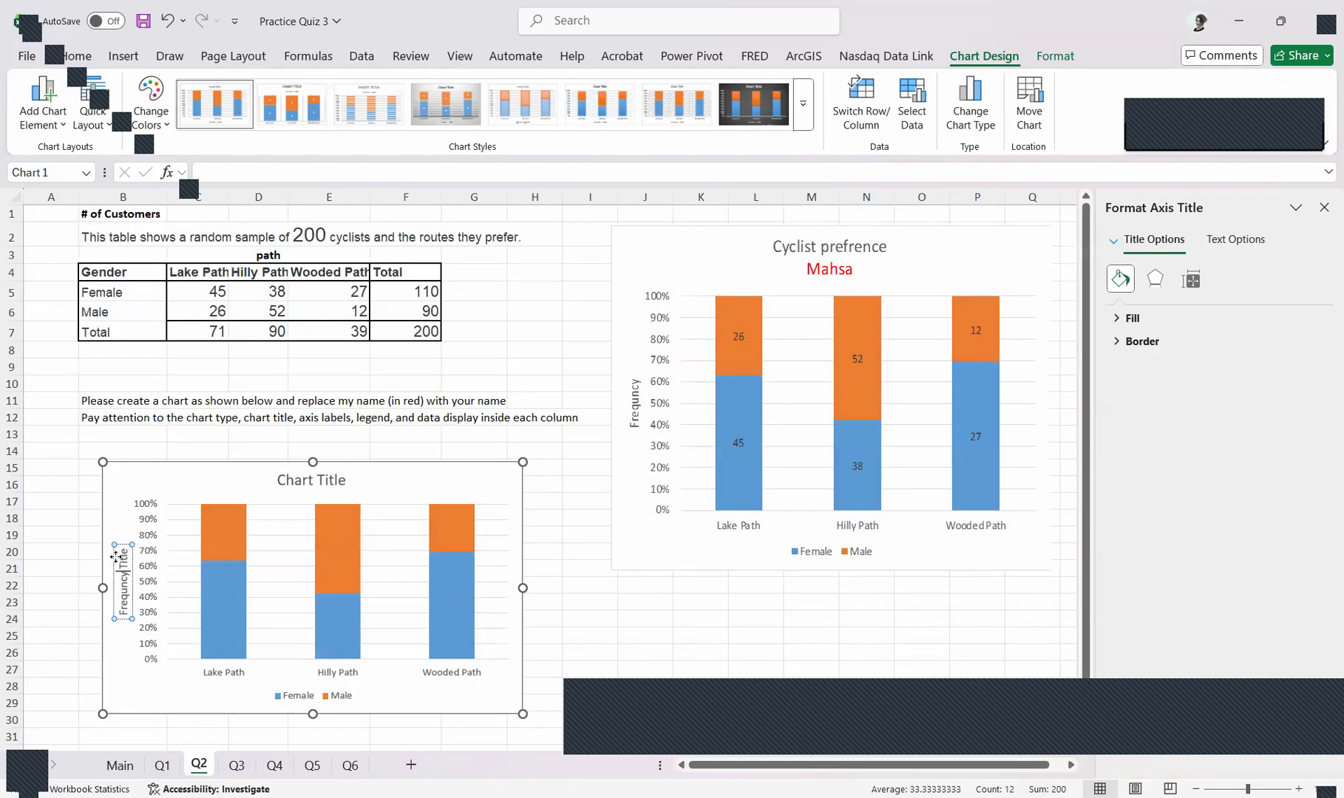
scroll(116, 556, "down", 2)
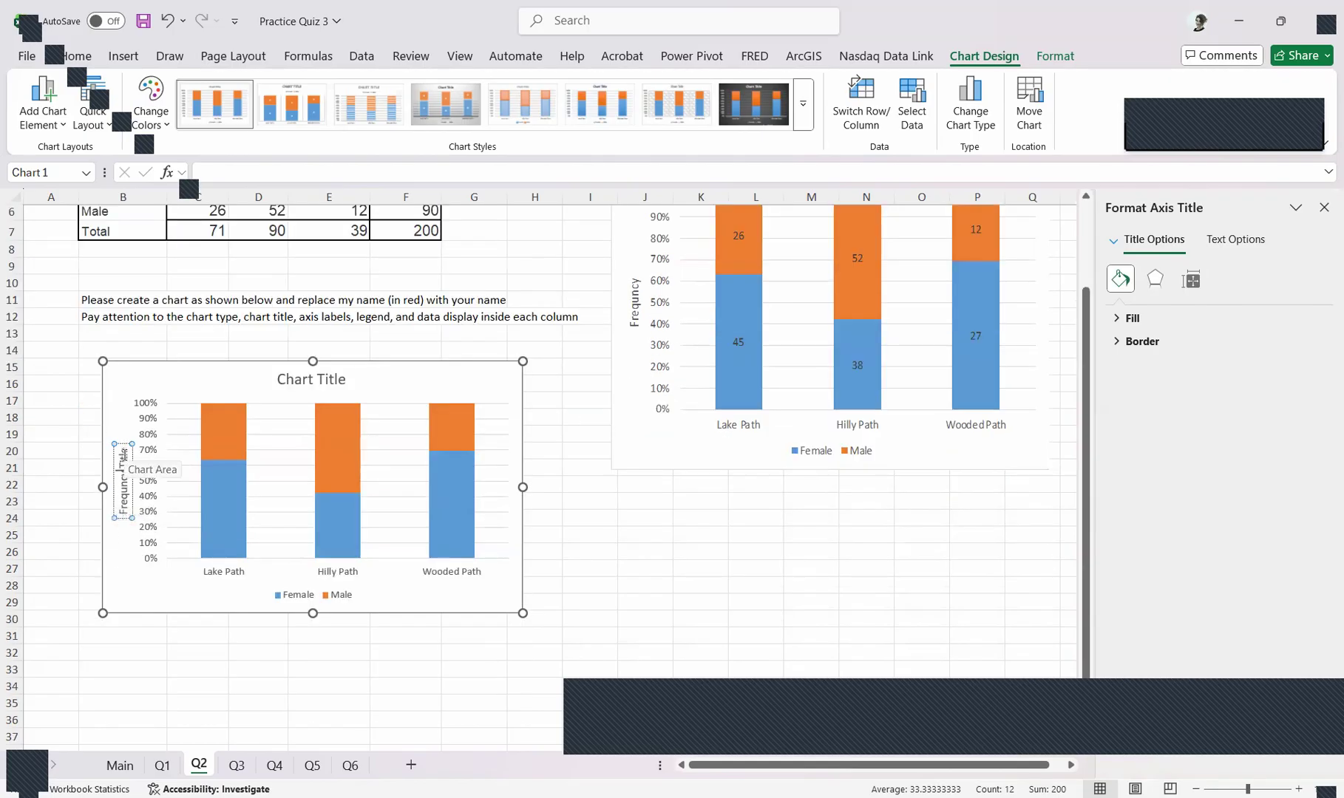
double_click(123, 452)
key("BackSpace")
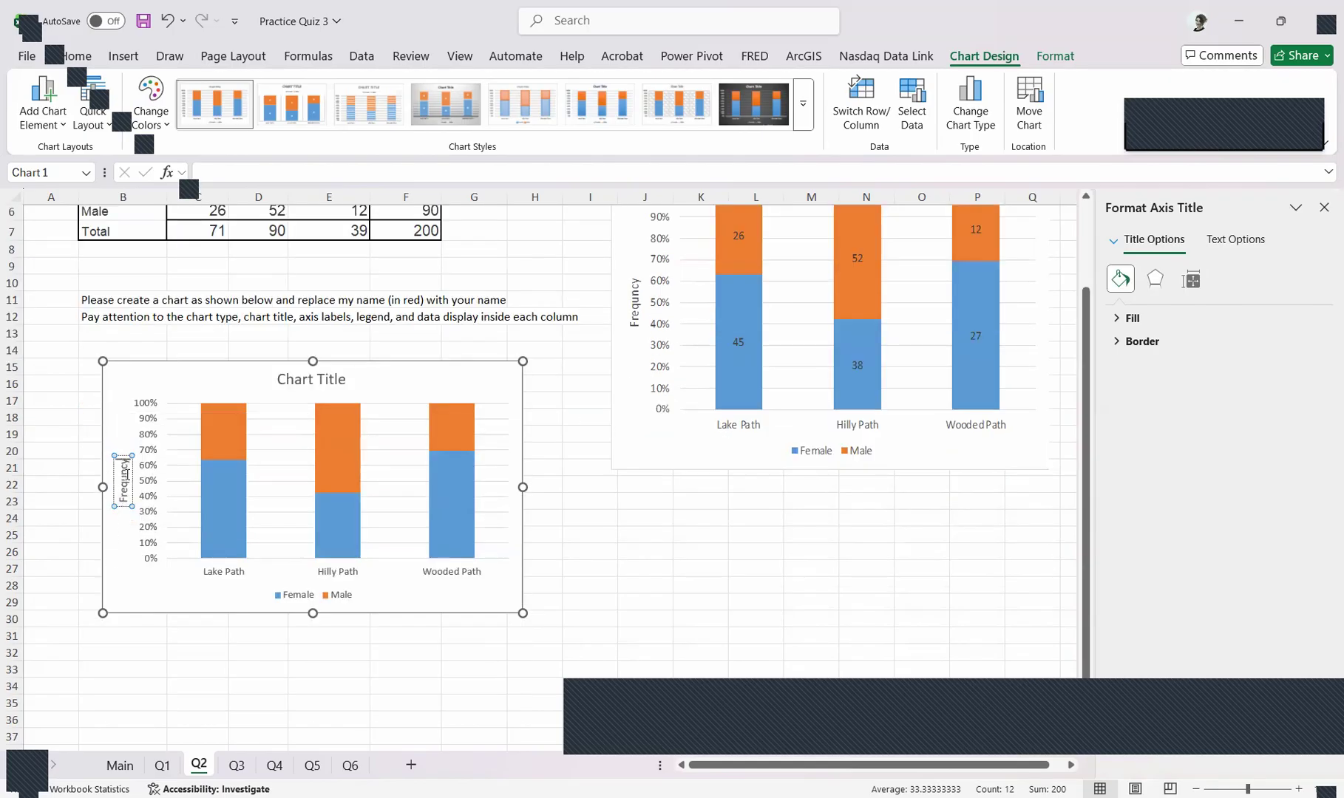
left_click(291, 396)
Replace the stacked column chart's title text with "Cyclist Preference"
scroll(291, 396, "up", 2)
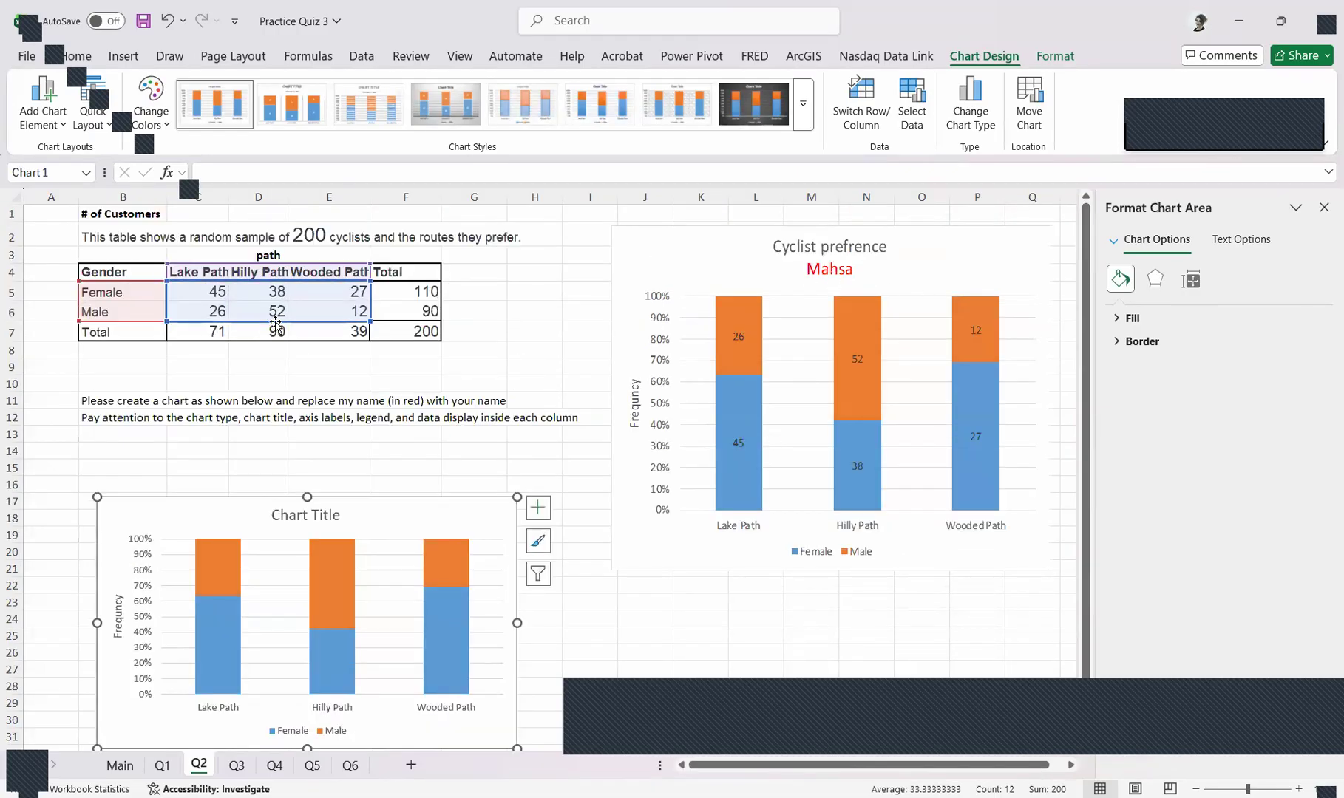
left_click(300, 513)
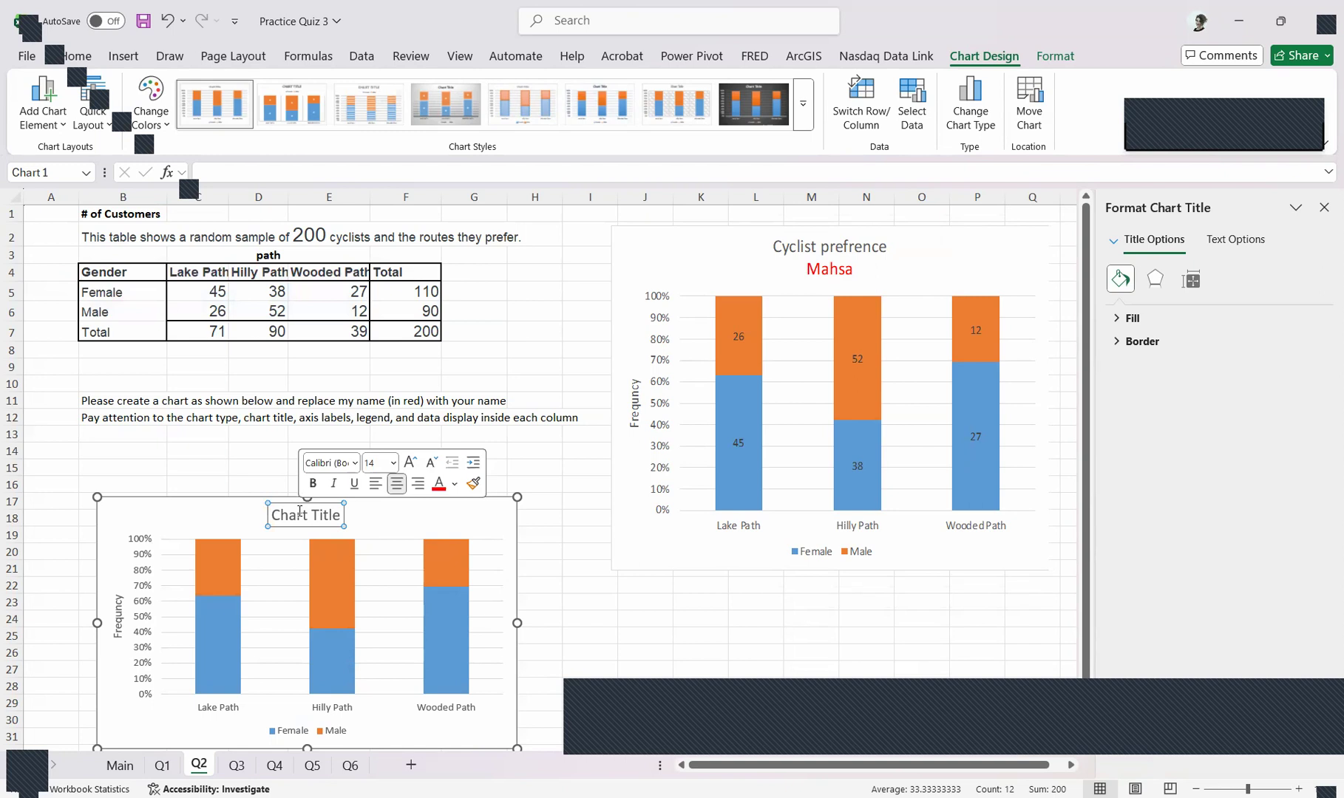
triple_click(305, 515)
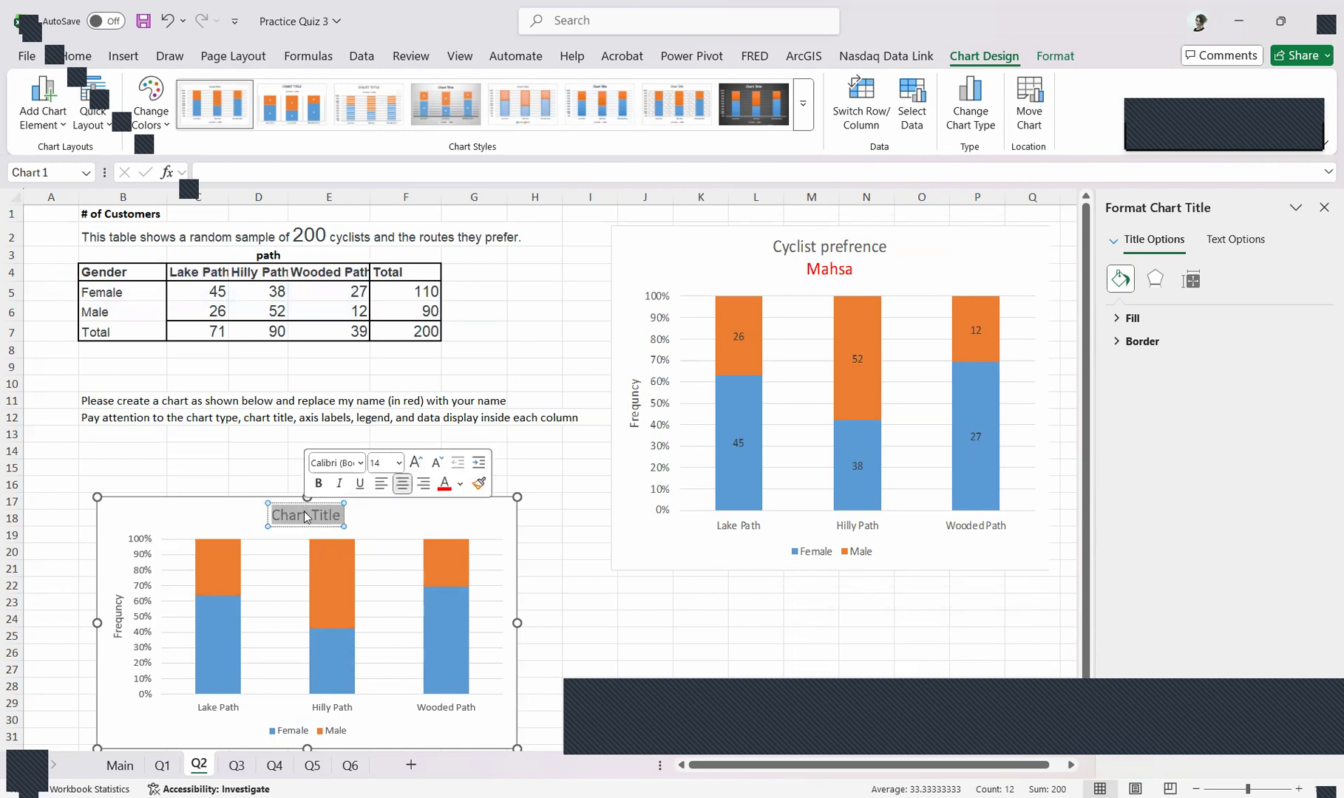
key("BackSpace")
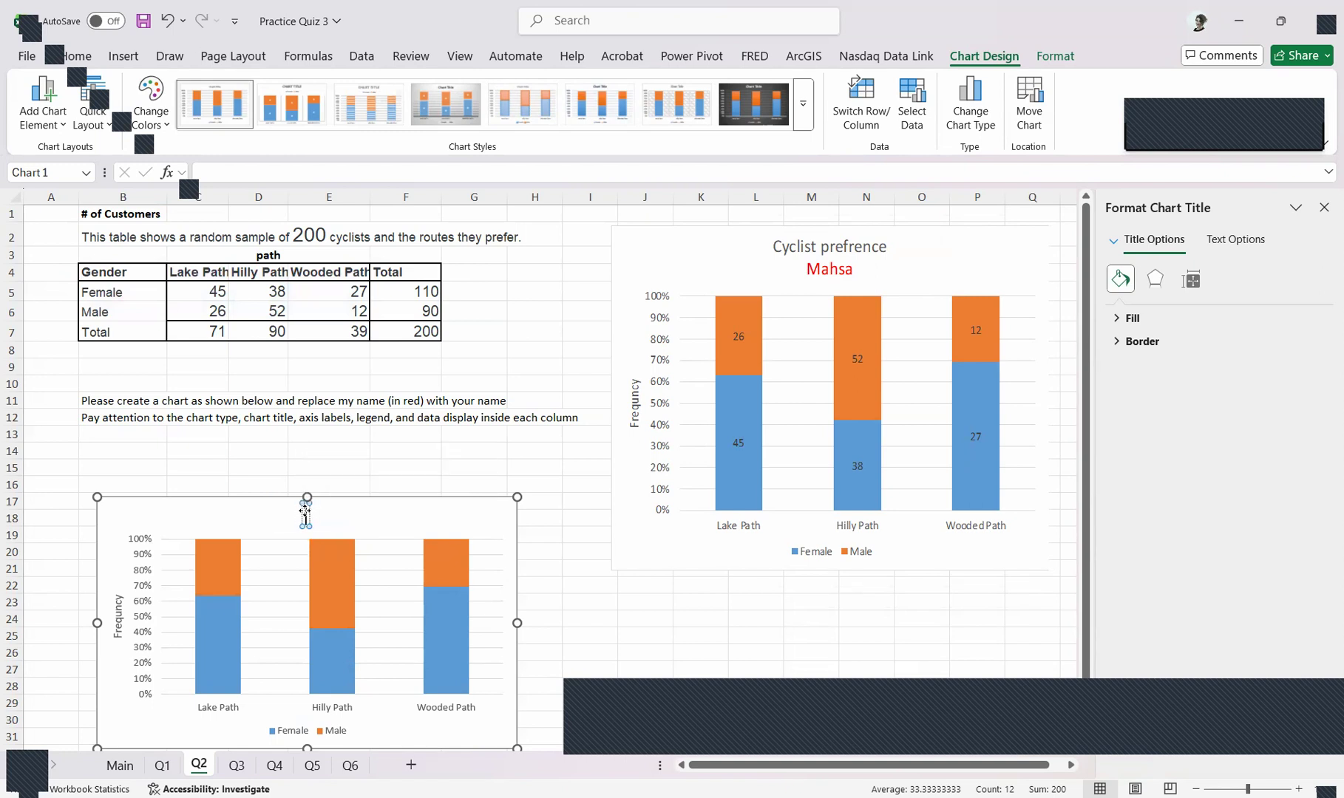
type("Cyclist Pref")
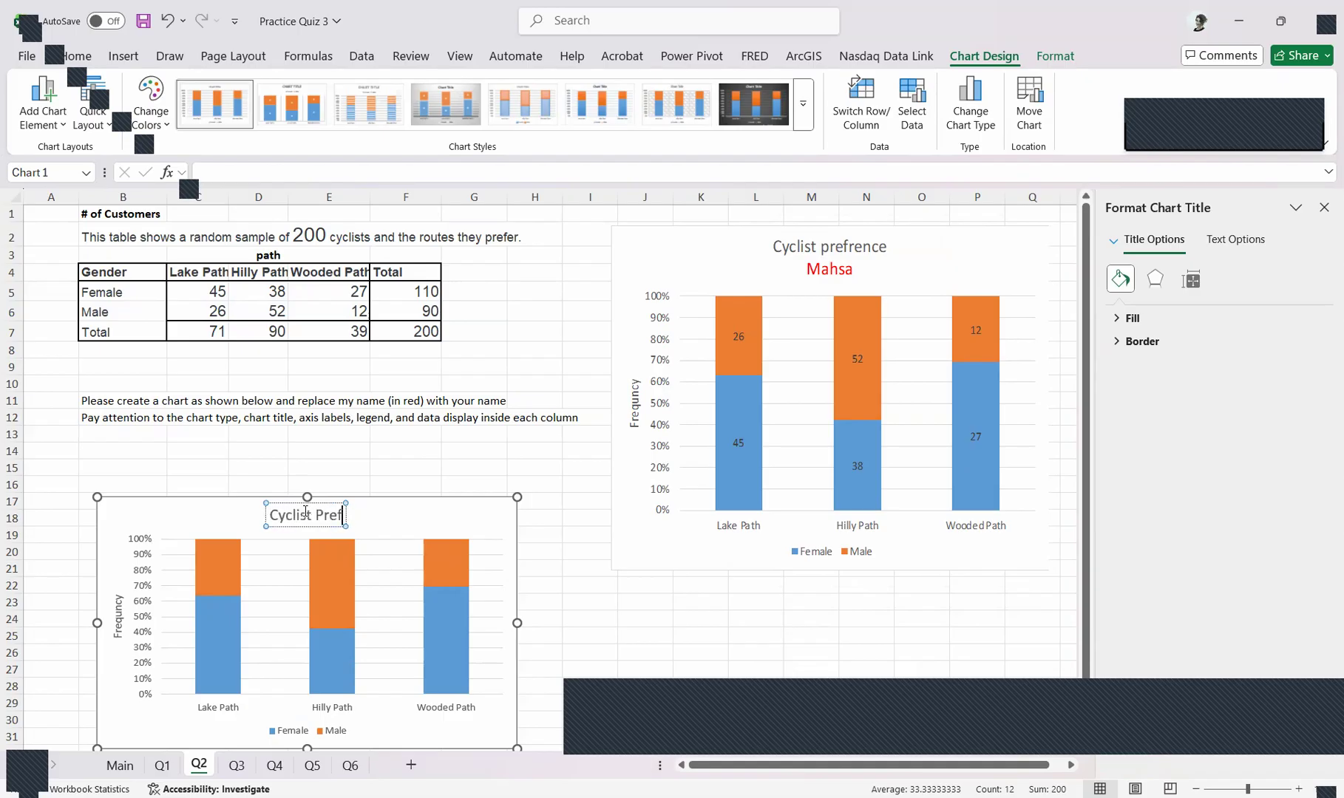
type("erence")
Add the author's first name as a second line of the chart title and set its font color to red
key("Return")
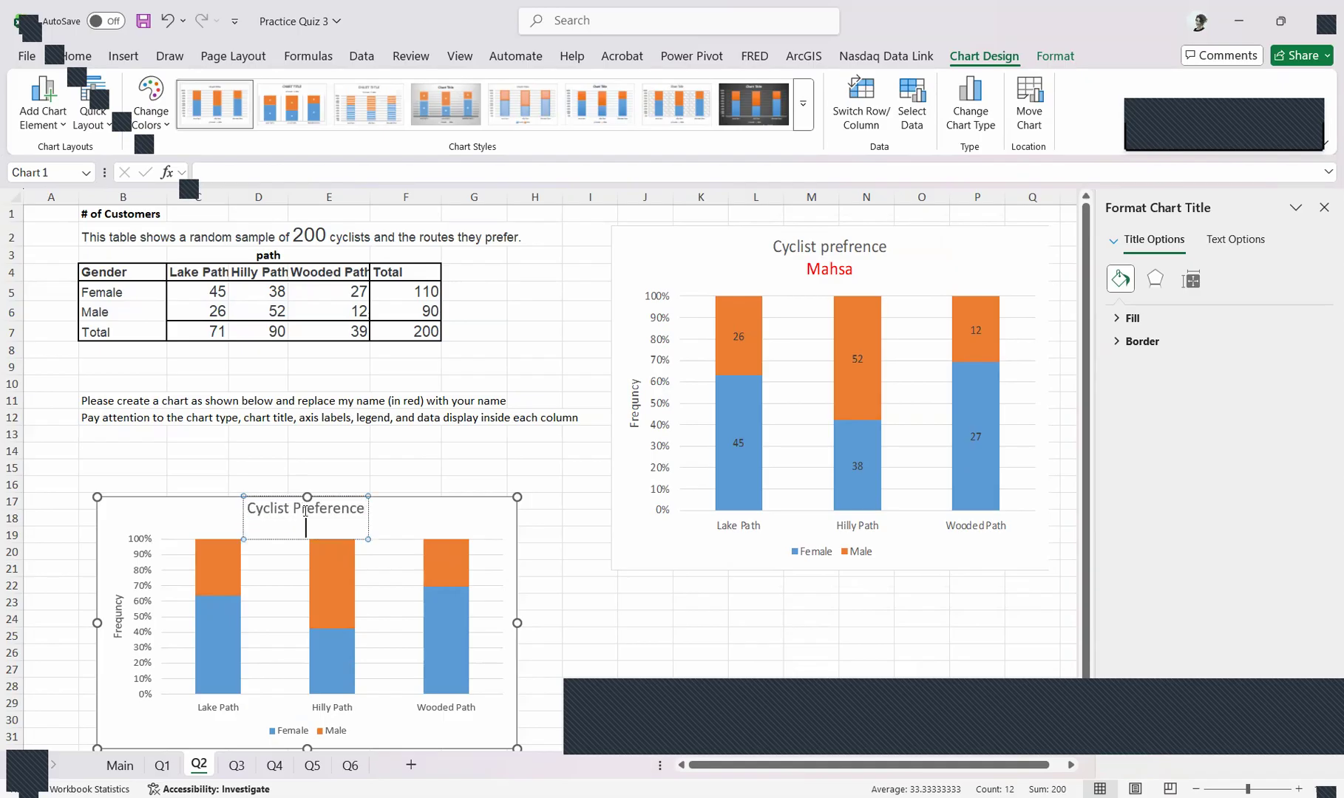
type("Mahsa")
double_click(306, 527)
double_click(308, 532)
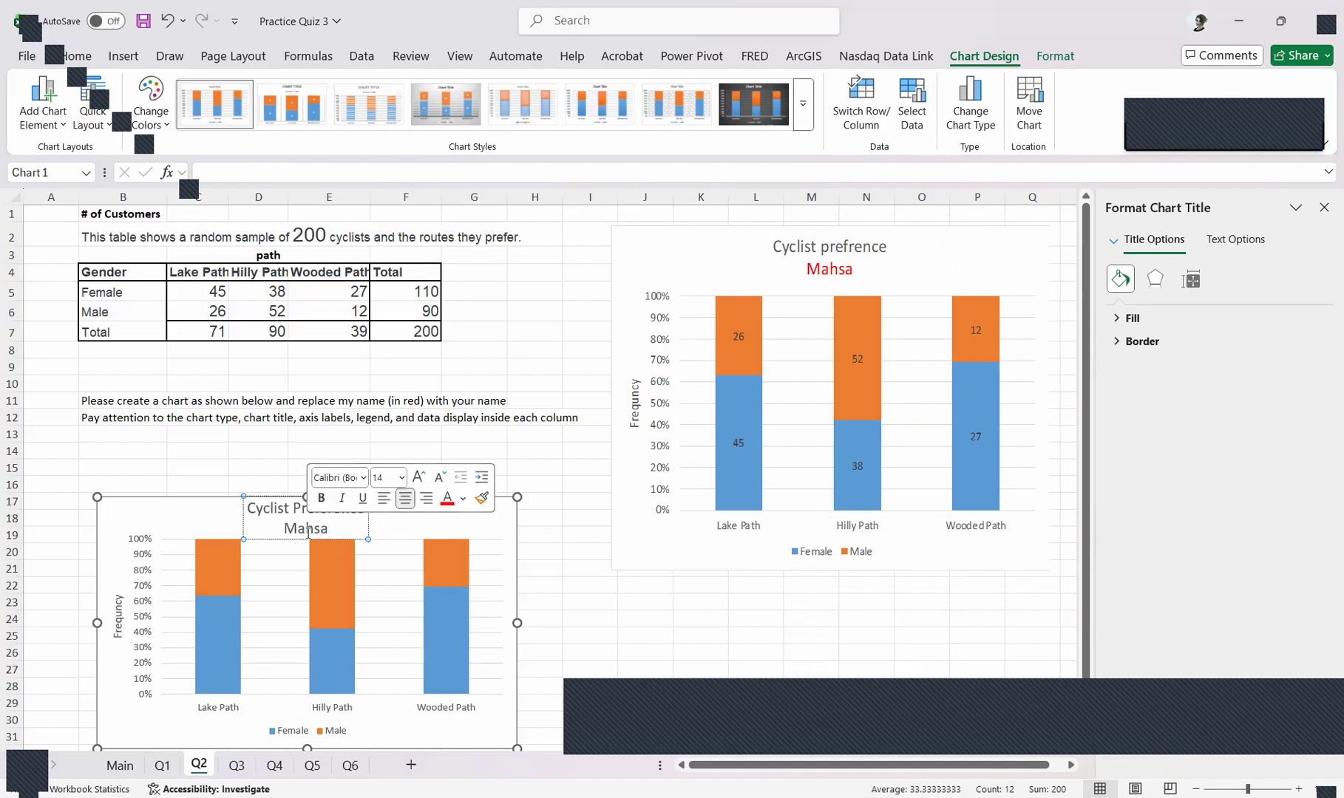
double_click(308, 533)
left_click(446, 507)
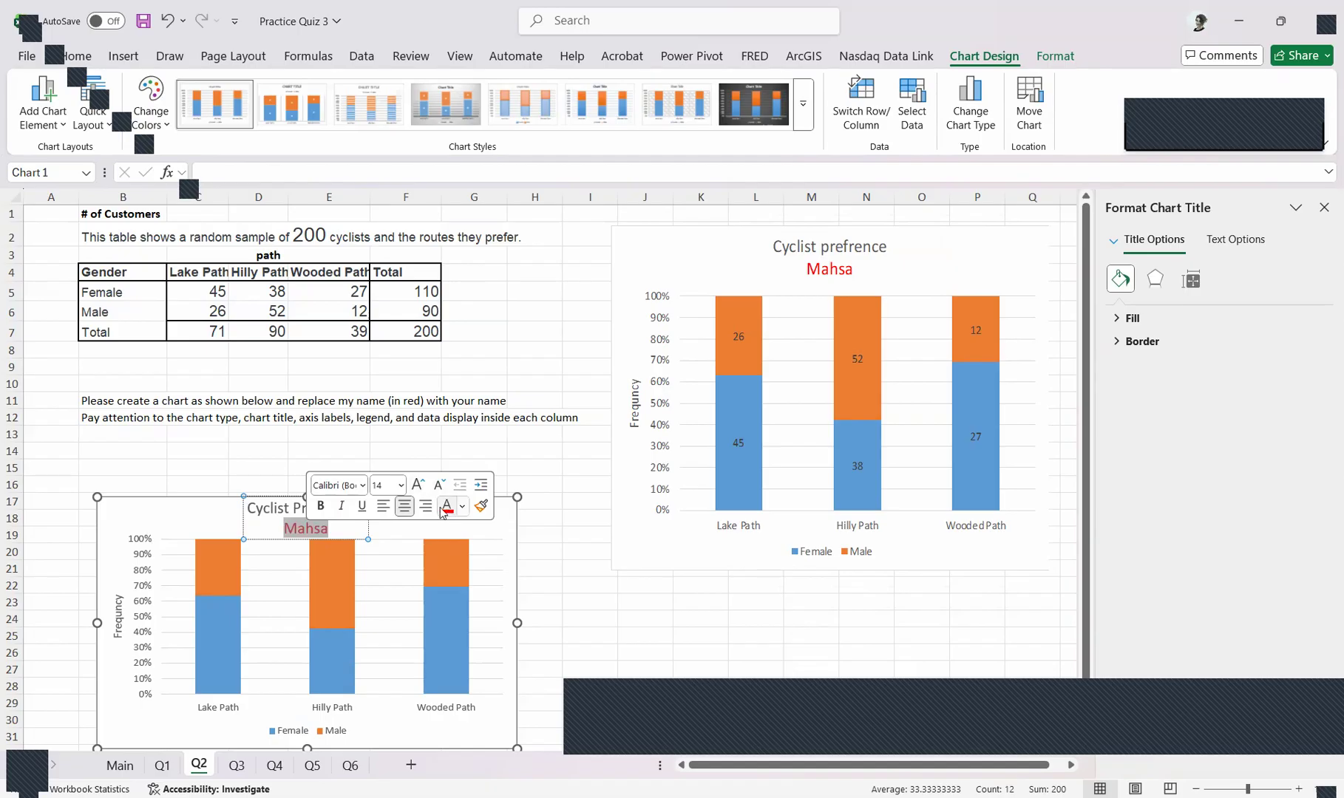
left_click(528, 553)
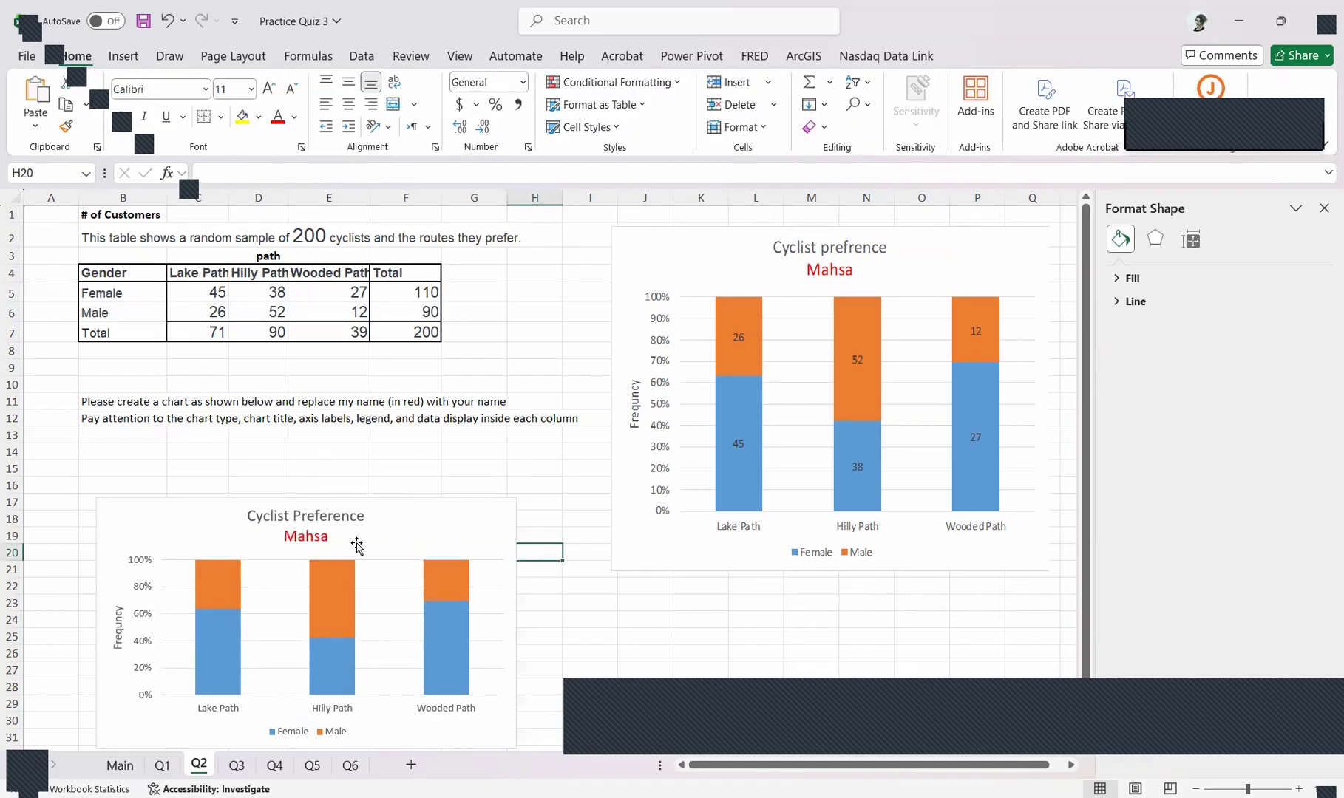
Move the Cyclist Preference chart up slightly and add data labels to its columns
left_click_drag(444, 516, 430, 487)
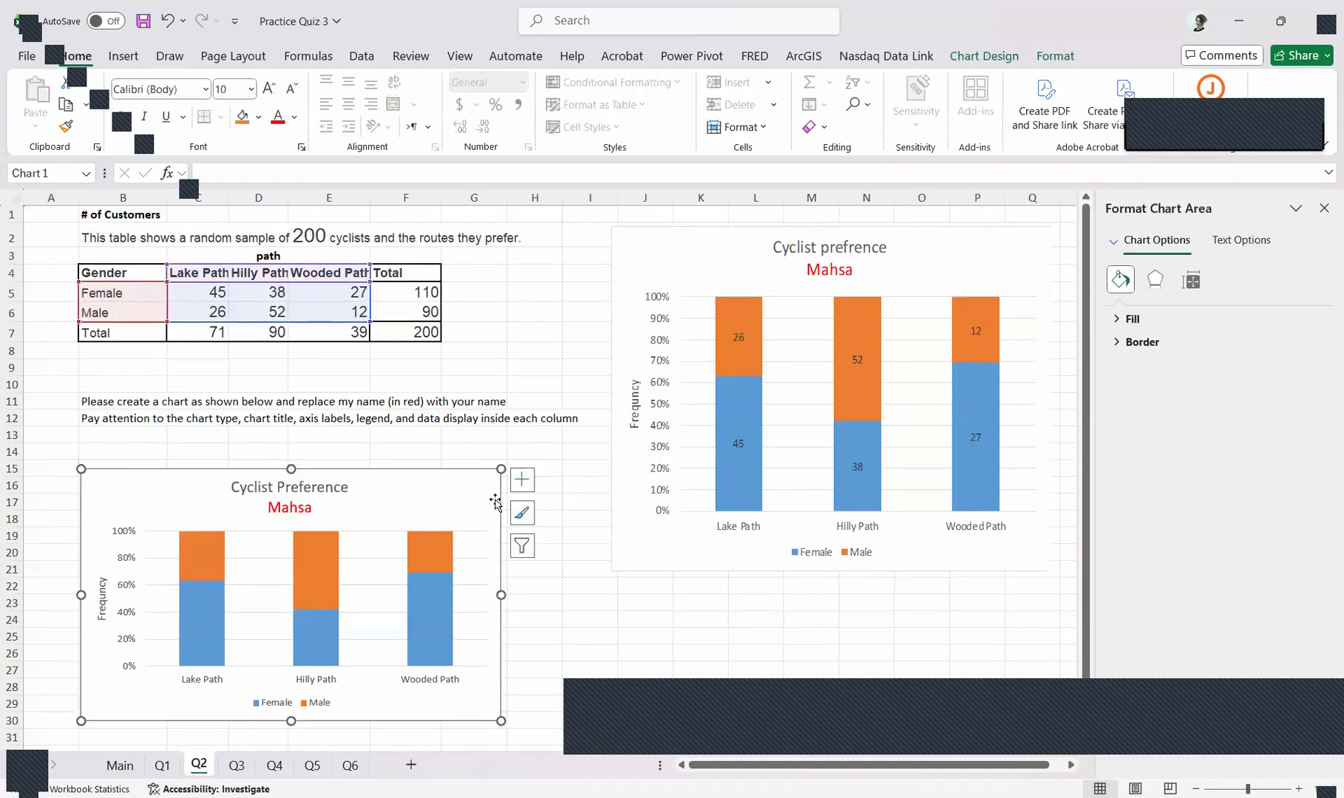
left_click(522, 480)
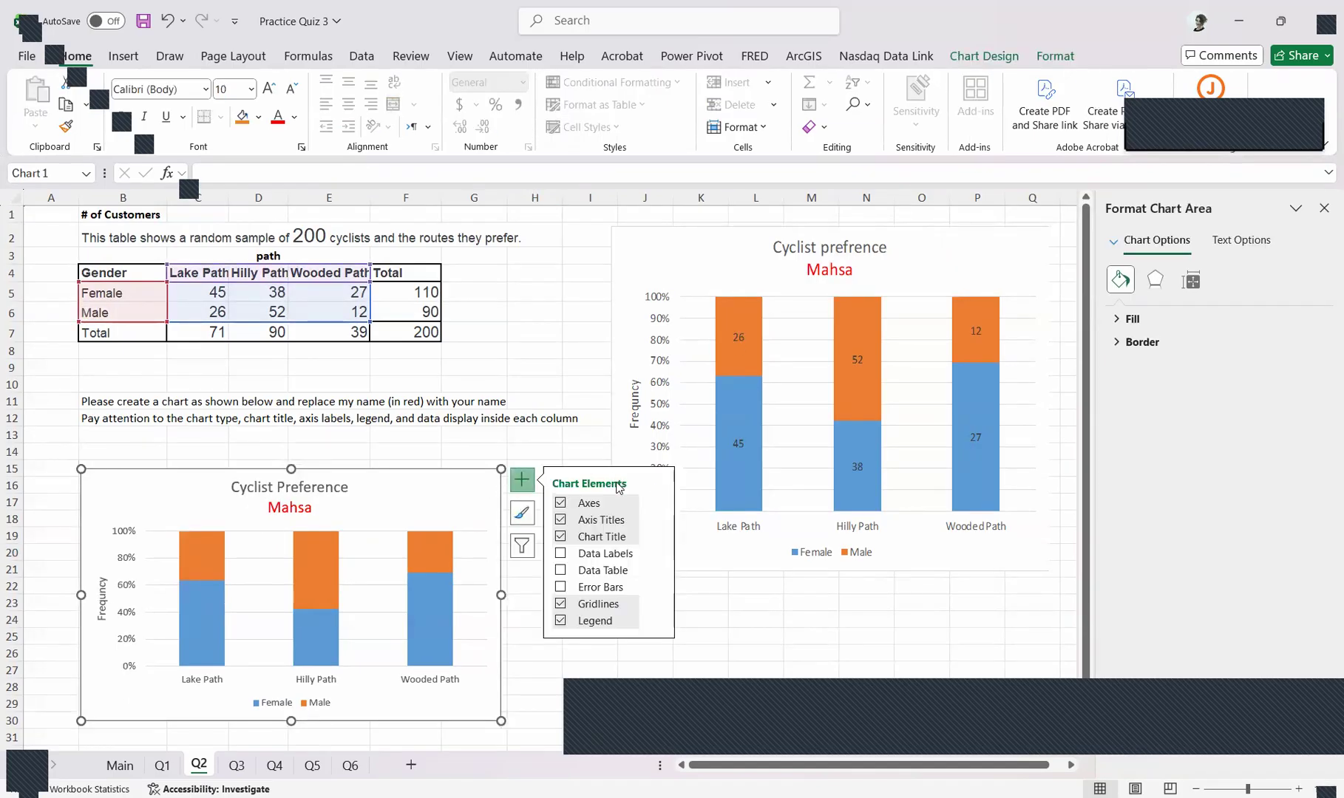
left_click(561, 554)
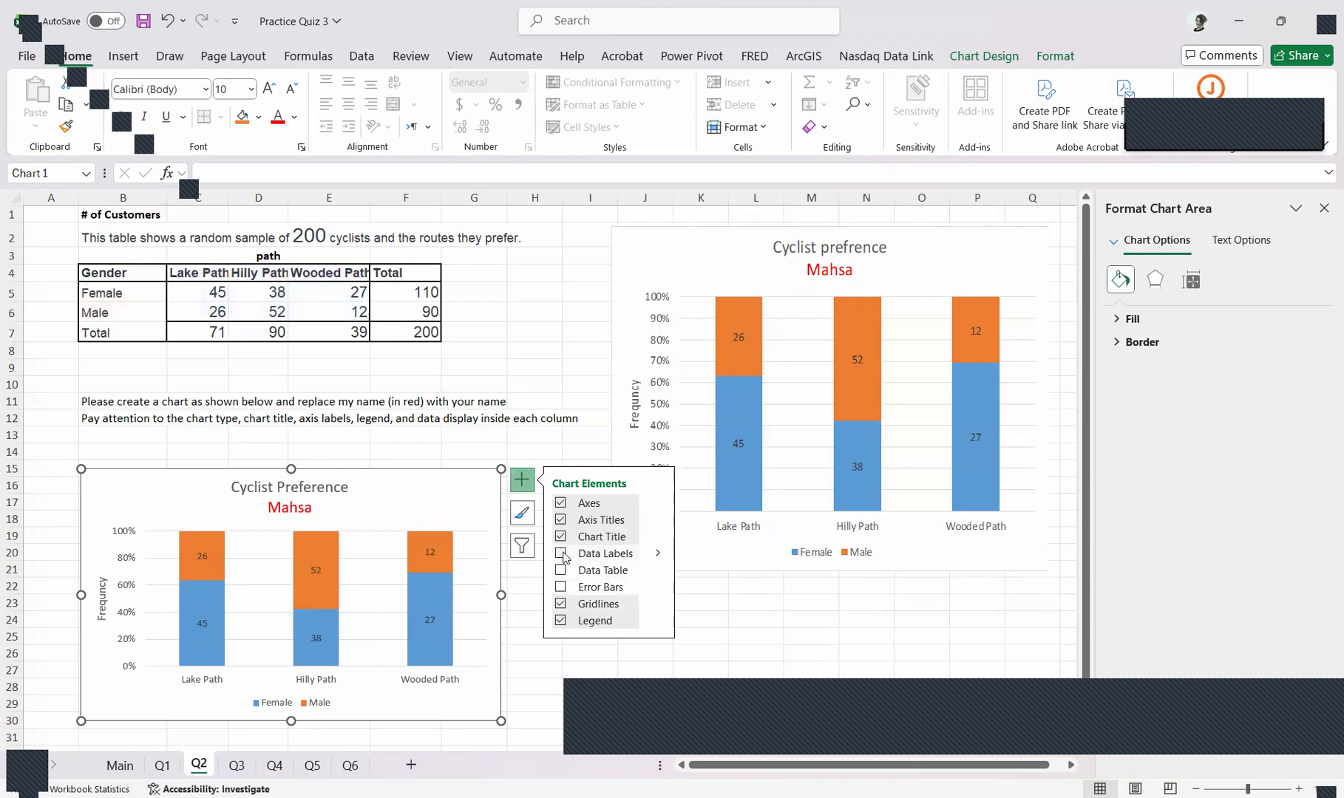
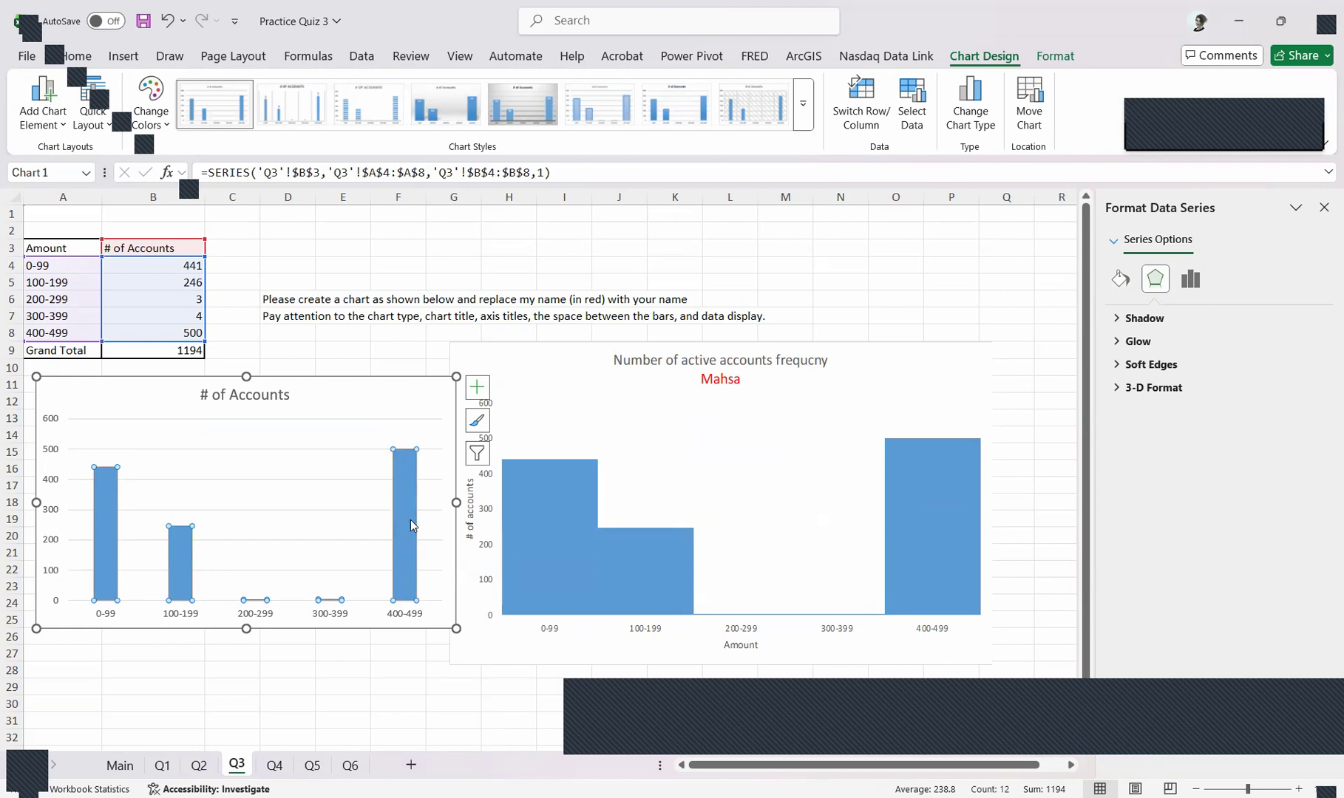
Set the gap width of the columns in the # of Accounts chart to 0%
left_click(99, 557)
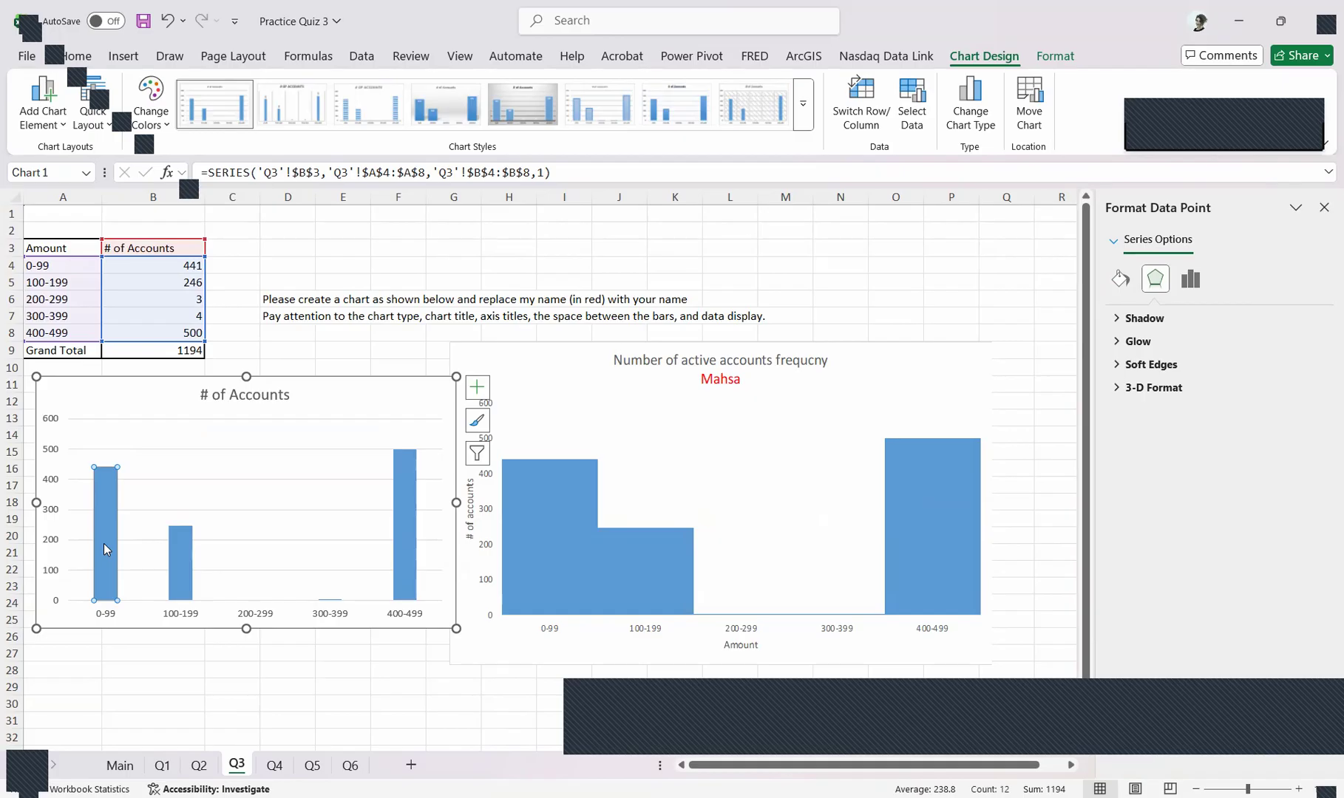
left_click(186, 567)
left_click(416, 499)
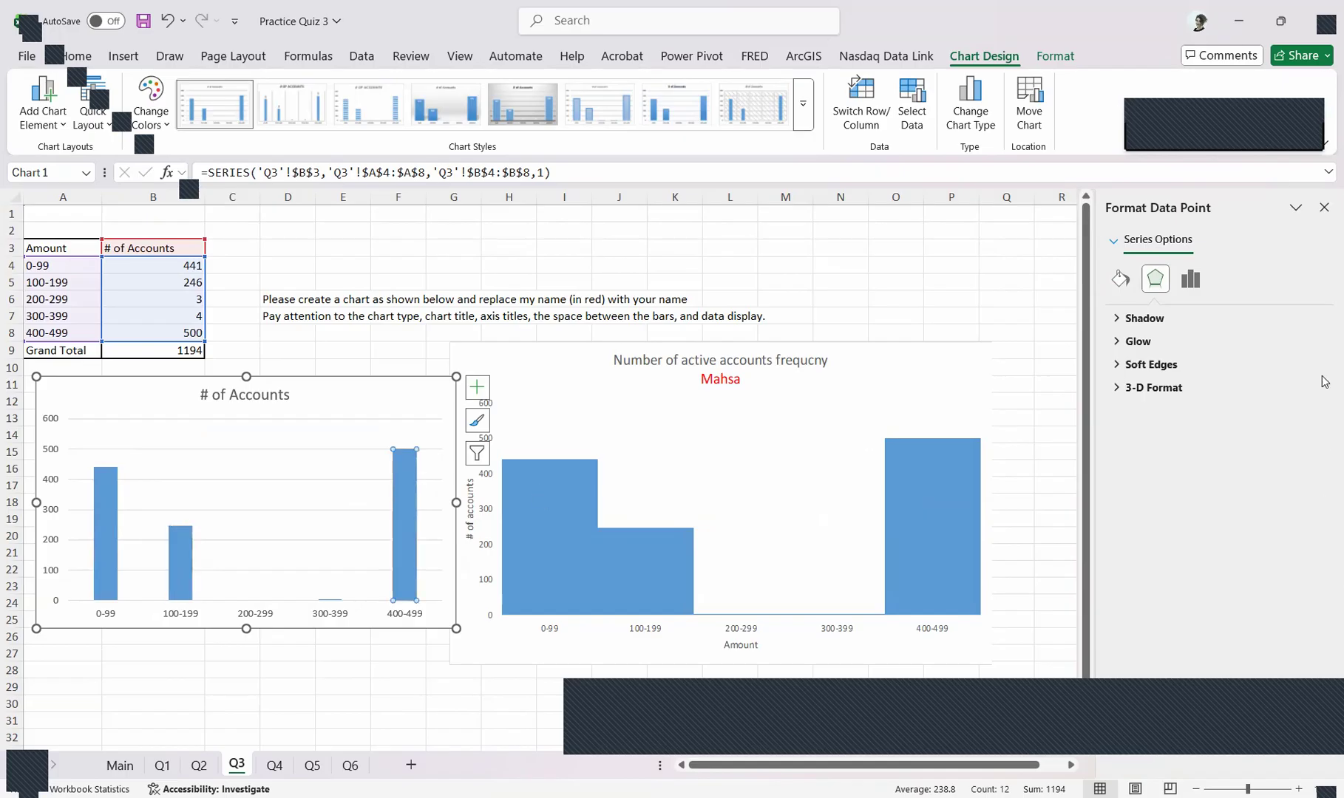
left_click(1193, 280)
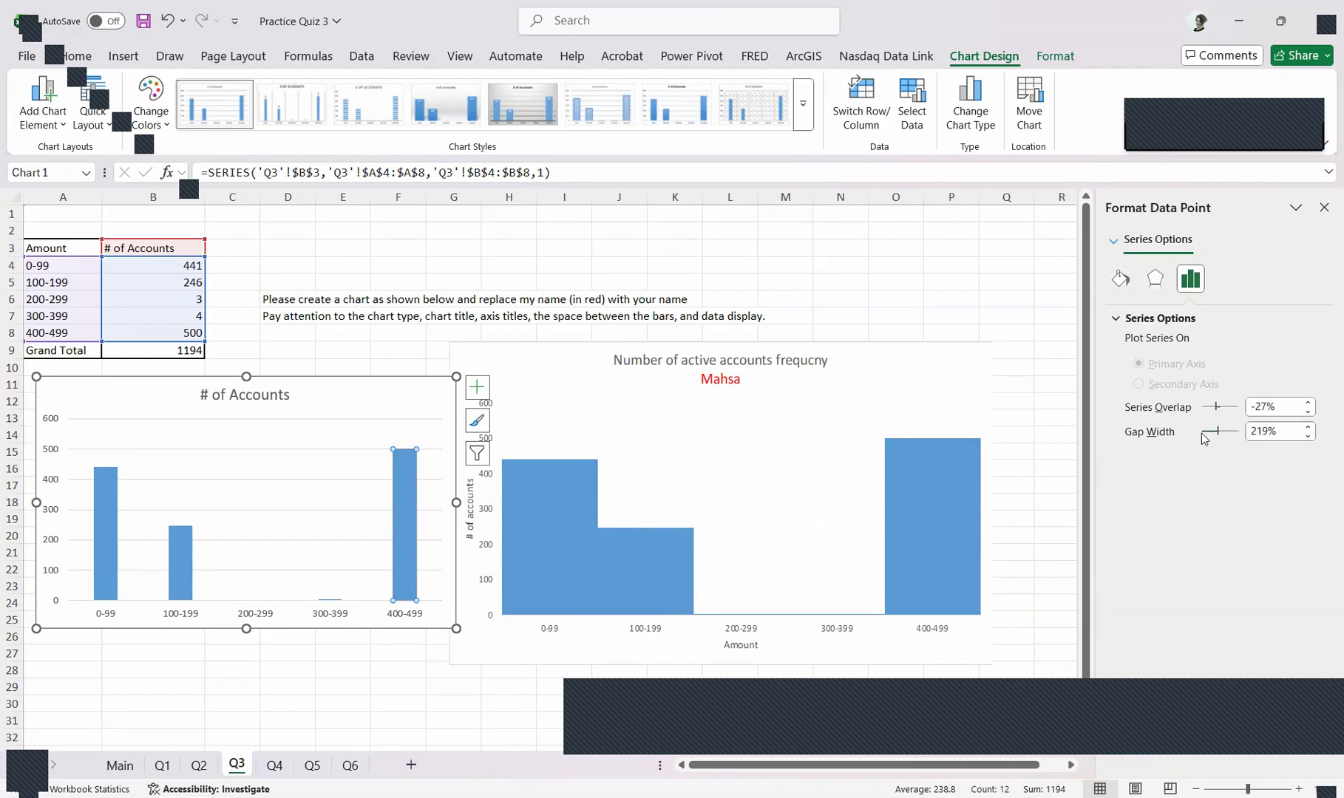
left_click_drag(1213, 435, 1162, 450)
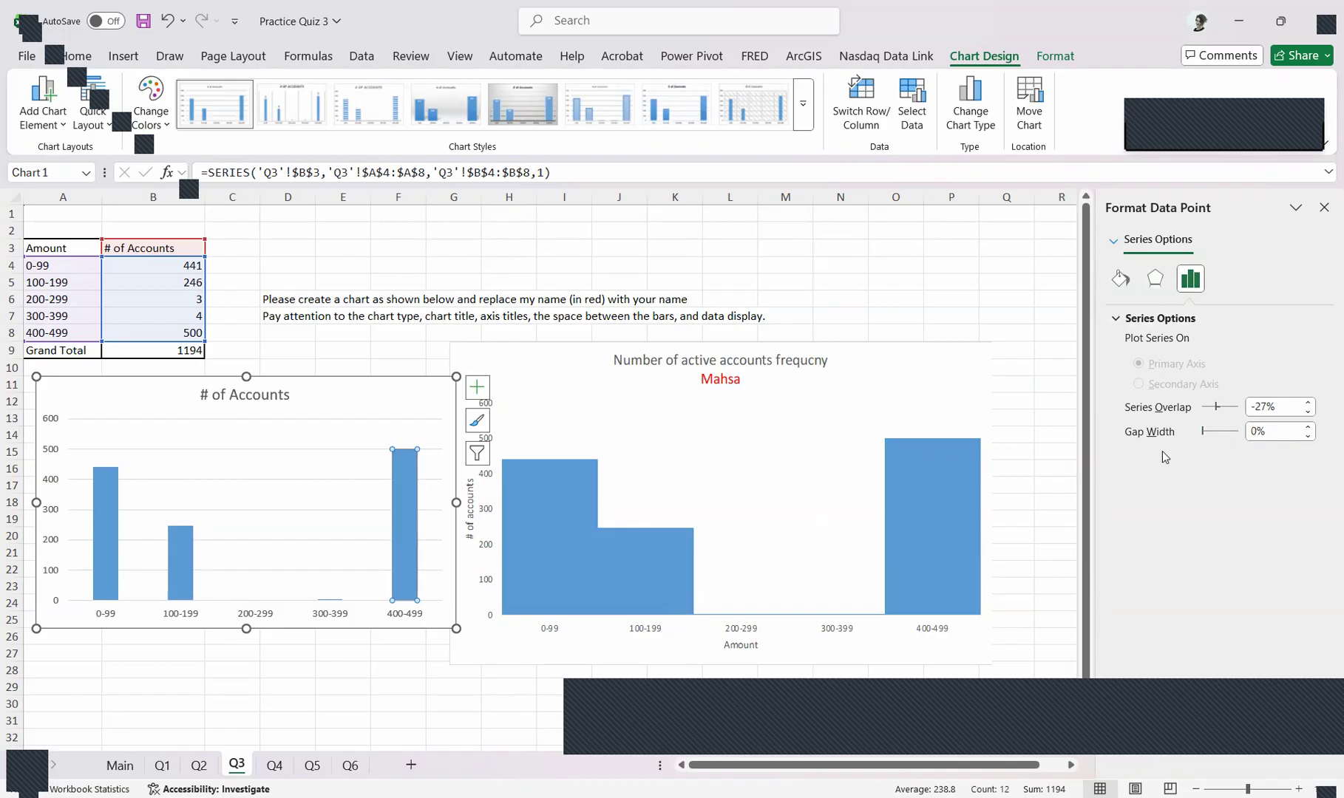
scroll(555, 642, "down", 2)
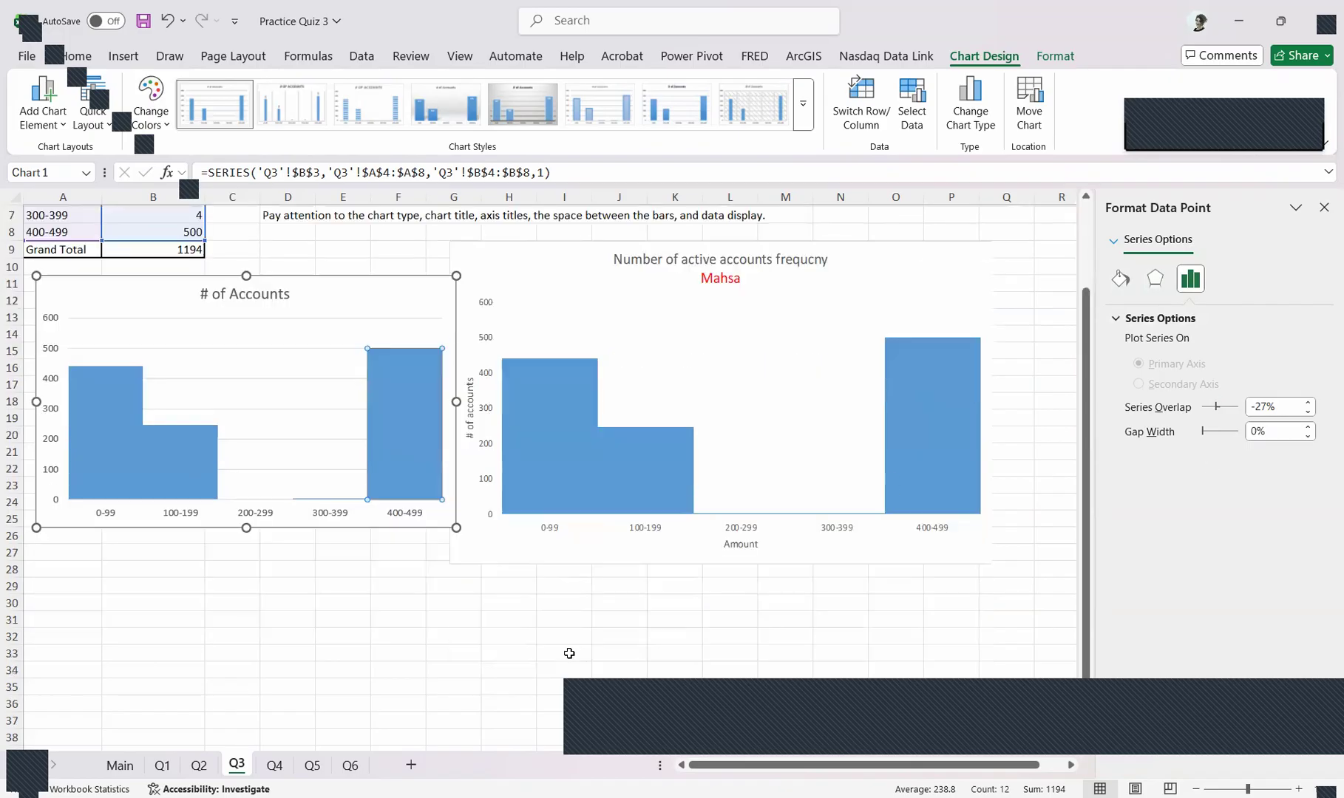
scroll(510, 612, "up", 2)
Add horizontal and vertical axis titles to the # of Accounts chart
mouse_move(342, 411)
left_mouse_down()
mouse_move(320, 429)
mouse_move(345, 397)
mouse_move(342, 412)
left_mouse_up()
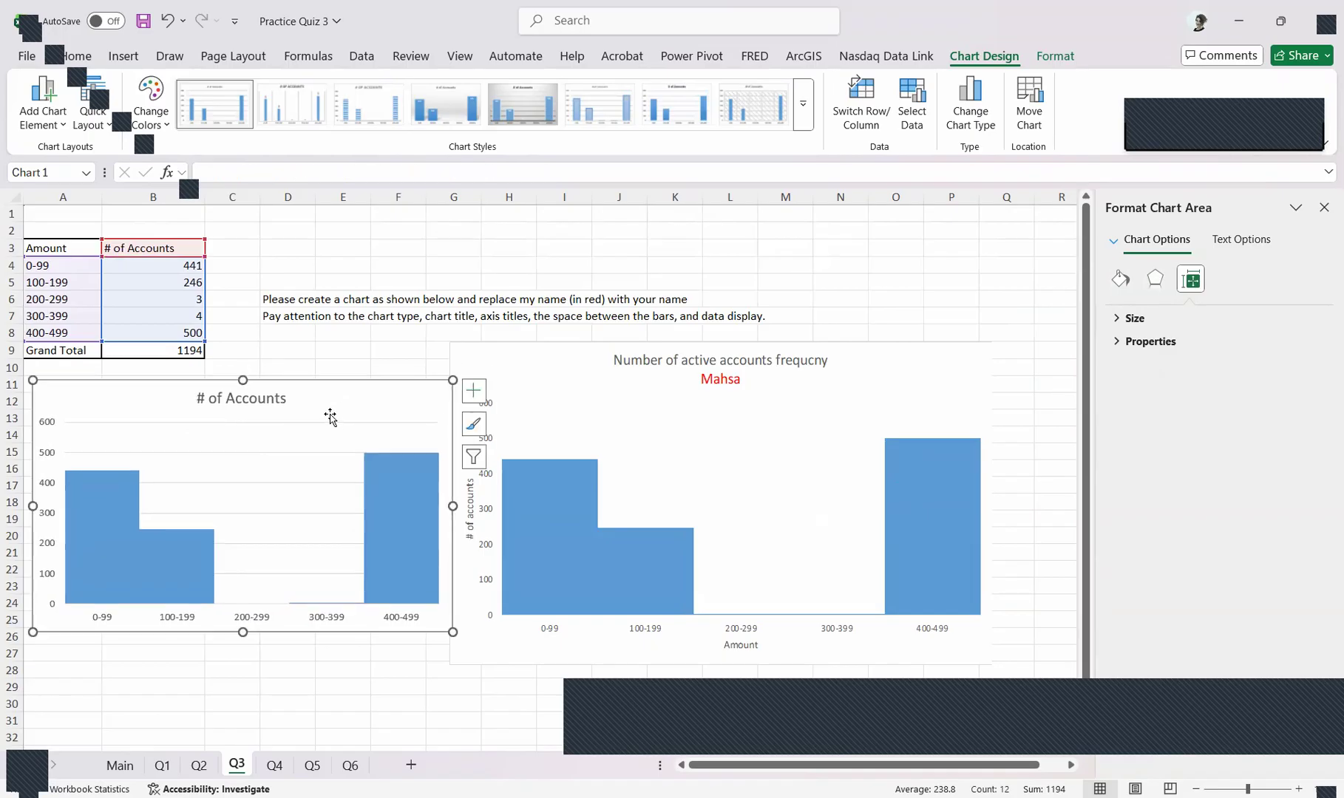
left_click(474, 392)
left_click(554, 432)
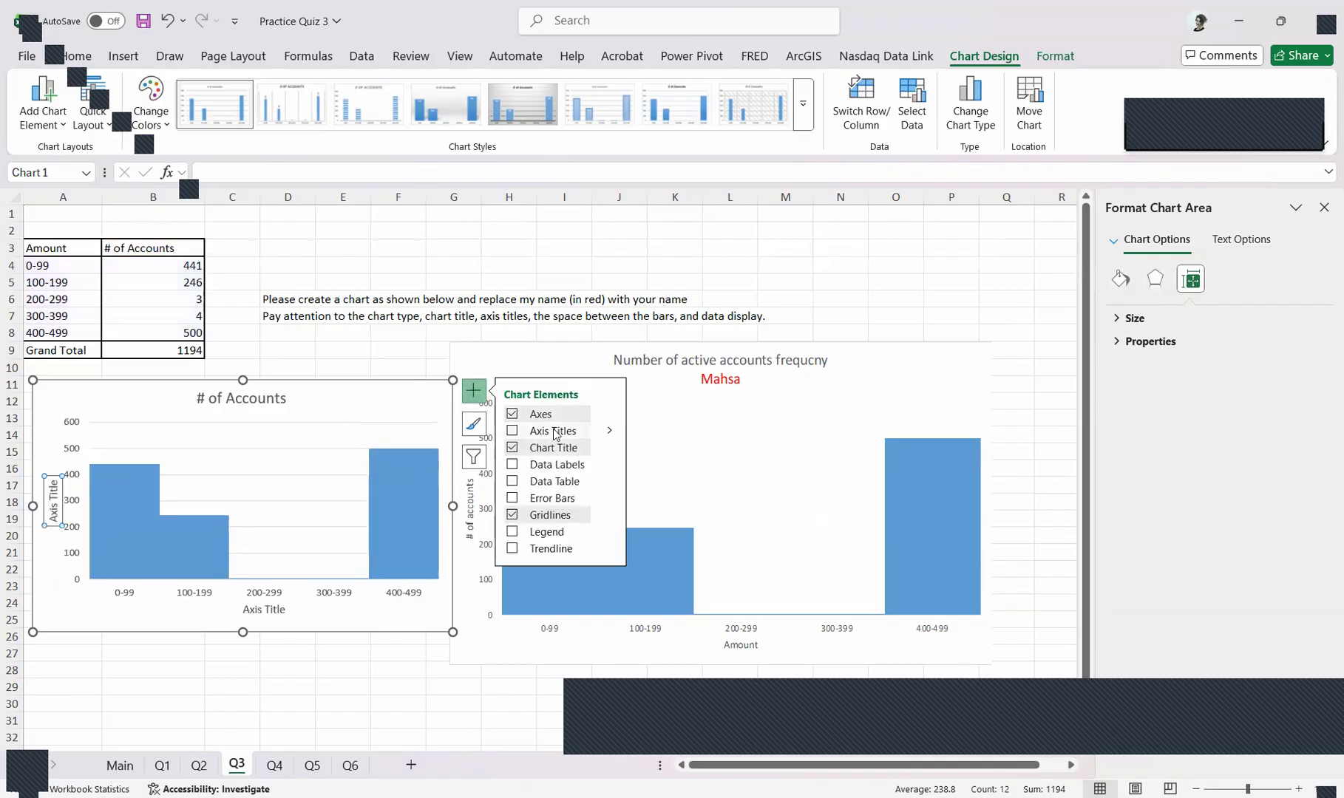
left_click(264, 611)
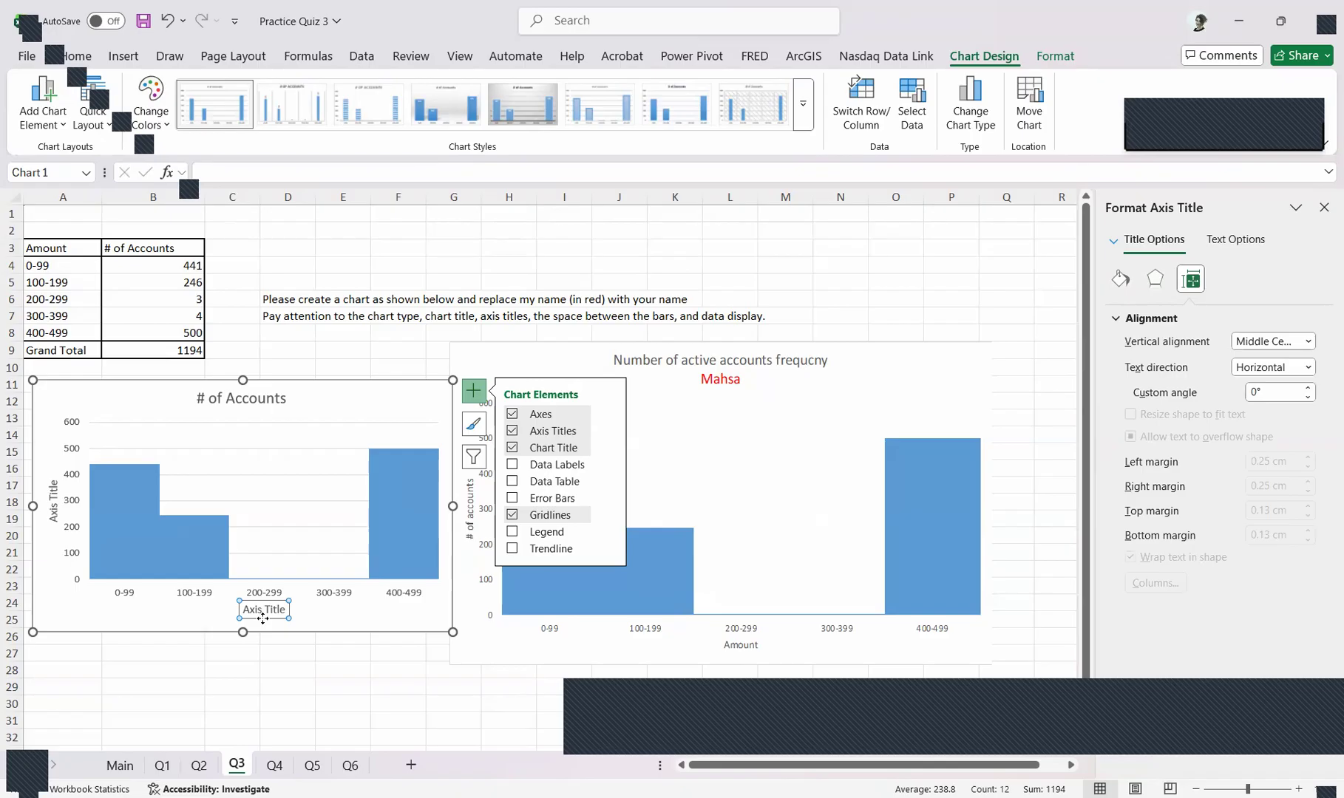
type("=")
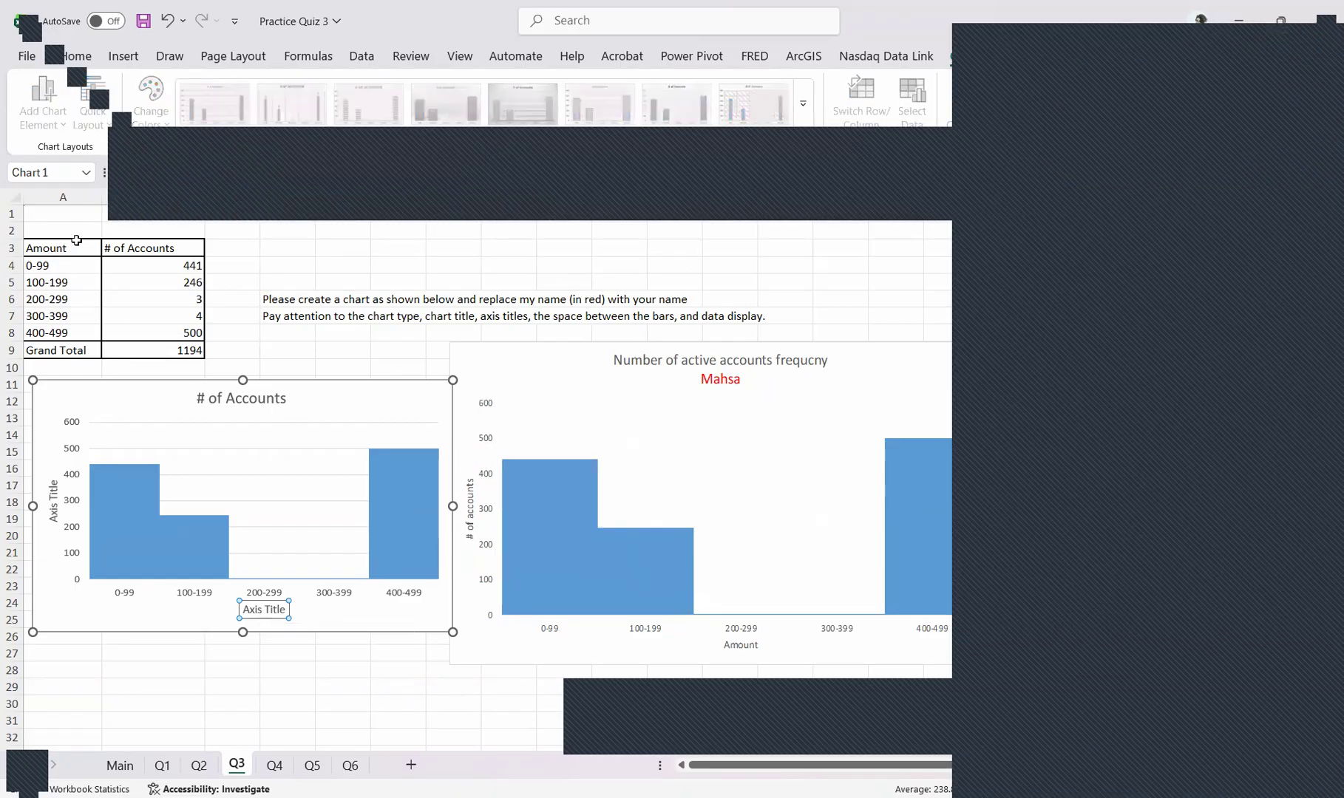
double_click(271, 616)
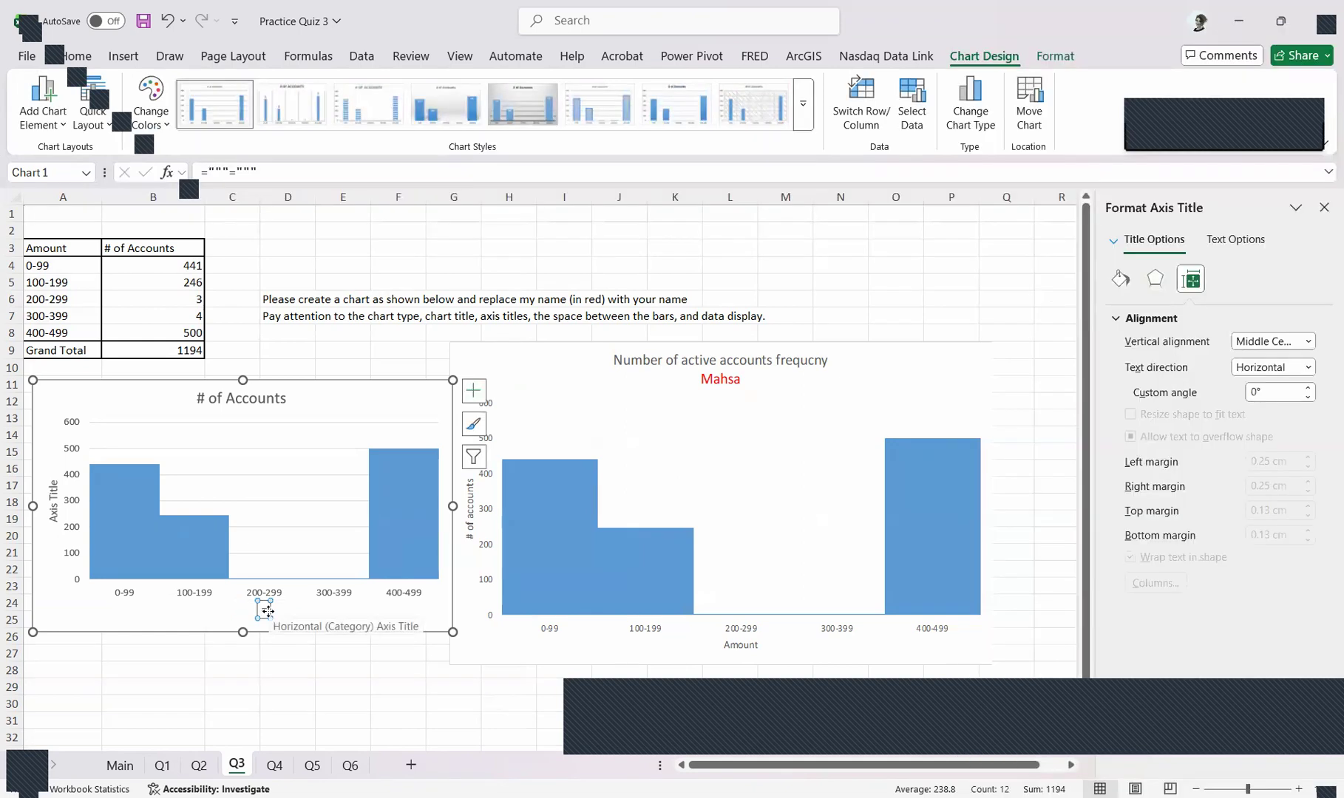
key("Delete")
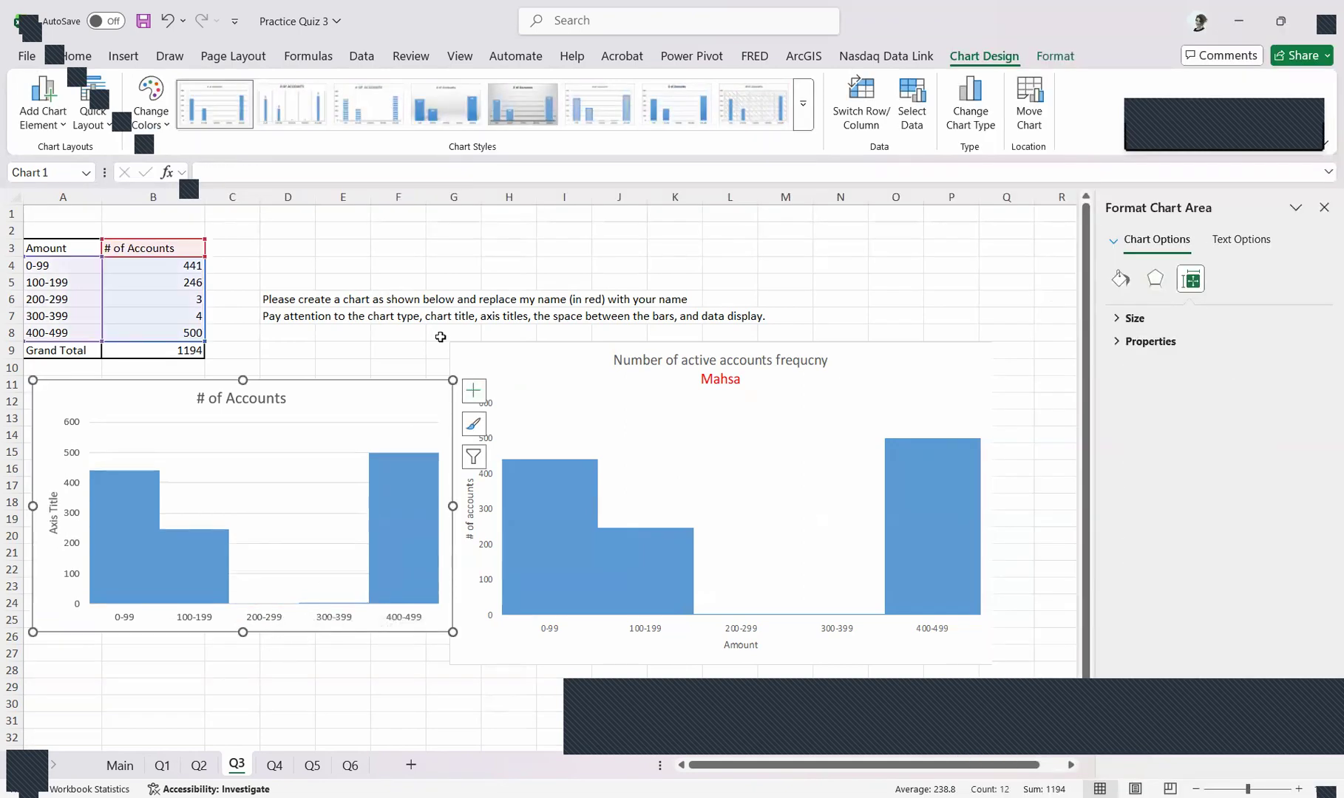
left_click(474, 390)
left_click(609, 431)
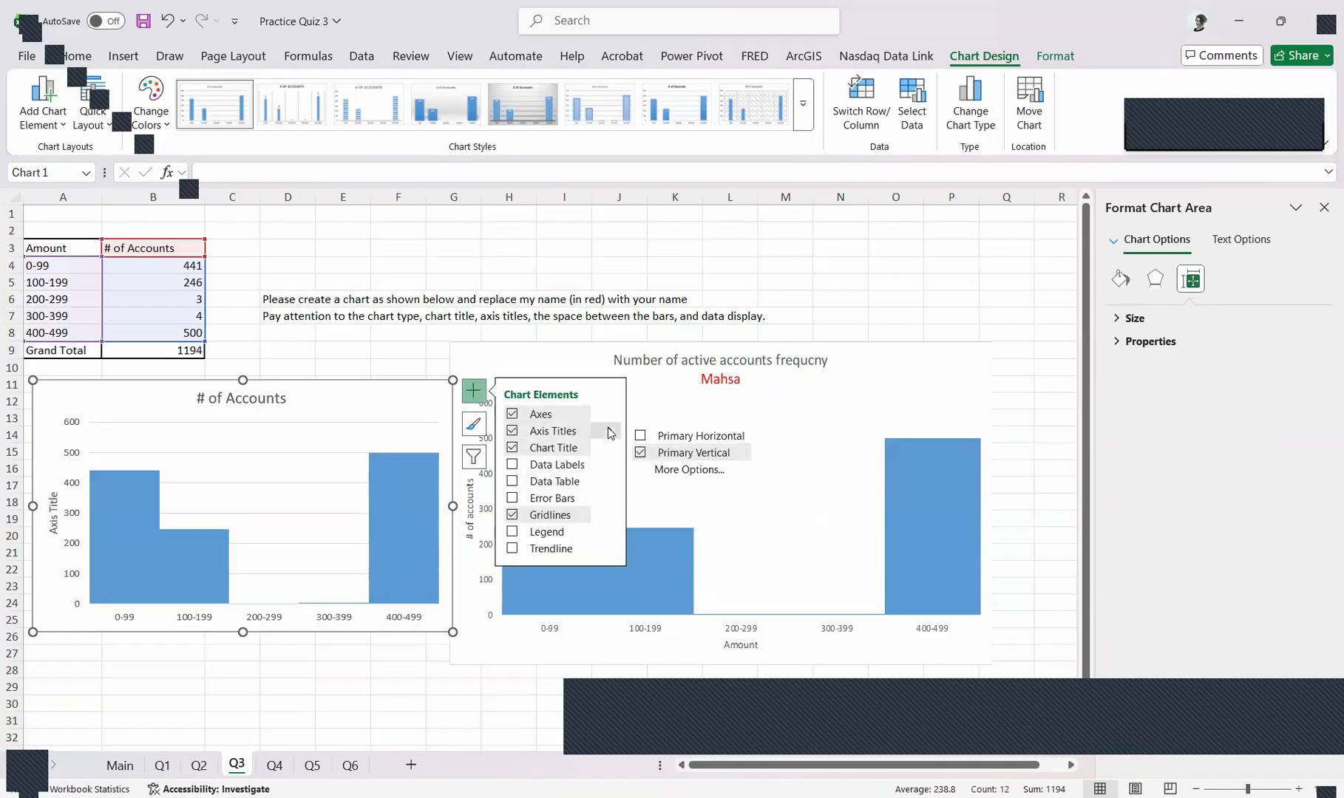
left_click(640, 435)
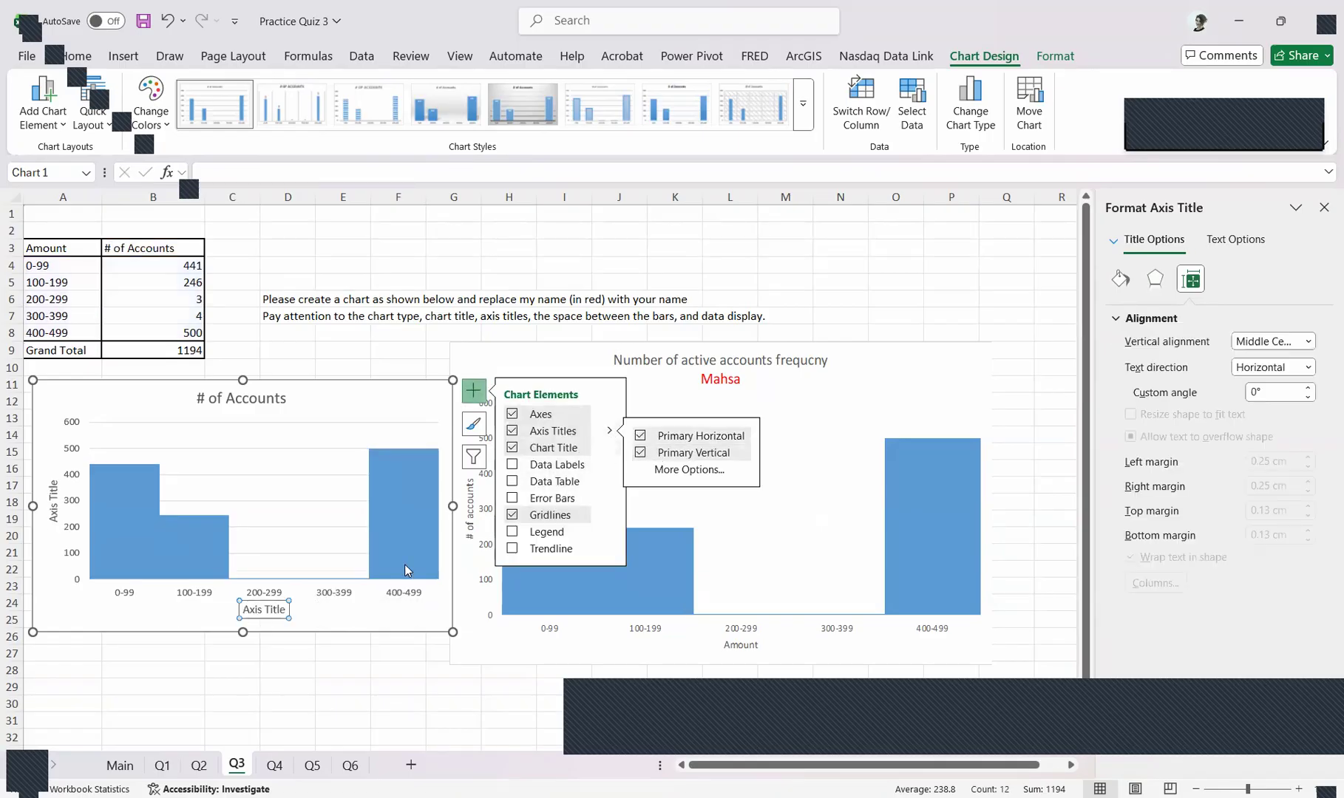
Link the horizontal axis title to the Amount header in cell A3
left_click(271, 624)
left_click(266, 611)
type("=")
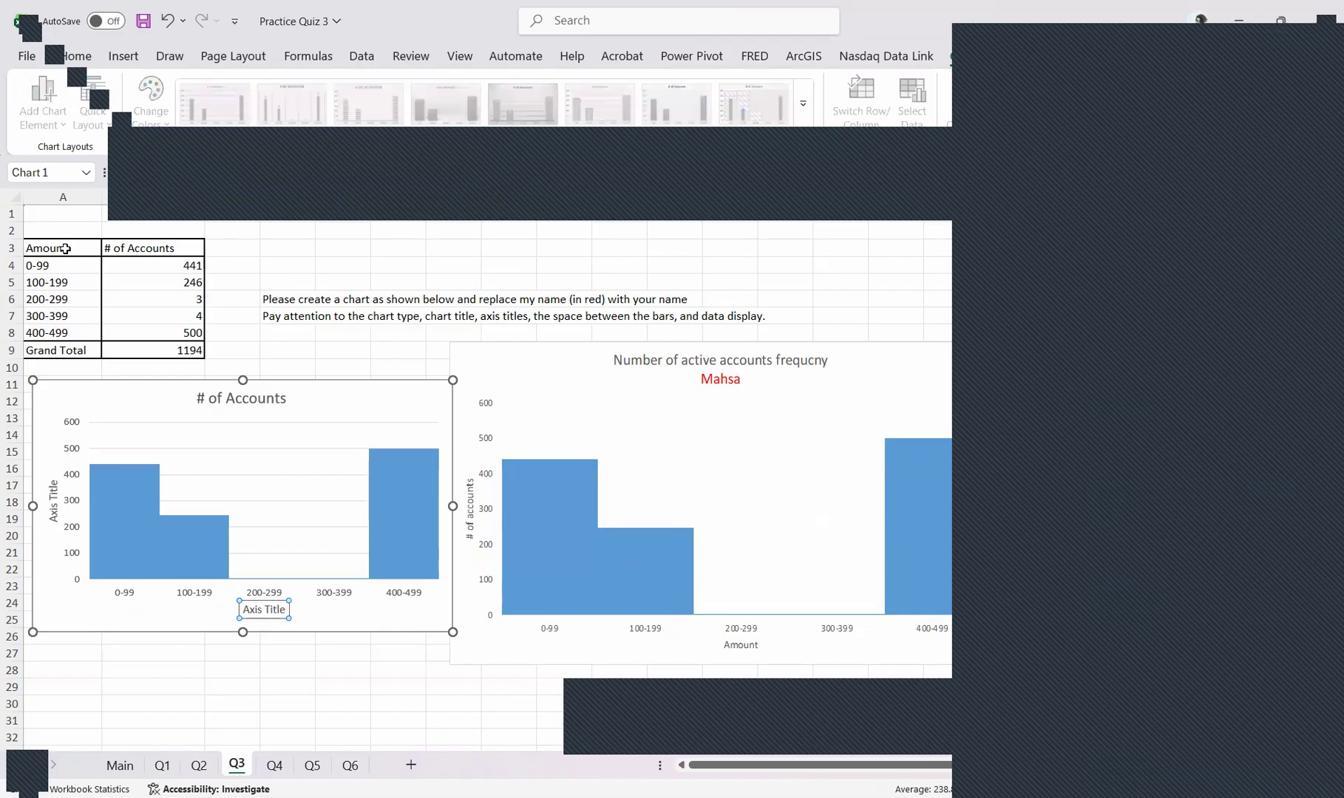
left_click(67, 249)
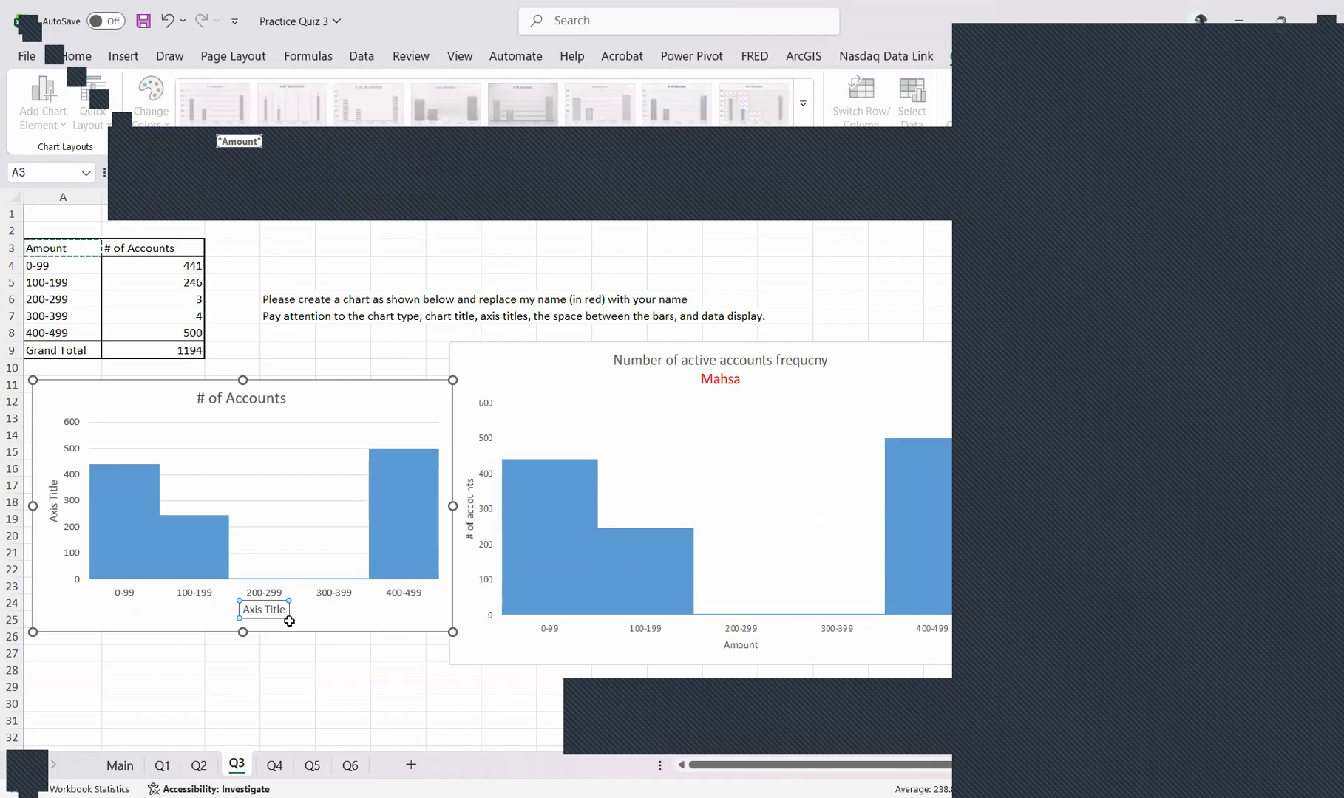
key("Return")
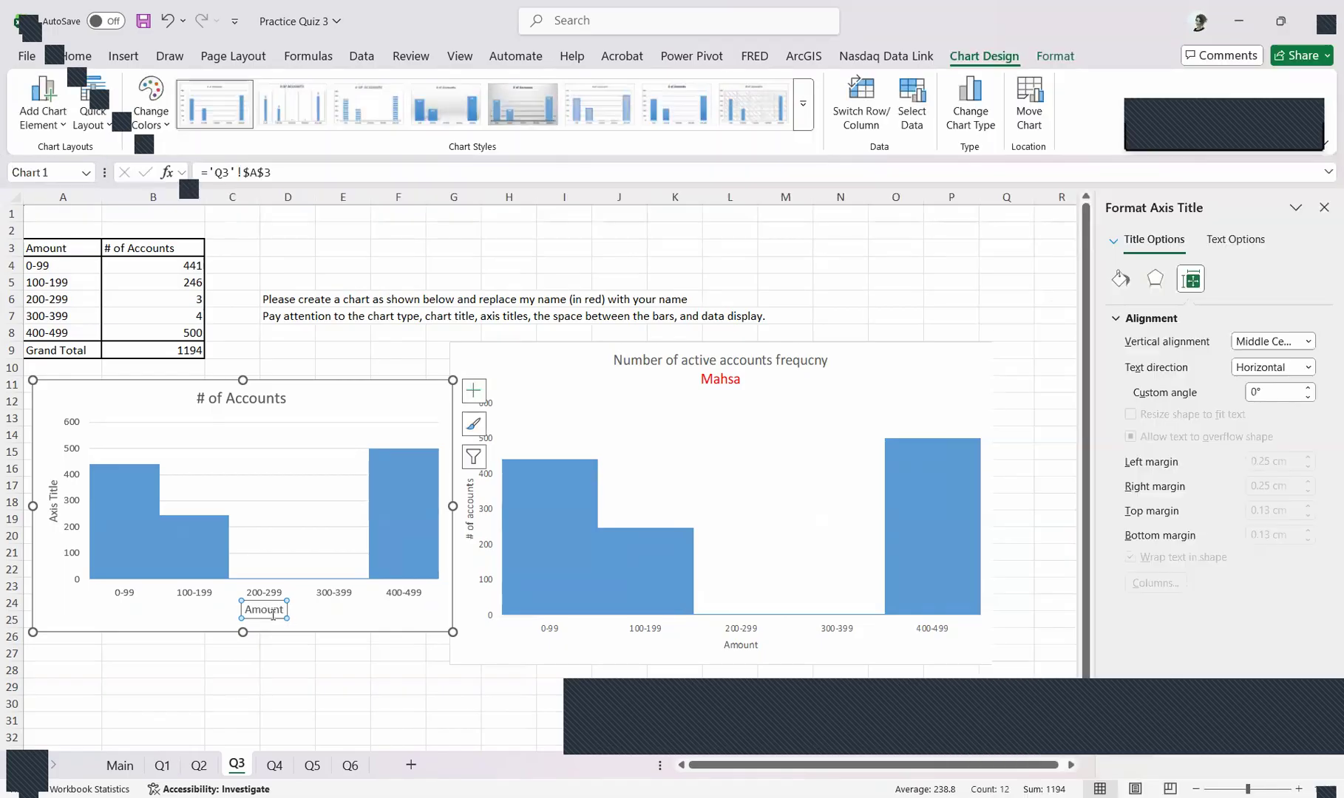
Link the vertical axis title to the # of Accounts header in cell B3
left_click(55, 488)
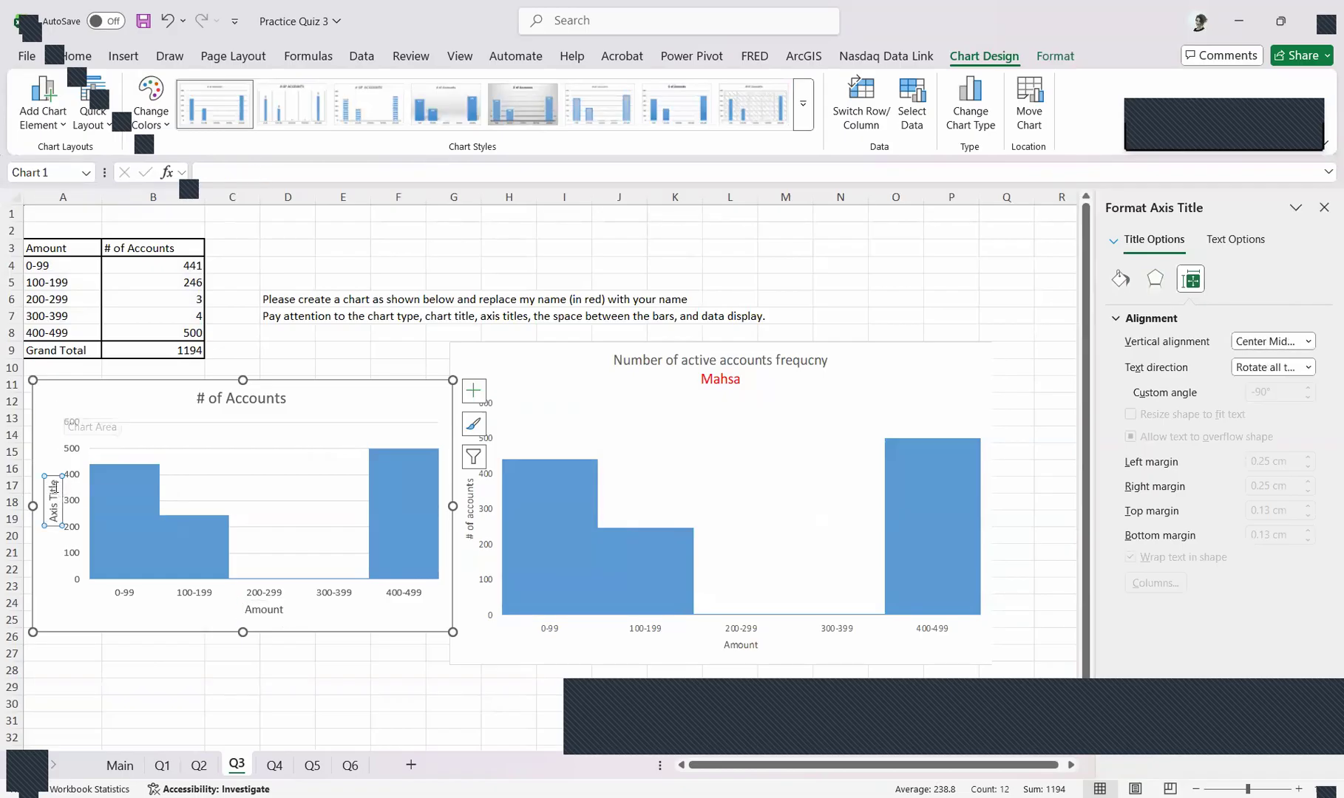
left_click(31, 451)
left_click(48, 499)
type("=")
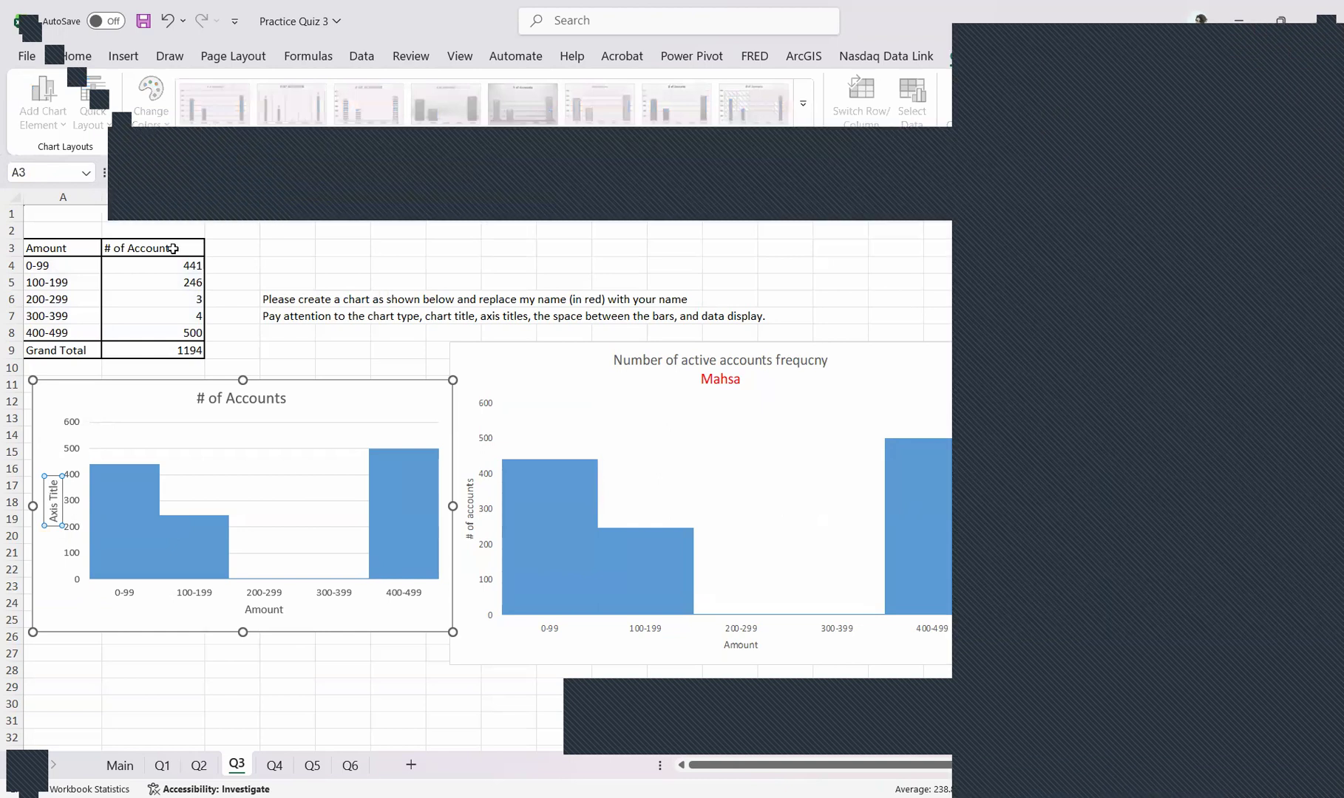
left_click(173, 247)
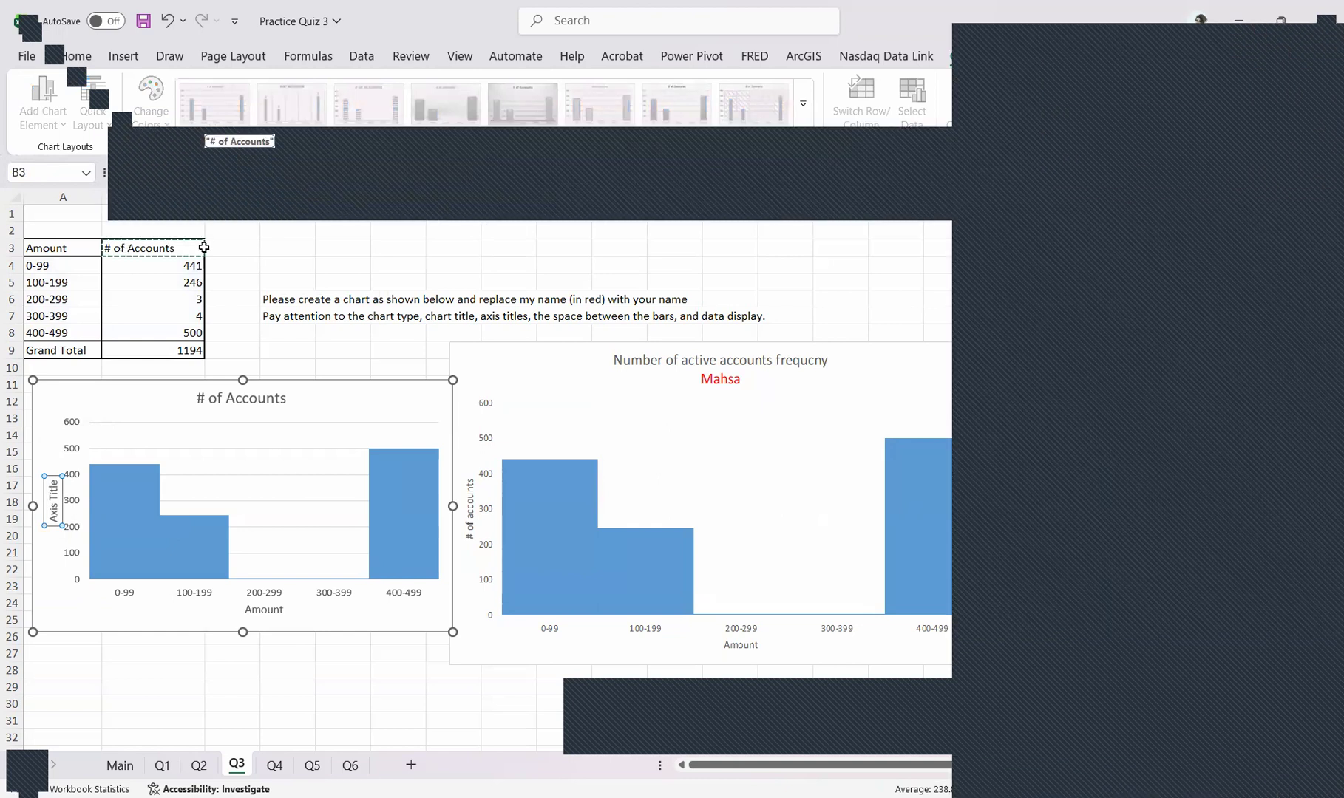
key("Return")
Move the chart down slightly and replace its title text with "Number of active accounts frequency"
left_click_drag(284, 382, 284, 398)
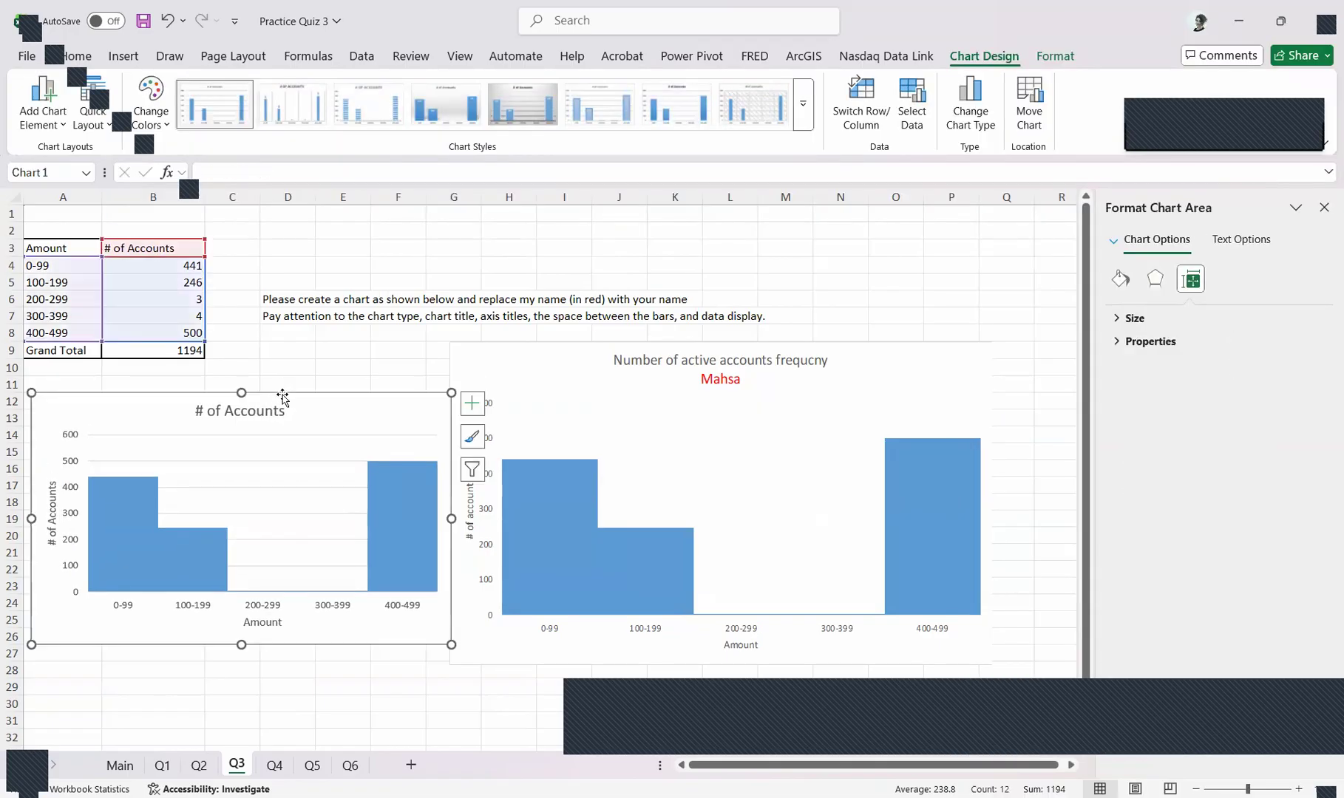
left_click(267, 410)
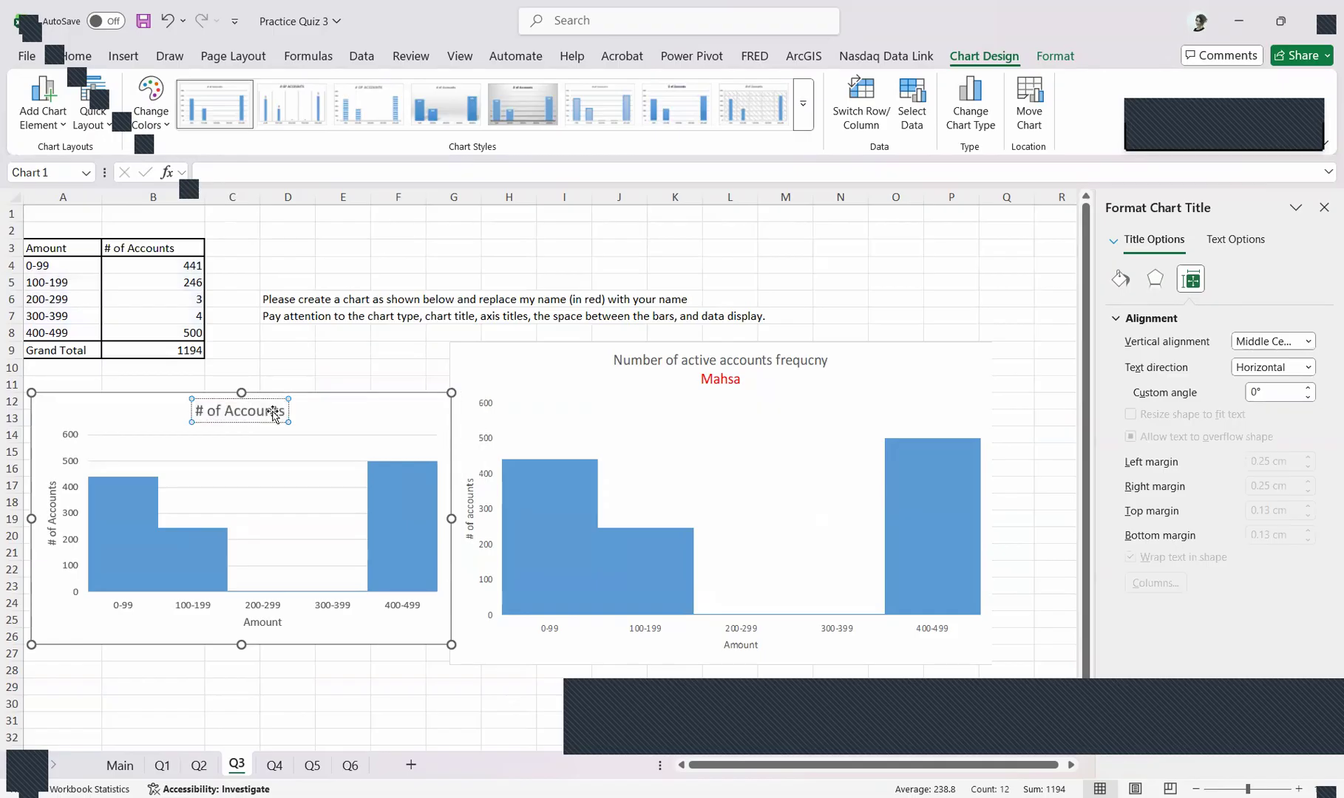
key("Escape")
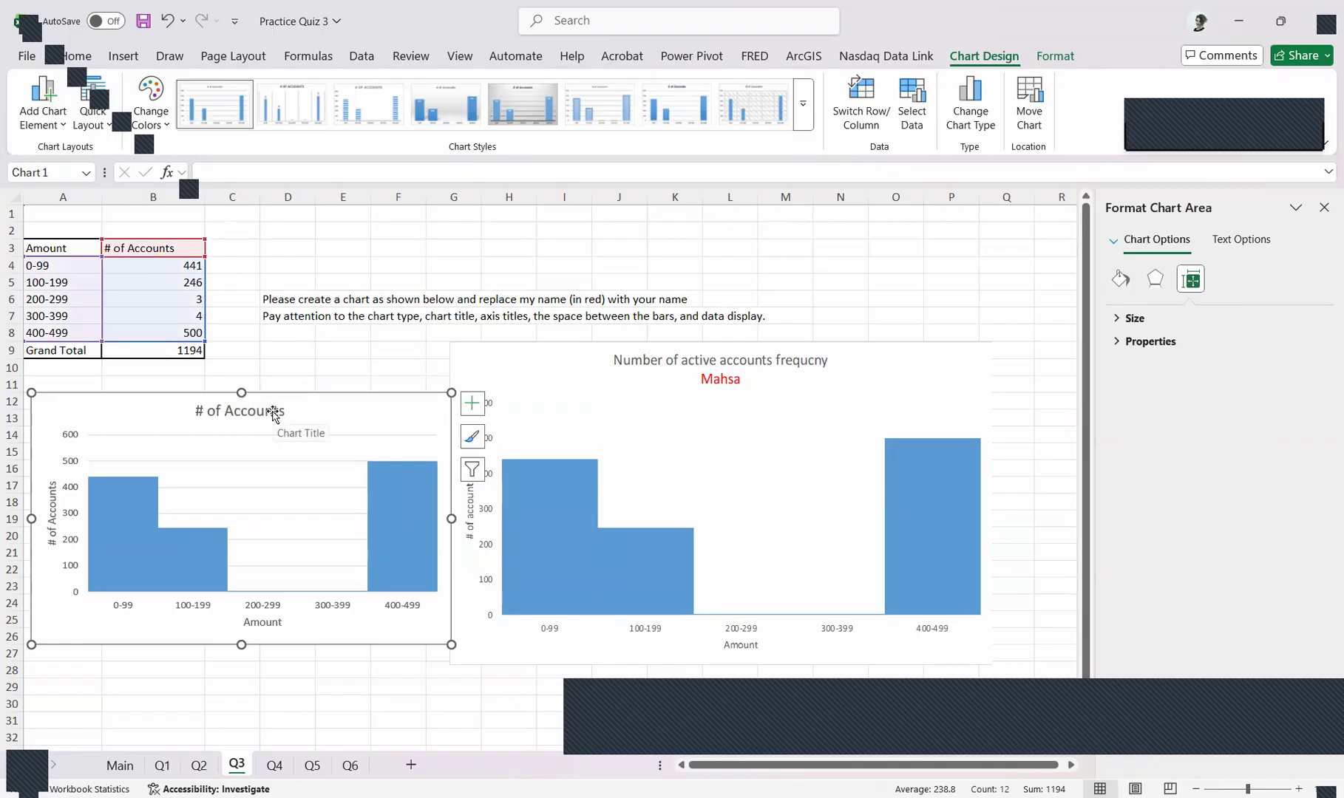
left_click(263, 412)
left_click(256, 412)
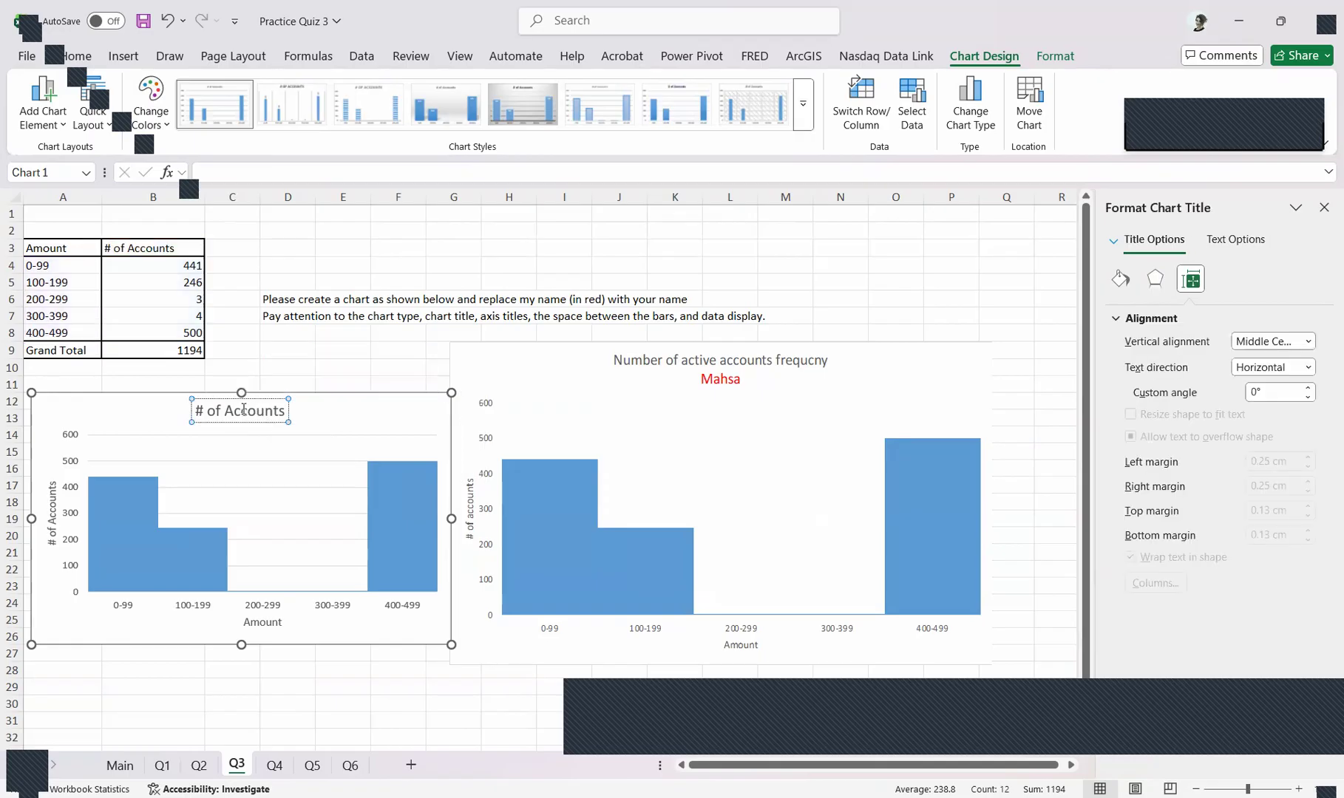
double_click(275, 415)
left_click_drag(275, 415, 134, 428)
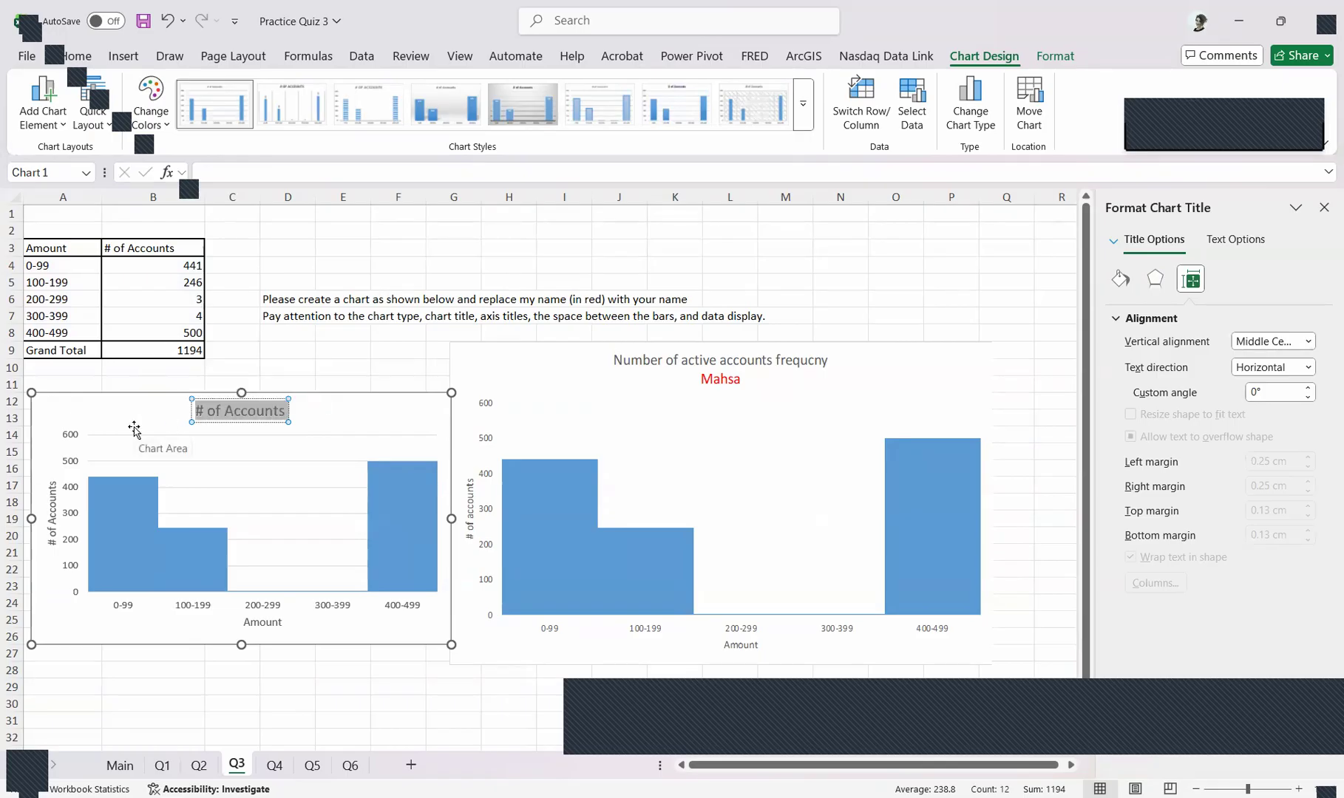
key("Delete")
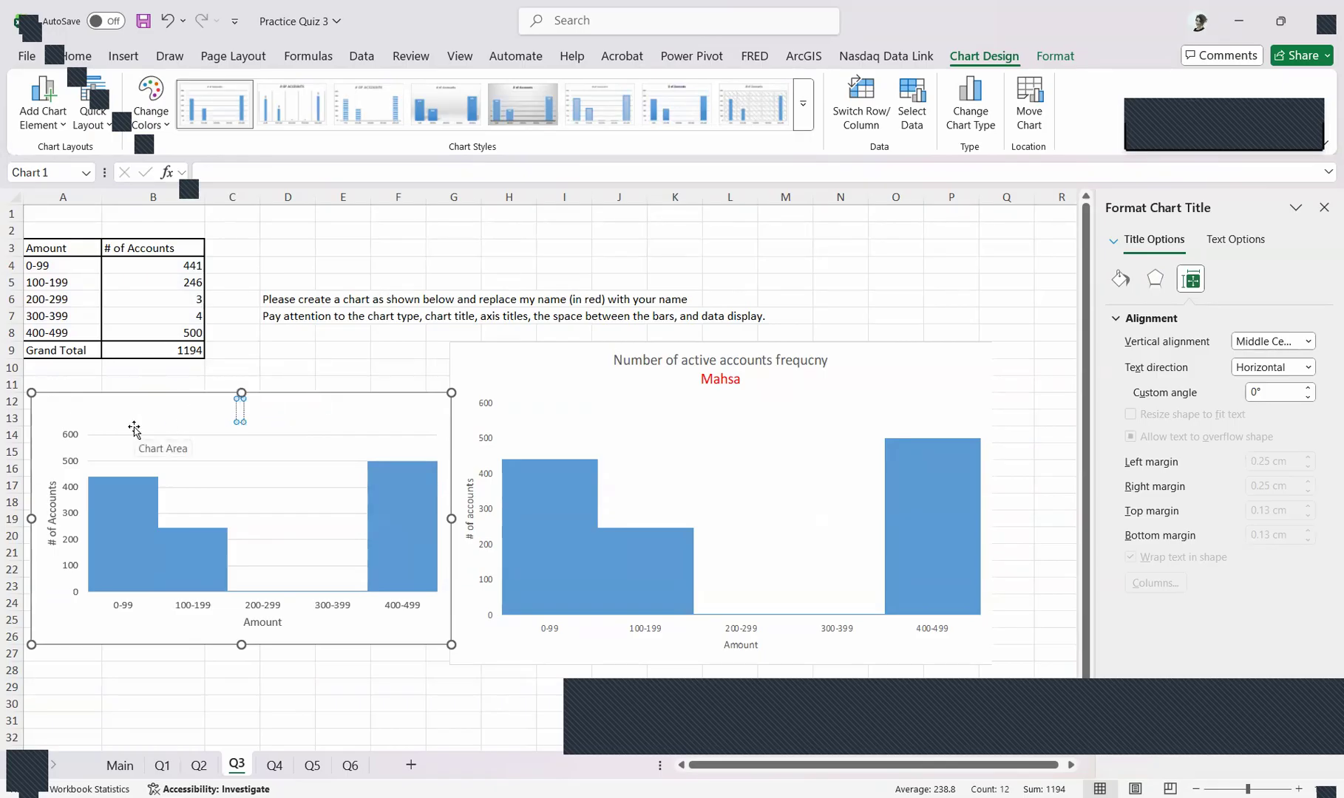
type("Number of a")
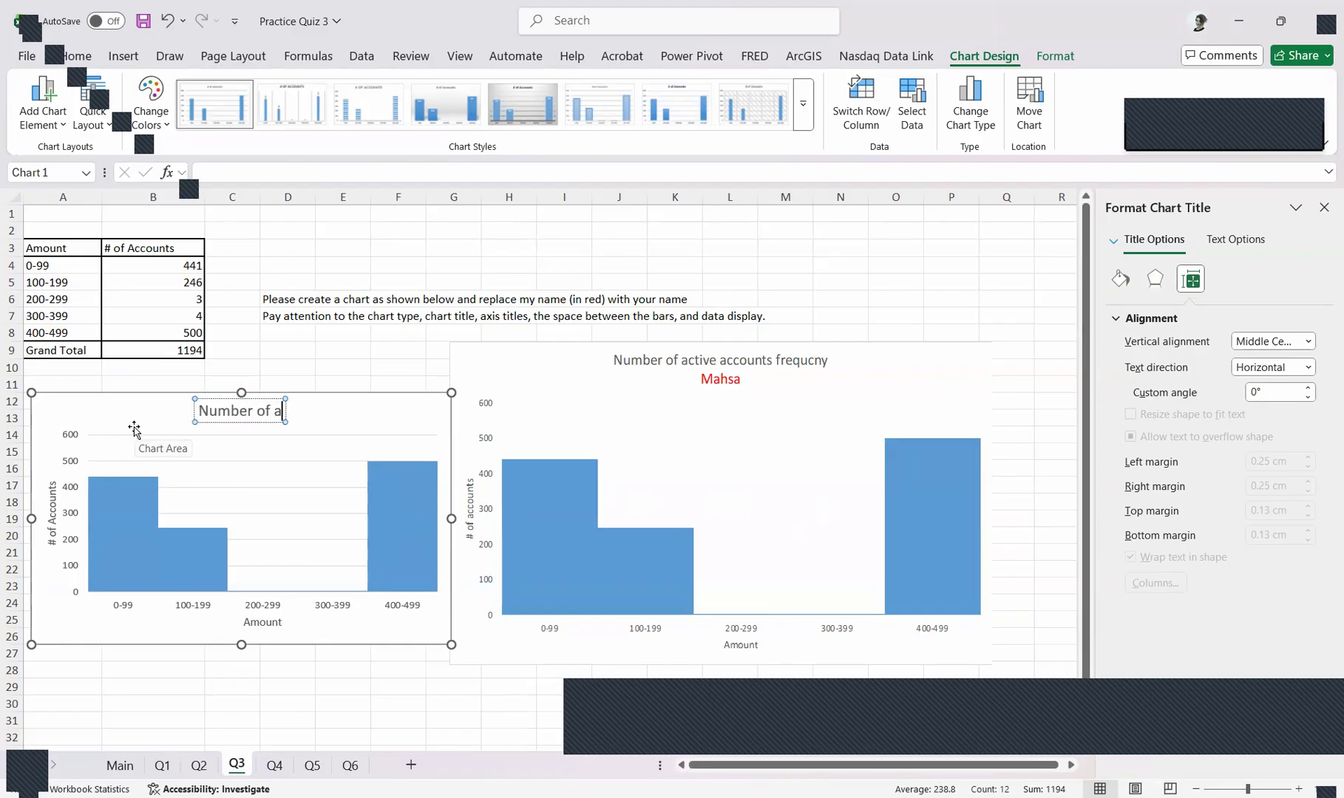
type("ctive a")
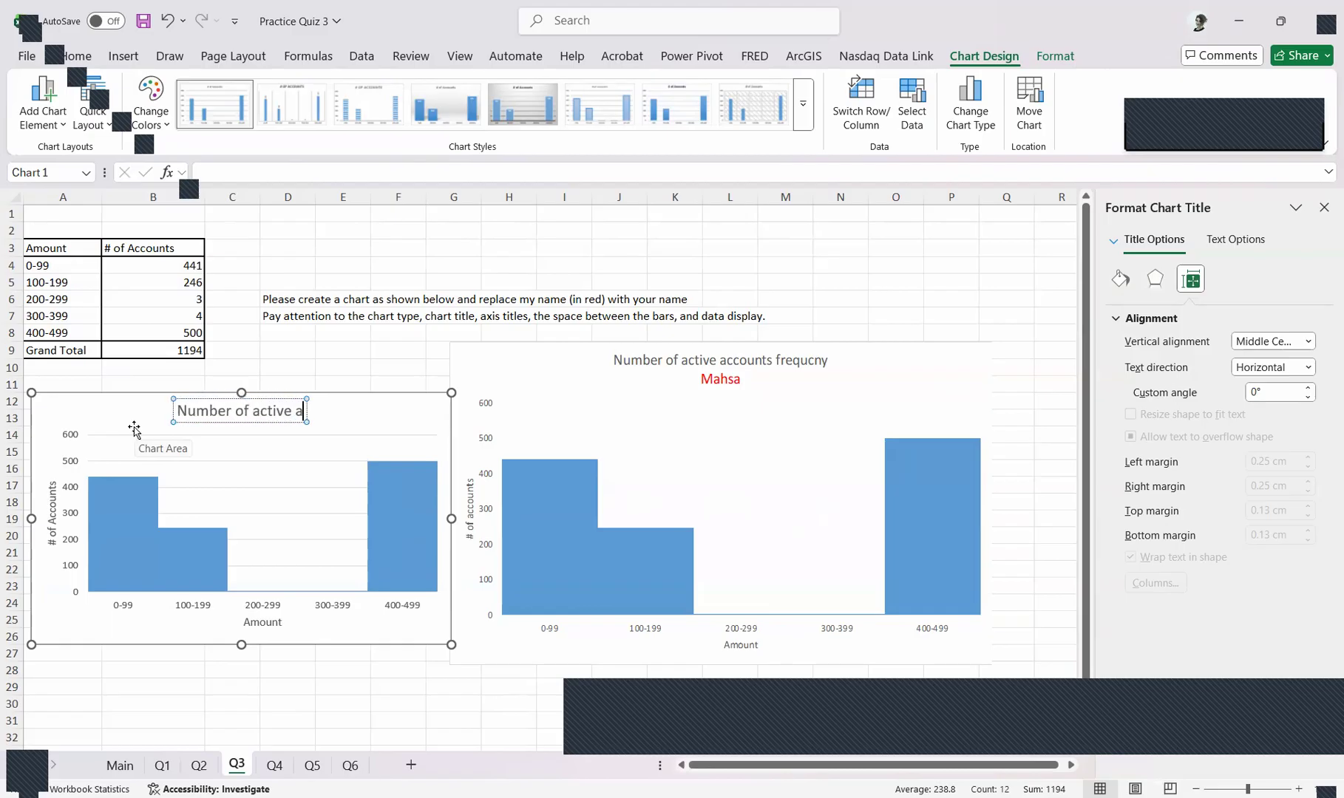
type("ccounts fr")
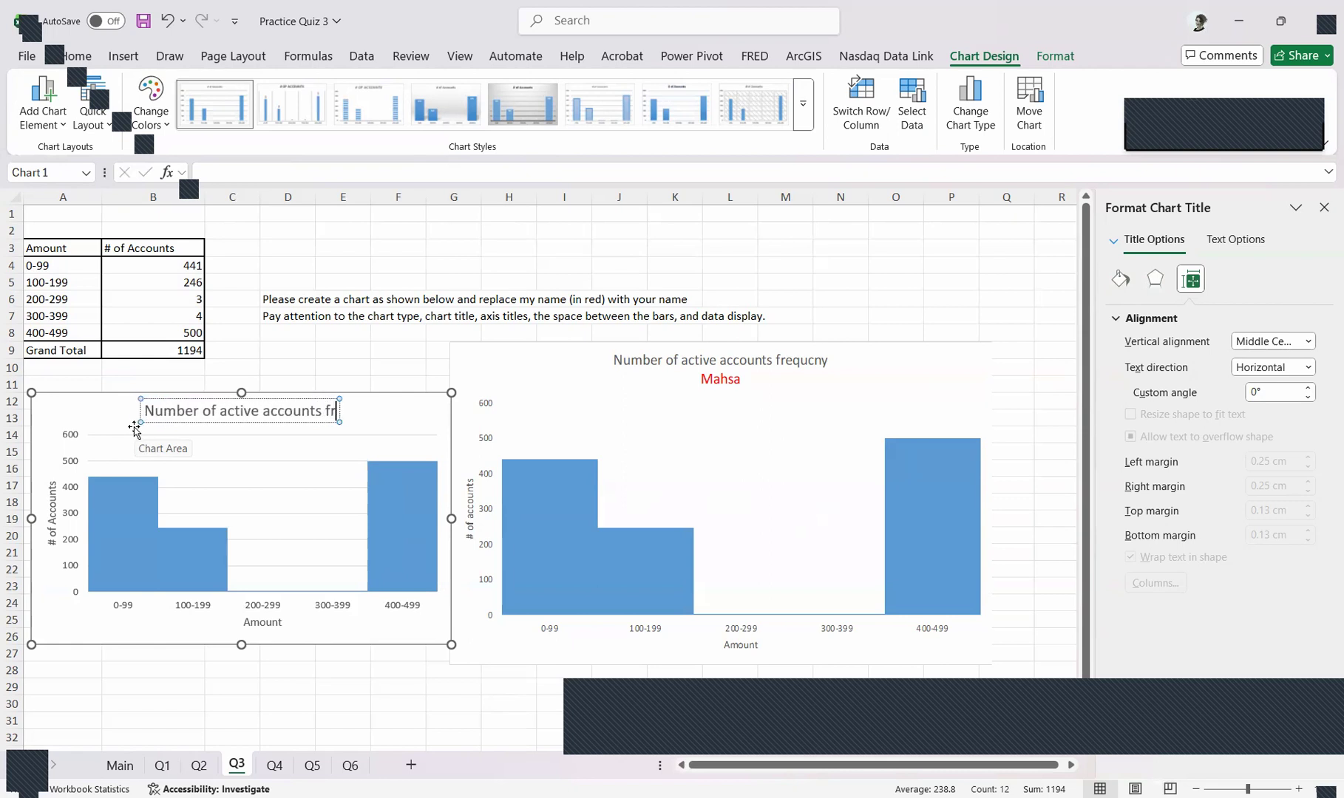
type("equency")
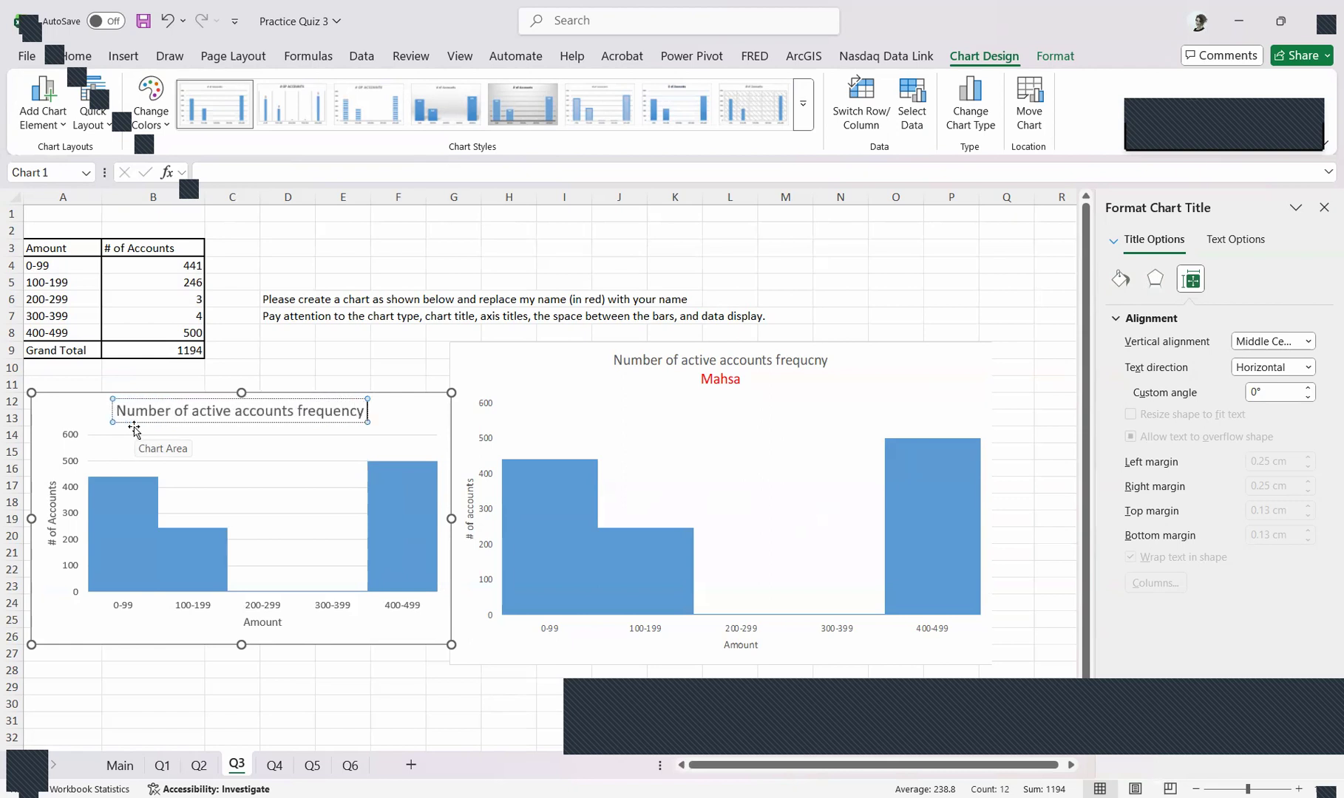
Add the author's first name as a second line of the chart title and color that line red
key("Return")
type("Mahsa")
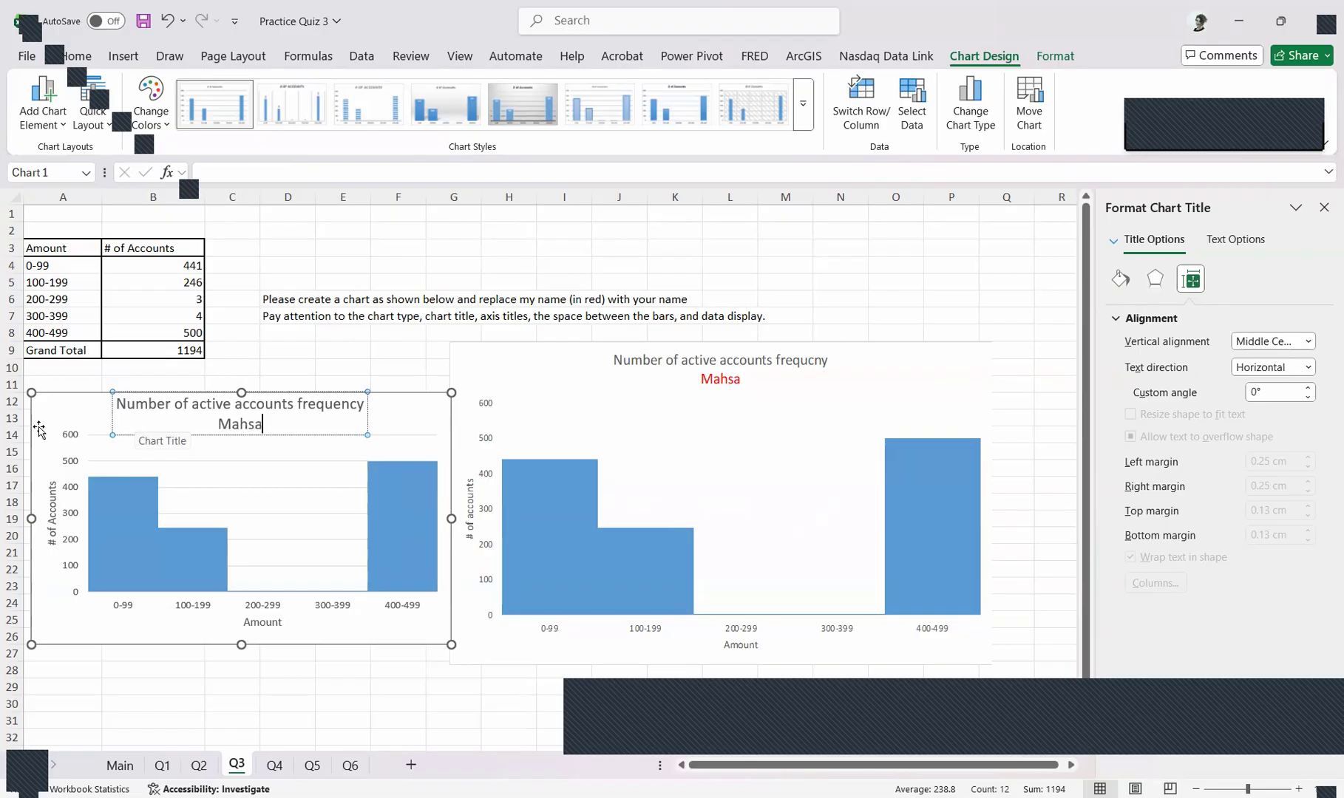
scroll(252, 421, "down", 2)
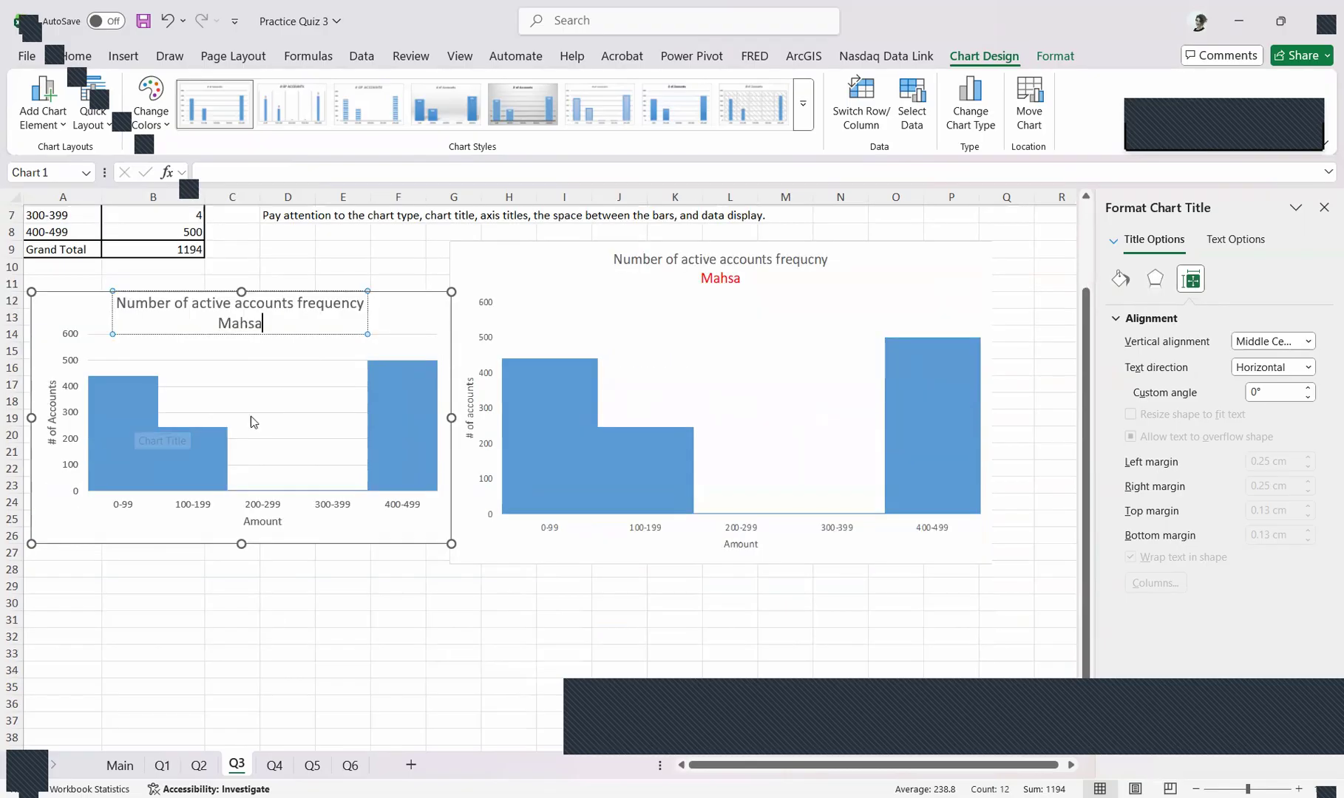
double_click(229, 323)
left_click(284, 325)
left_click_drag(266, 323, 199, 331)
left_click(335, 306)
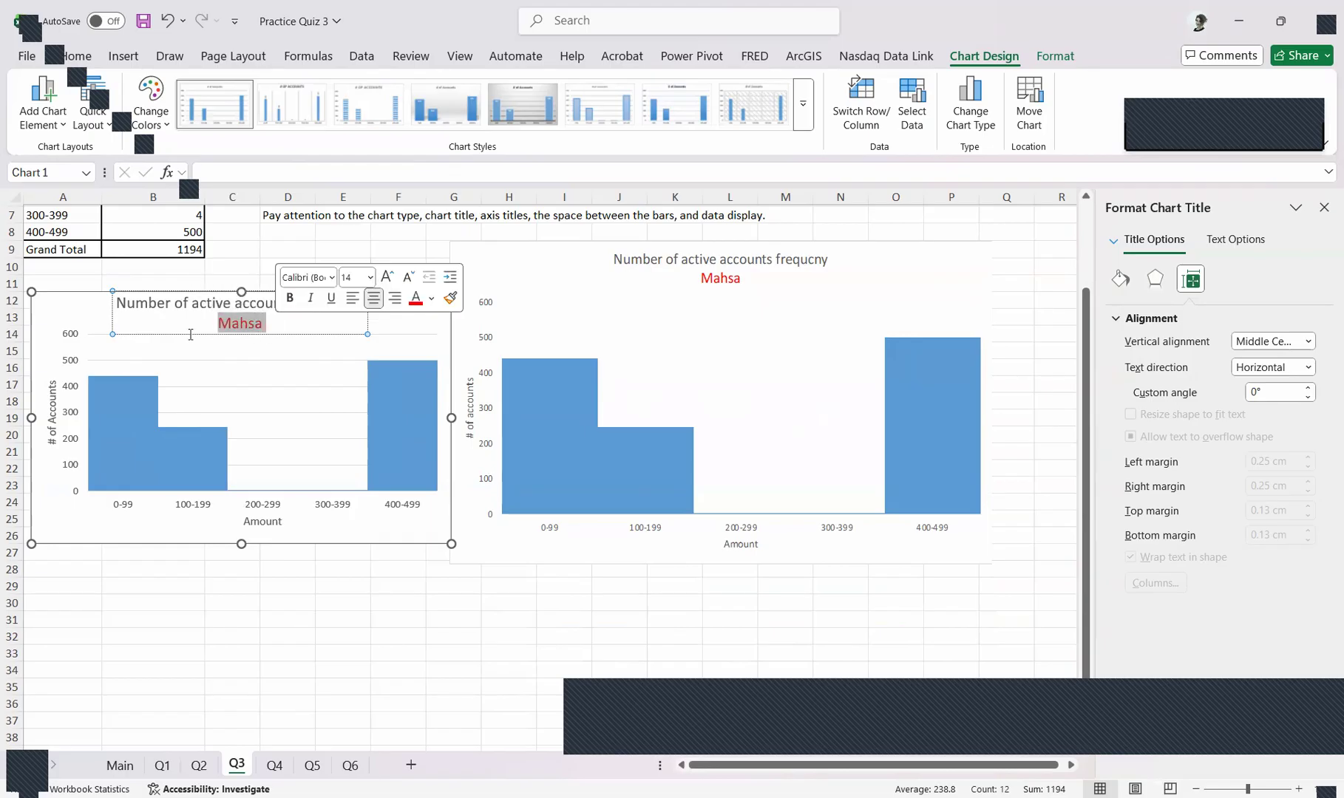
left_click(286, 324)
scroll(281, 322, "up", 2)
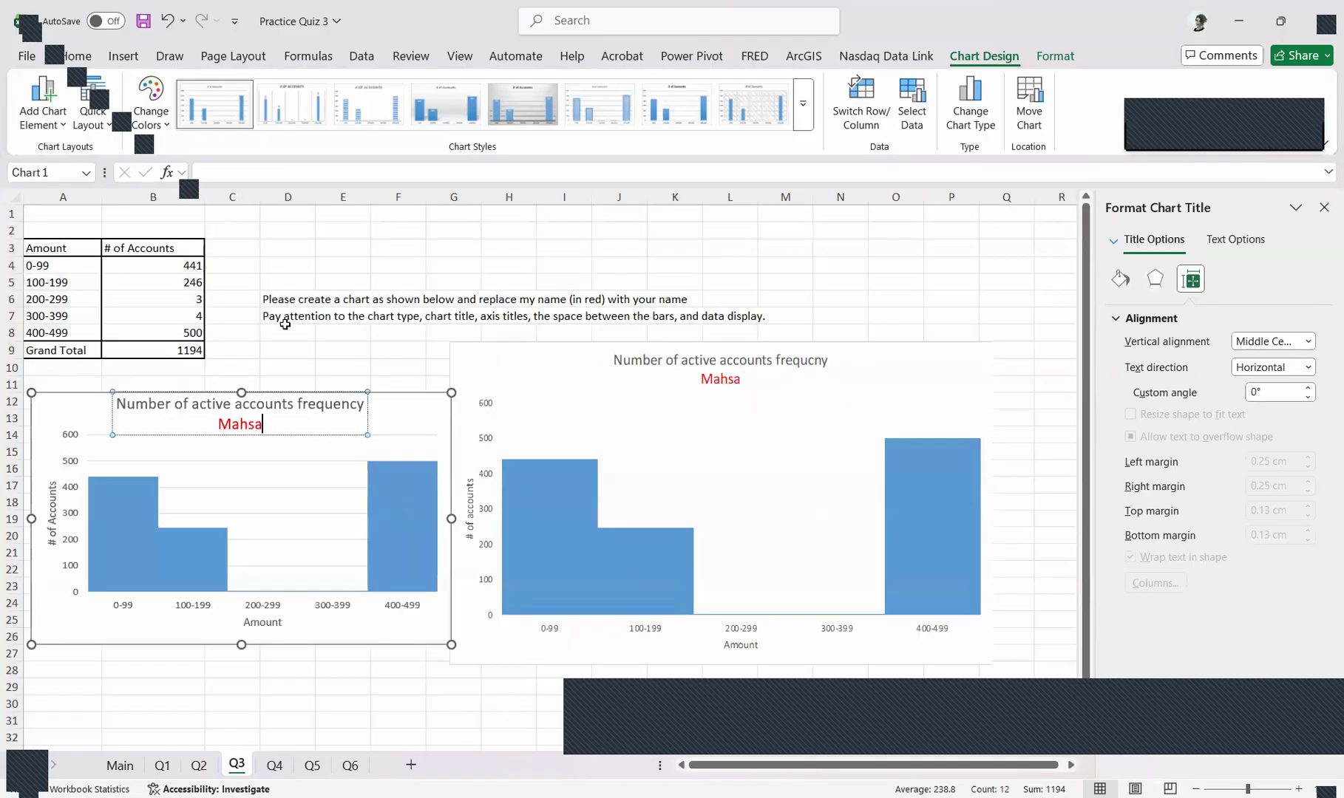
scroll(286, 325, "down", 4)
scroll(453, 490, "up", 4)
key("Escape")
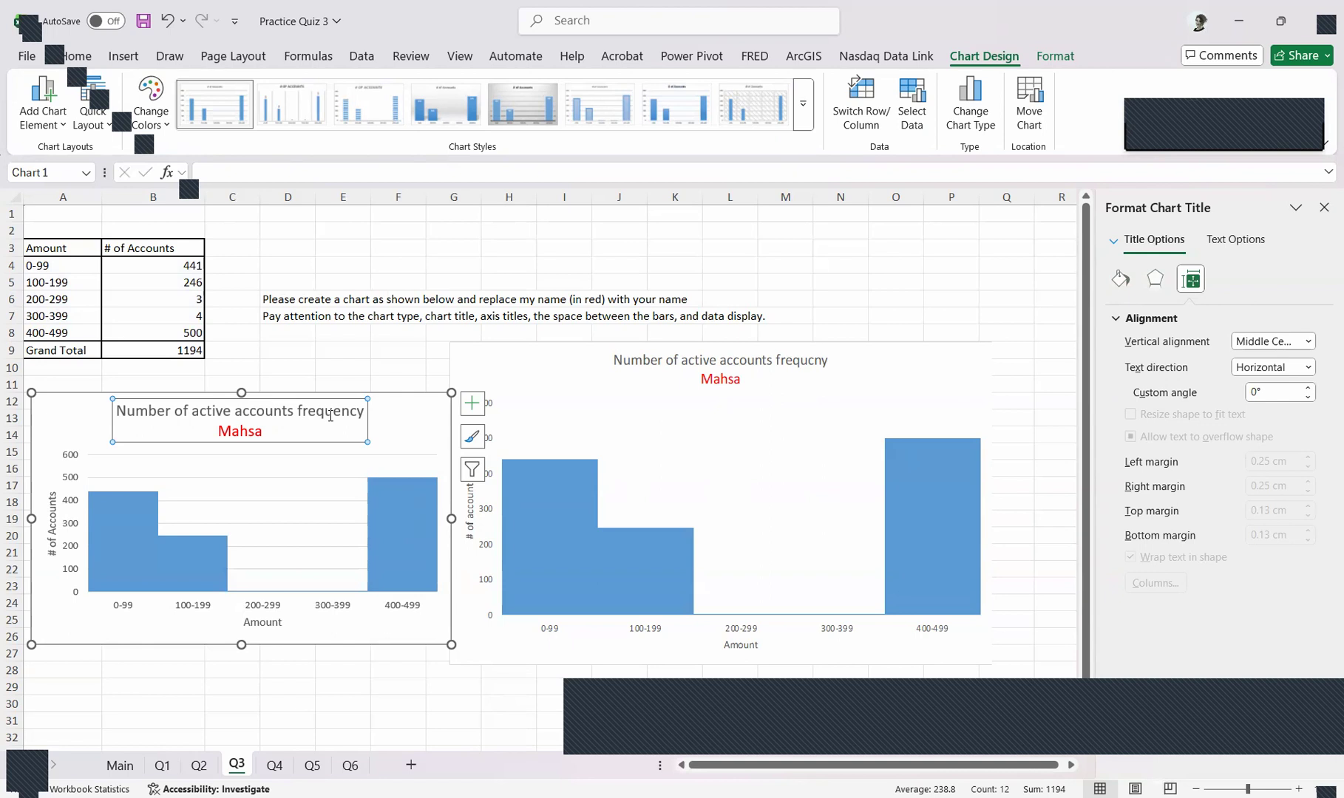
Leave the finished chart title and switch to the Q4 worksheet
left_click(246, 431)
double_click(246, 432)
left_click(269, 429)
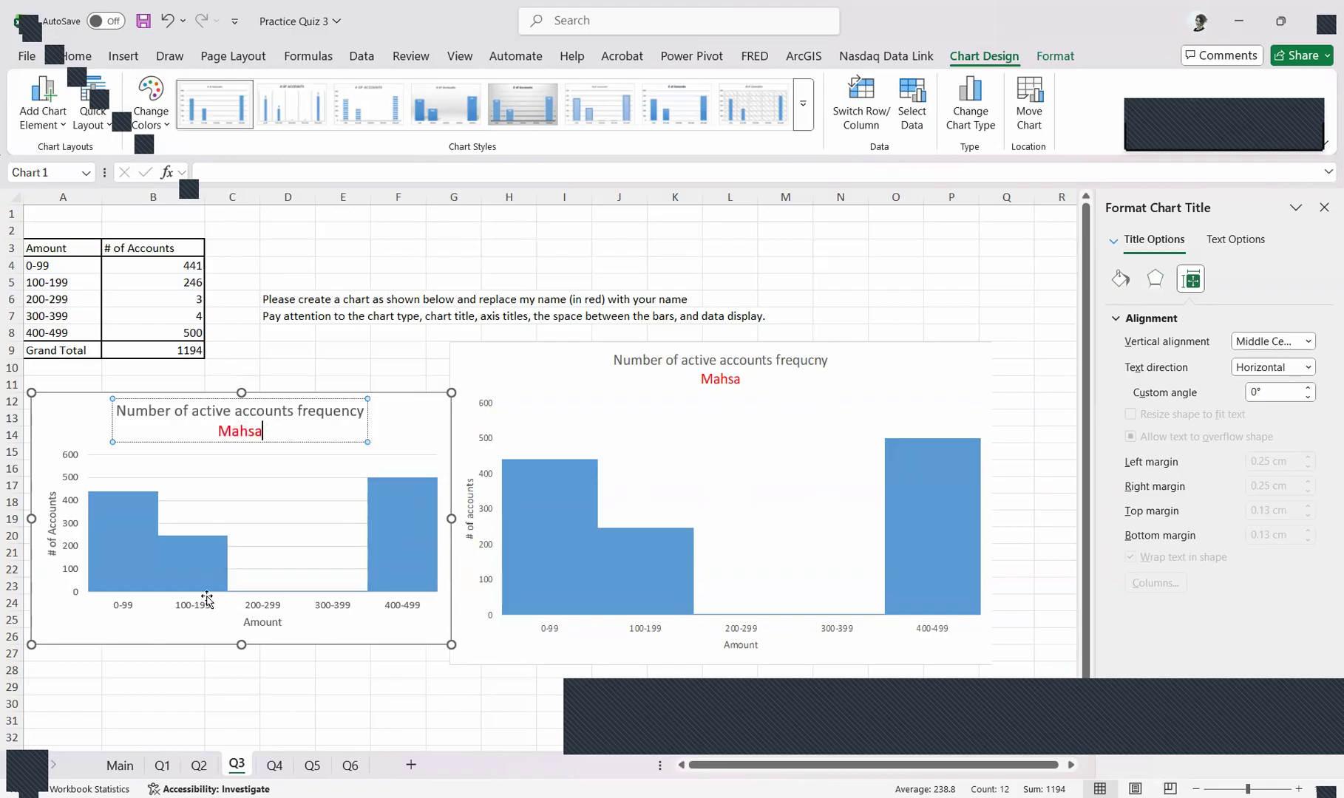
left_click(268, 769)
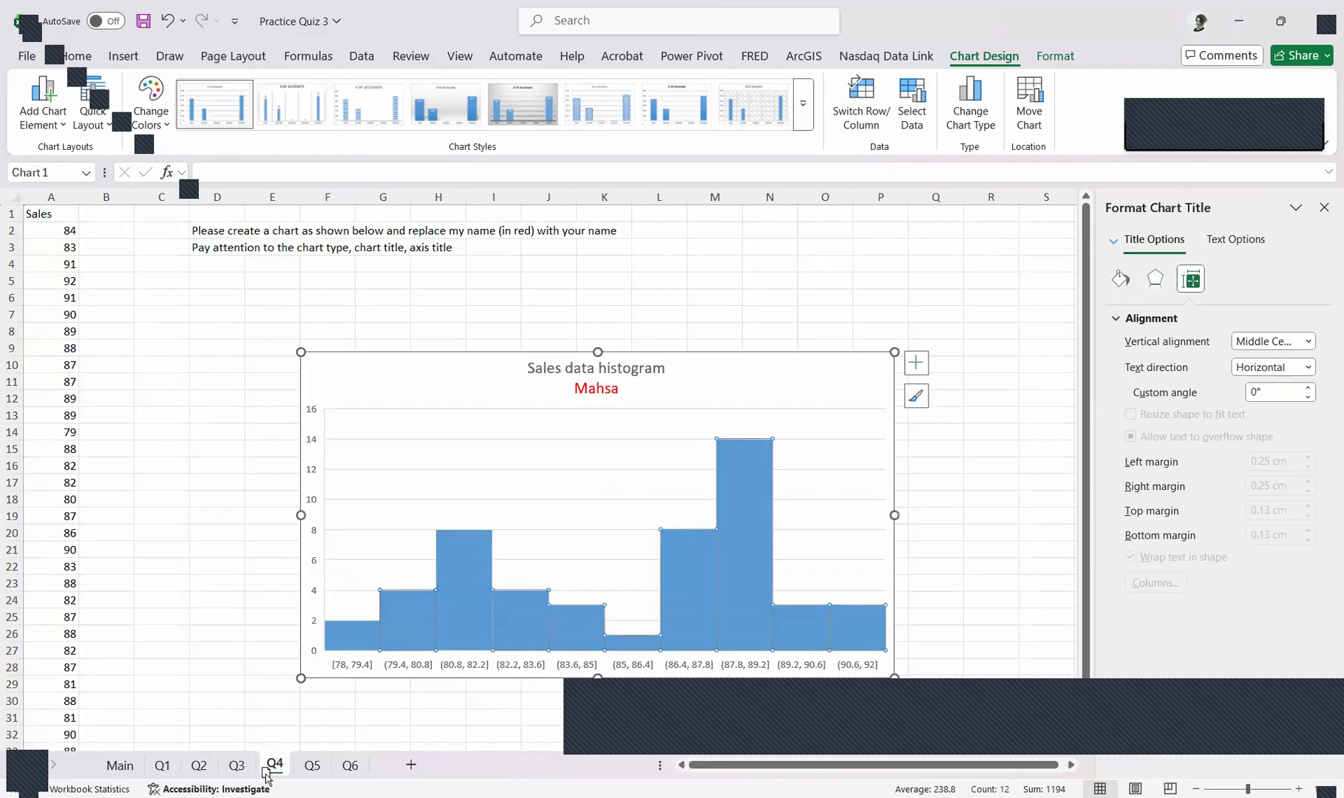
Recheck the Q3 worksheet, return to Q4, and move the sample histogram away from the Sales column to make room beside it
left_click(240, 766)
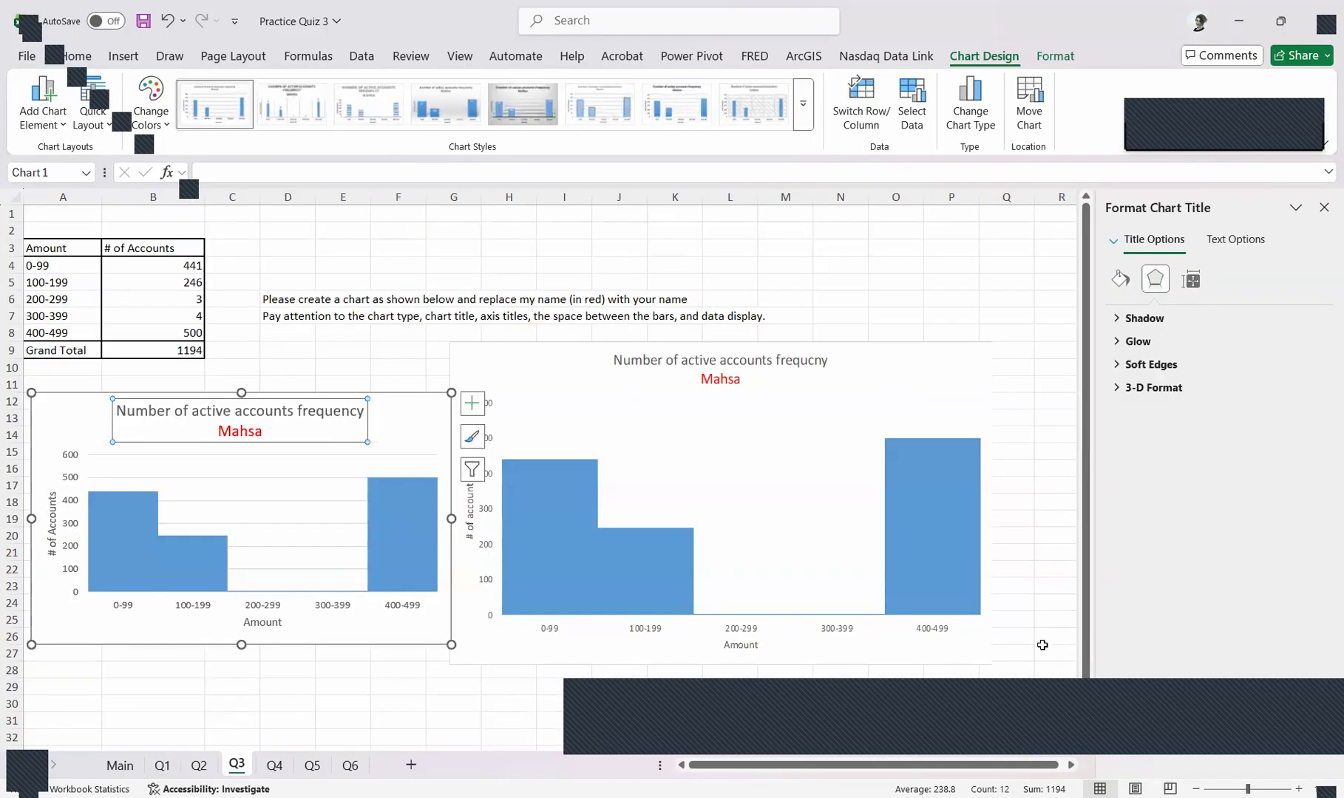
left_click(274, 766)
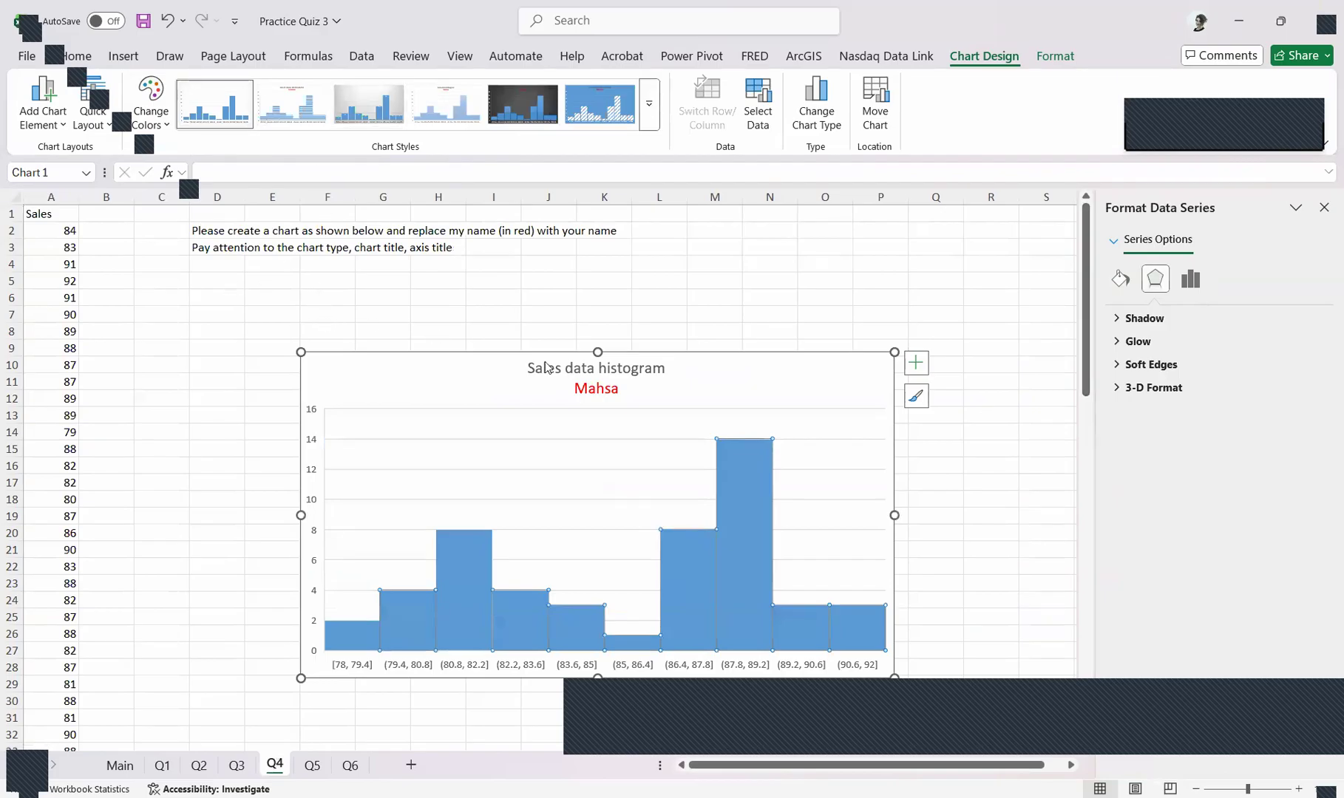
left_click_drag(758, 376, 912, 289)
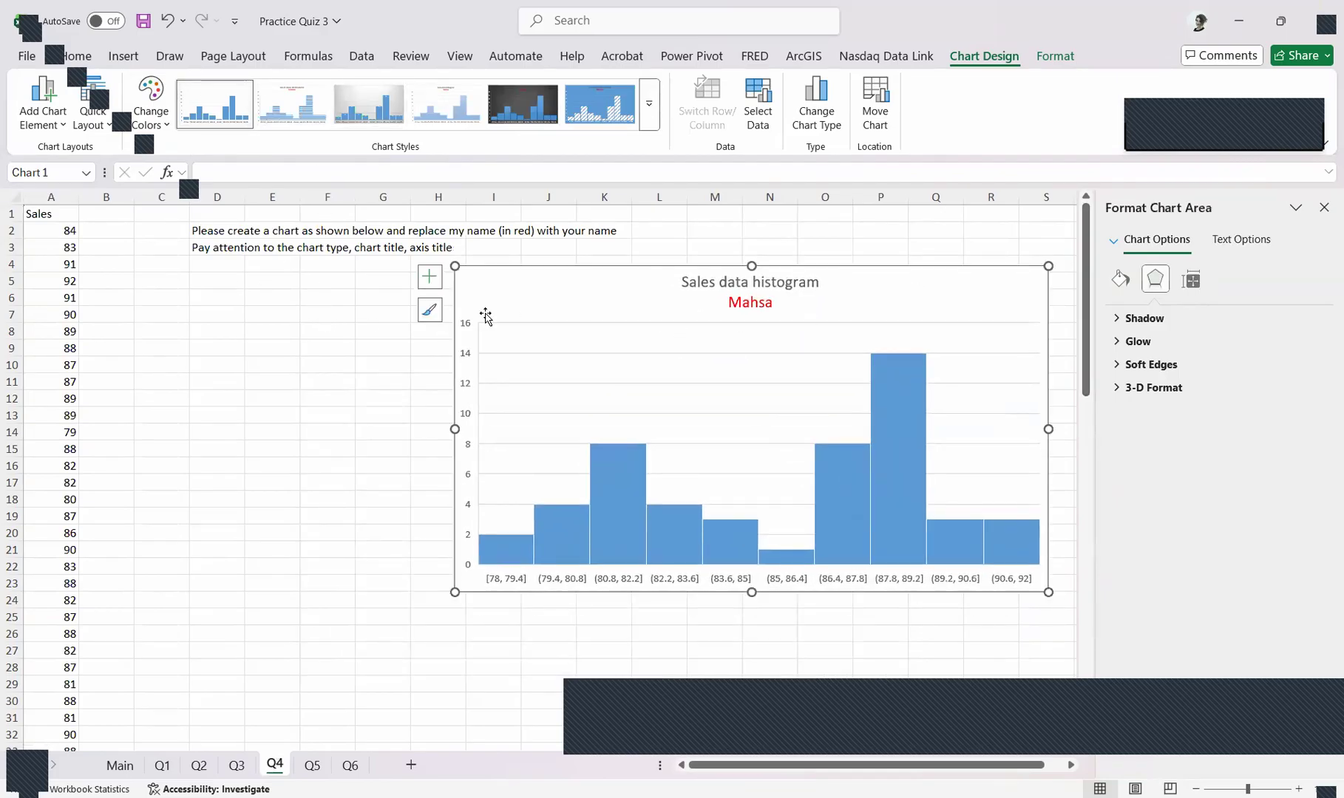
left_click_drag(566, 288, 559, 360)
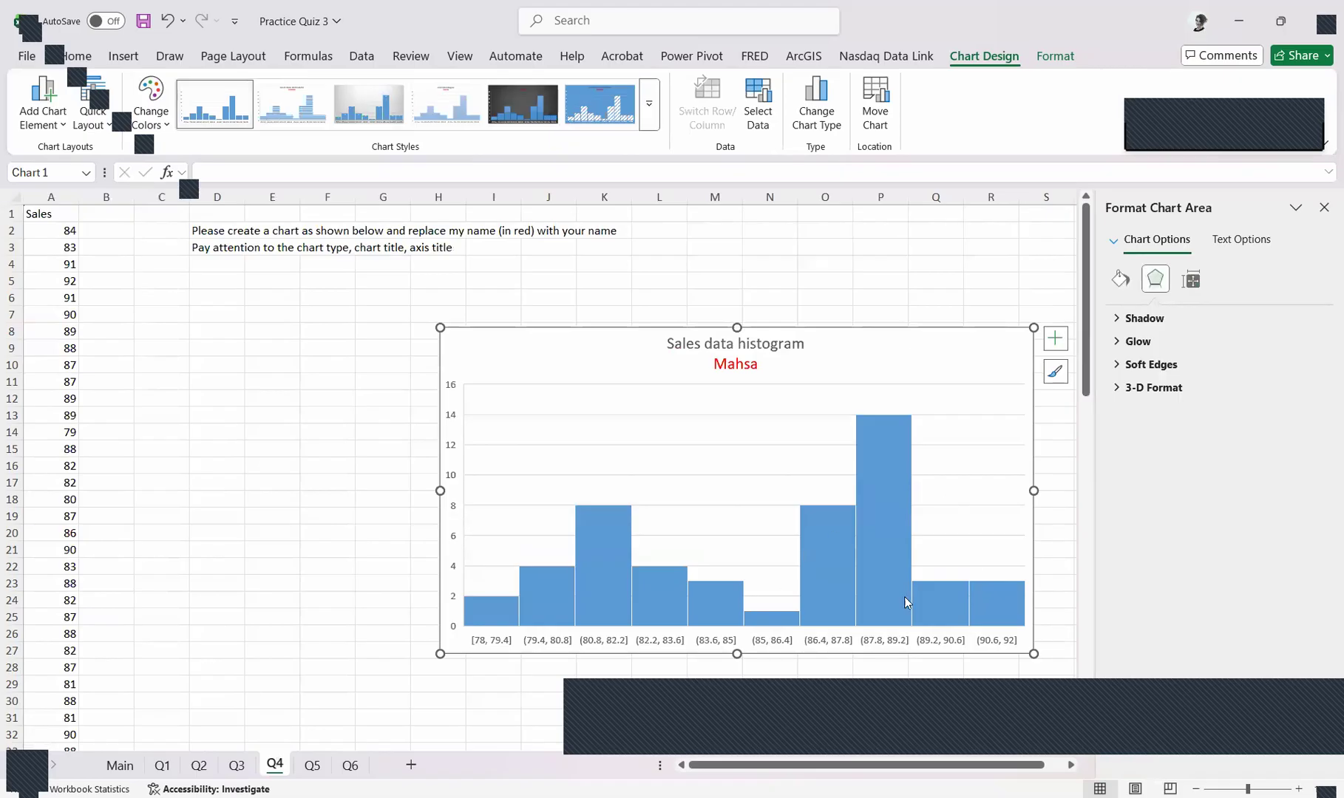
left_click(300, 416)
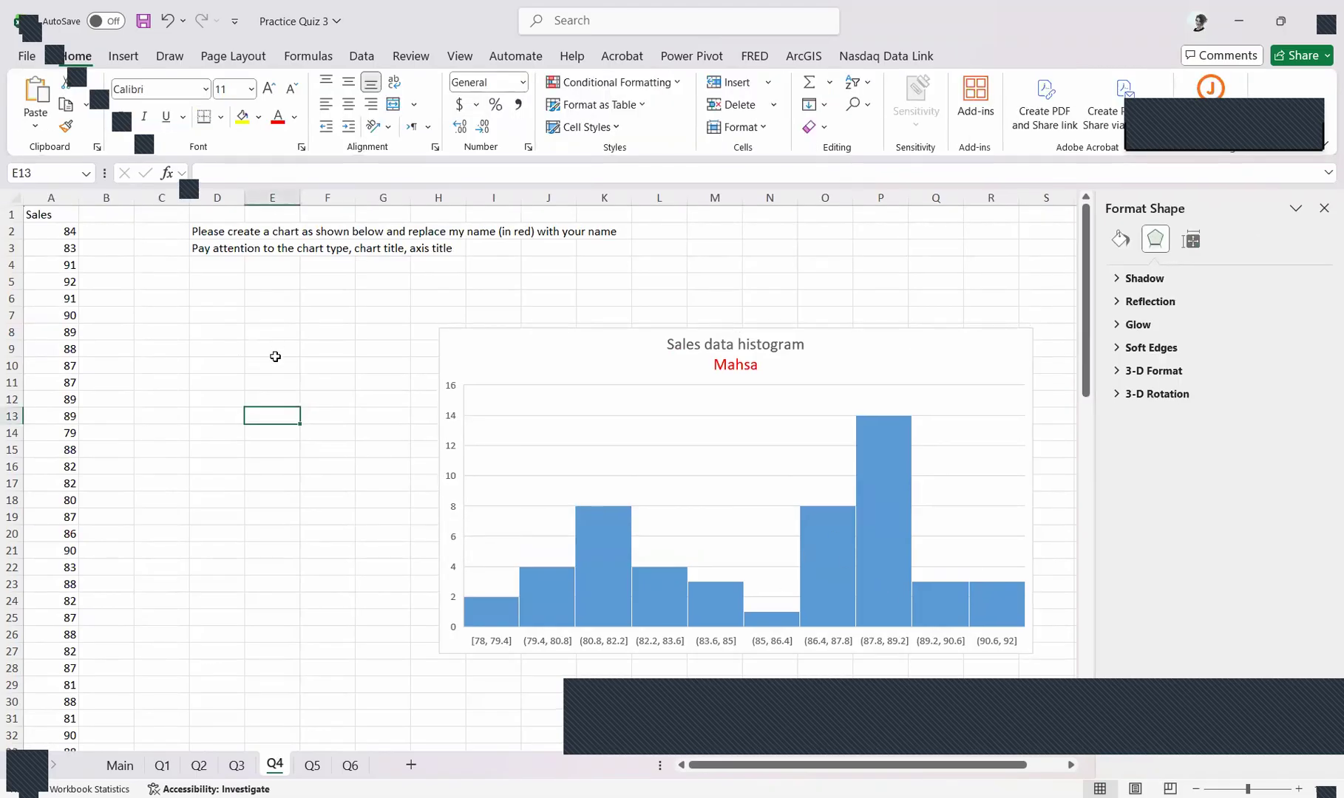
Insert a histogram of the sales values in A2:A51 and place it between the Sales column and the sample chart
scroll(344, 366, "down", 4)
left_click_drag(1079, 307, 1101, 210)
left_click_drag(60, 238, 42, 718)
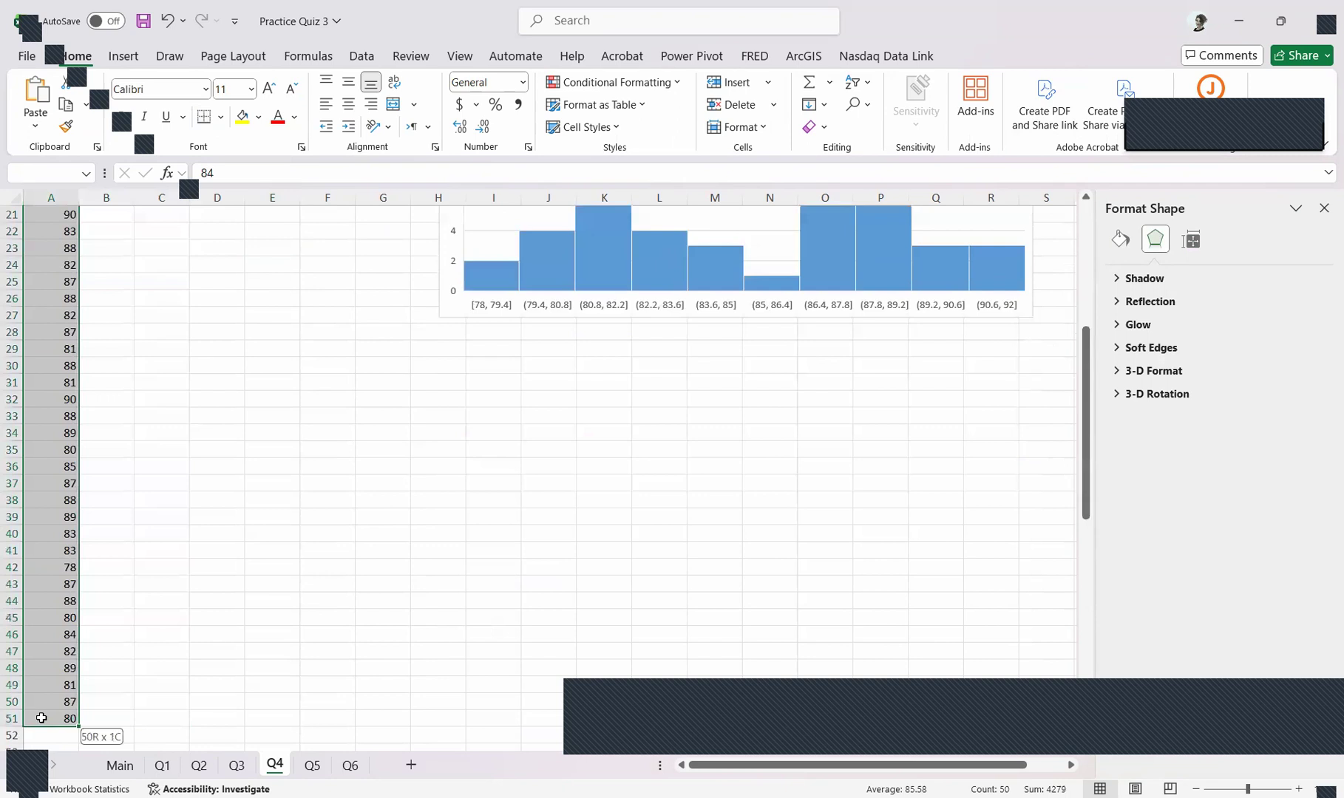
scroll(150, 609, "up", 4)
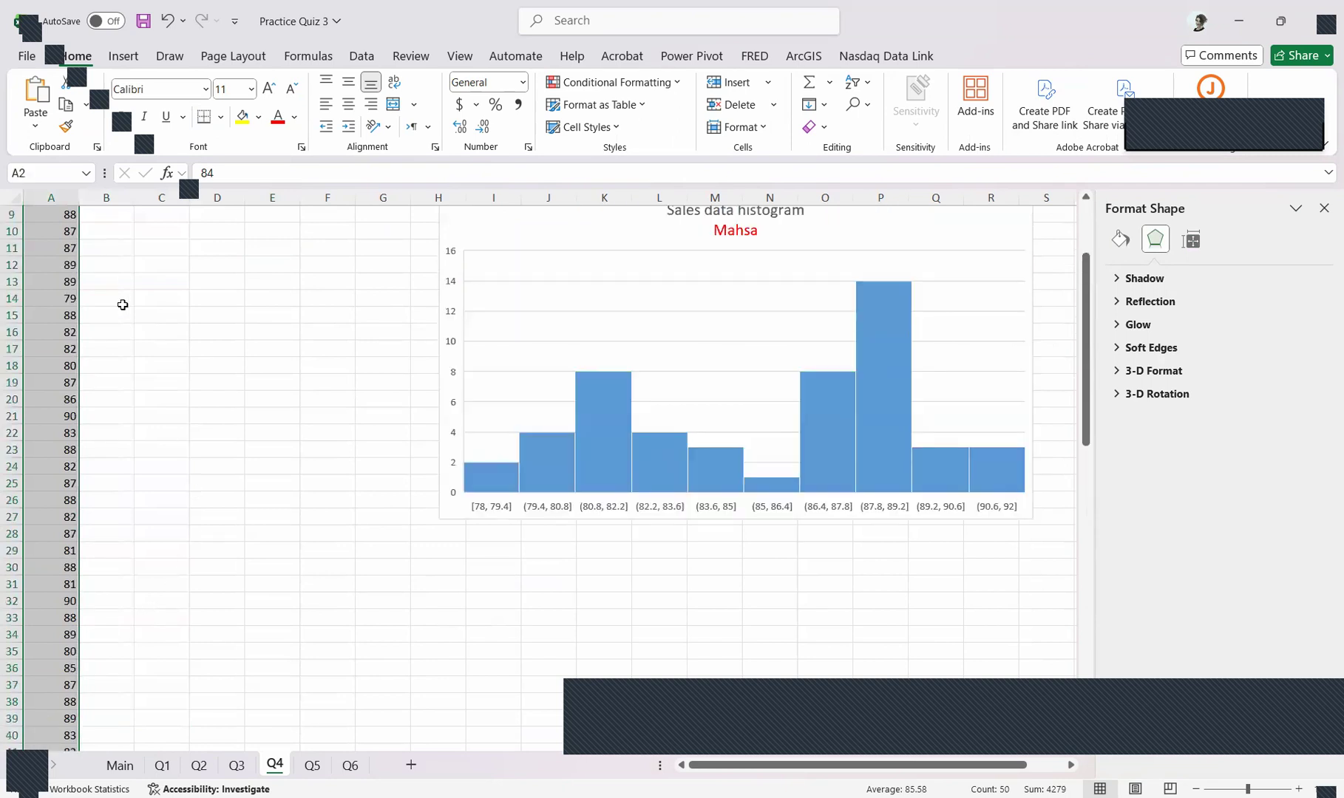
left_click(127, 62)
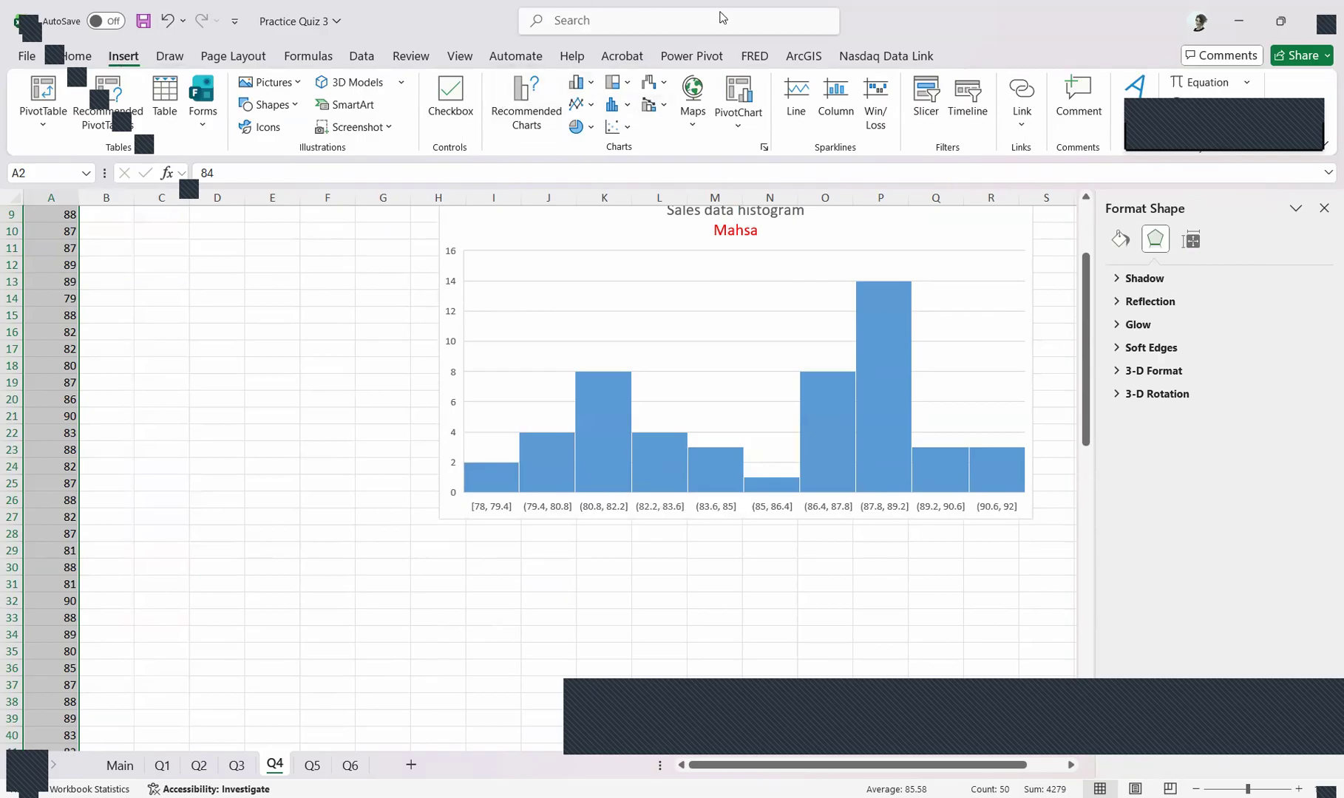
left_click(615, 108)
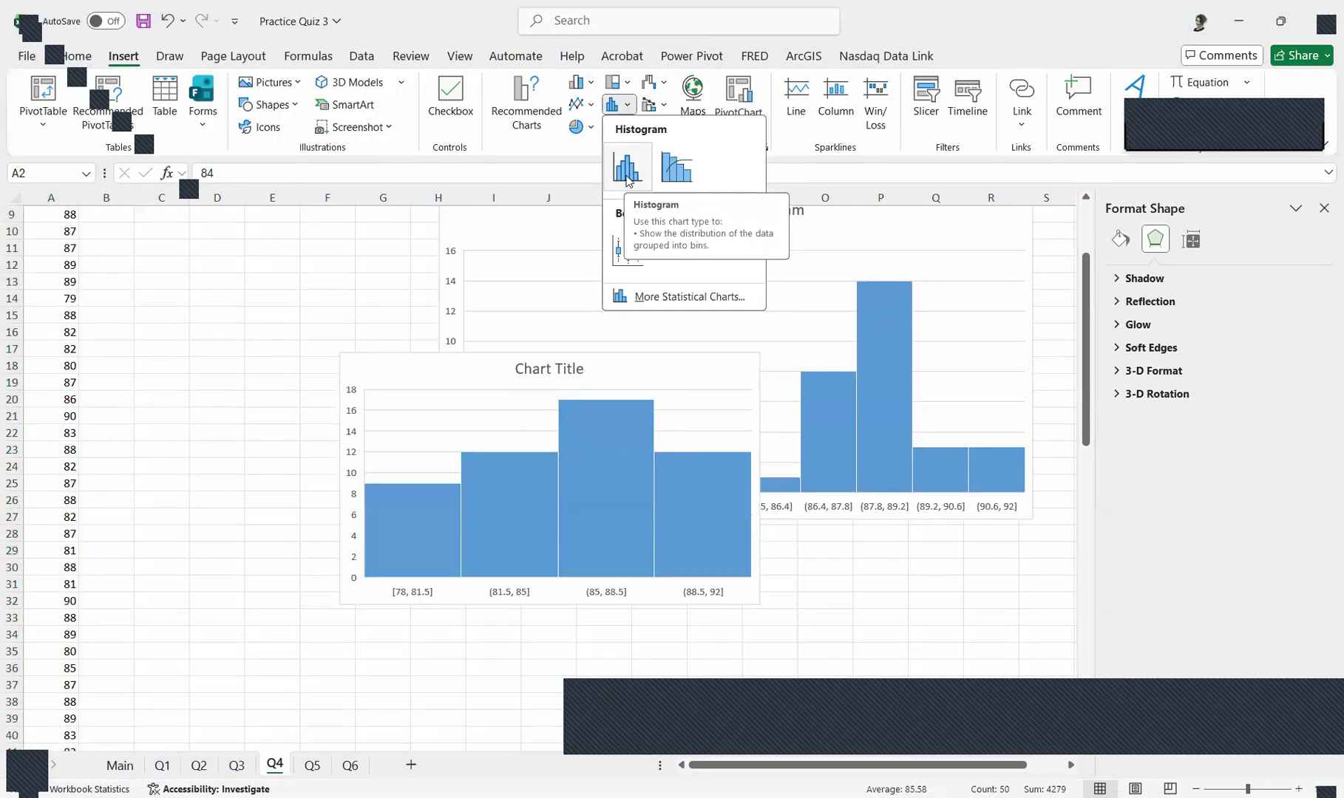
left_click_drag(694, 368, 510, 246)
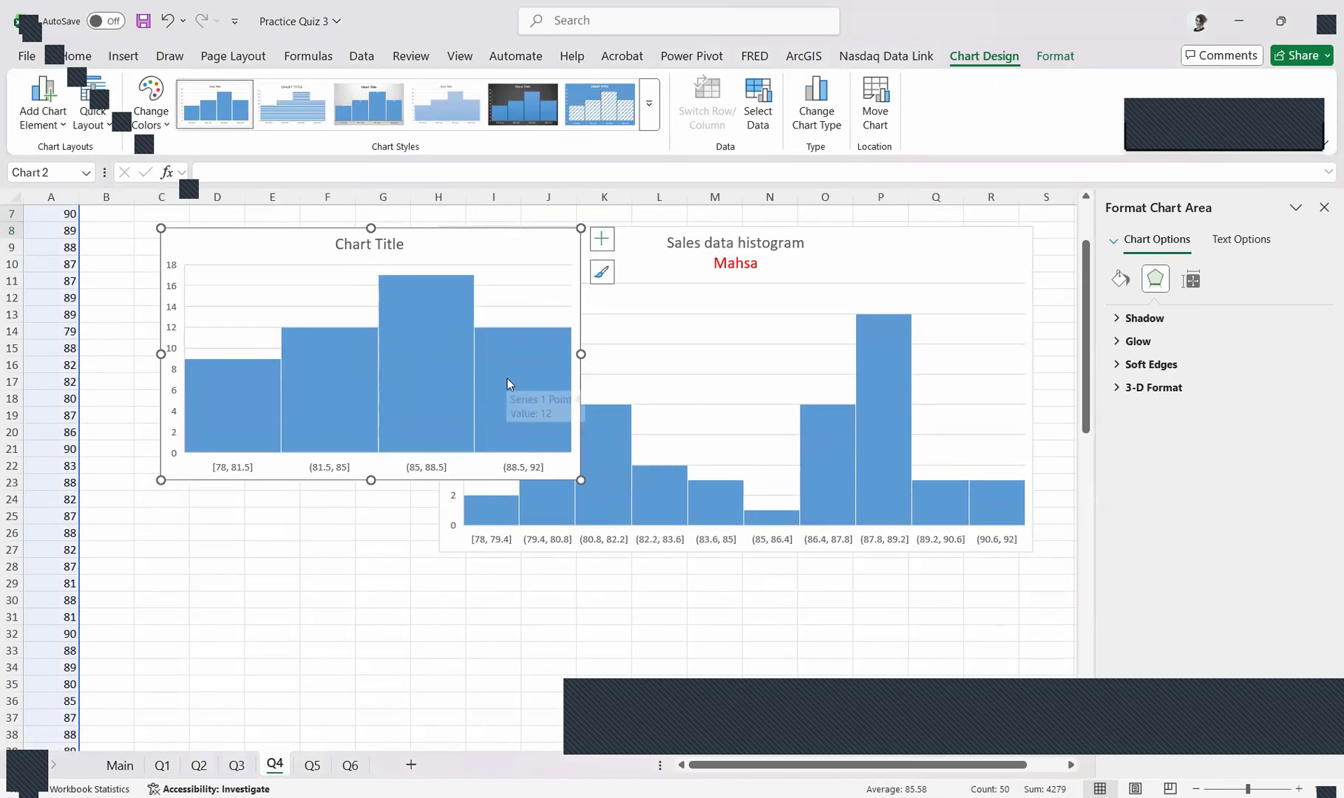
scroll(410, 366, "down", 2)
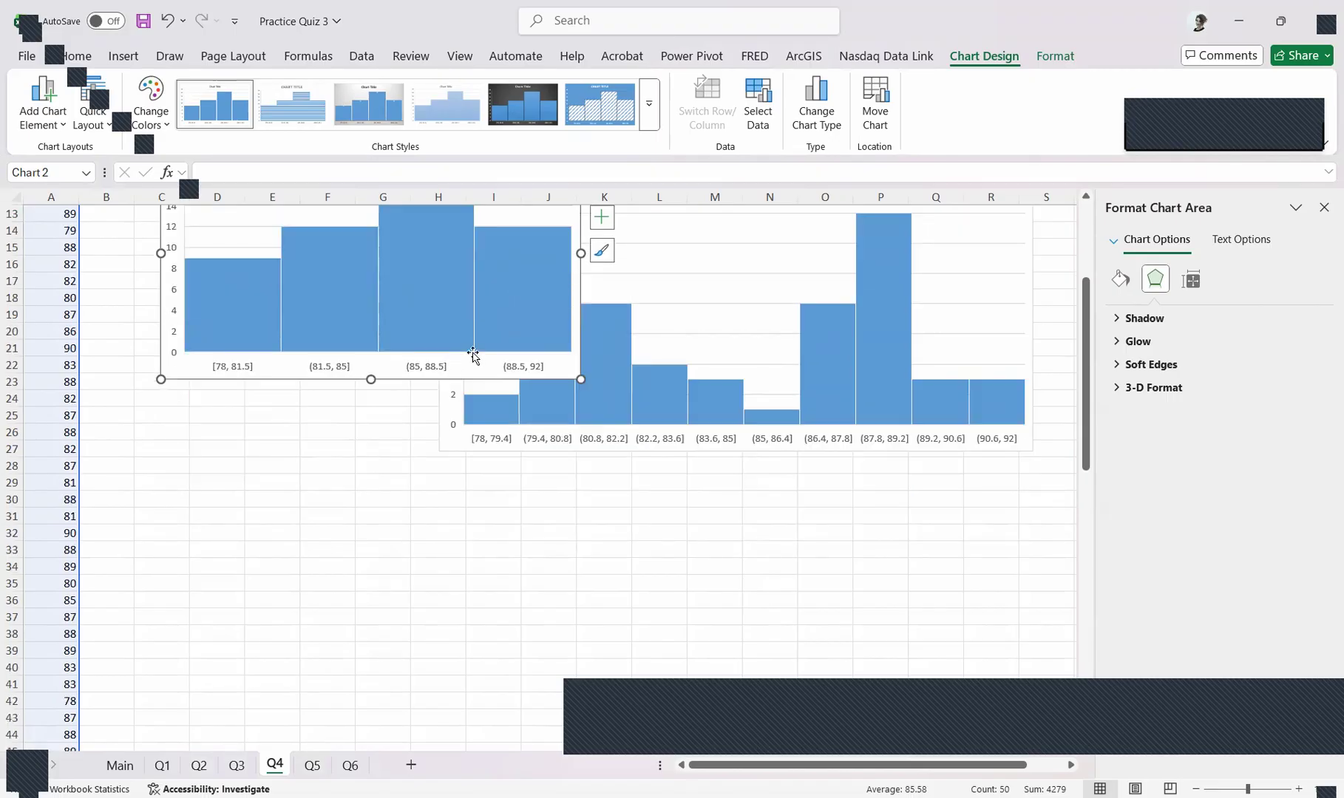
scroll(491, 405, "up", 4)
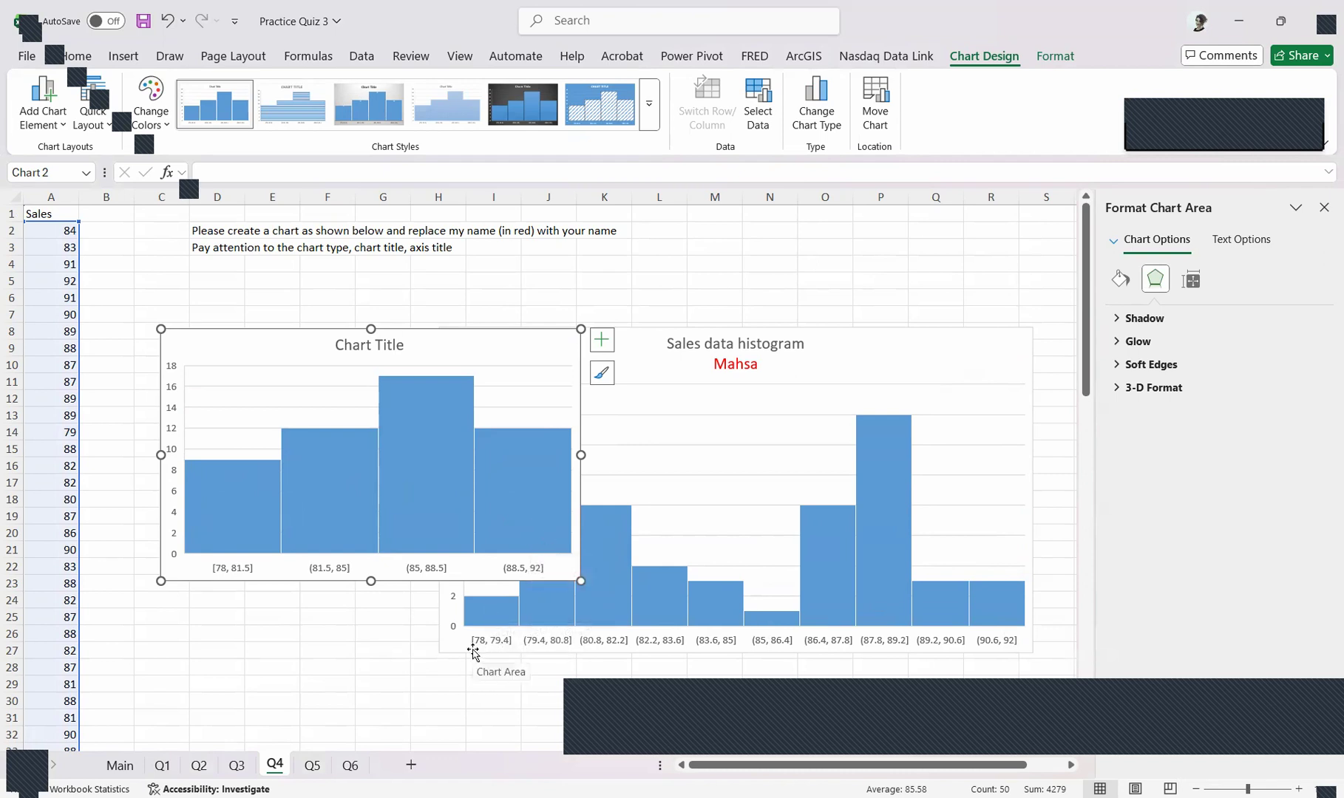
Set the number of bins on the new histogram's horizontal axis to 10
left_click(431, 569)
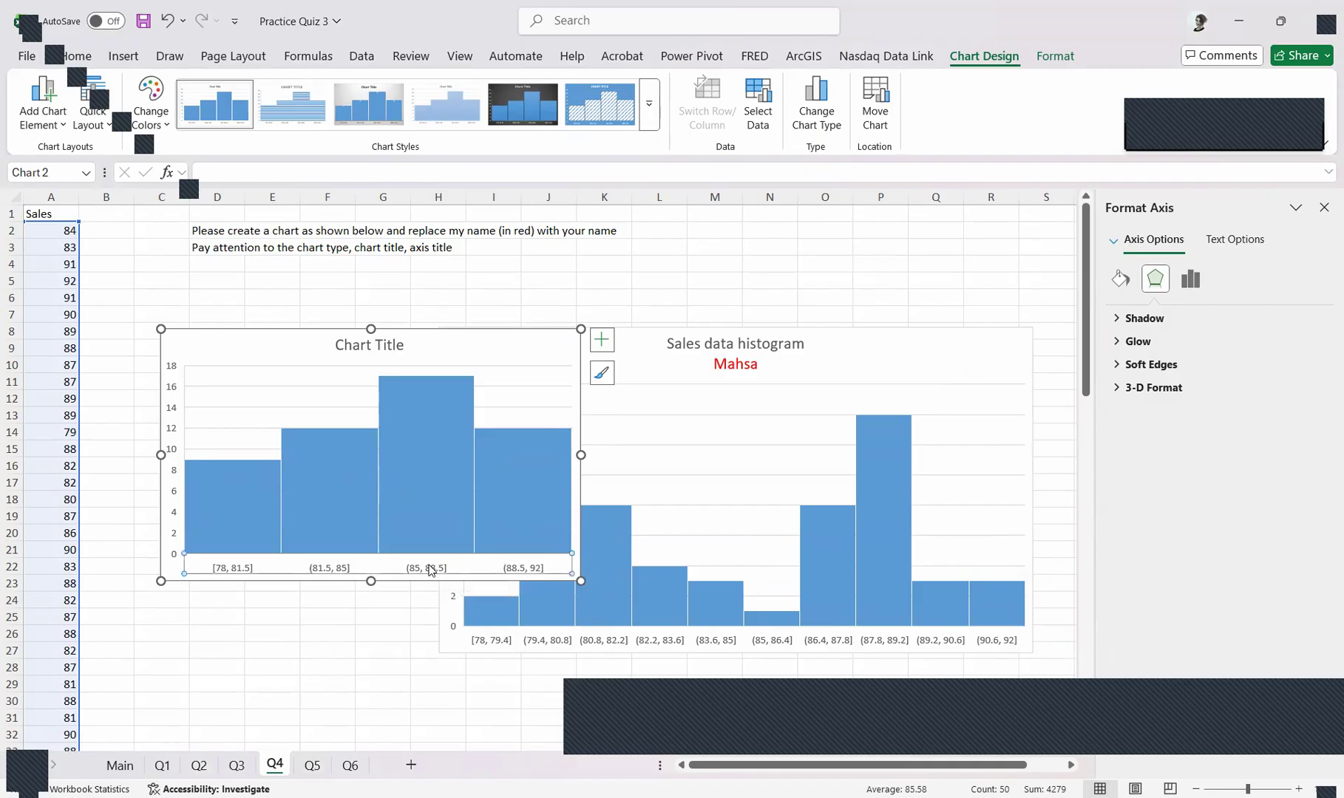
left_click(1192, 280)
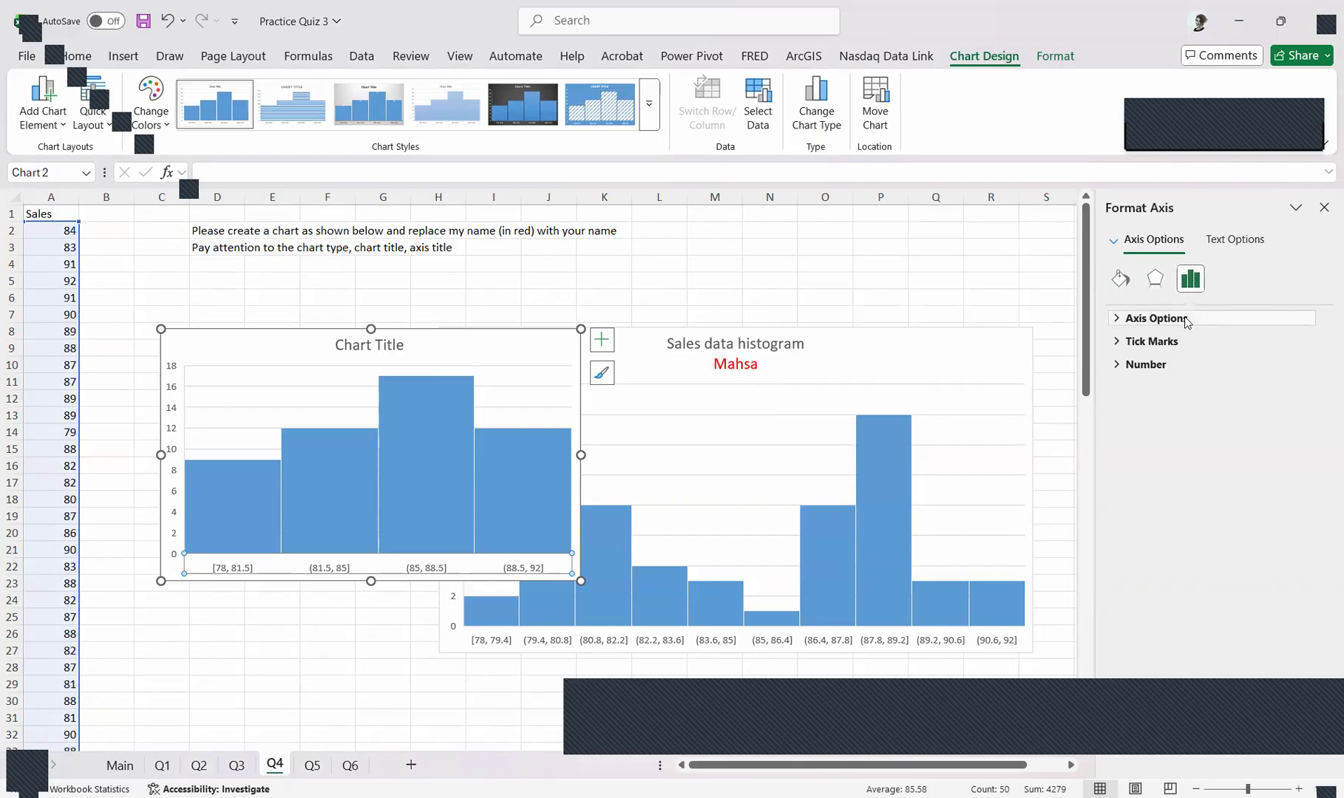
left_click(1156, 318)
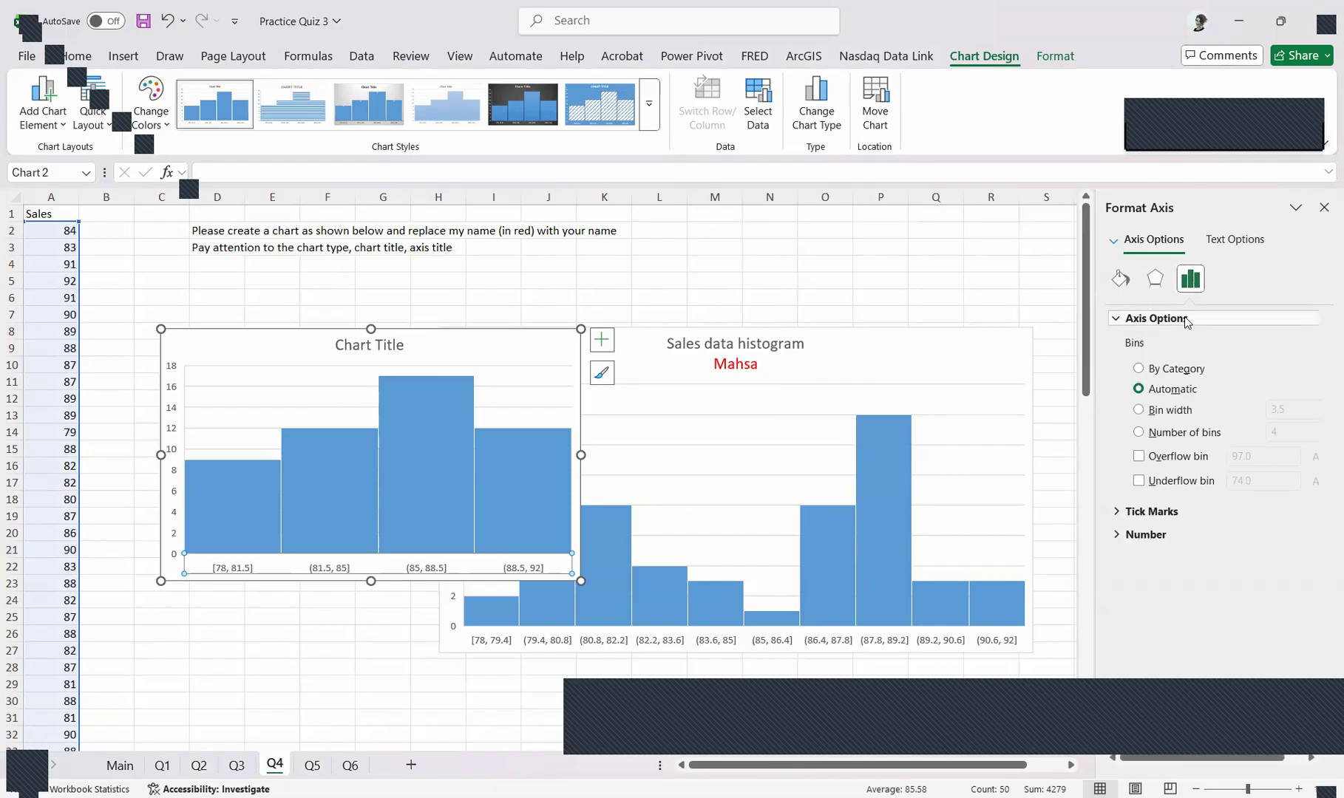
left_click(1179, 438)
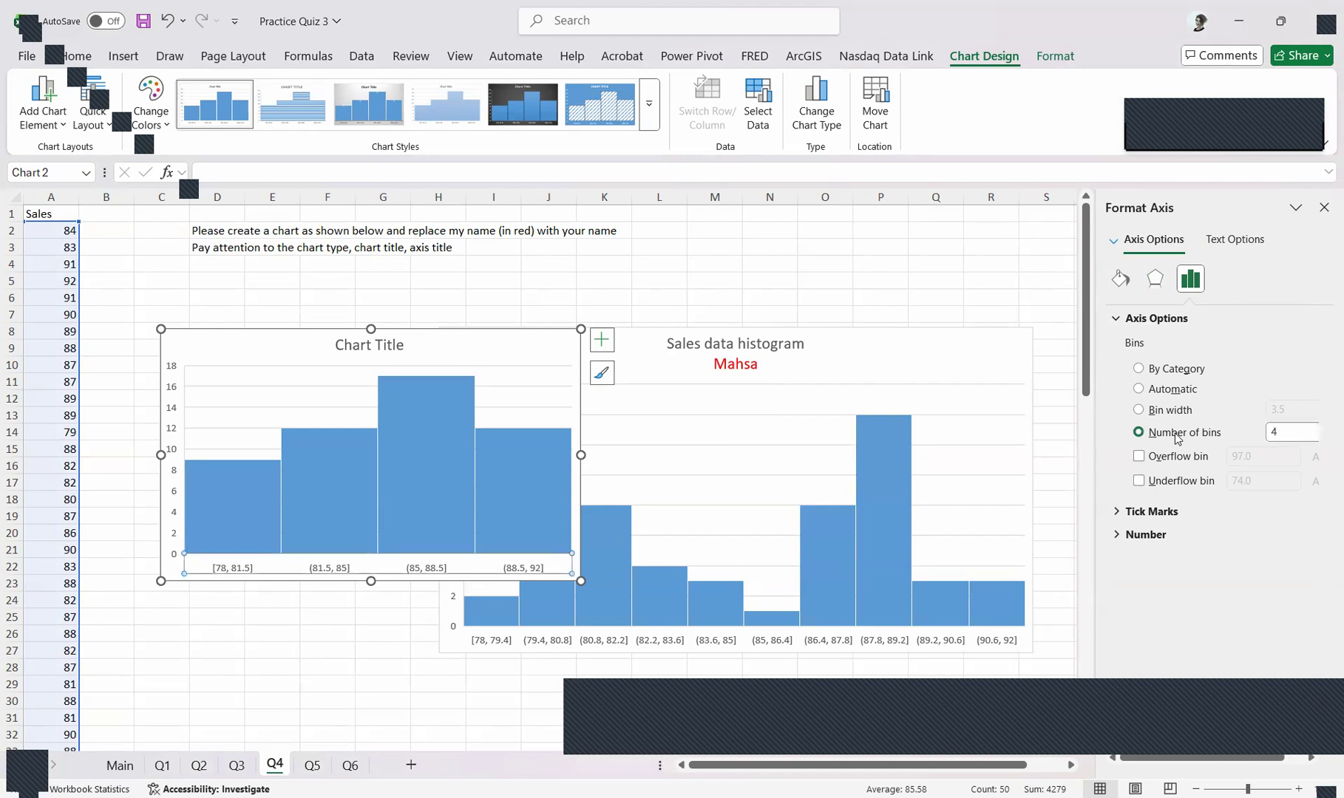
left_click(1306, 435)
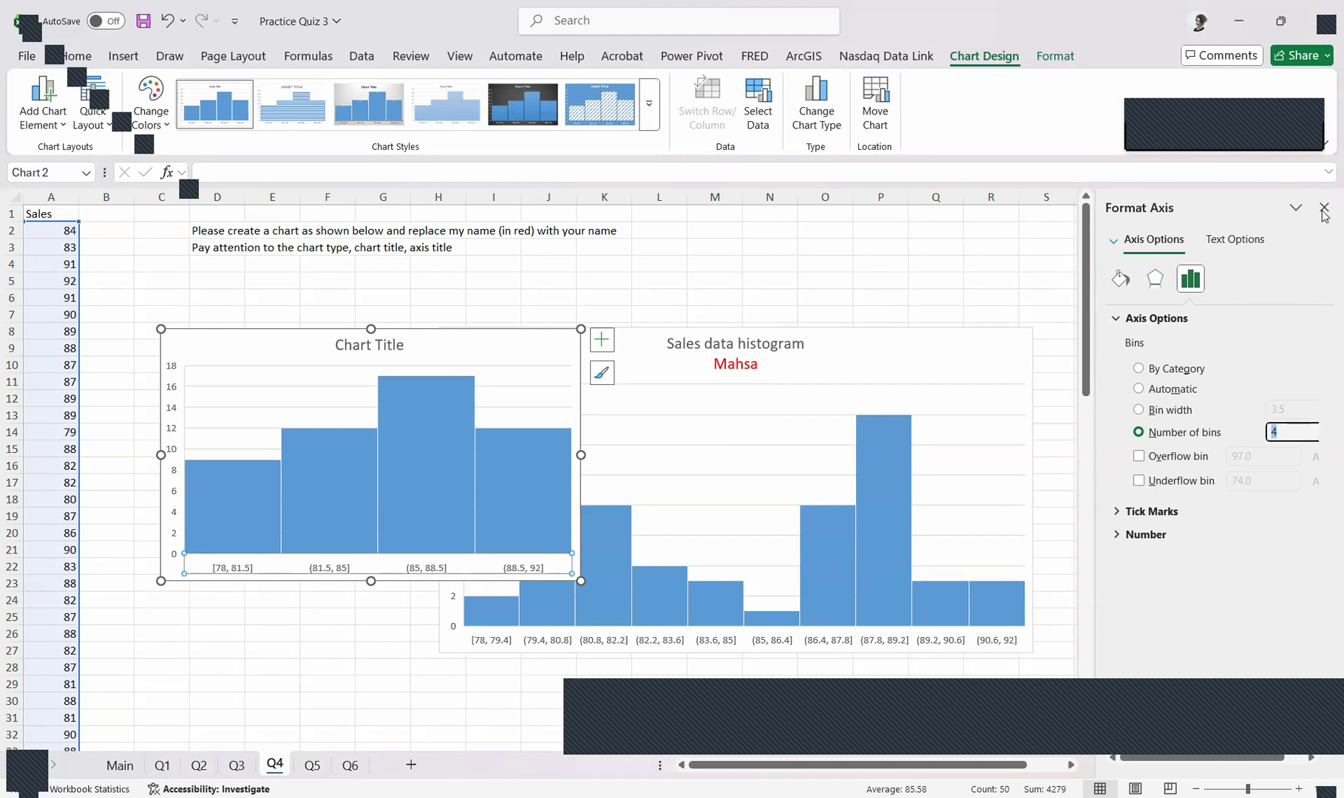
type("10")
key("Return")
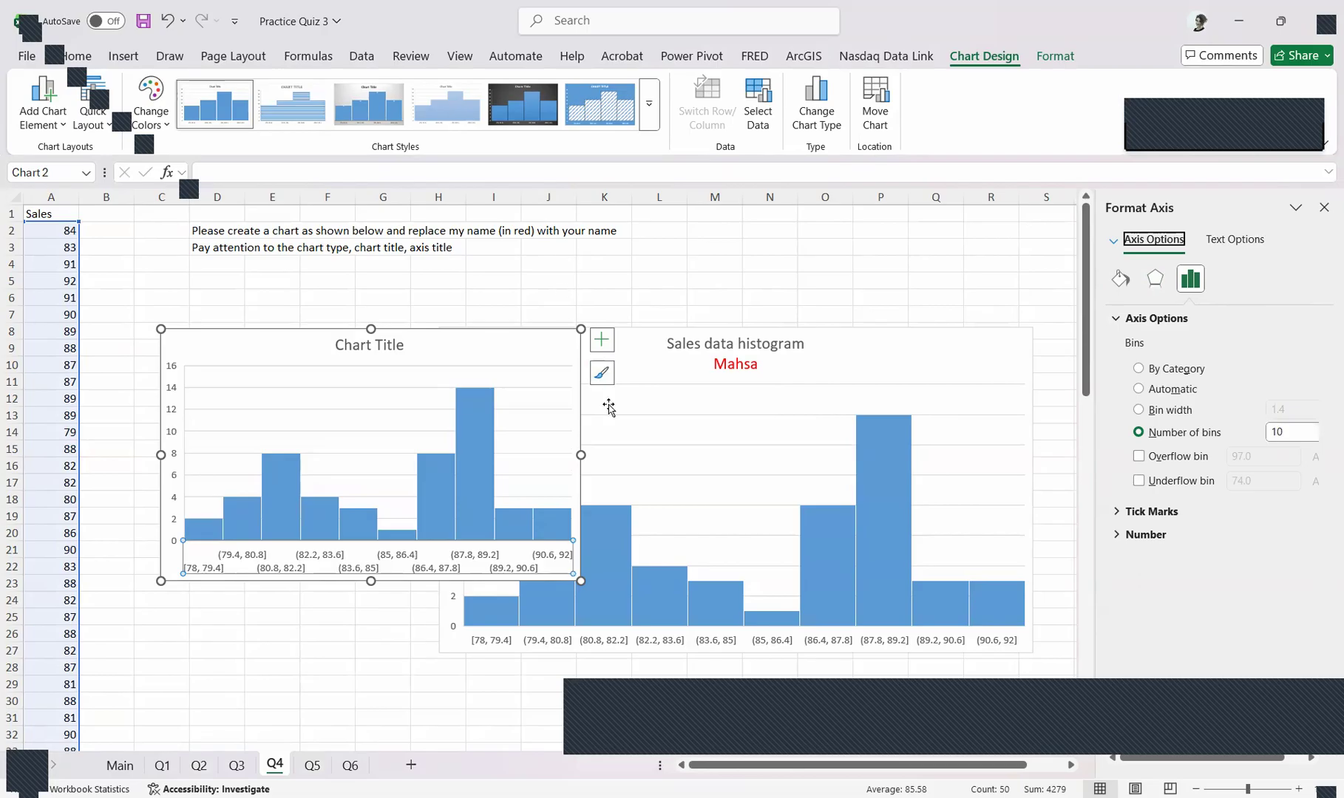
Widen the new histogram, make it slightly taller, and move it up and closer to the Sales column
left_click_drag(581, 456, 737, 453)
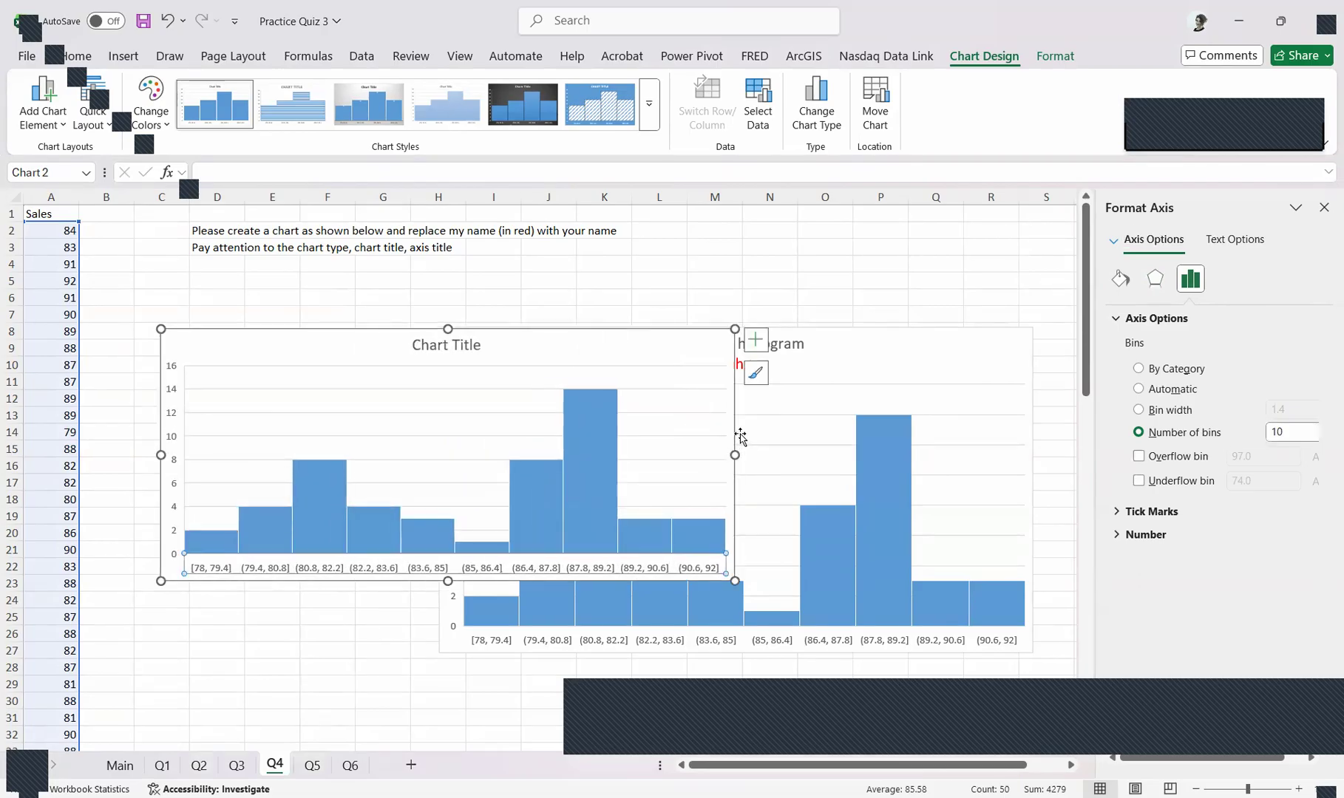
left_click_drag(560, 349, 518, 263)
left_click_drag(403, 495, 397, 544)
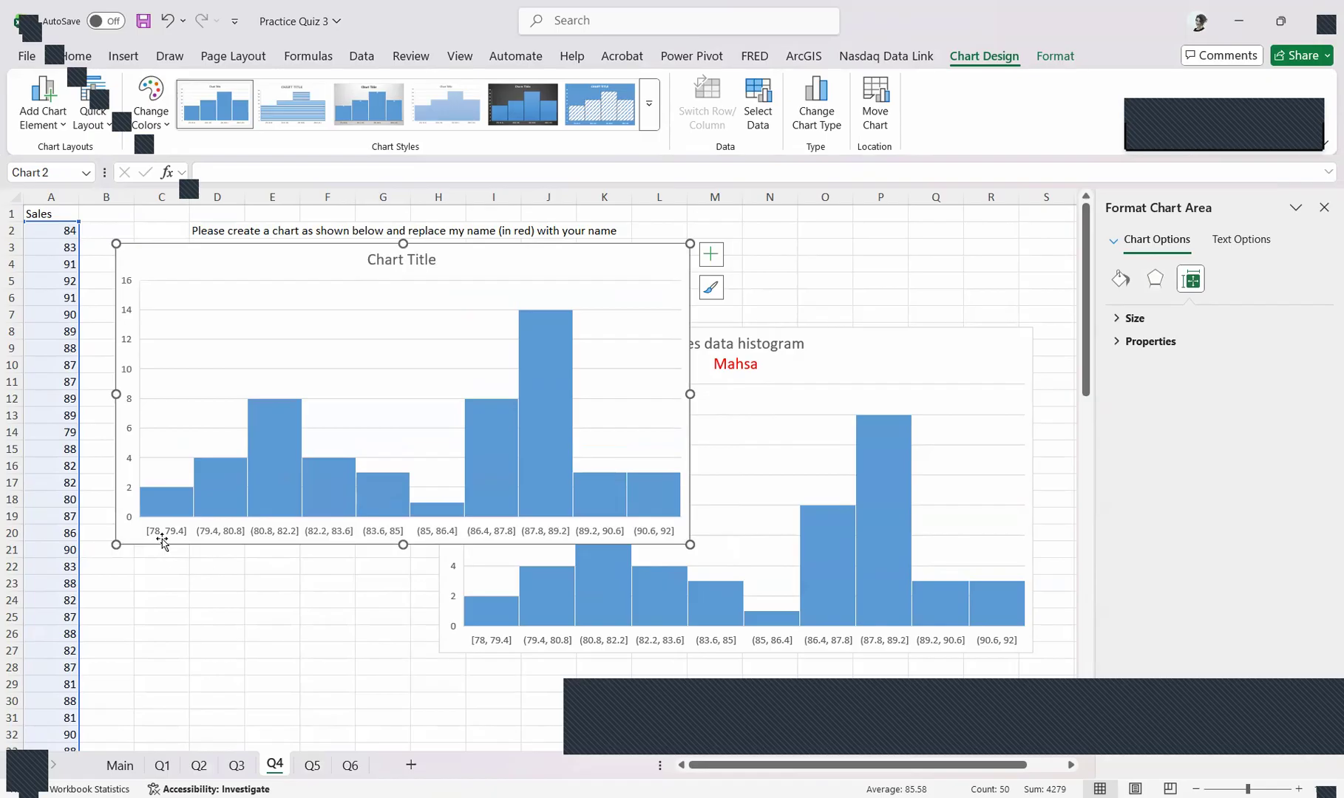
left_click(169, 531)
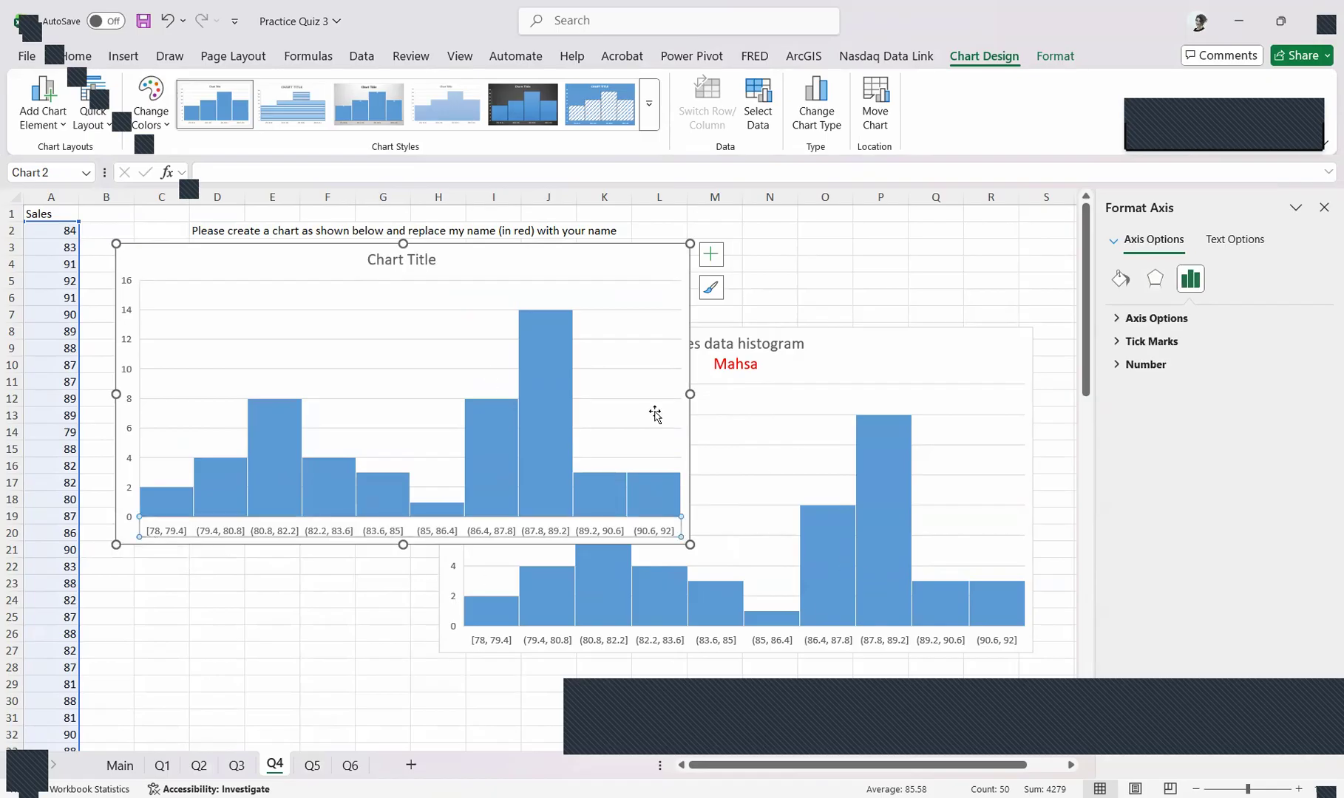
left_click_drag(596, 266, 547, 265)
Replace the new histogram's title text with "Sales data histogram"
left_click(374, 256)
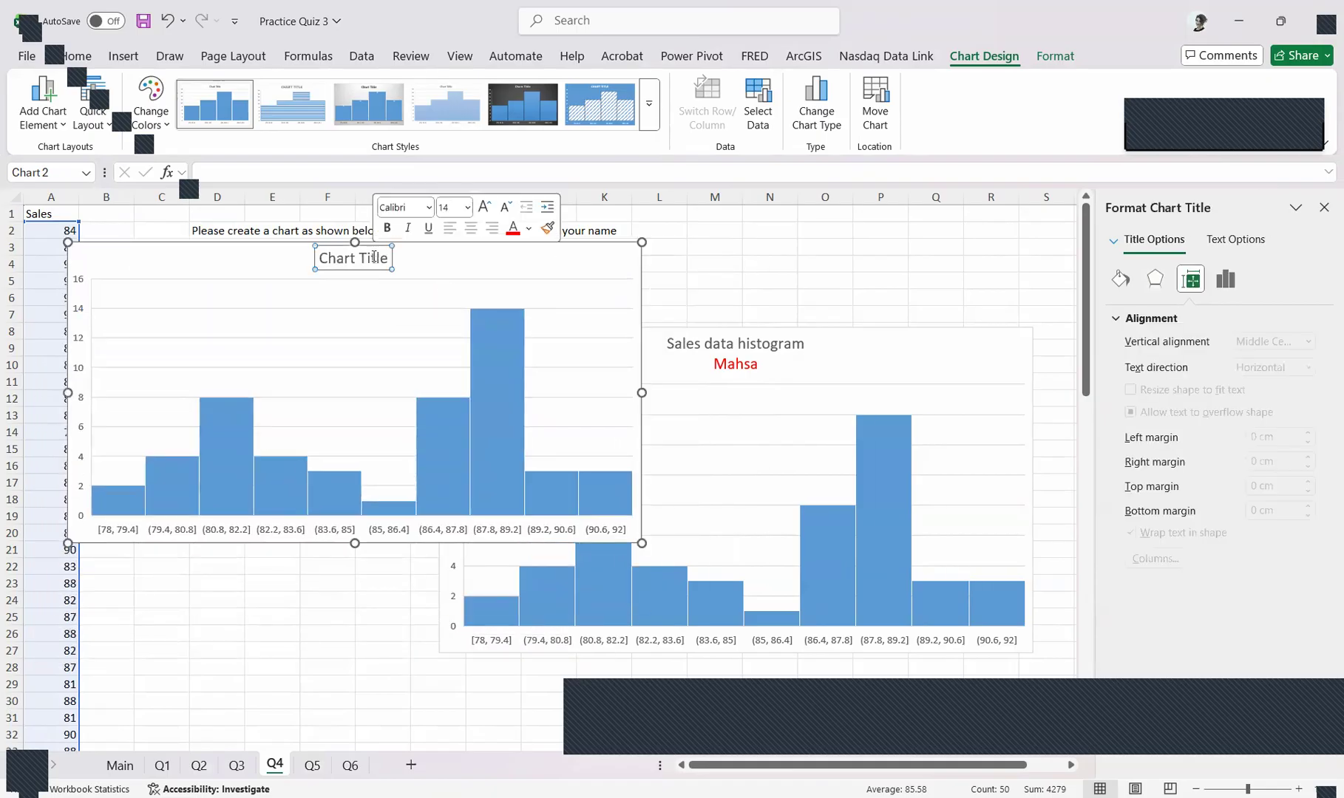
double_click(341, 260)
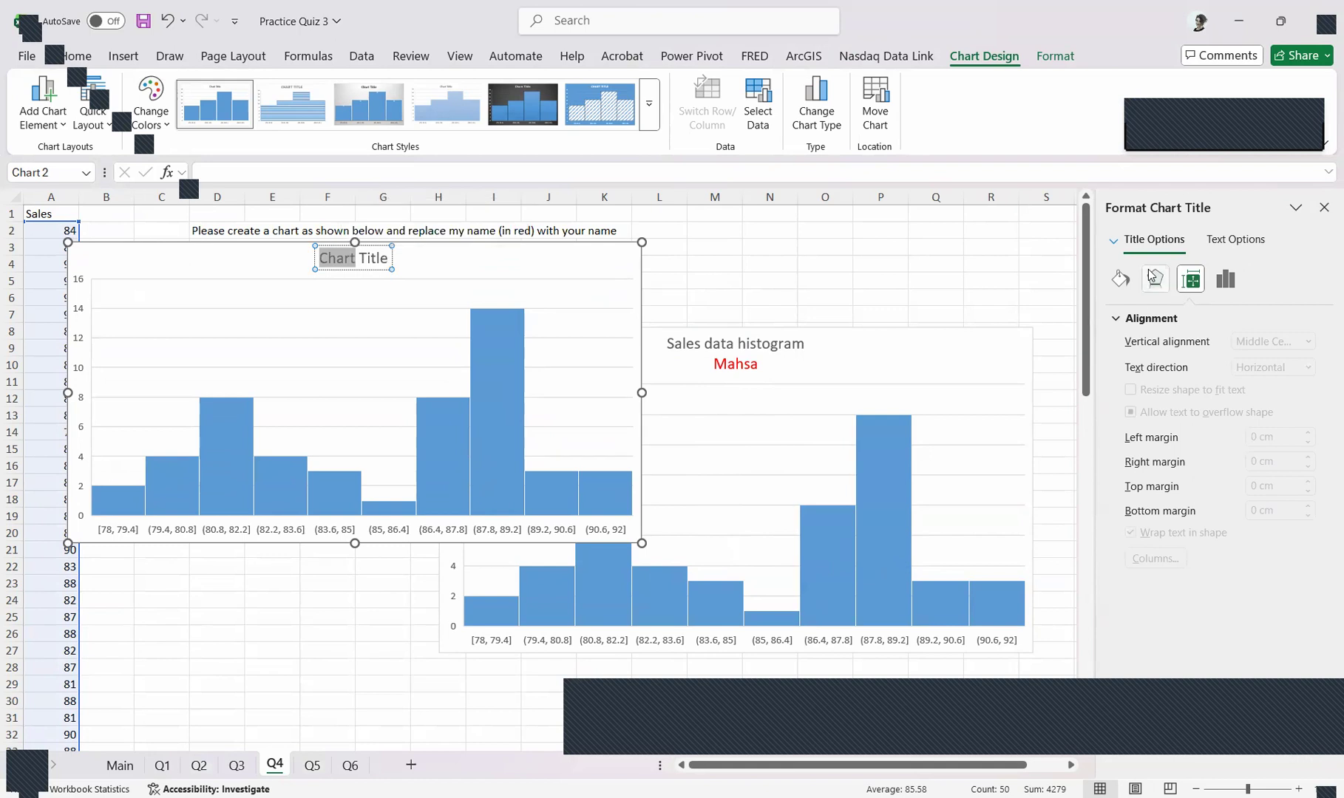
type("Sales")
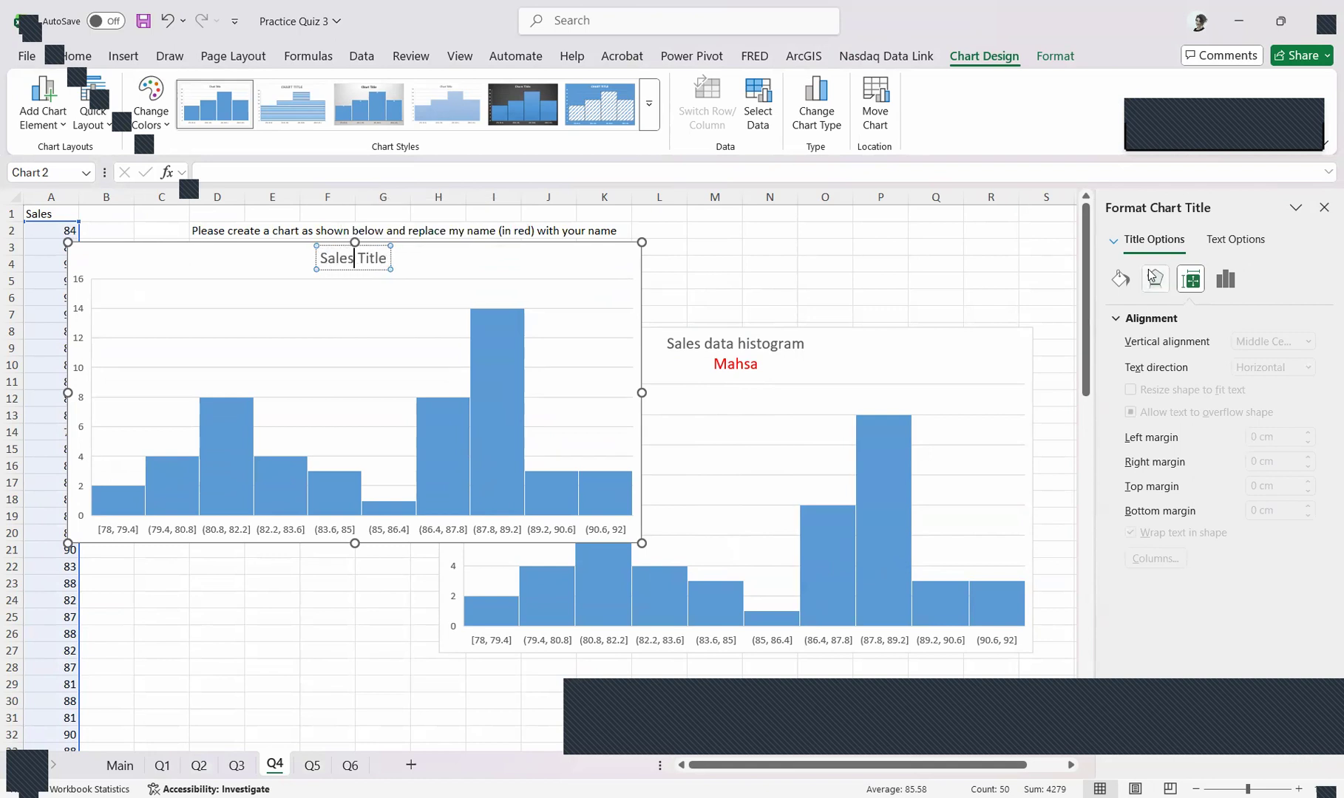
type(" data")
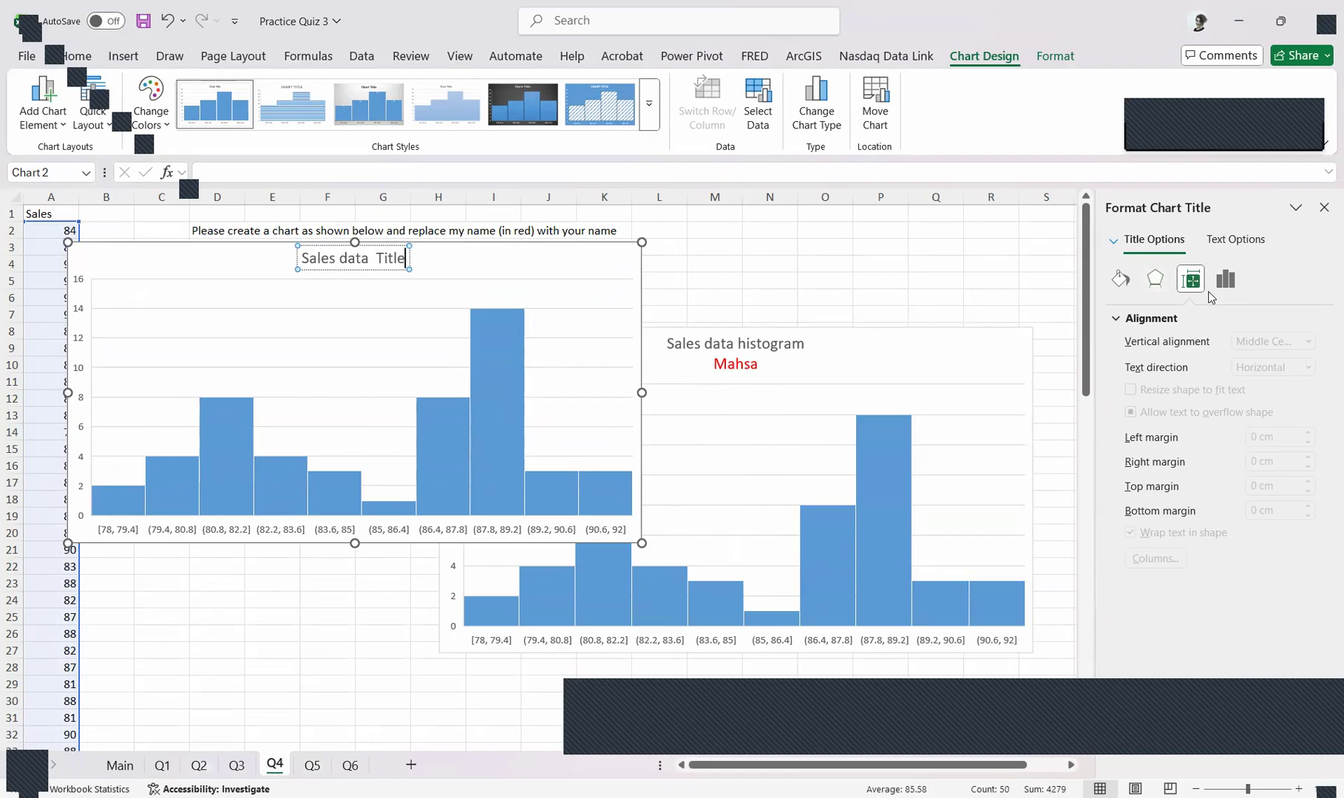
key("Delete")
key("Delete")
key("Delete")
key("Delete")
key("Delete")
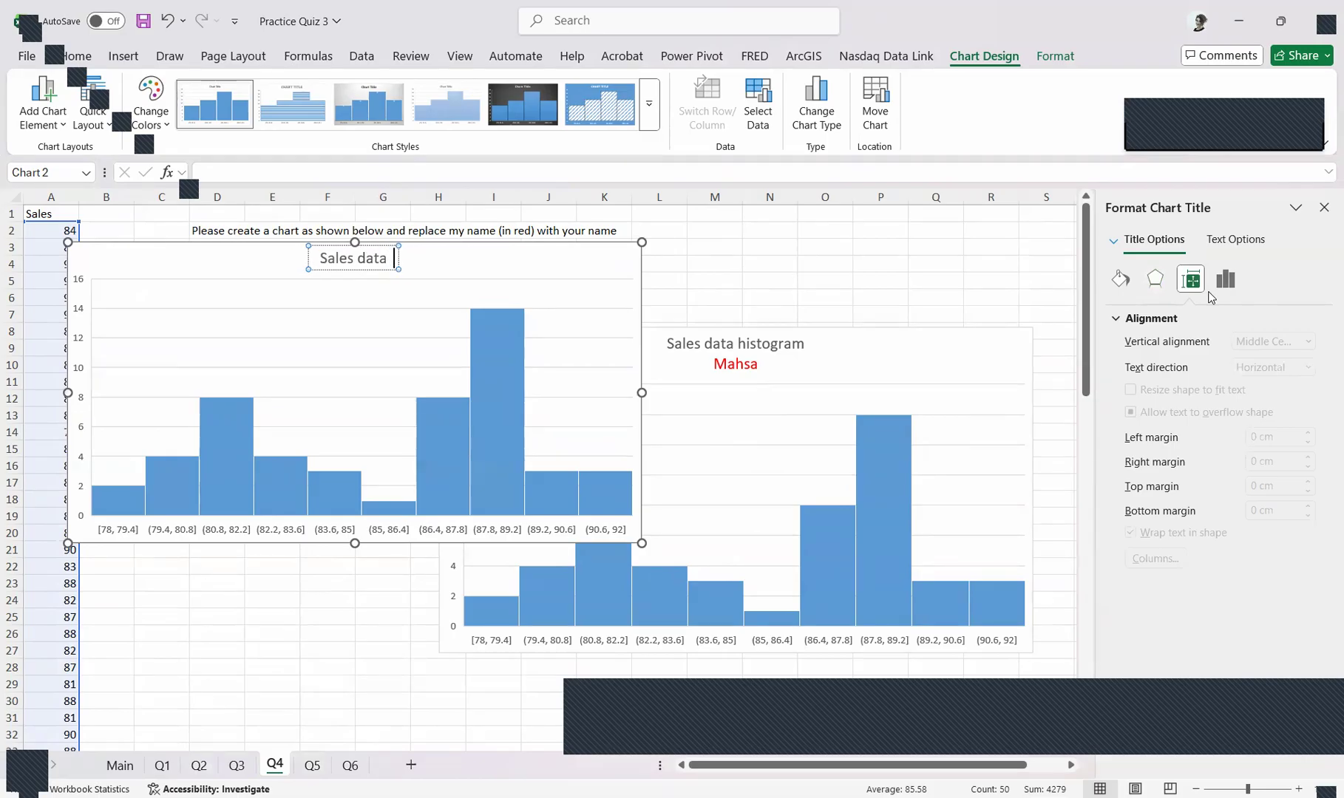
type("histogram")
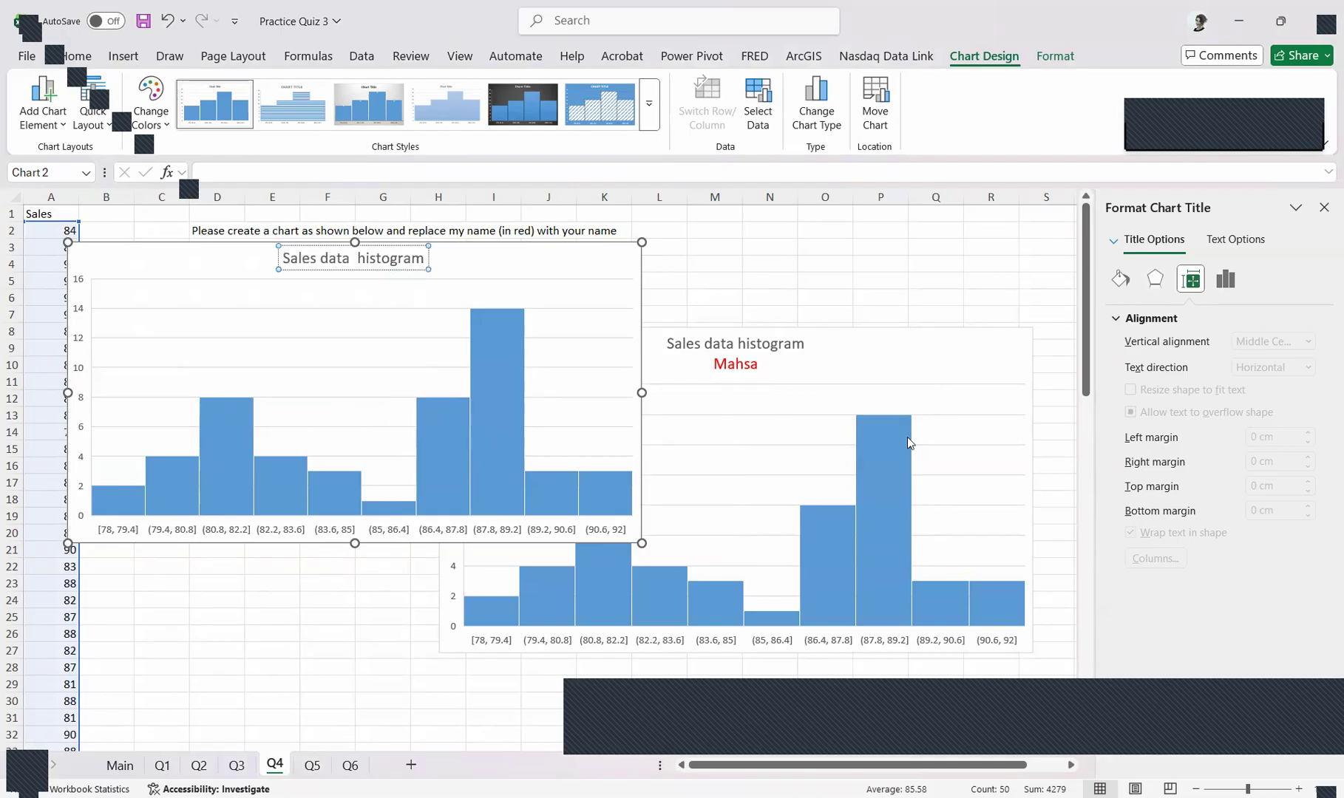
left_click(711, 248)
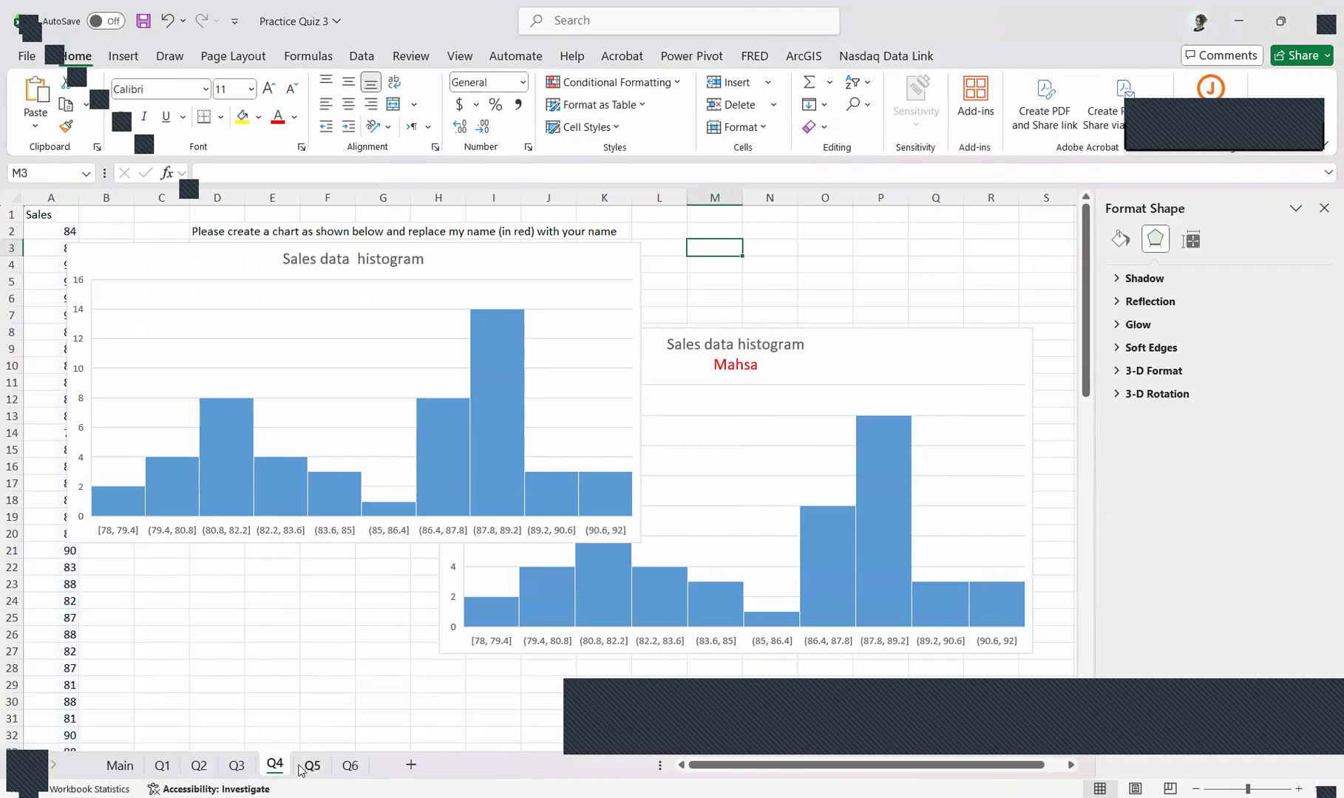
Add the author's first name as a second line of the histogram's title and color that line red
scroll(150, 714, "down", 2)
scroll(474, 348, "down", 2)
scroll(546, 390, "up", 2)
scroll(542, 383, "up", 2)
left_click(423, 259)
key("Return")
type("\\m")
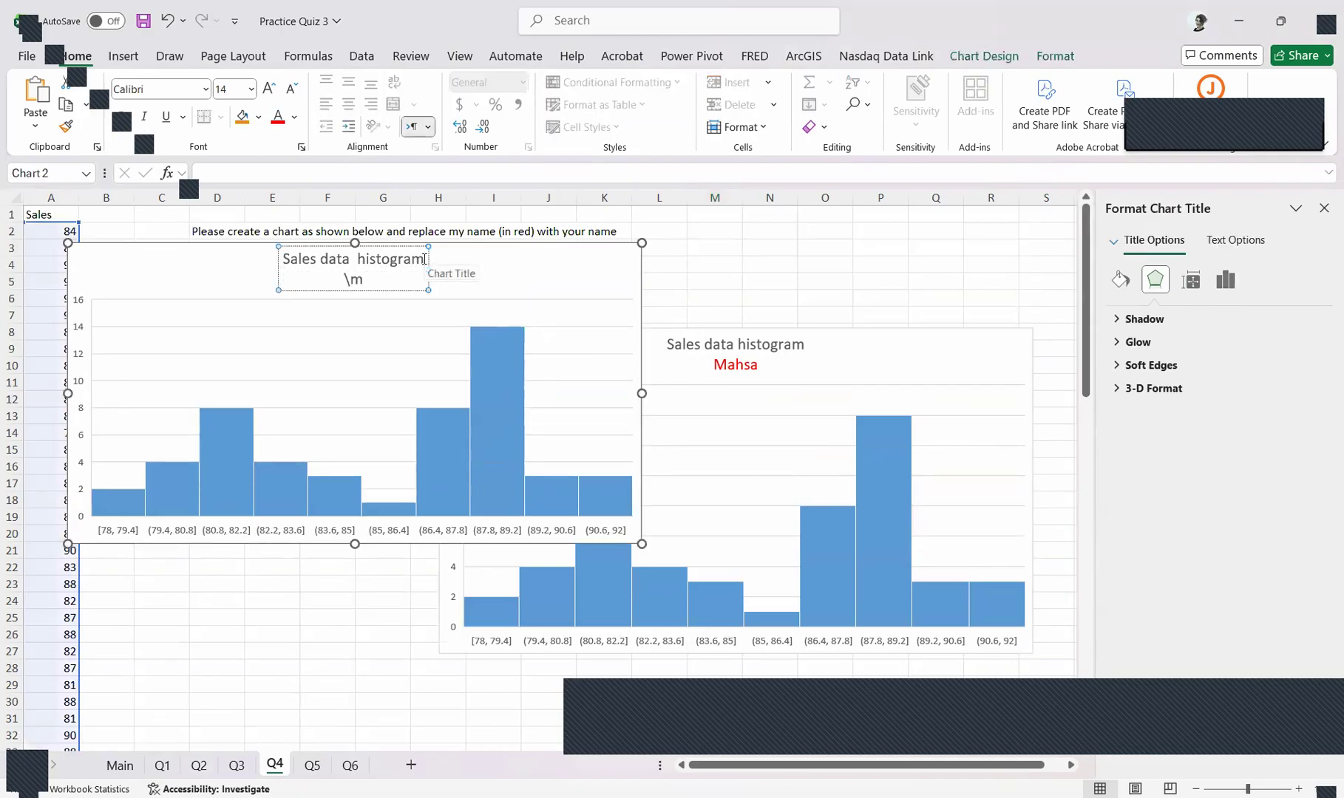
key("BackSpace")
key("BackSpace")
type("Mahssa")
double_click(376, 280)
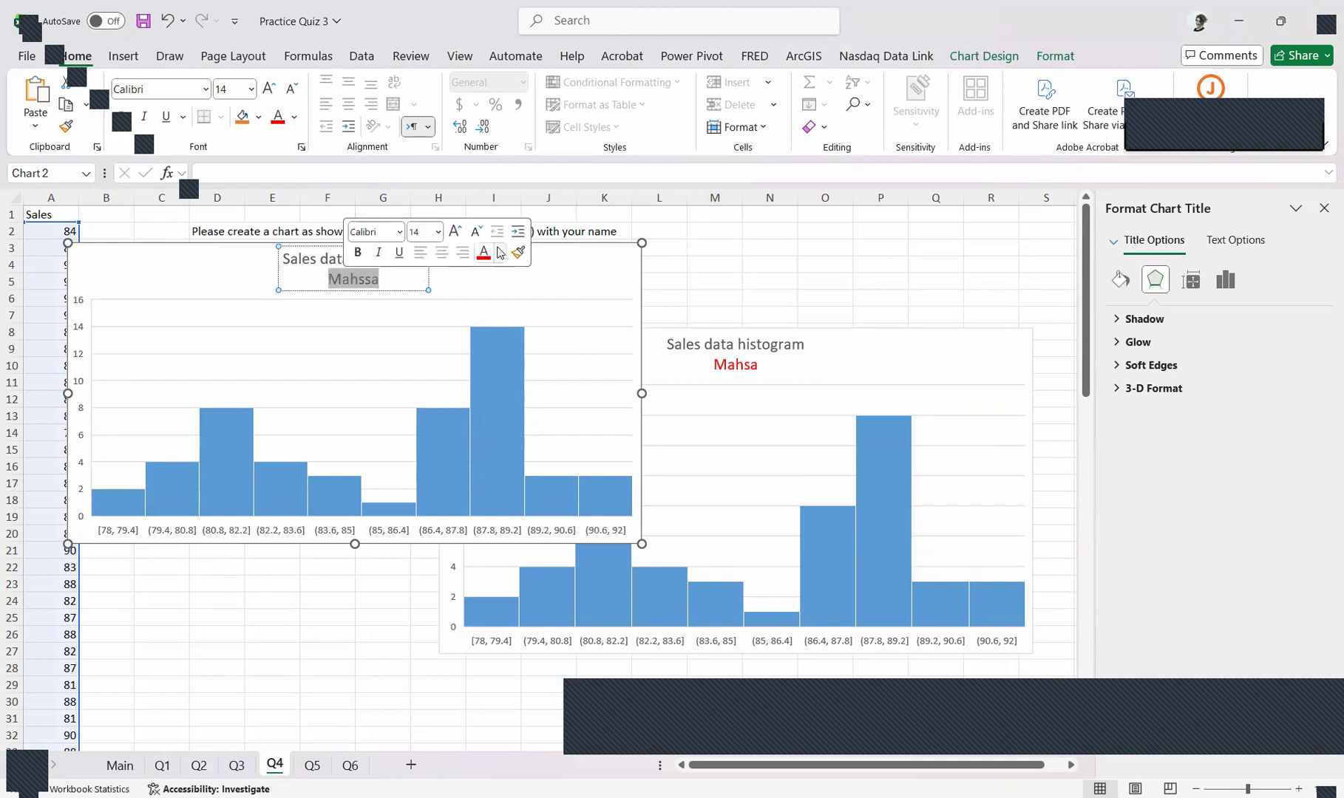
Switch to the Q5 worksheet and examine the sample combo chart together with the Month, Revenue, COGS and Margin data in A1:D13
left_click(312, 765)
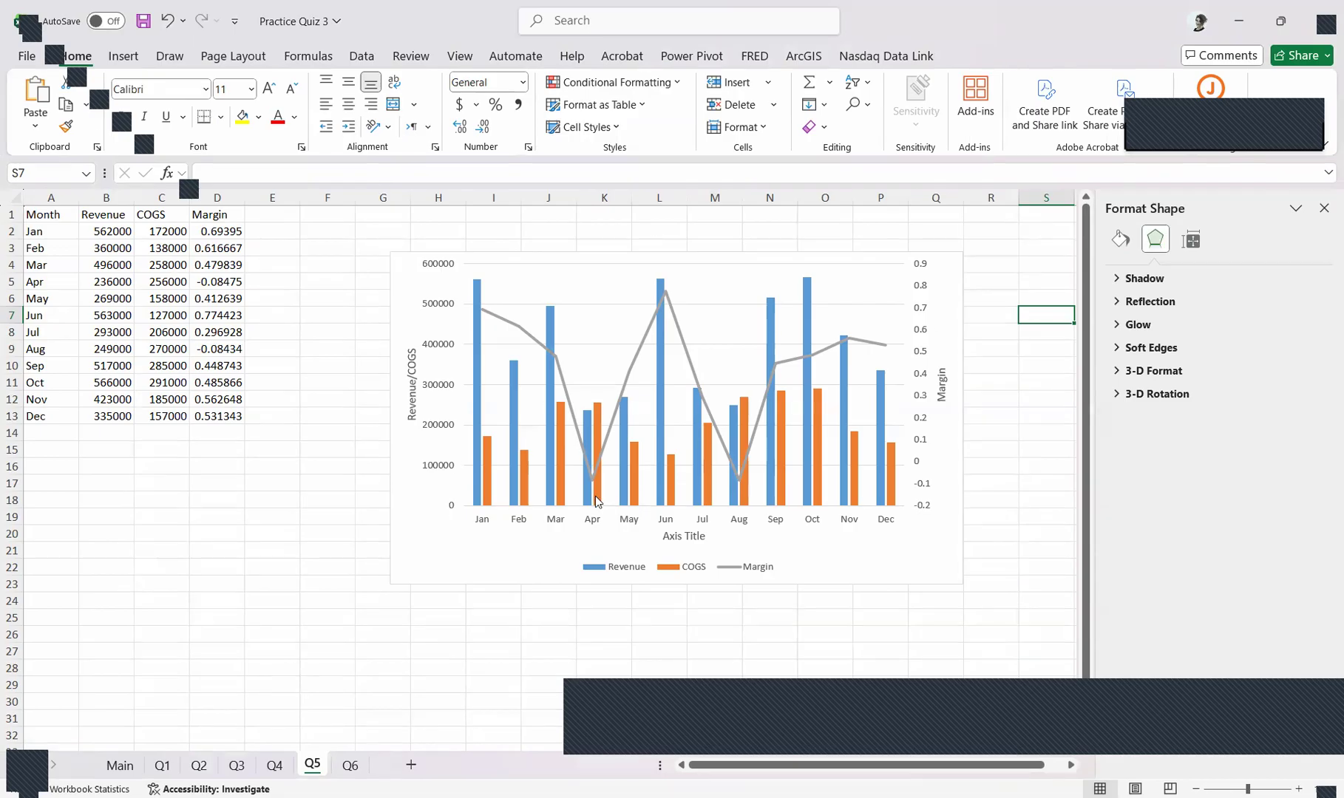
mouse_move(598, 501)
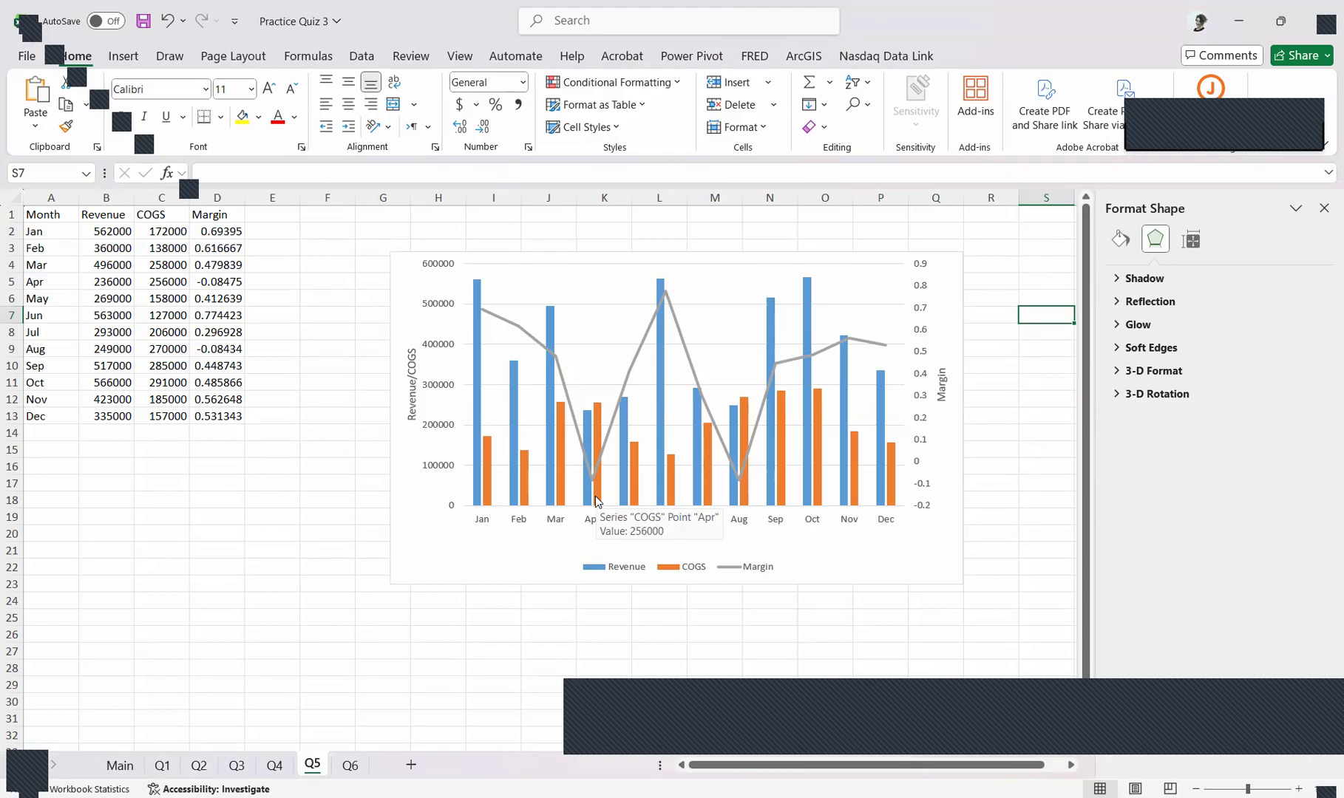
left_click_drag(43, 215, 63, 410)
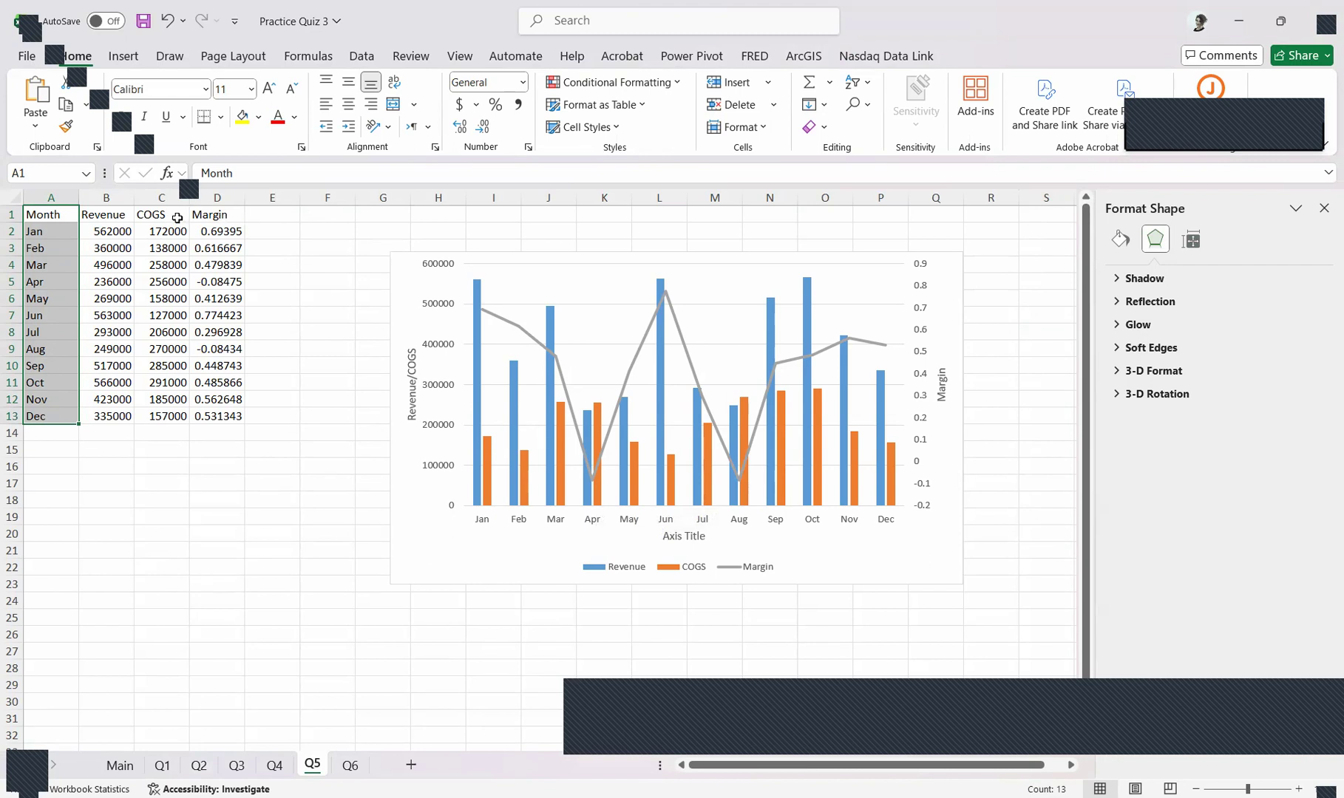
left_click_drag(224, 216, 25, 207)
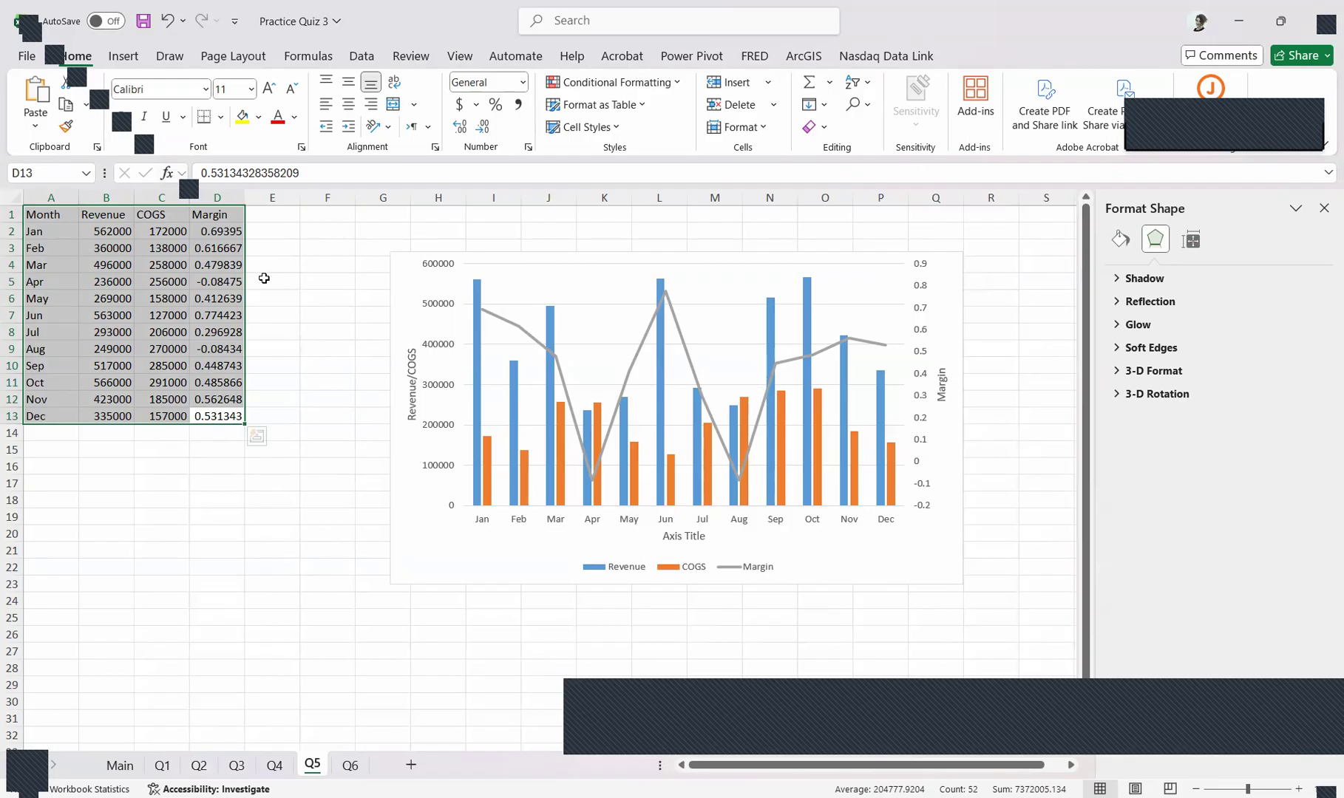
left_click(211, 215)
left_click_drag(212, 214, 211, 414)
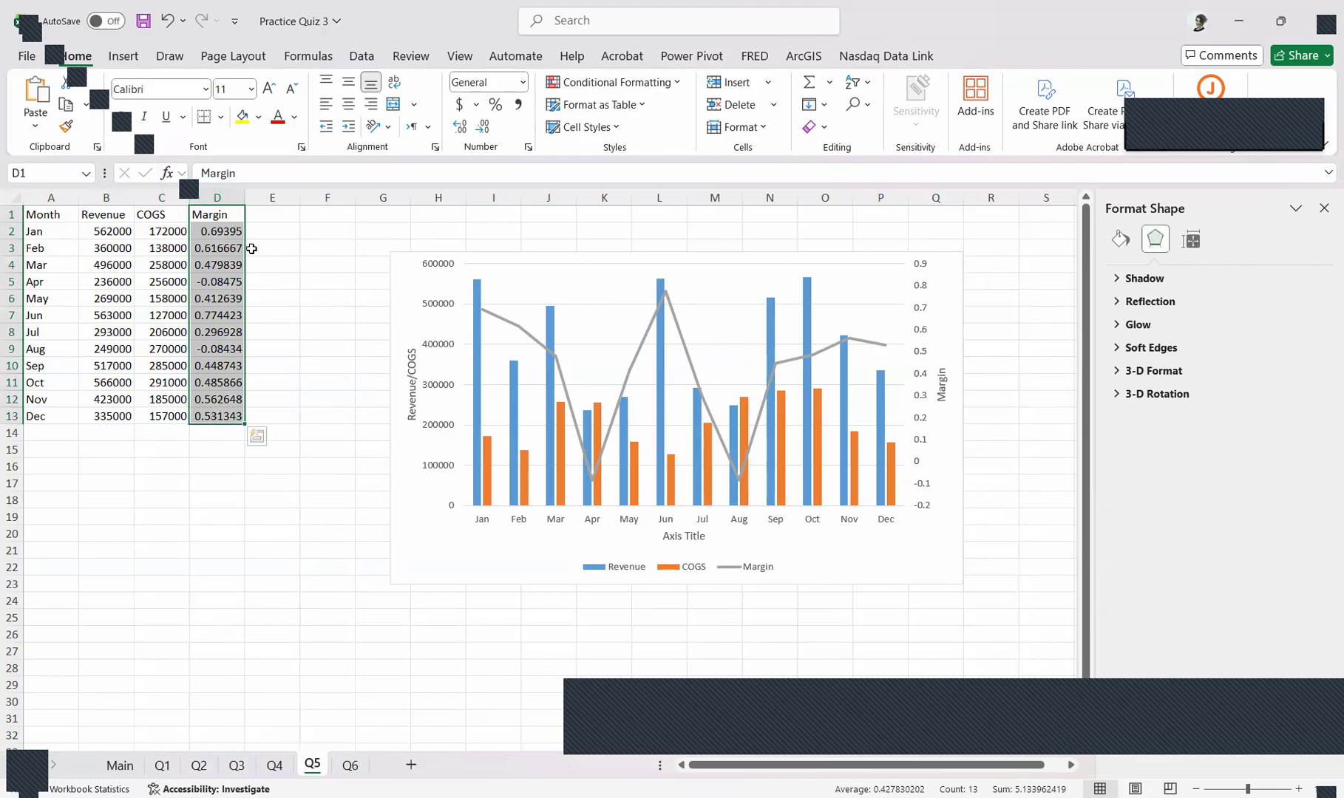
left_click_drag(152, 215, 90, 248)
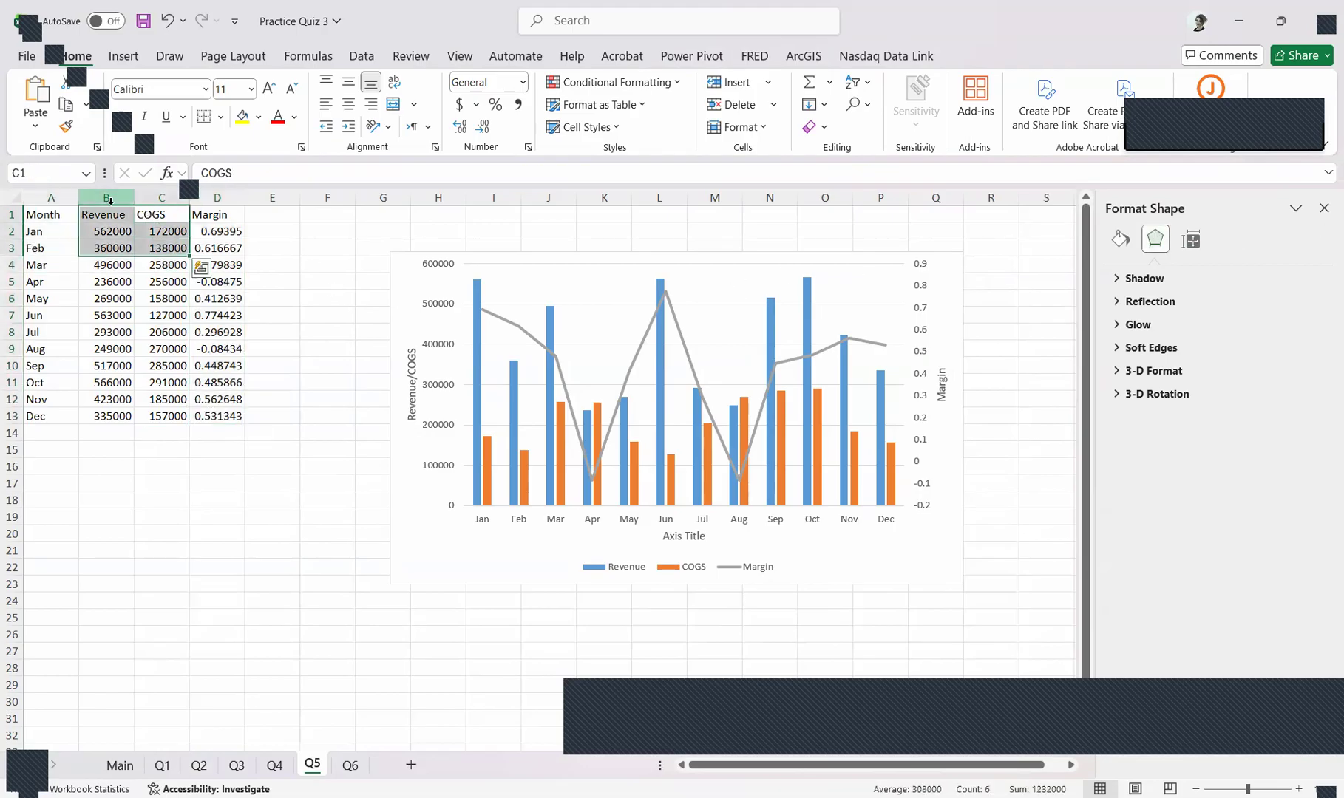
left_click(111, 215)
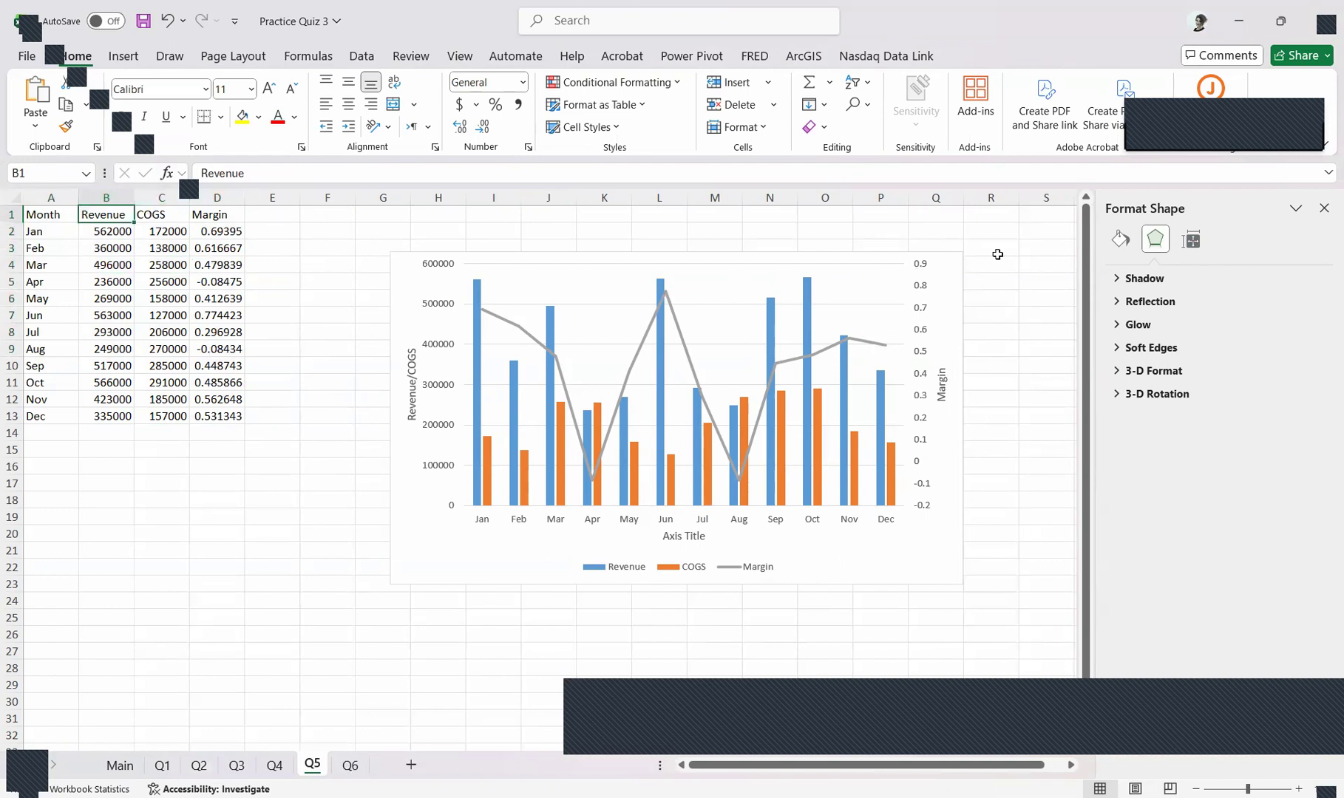
scroll(185, 218, "down", 2)
scroll(83, 279, "up", 2)
Insert a 2-D line chart from the Month, Revenue, COGS and Margin data in A1:D13 and move it leftward over the sample chart's edge
left_click(35, 211)
left_click_drag(52, 216, 232, 417)
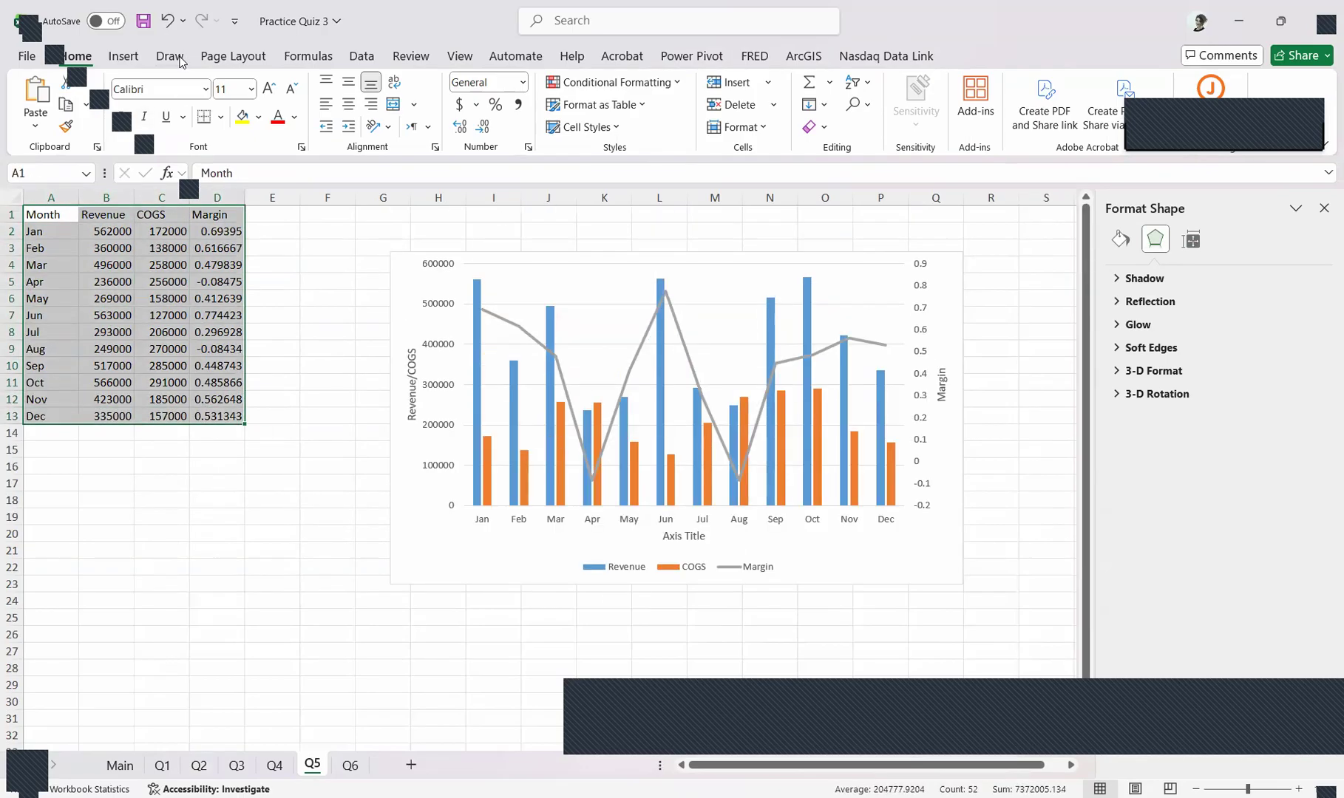
left_click(119, 59)
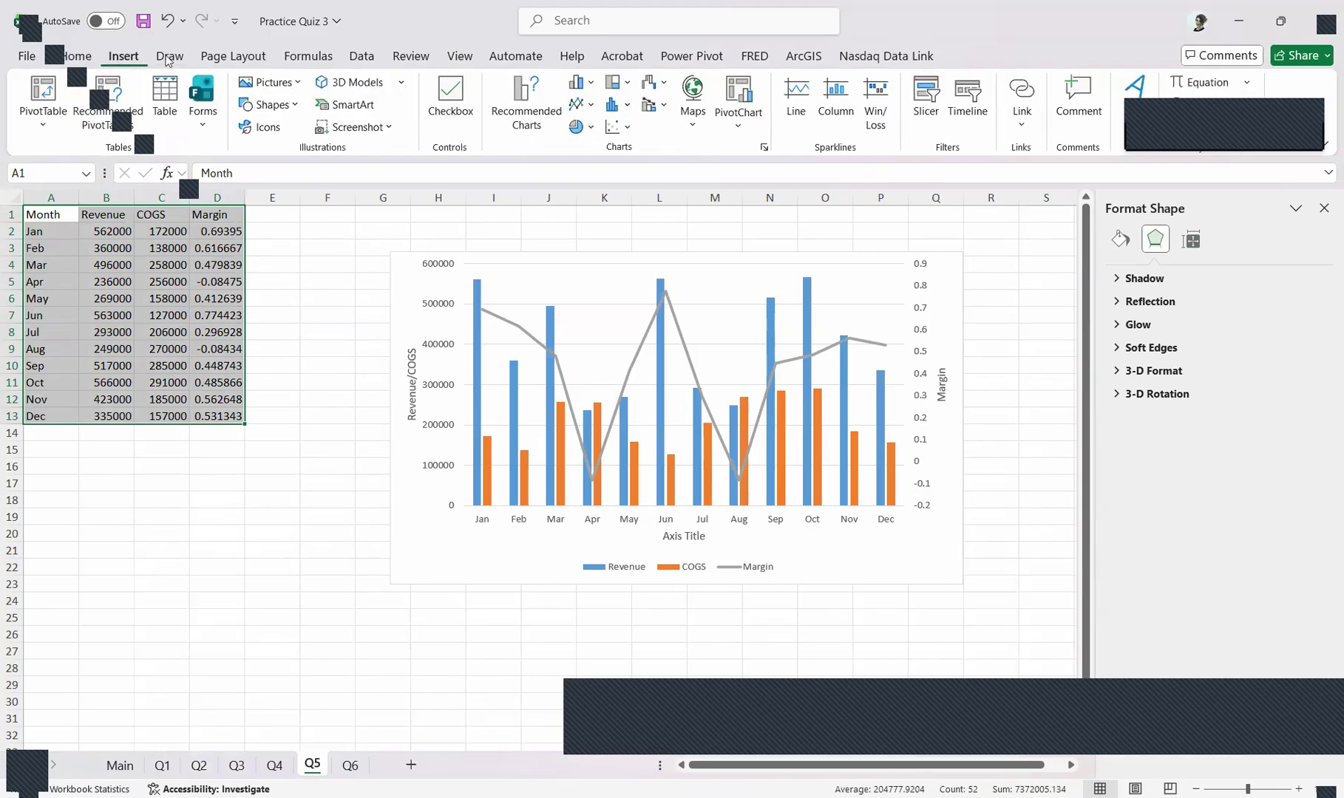
left_click(585, 110)
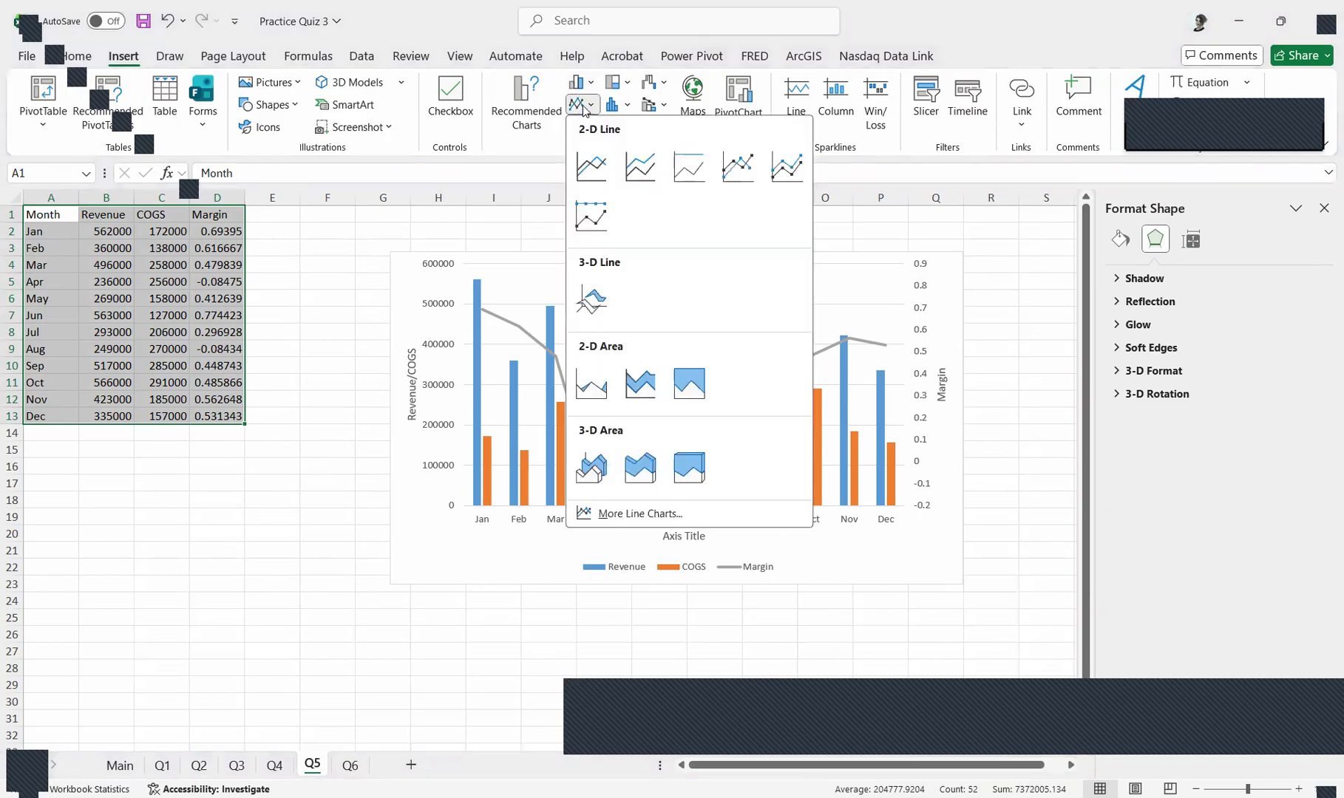
left_click(592, 165)
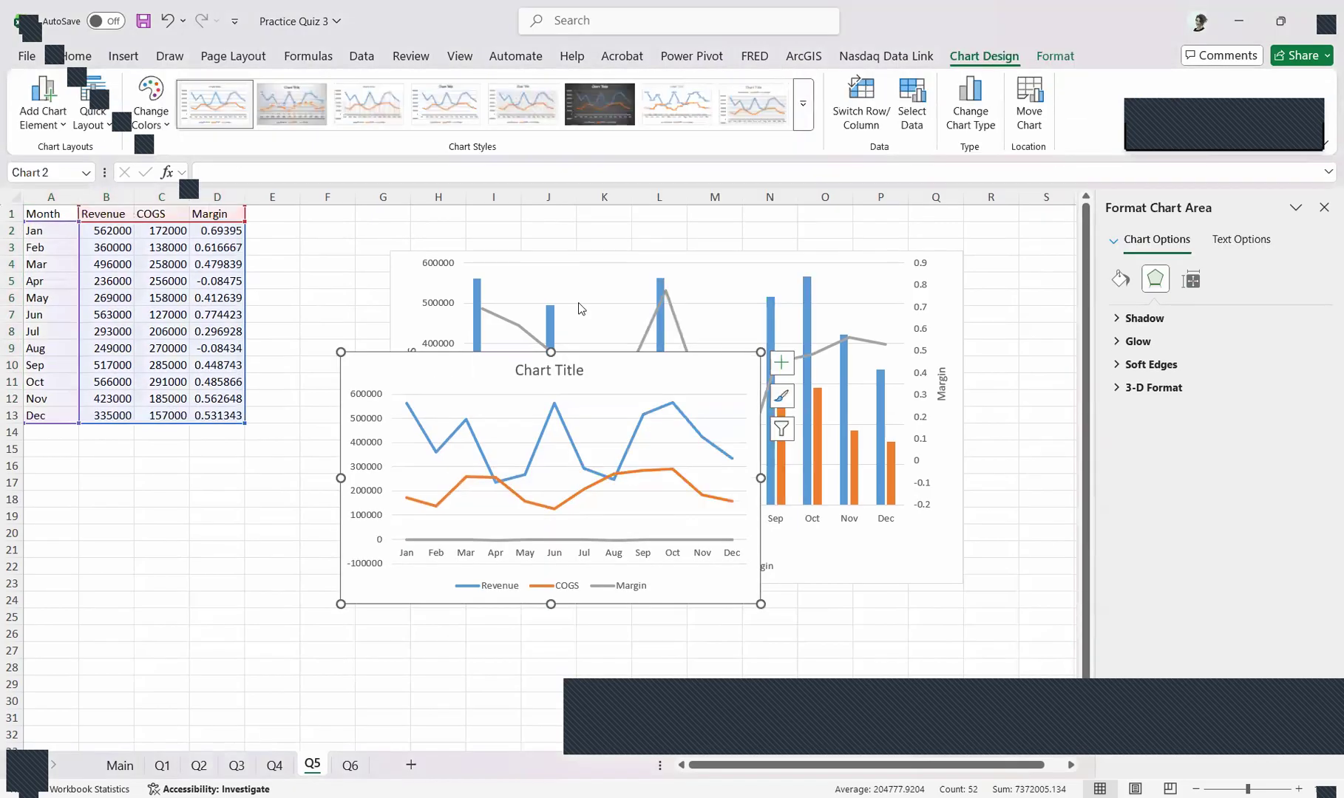
left_click_drag(687, 381, 436, 375)
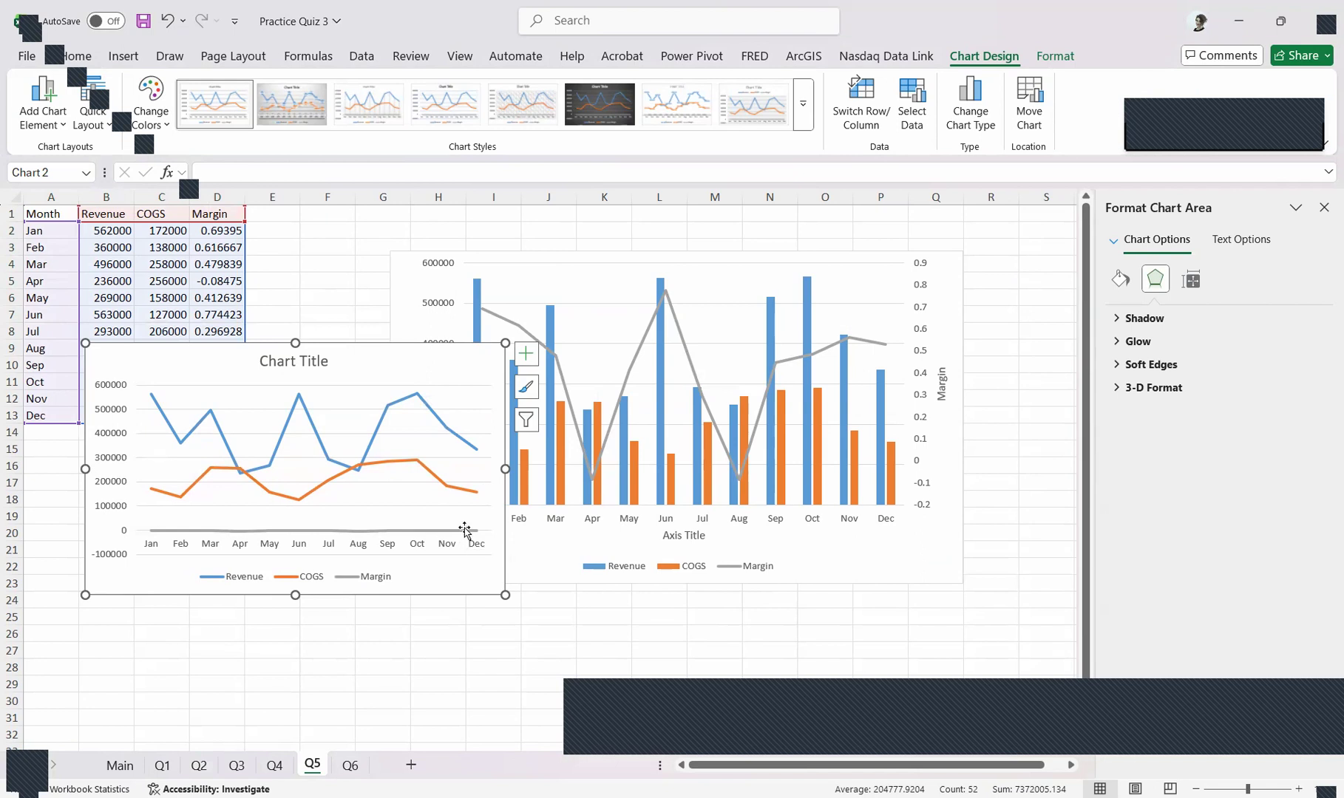
Plot the Margin series of the new line chart on the secondary axis
mouse_move(462, 532)
left_click(408, 530)
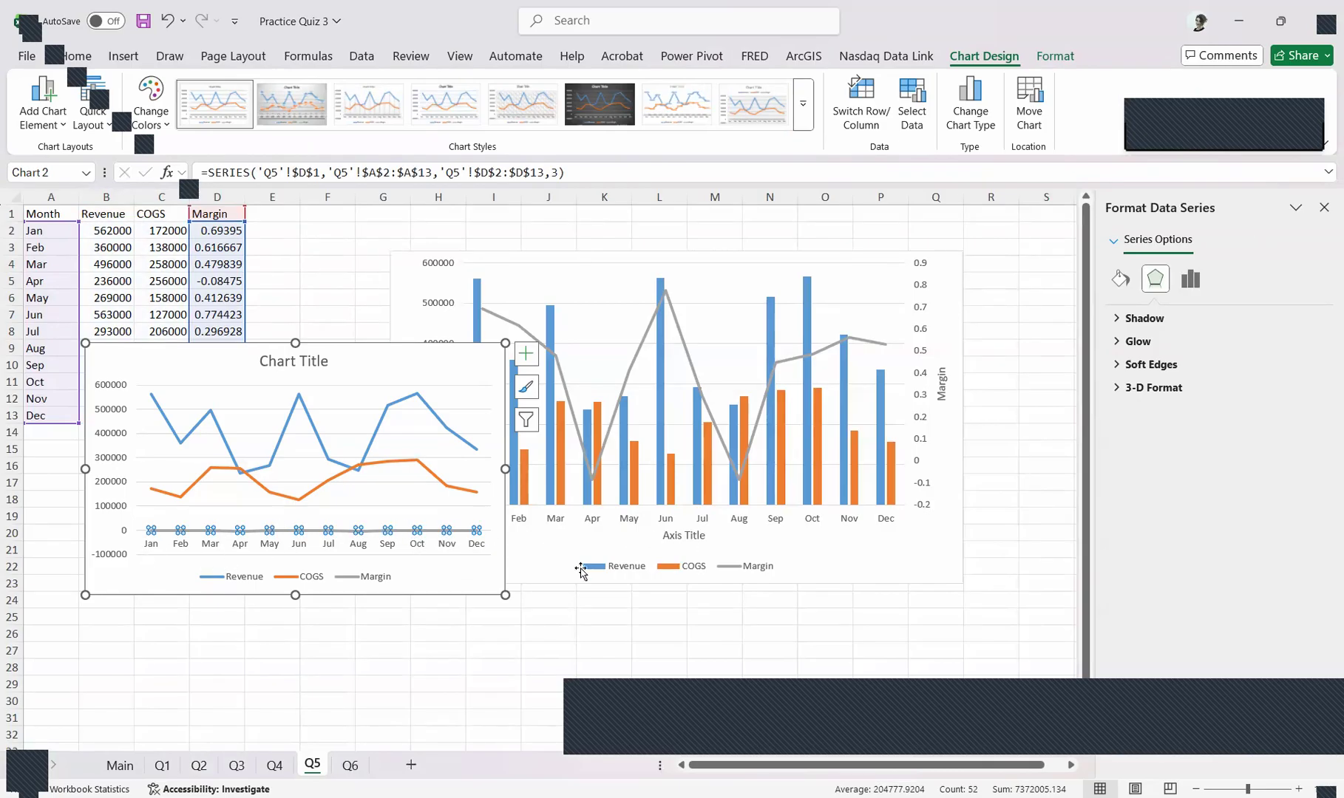
left_click(1191, 280)
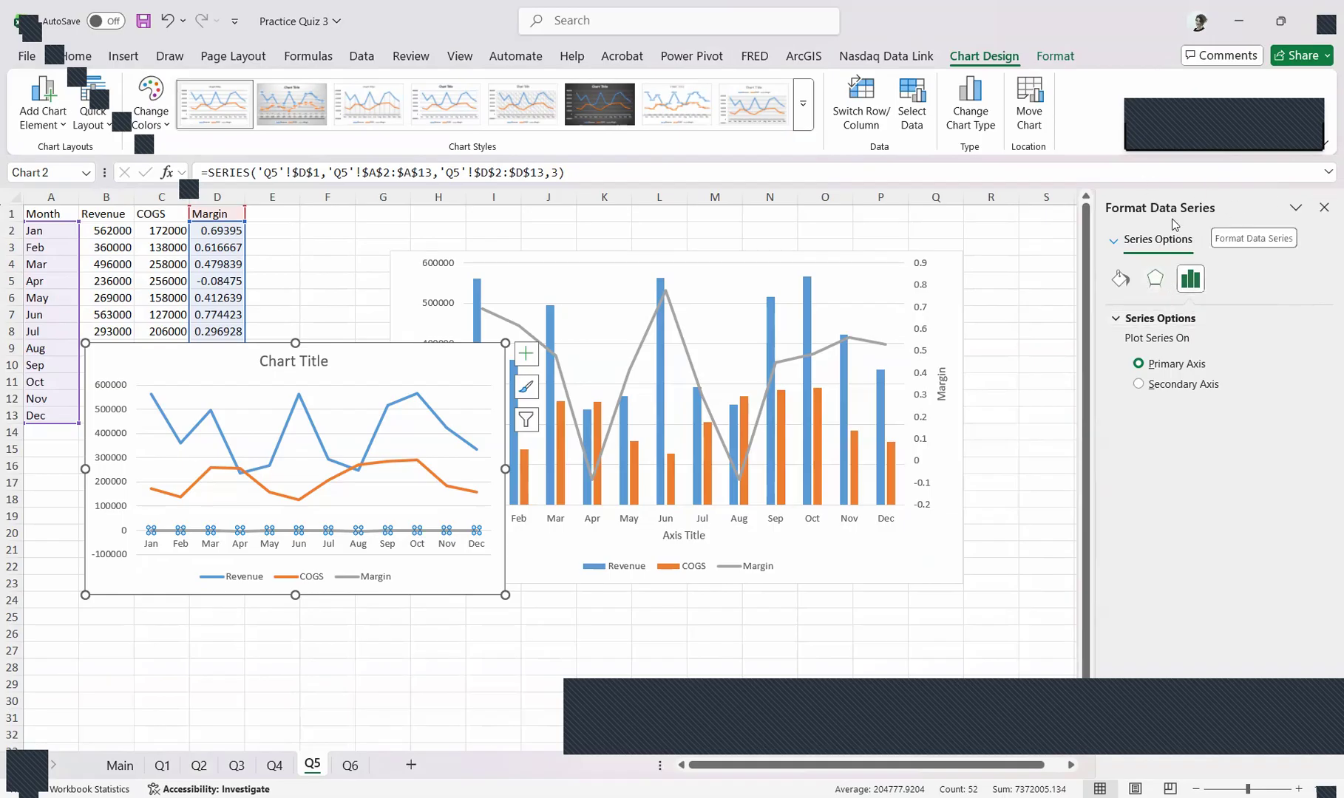
left_click(1195, 281)
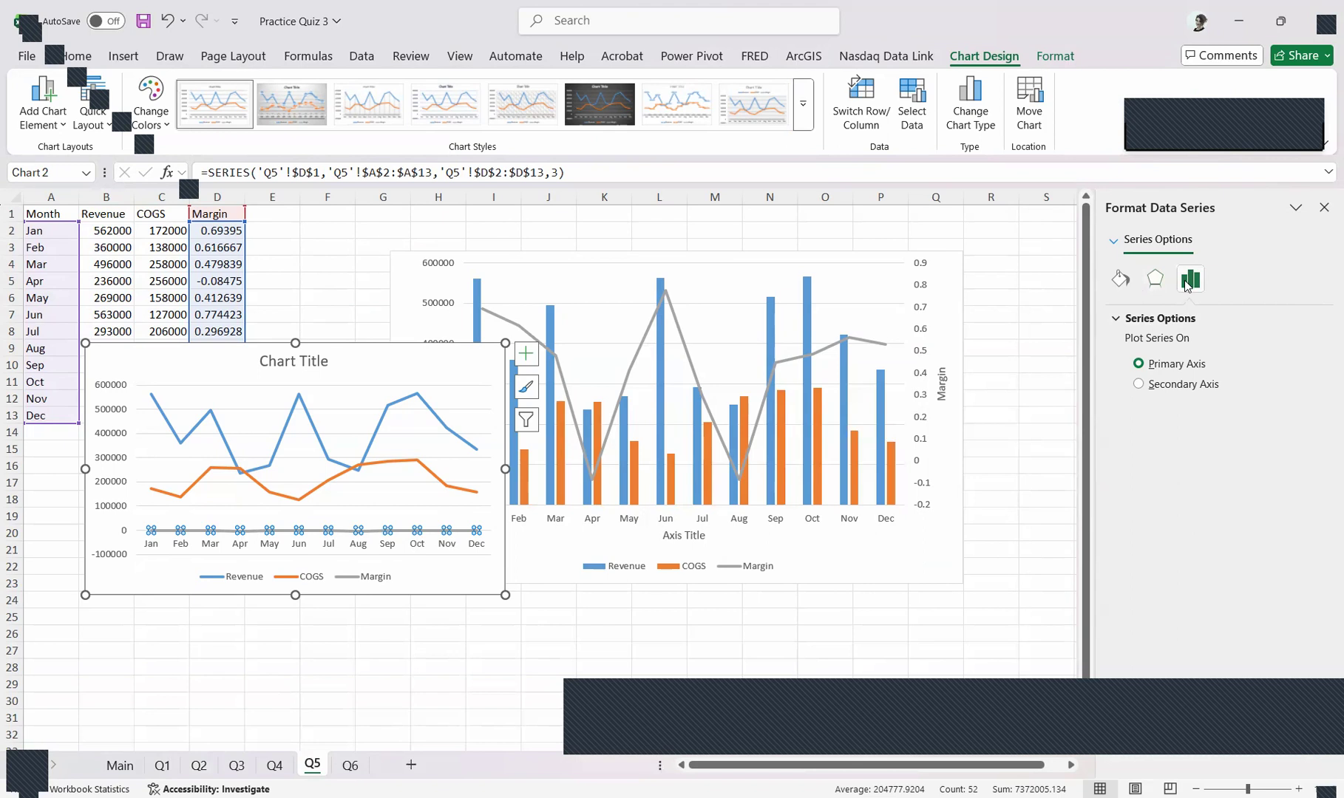
left_click(1183, 384)
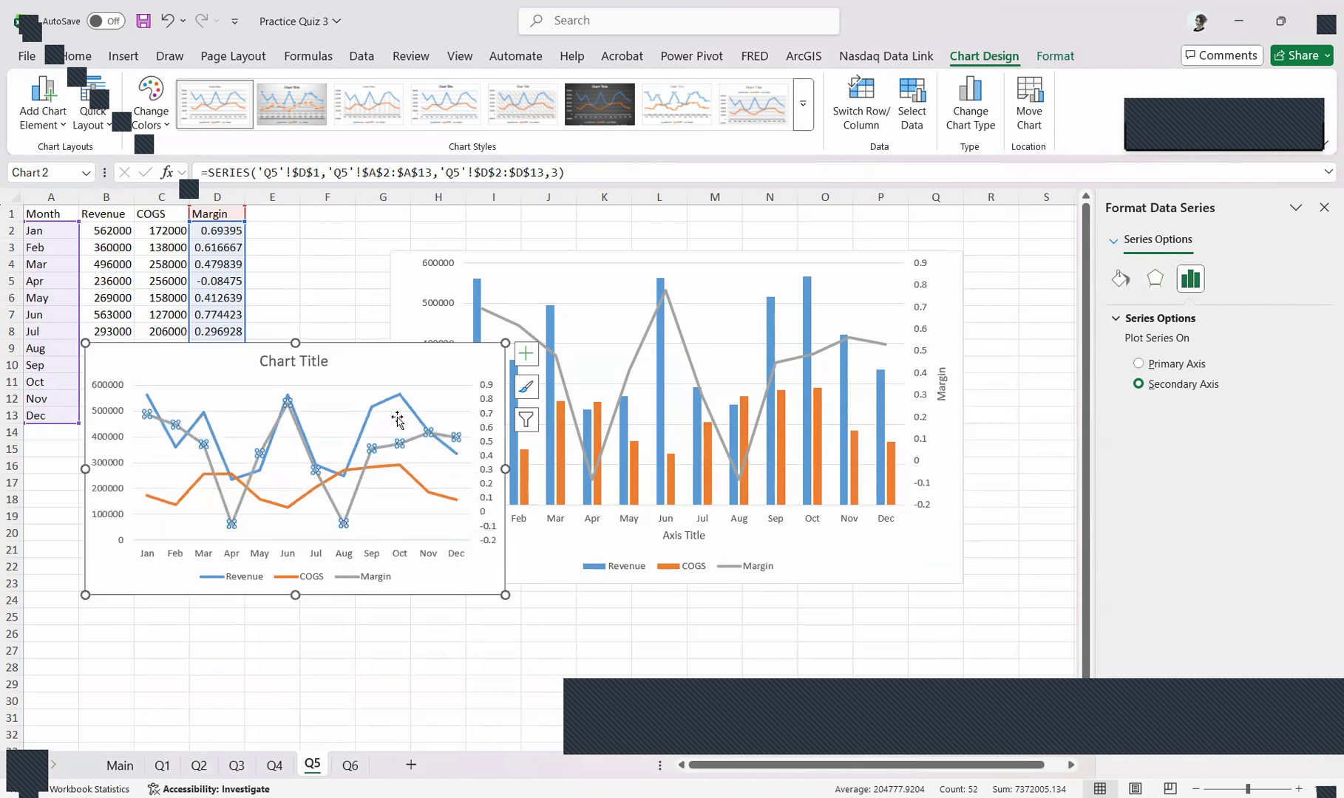
Shift the new line chart rightward and slightly up, checking its secondary axis against the sample chart's Margin axis
left_click_drag(451, 360, 509, 361)
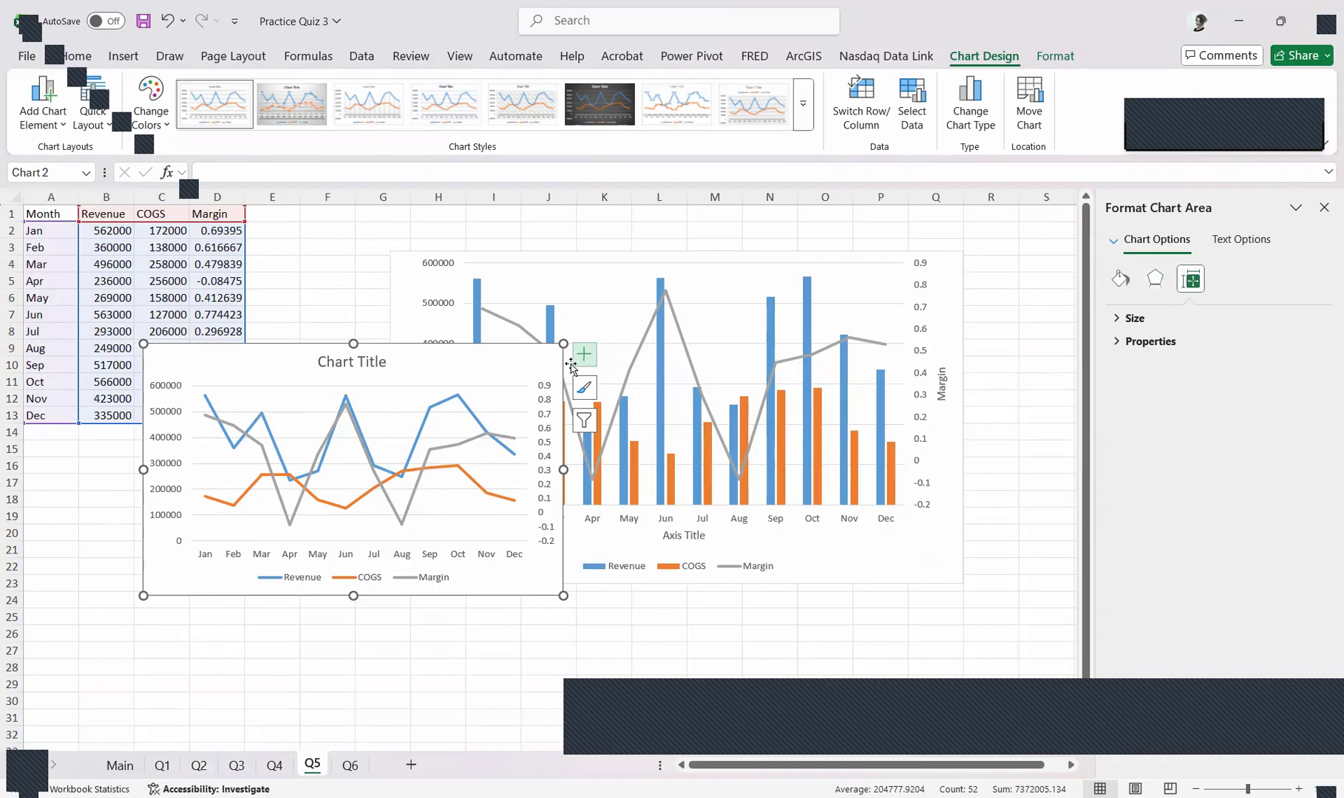
left_click(544, 392)
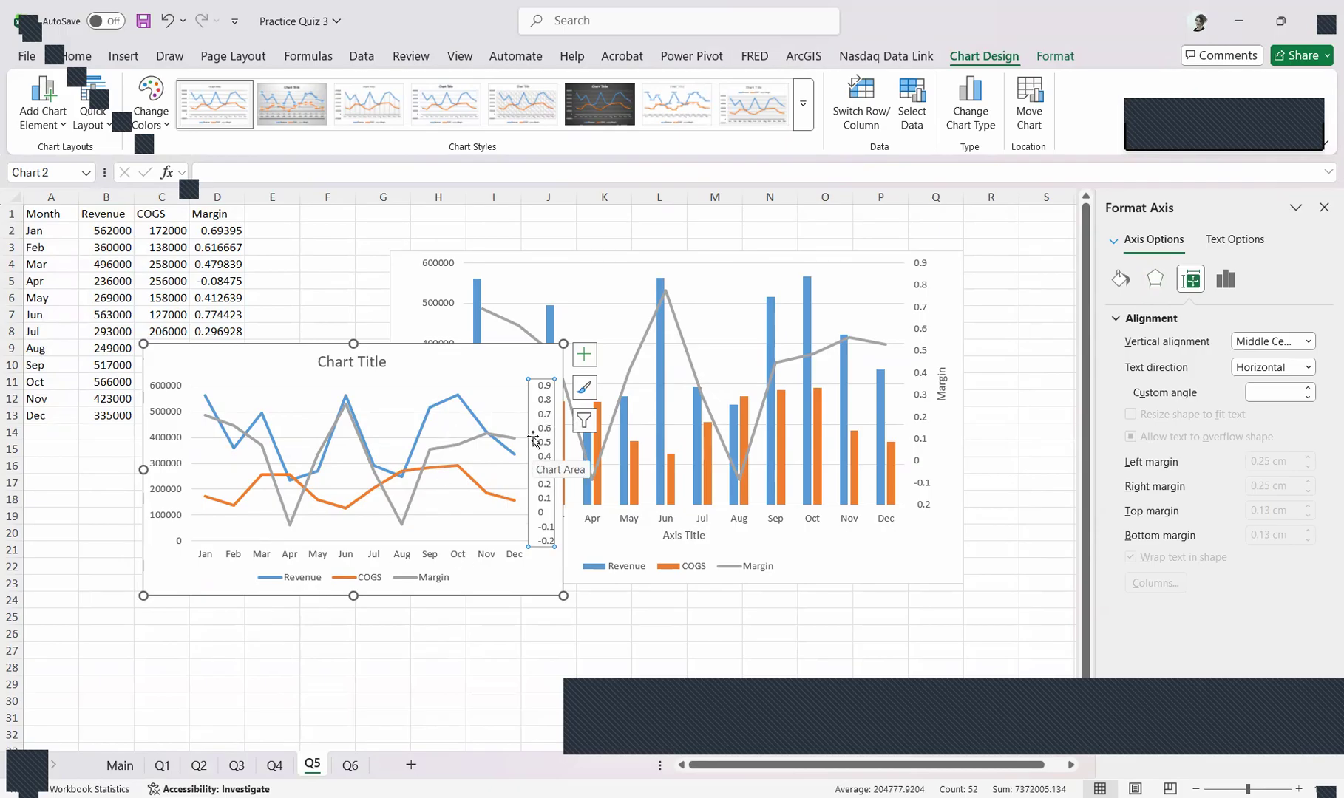
left_click(881, 470)
left_click(564, 492)
left_click(374, 388)
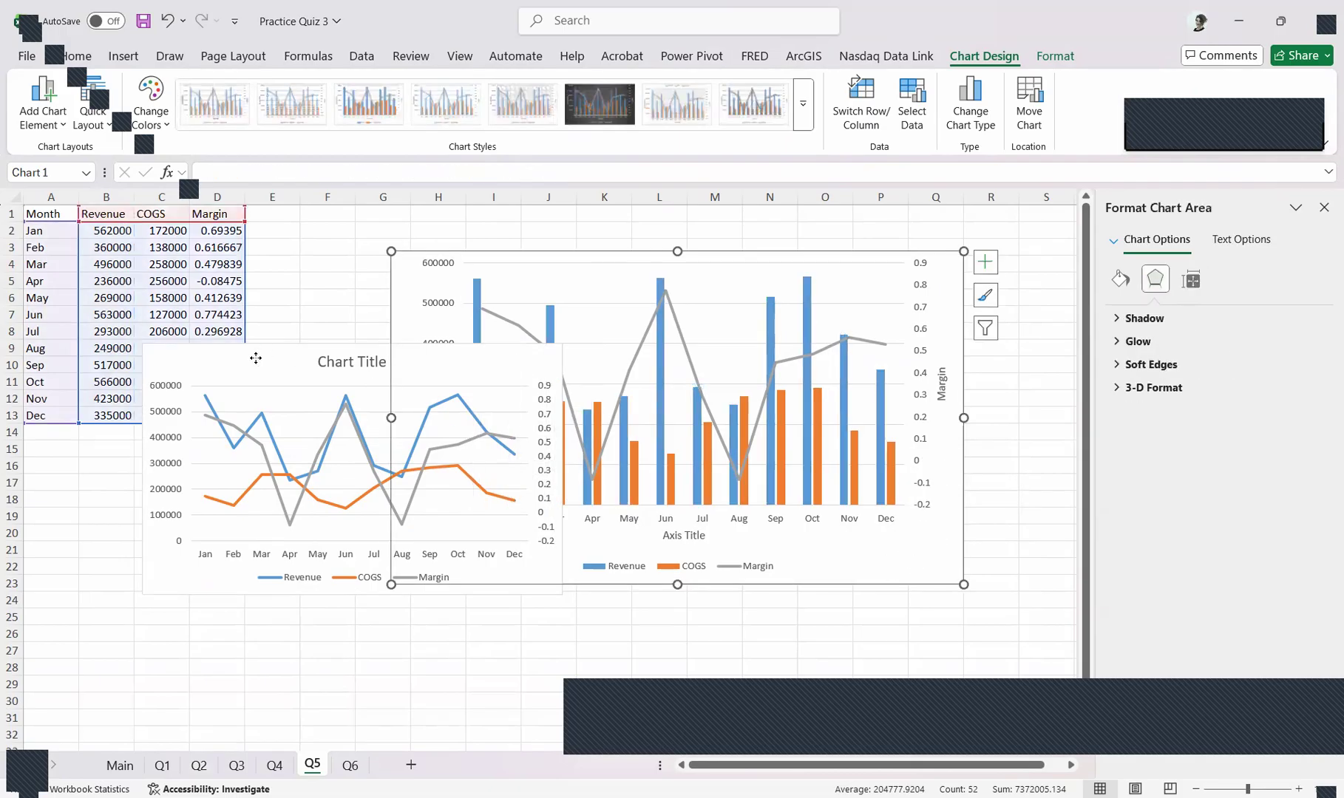
left_click_drag(255, 354, 316, 343)
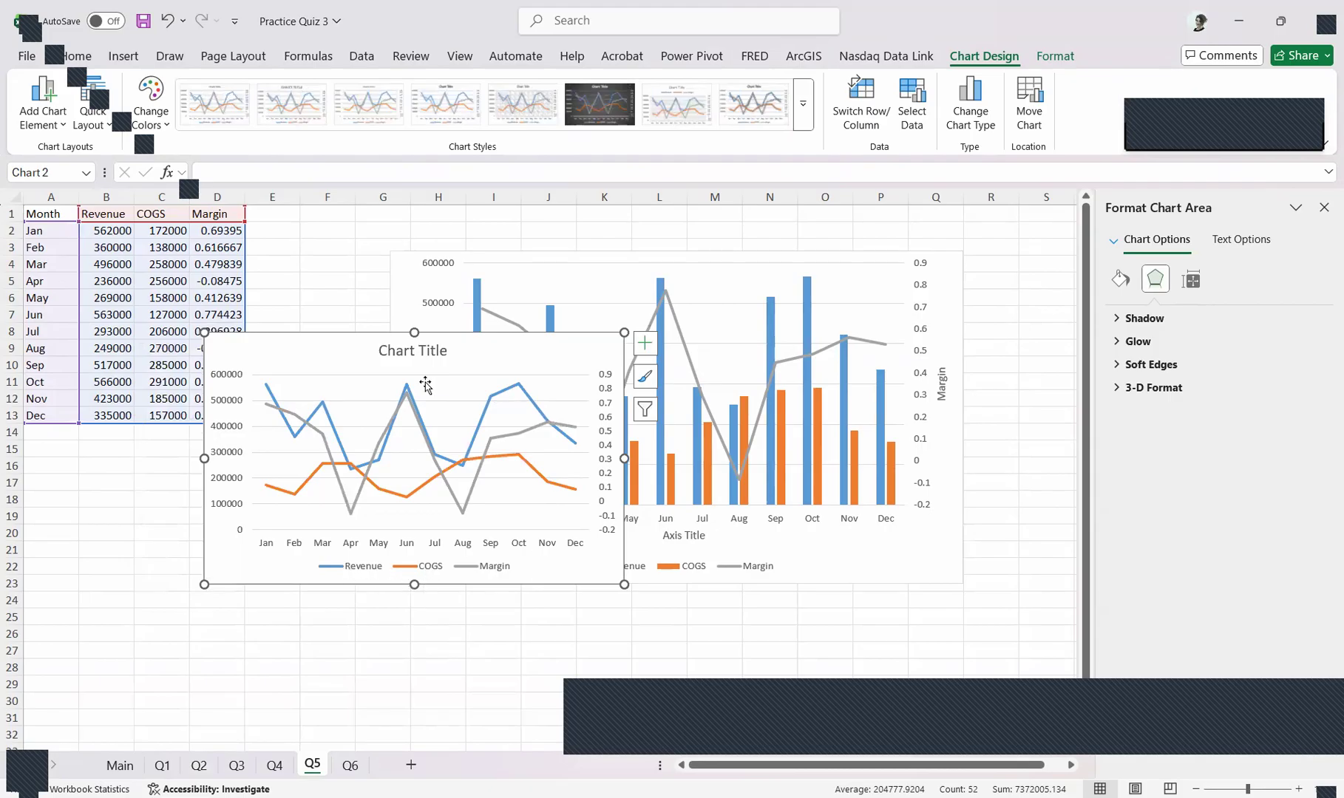
left_click(514, 393)
left_click(515, 386)
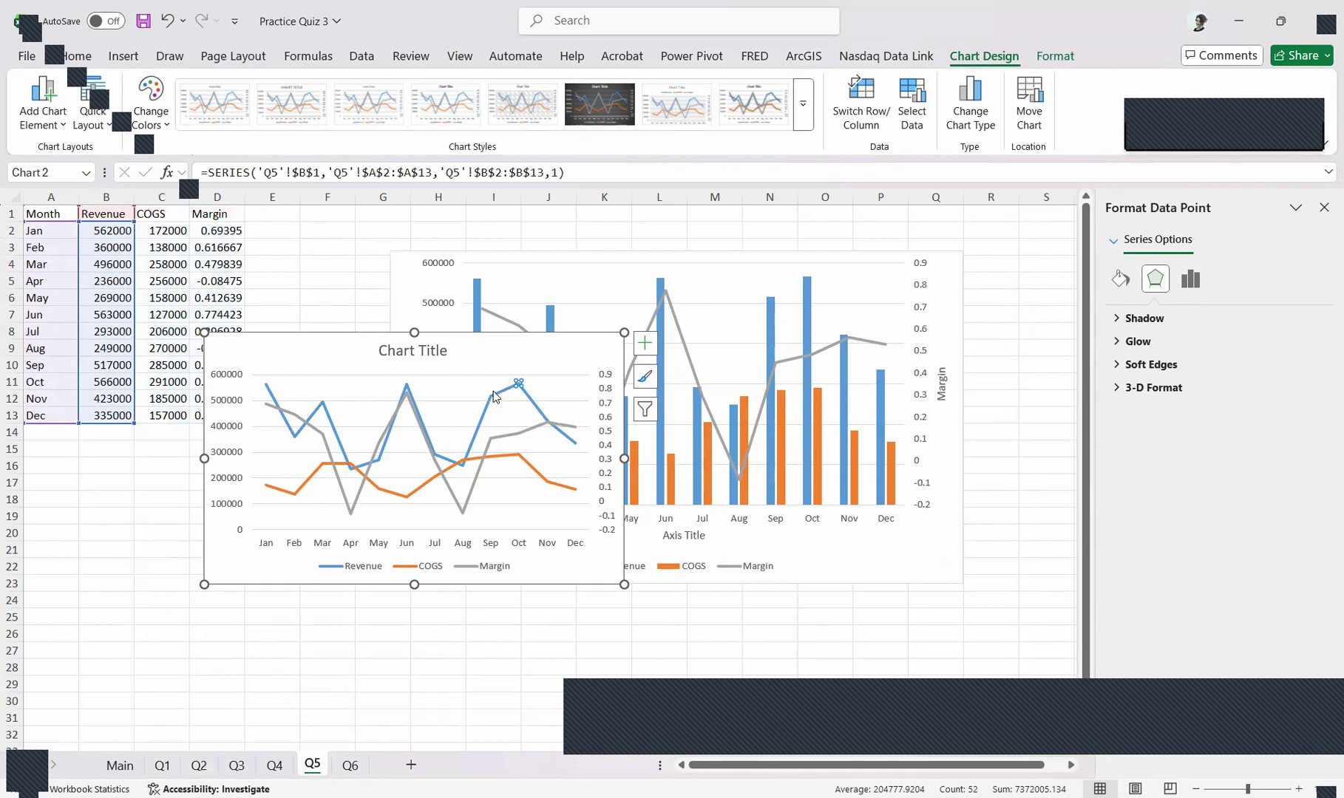
left_click(507, 351)
left_click(503, 395)
left_click(506, 390)
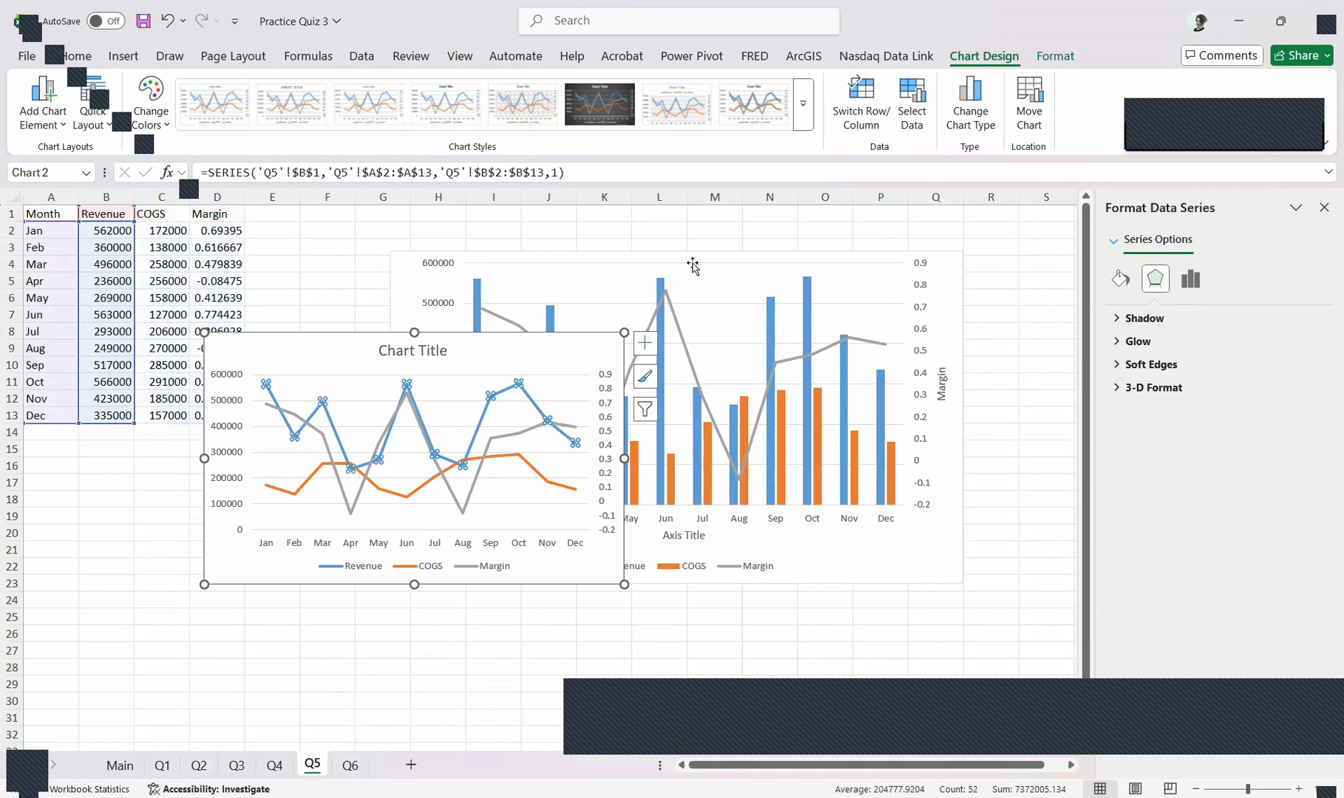
left_click(976, 82)
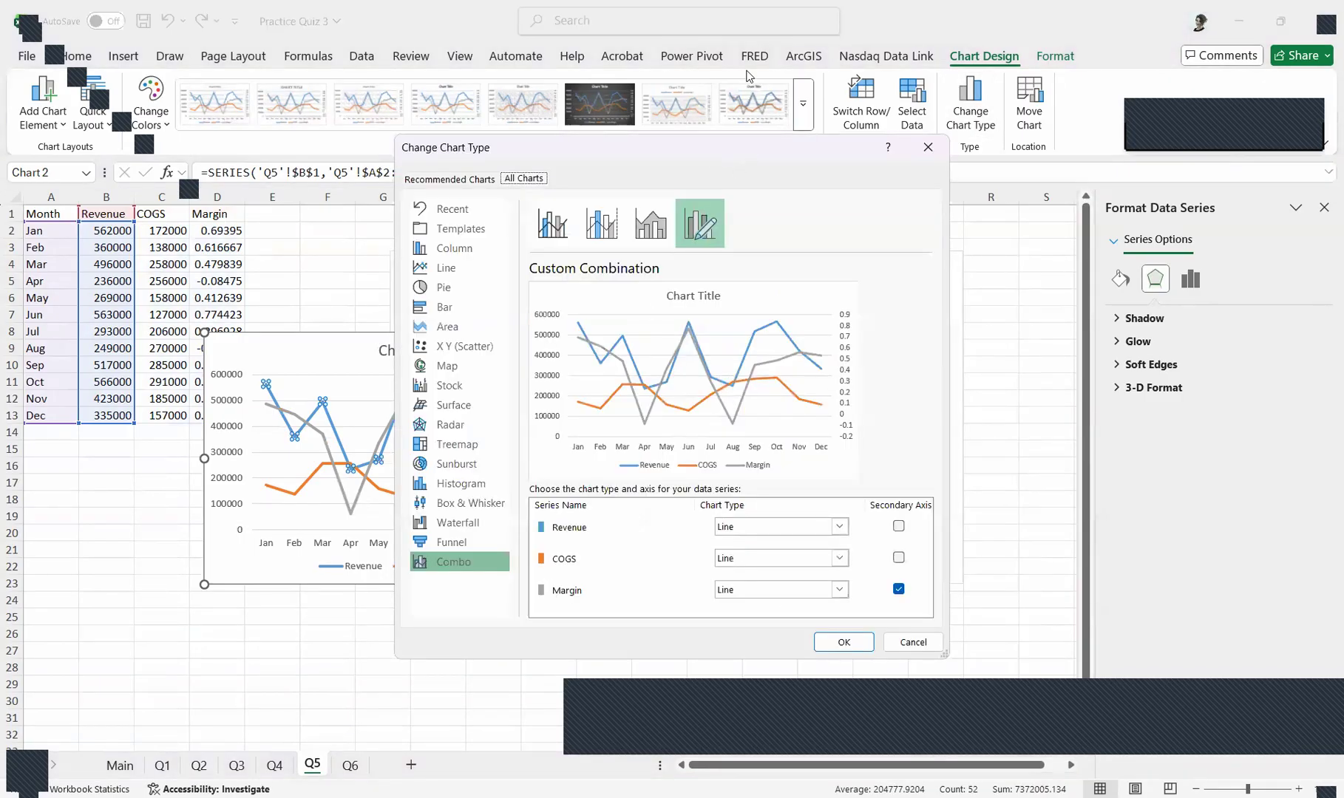
left_click(927, 146)
Change the new chart's Revenue and COGS series to Clustered Column, keeping Margin as a line on the secondary axis
left_click(504, 394)
left_click(513, 354)
left_click(505, 390)
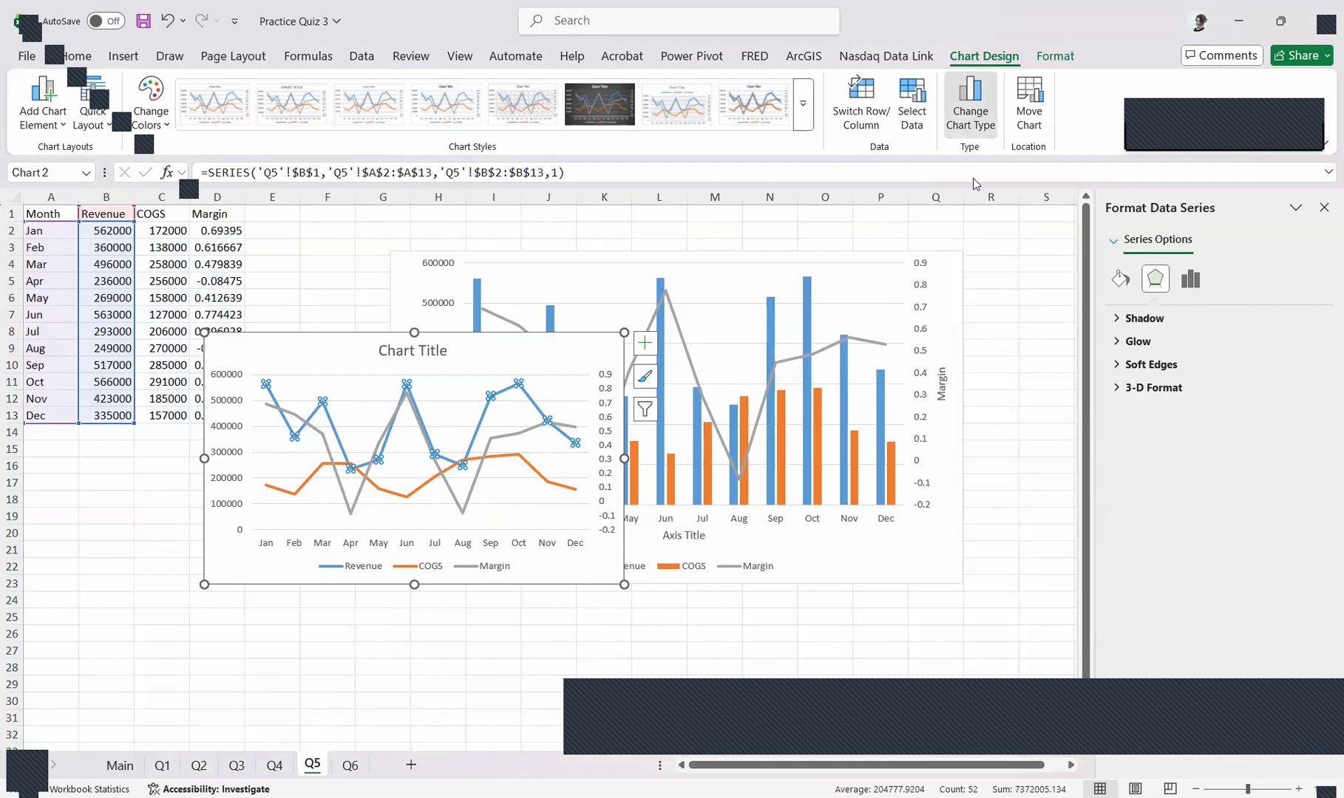
left_click(958, 119)
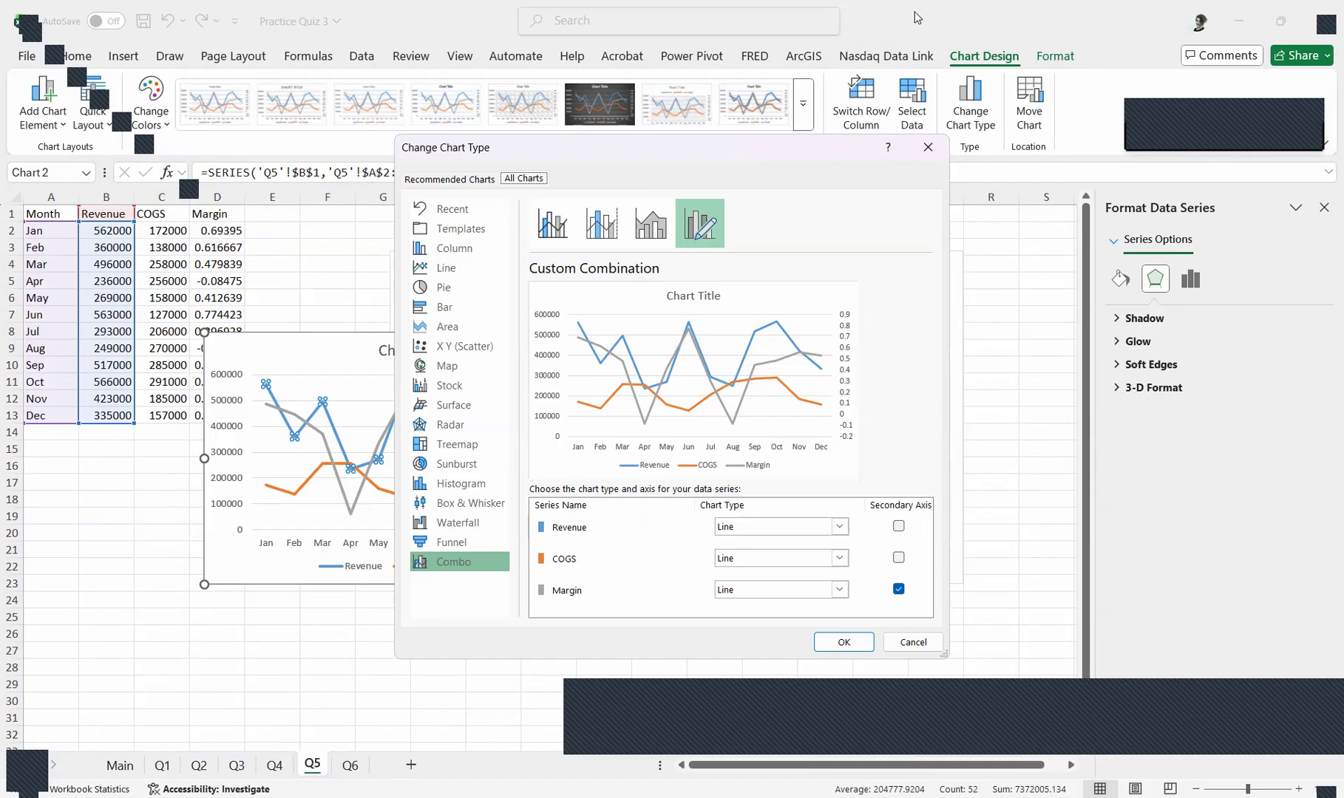
left_click_drag(820, 150, 917, 16)
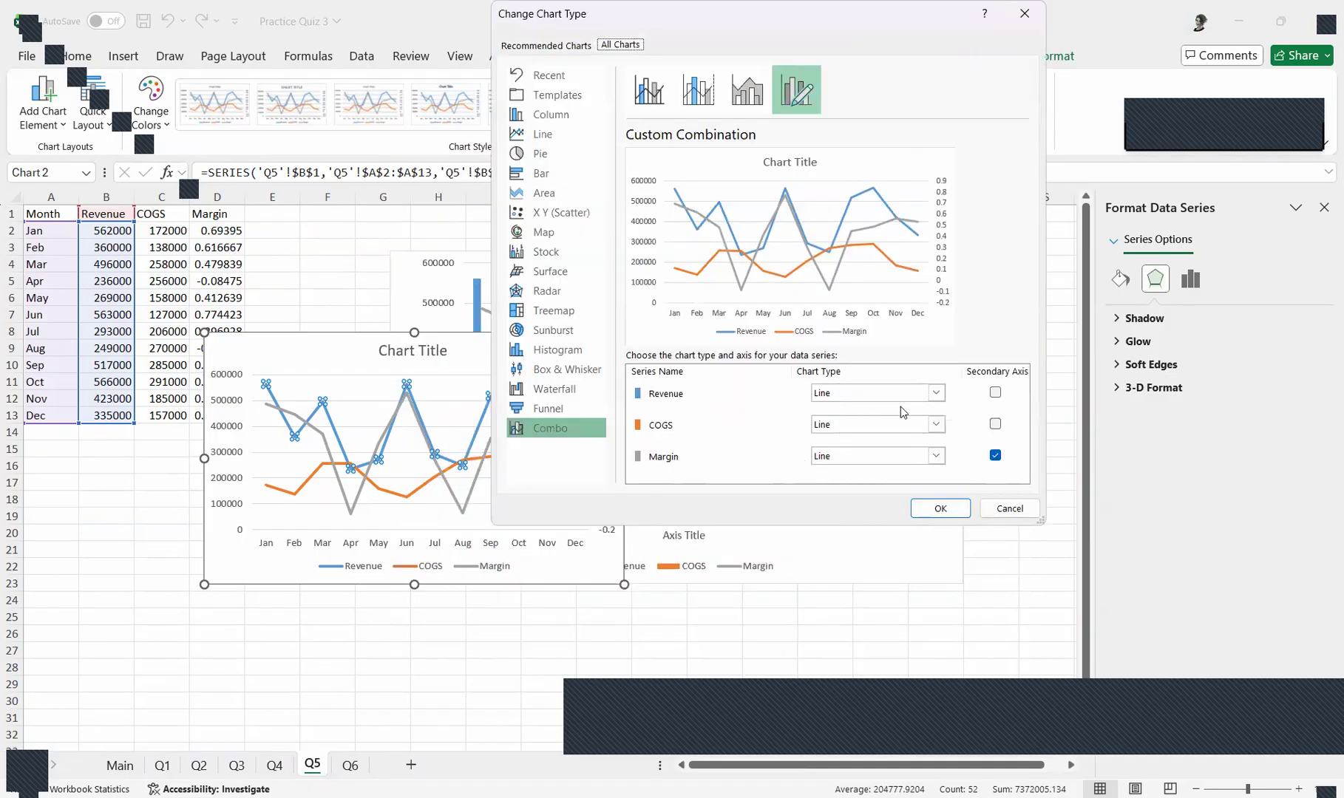
left_click(937, 393)
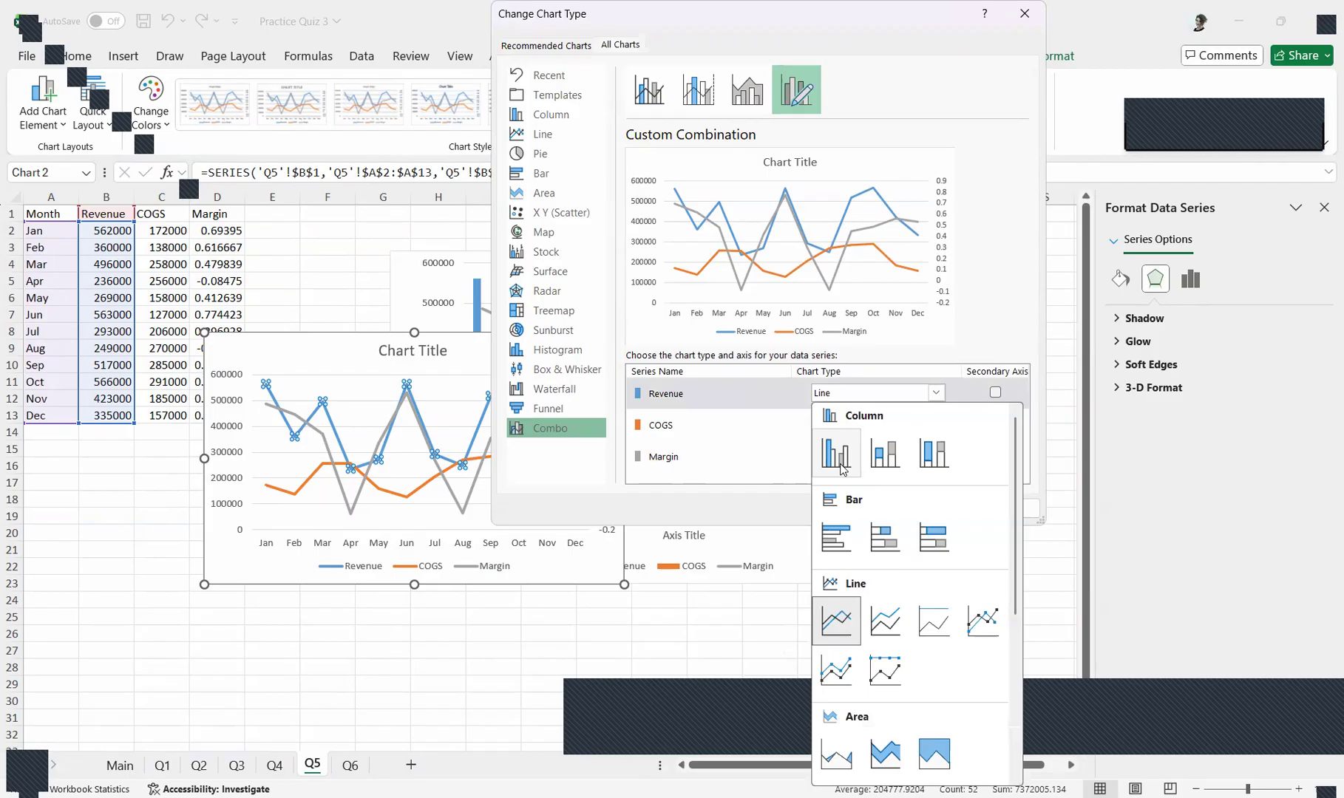
left_click(836, 453)
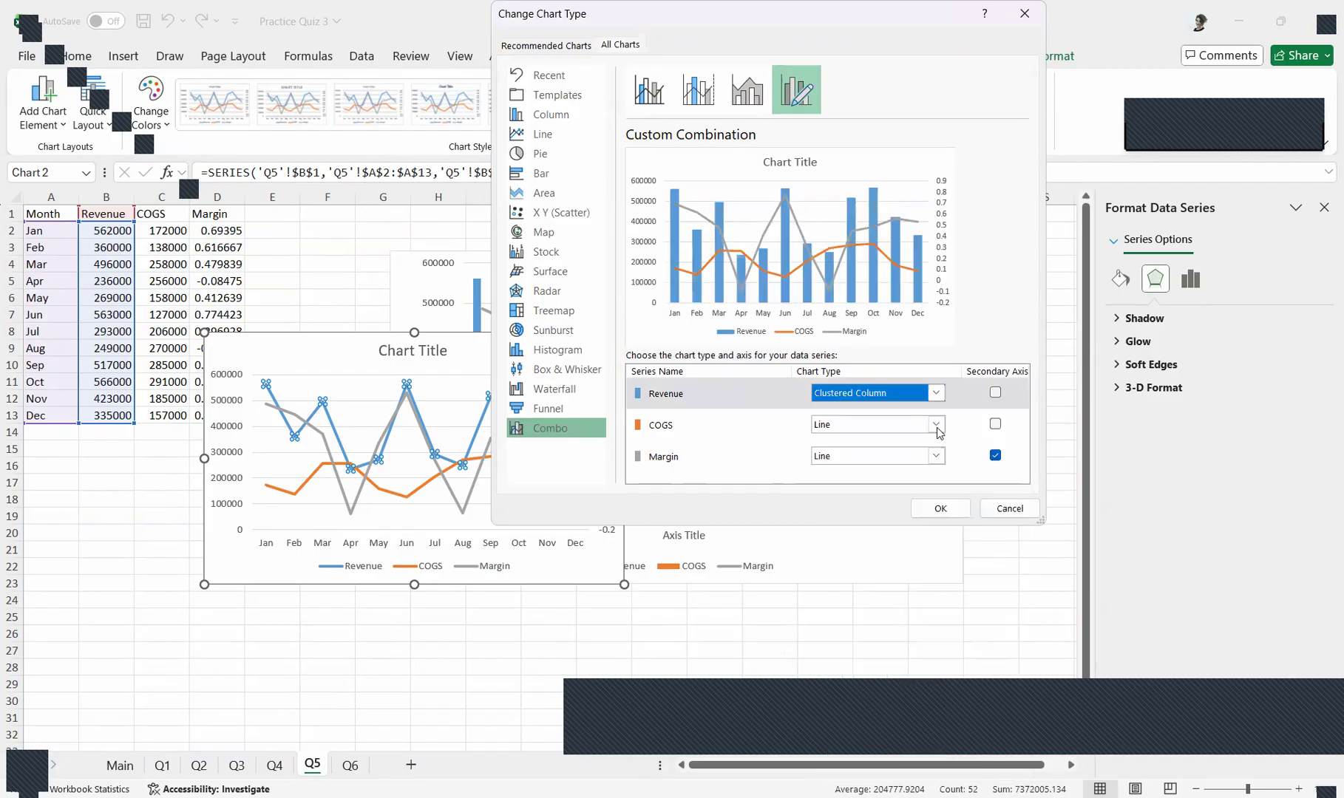
left_click(936, 427)
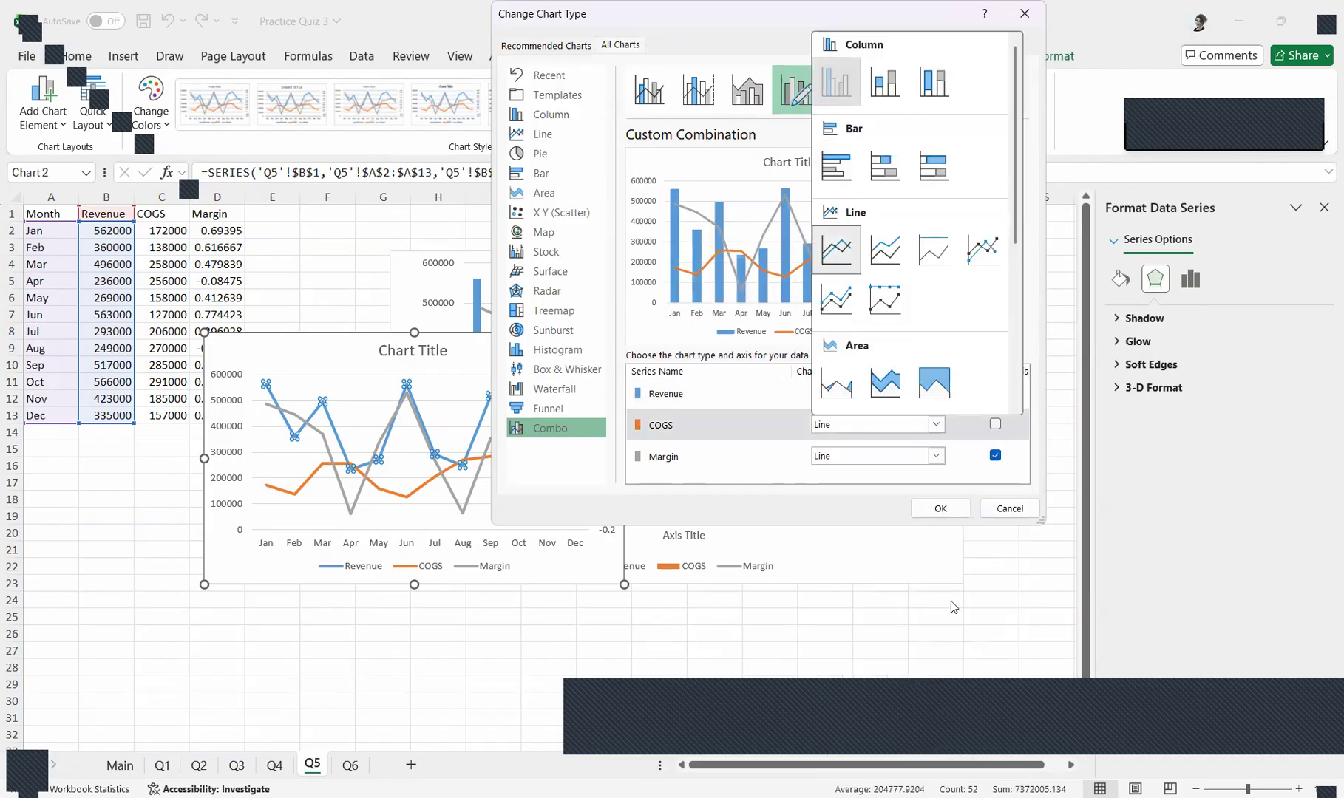
left_click(836, 82)
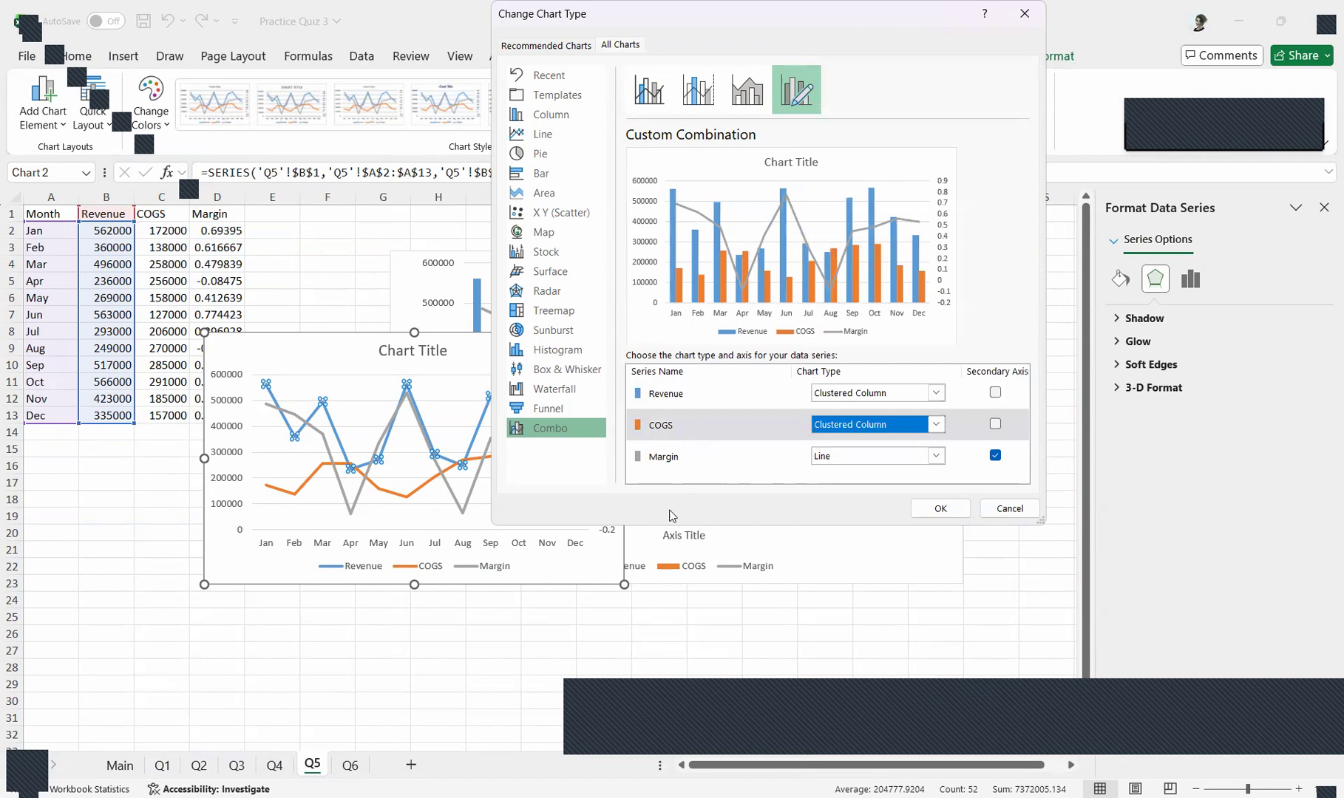
left_click(960, 510)
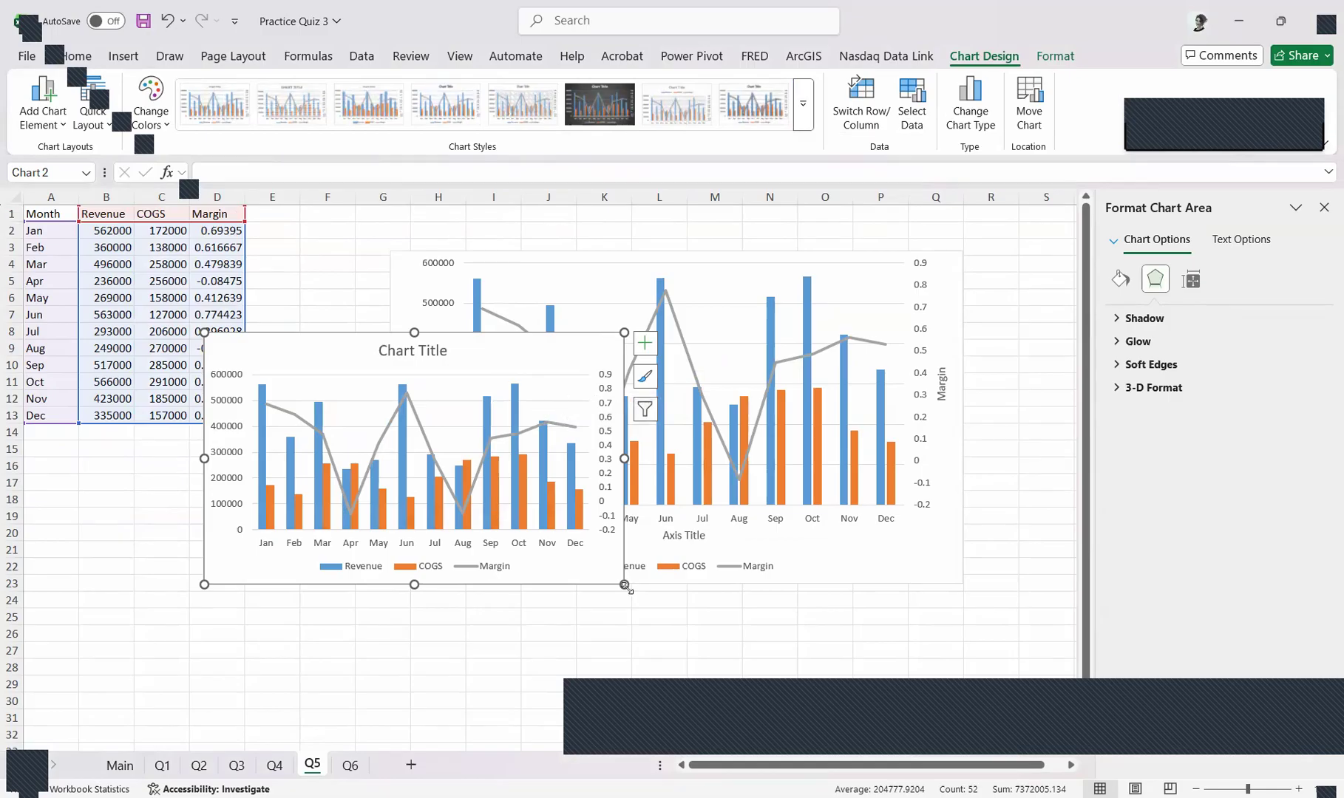
Enlarge the new combo chart, shift it leftward, and add axis titles to it
left_click_drag(624, 583, 721, 600)
left_click_drag(627, 345, 525, 363)
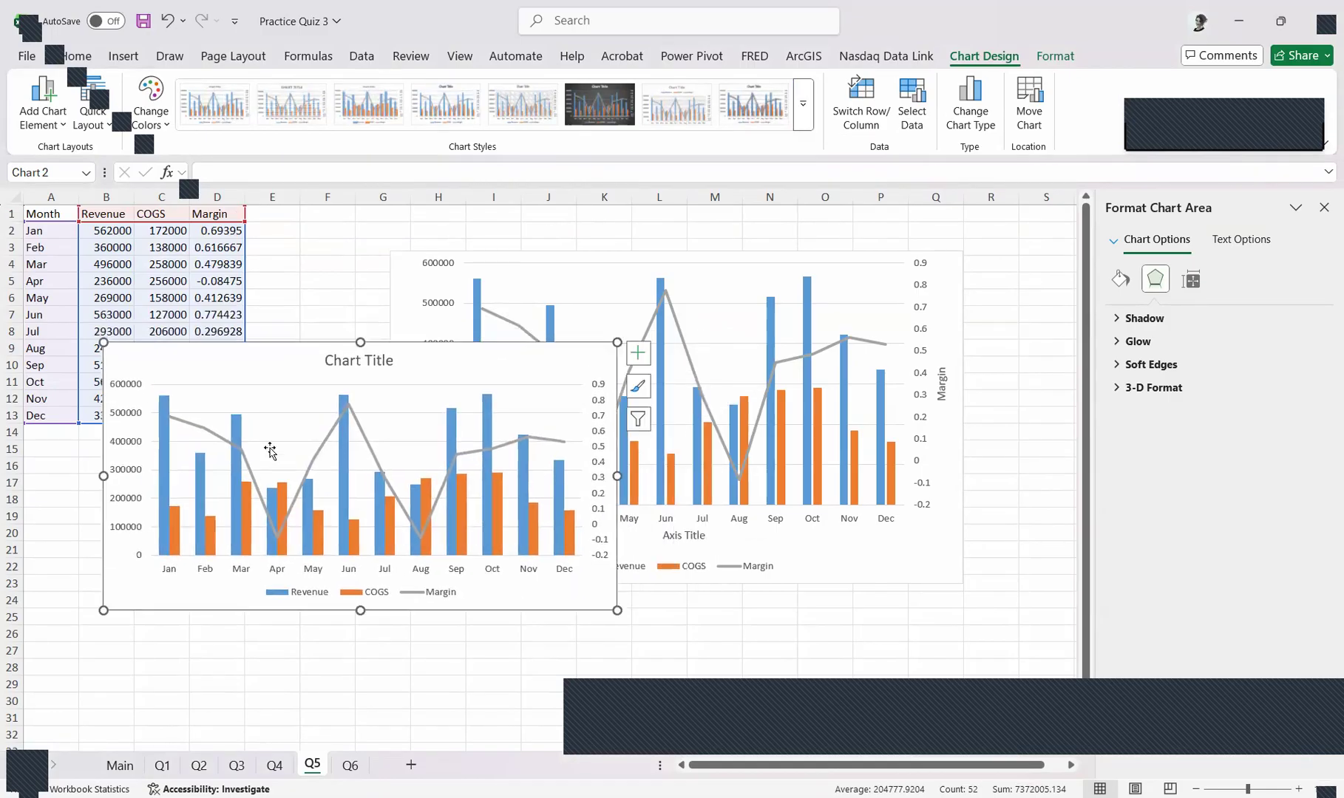
left_click(635, 353)
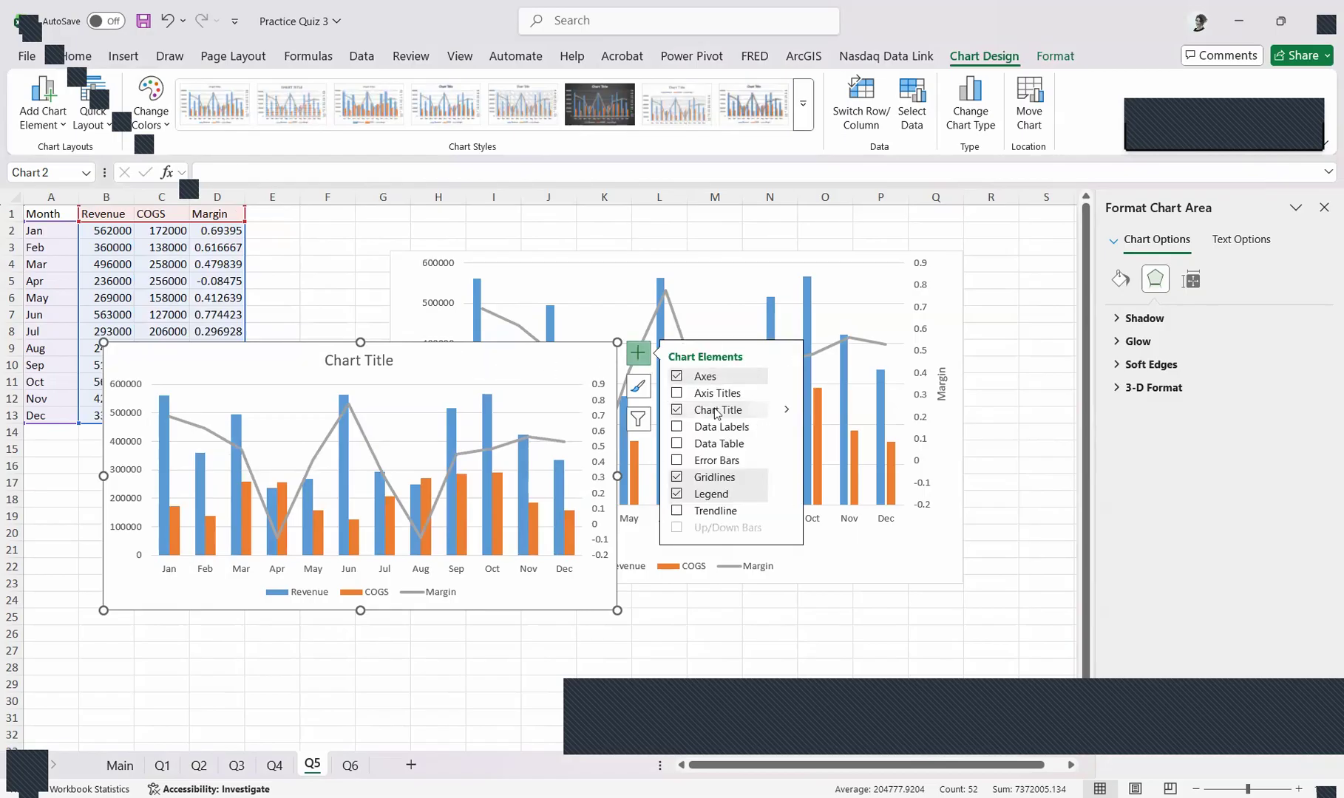
left_click(677, 394)
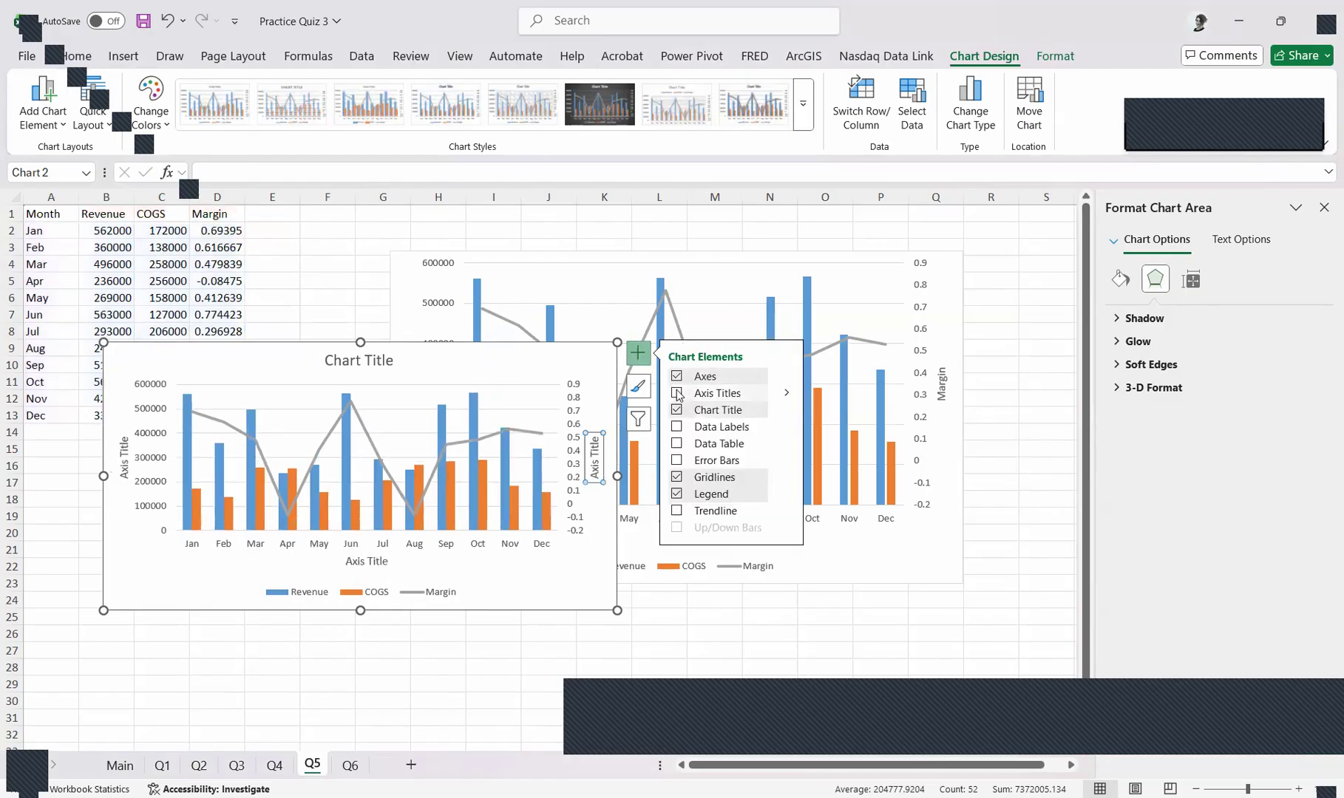
left_click(595, 452)
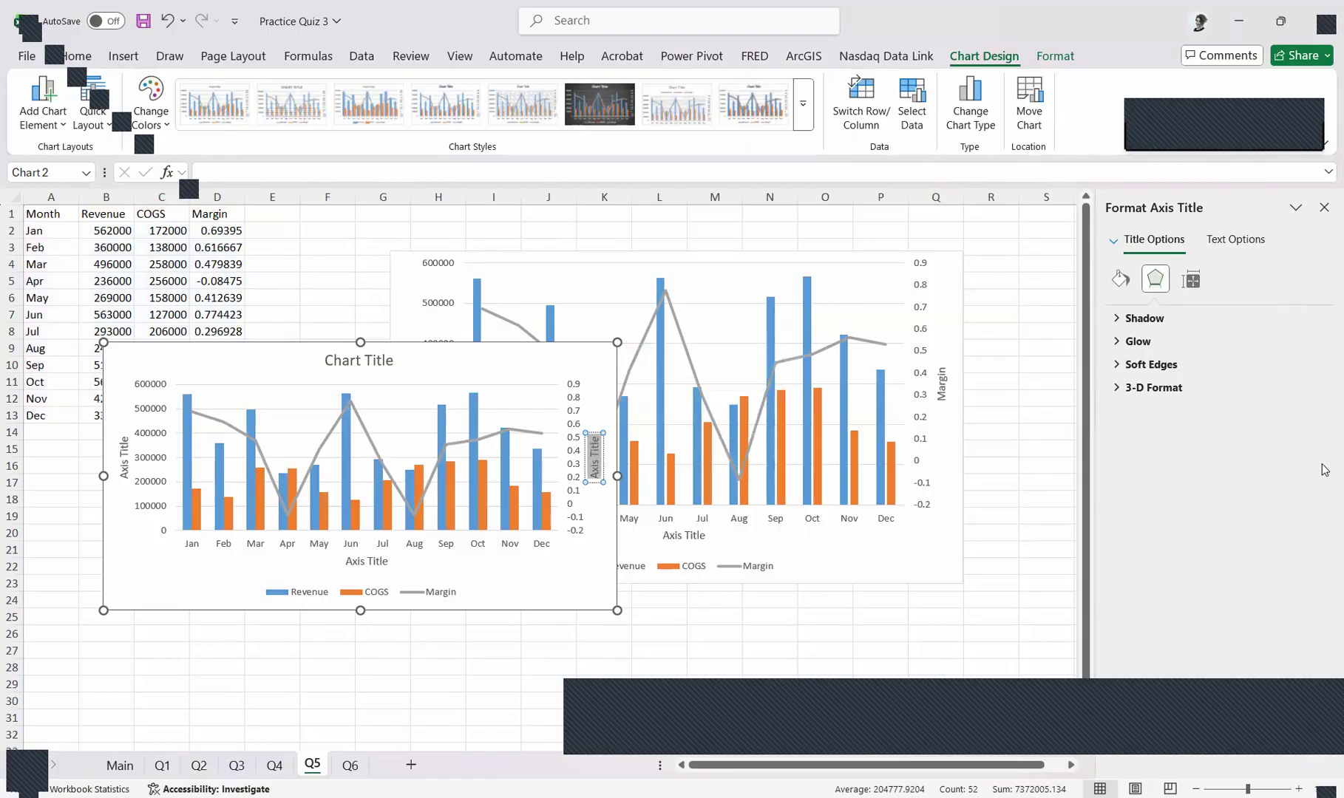
type("M")
key("BackSpace")
key("ctrl+z")
key("ctrl+z")
Link the new chart's secondary vertical axis title to the Margin header in cell D1
left_click(594, 364)
left_click(594, 436)
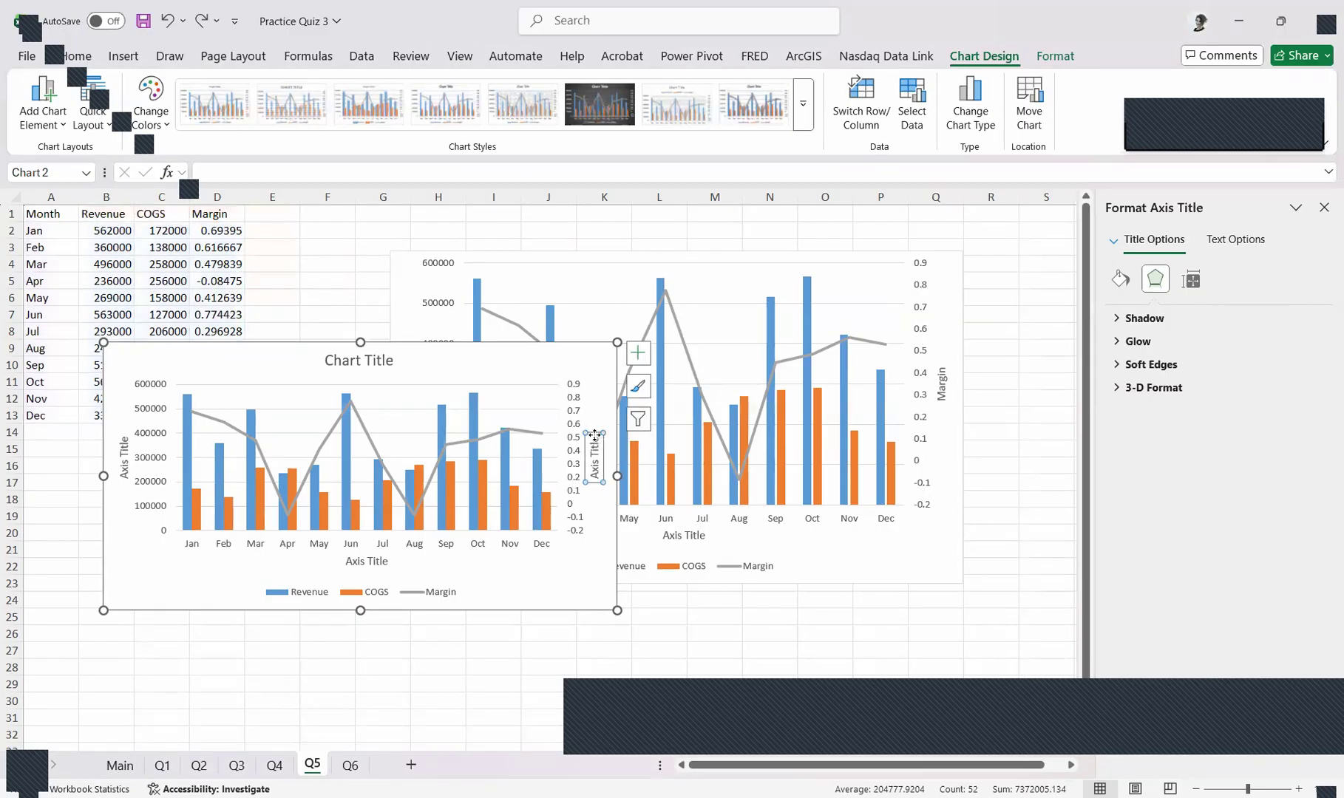
type("=")
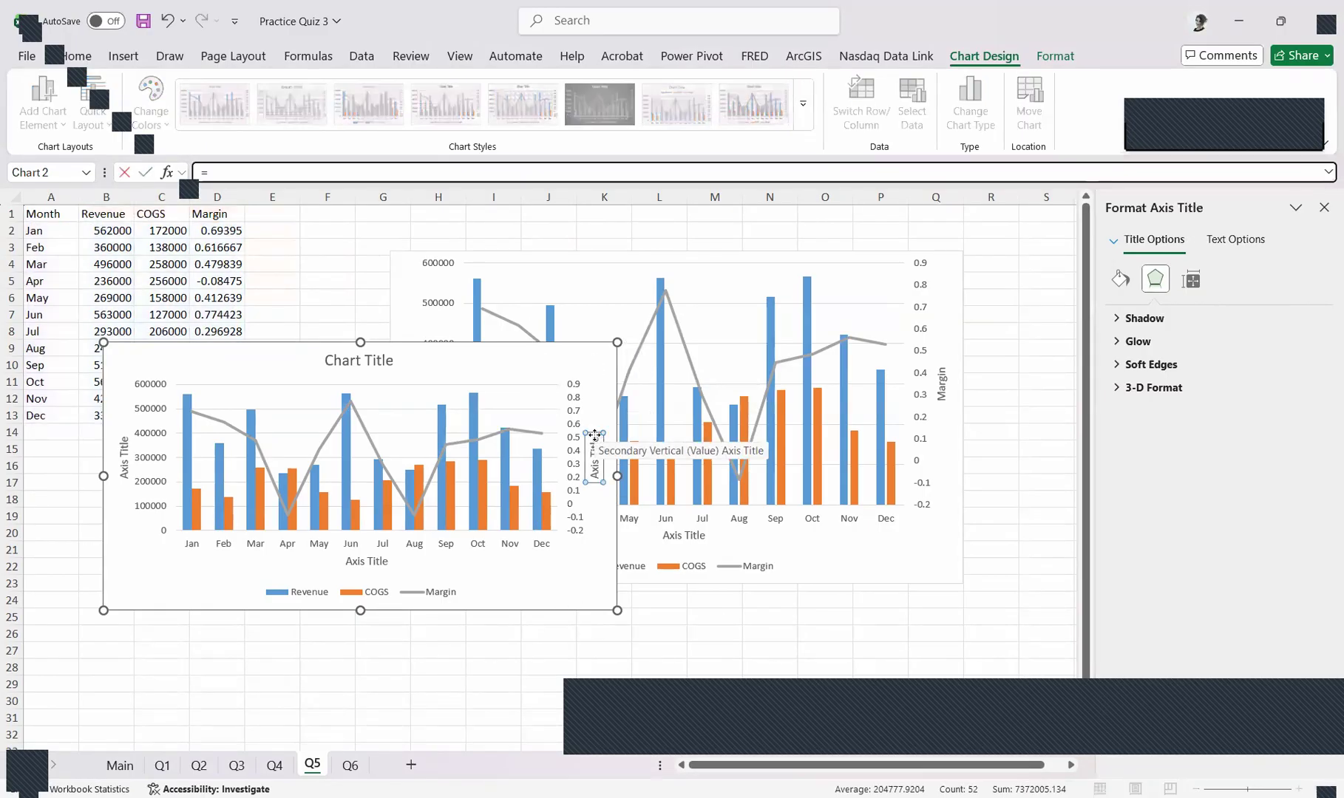
left_click(227, 210)
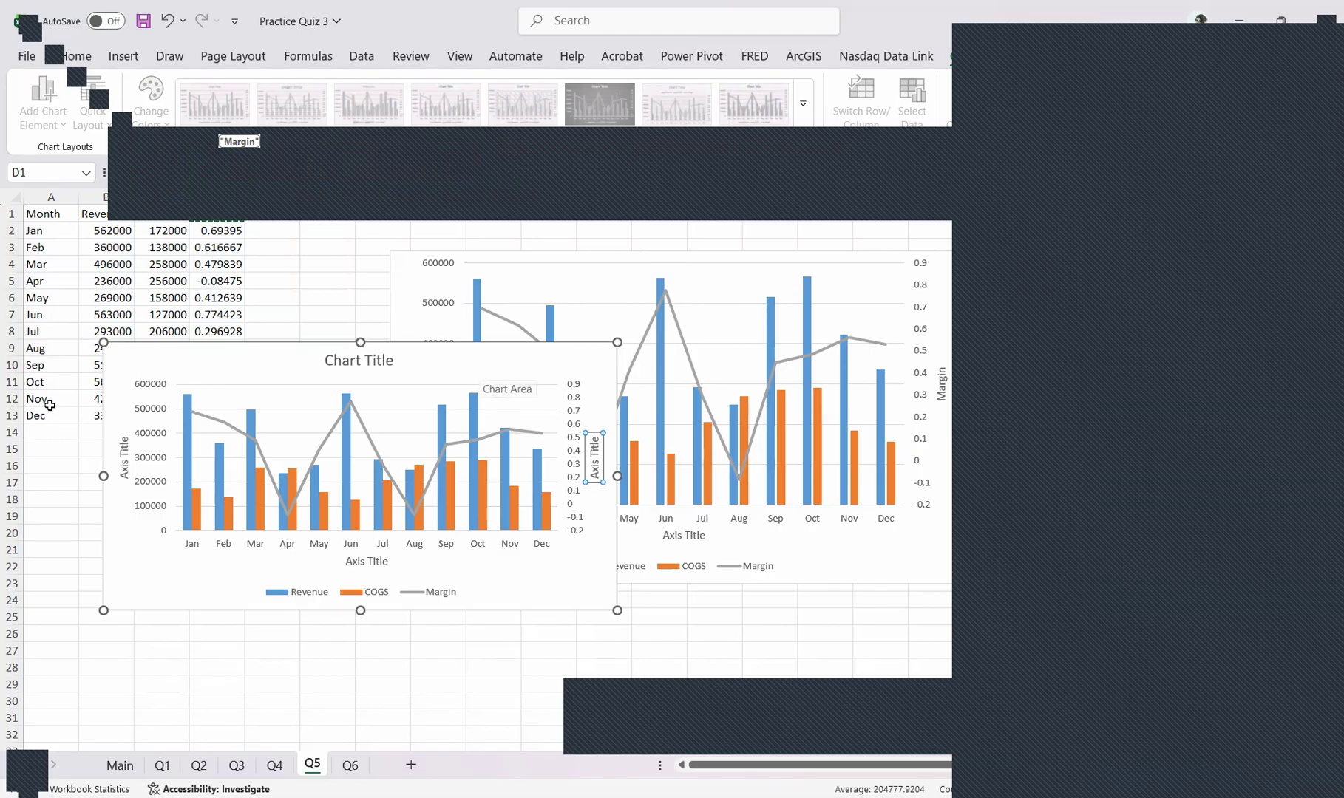
key("Return")
Move the new combo chart downward and change its primary vertical axis title to Revenue/COGS
left_click(122, 447)
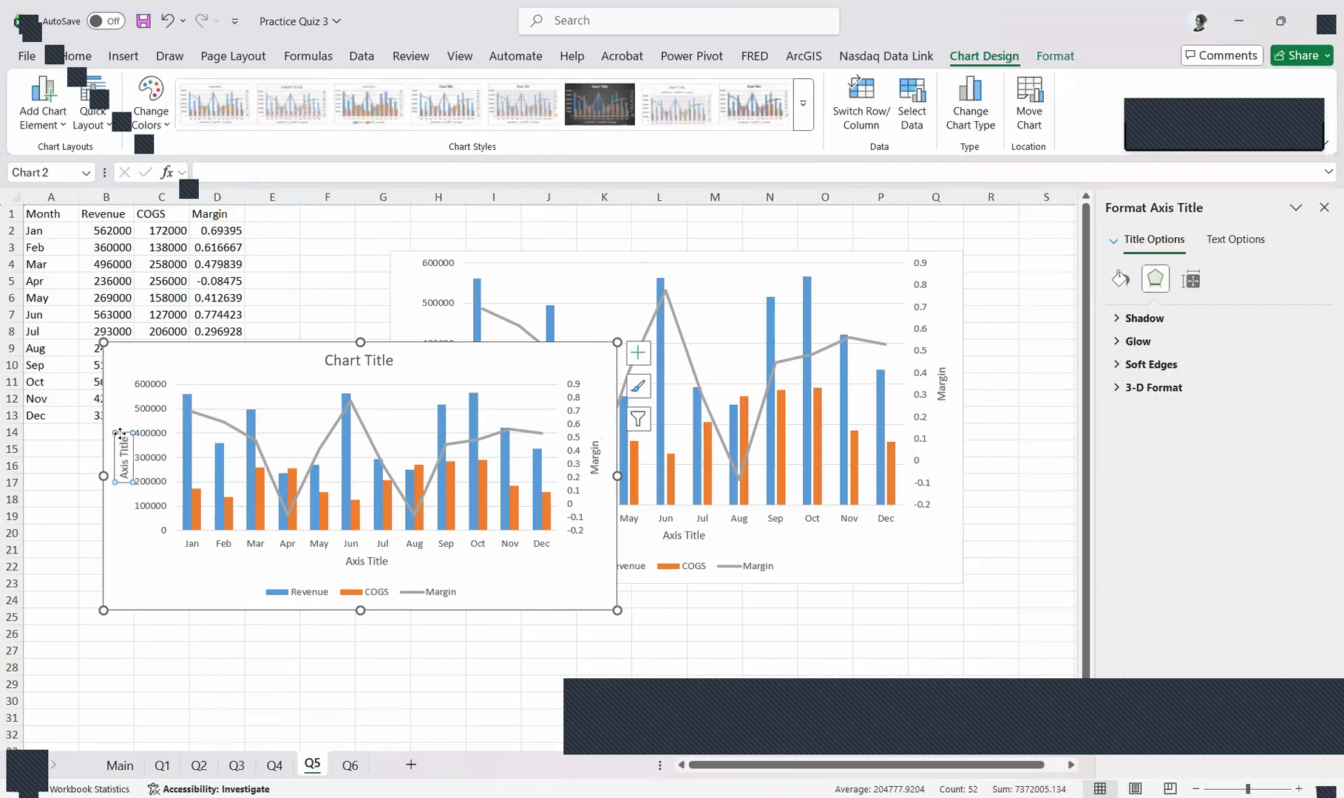
left_click_drag(469, 364, 510, 468)
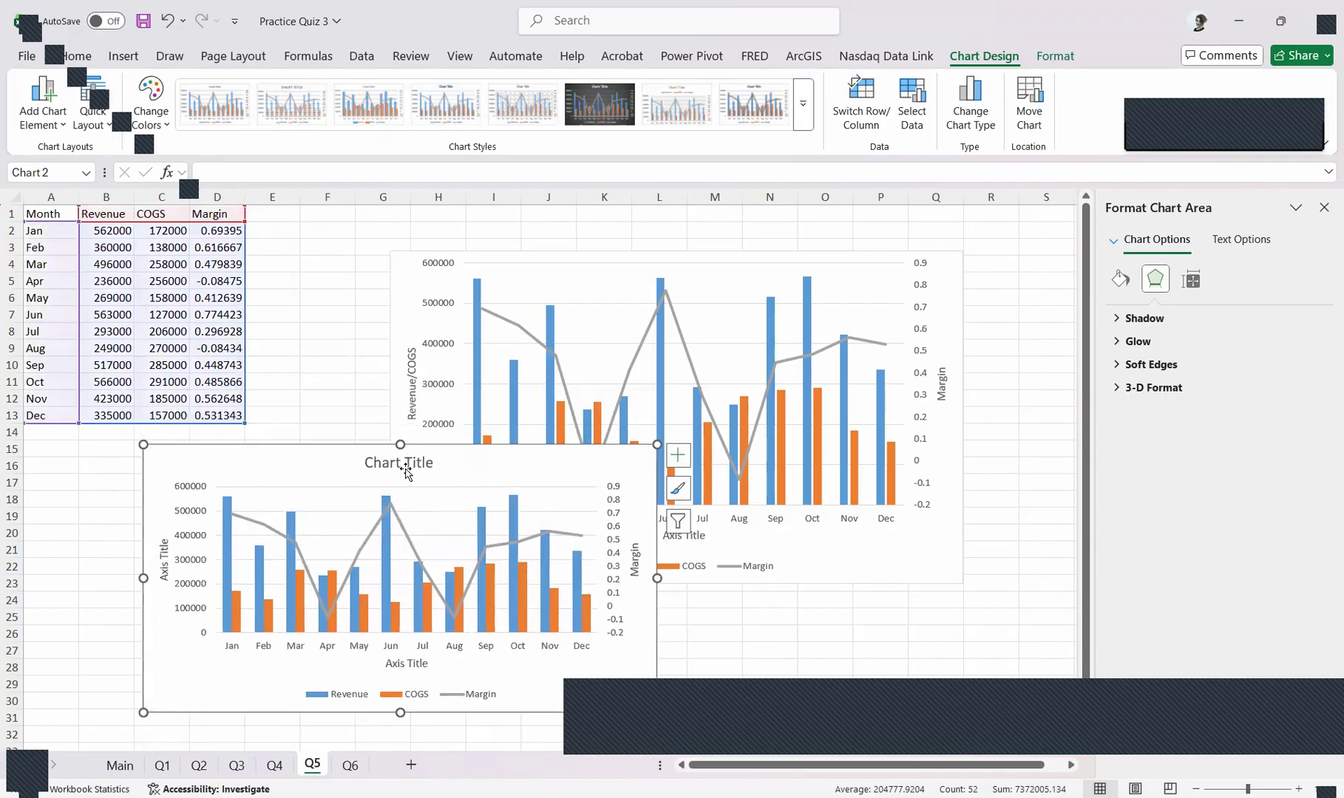
left_click(164, 551)
left_click(164, 546)
left_click(165, 580)
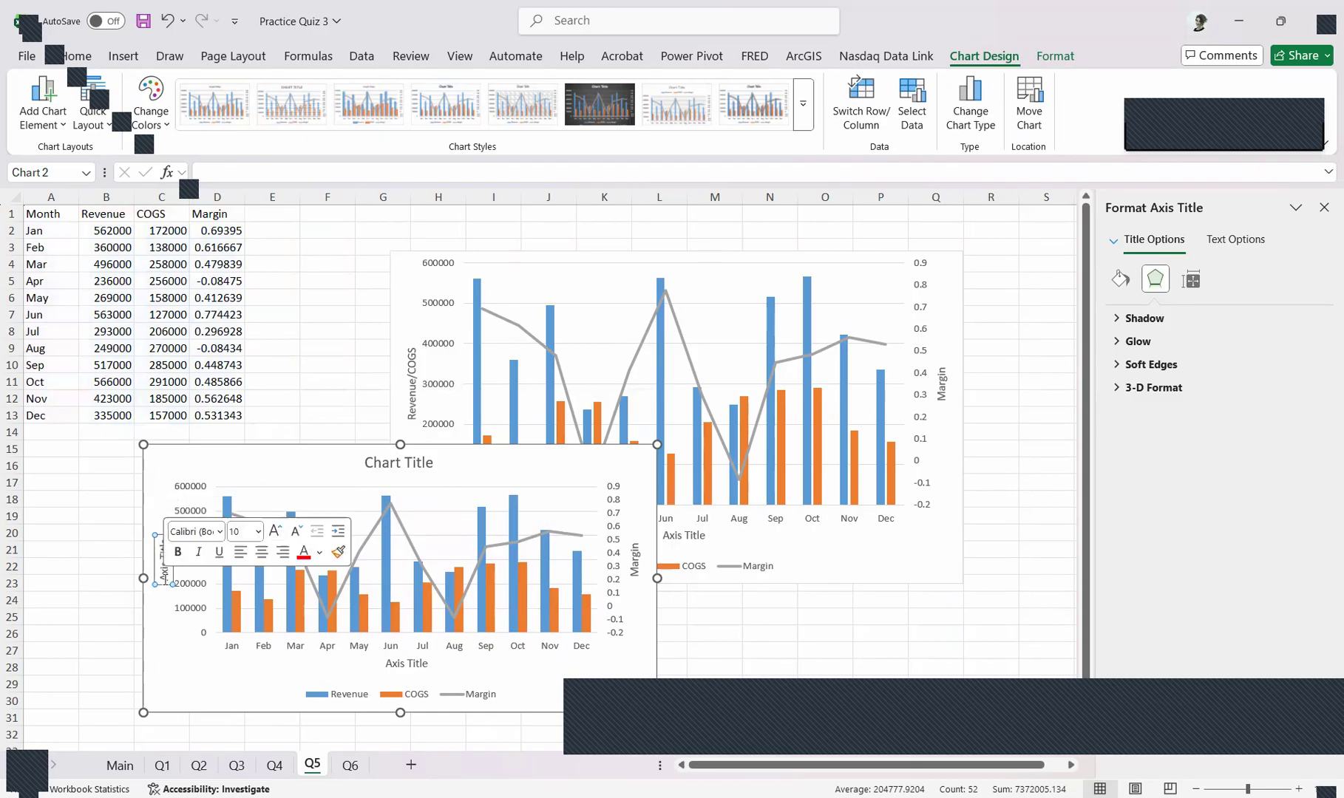
left_click_drag(166, 580, 156, 511)
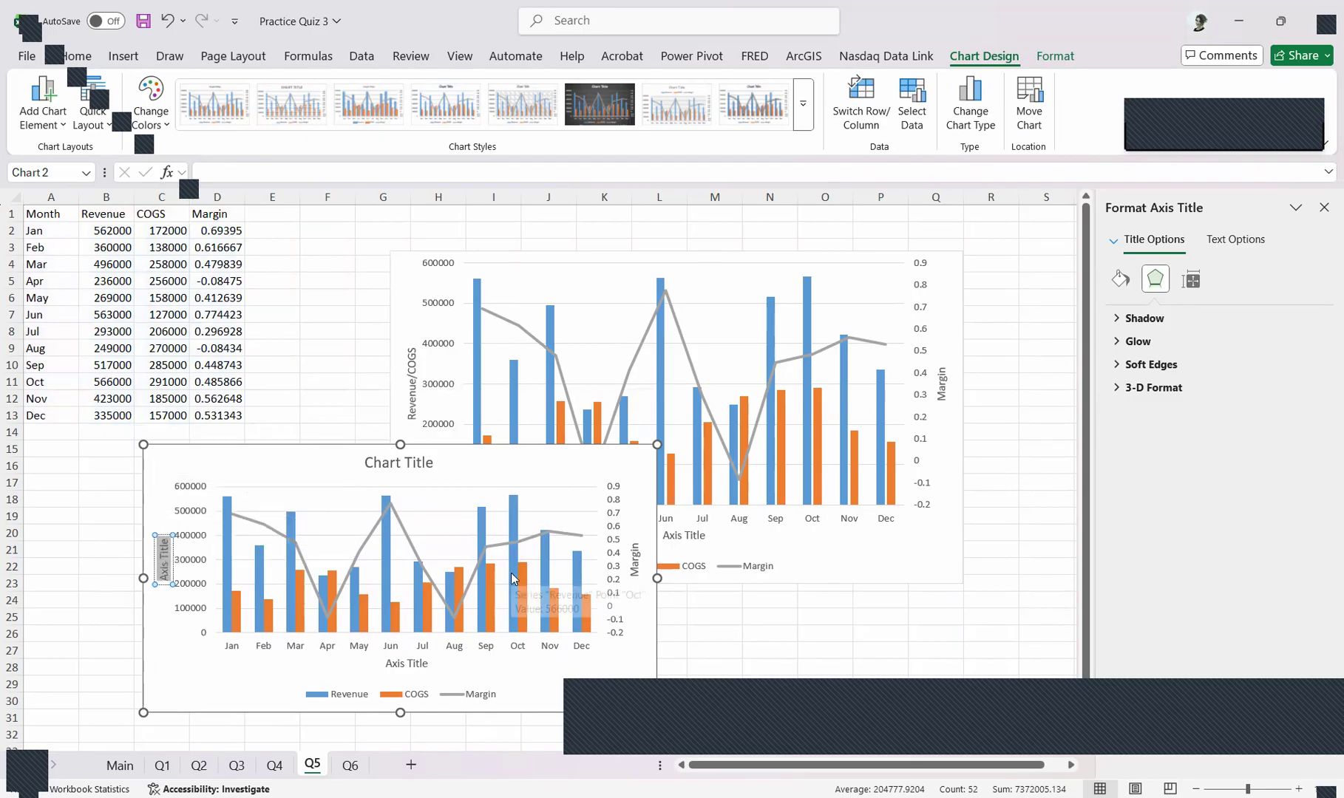
type("Revenue")
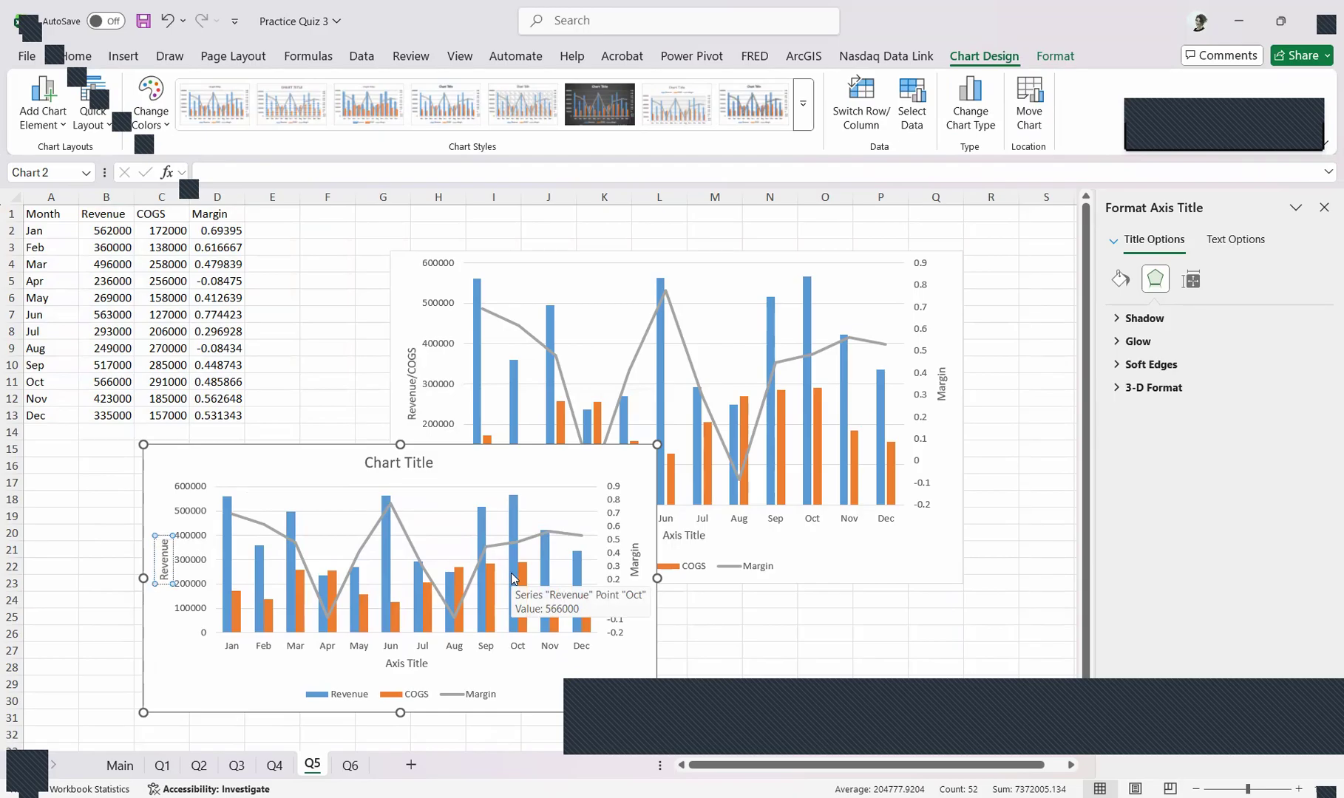
type("/COGS")
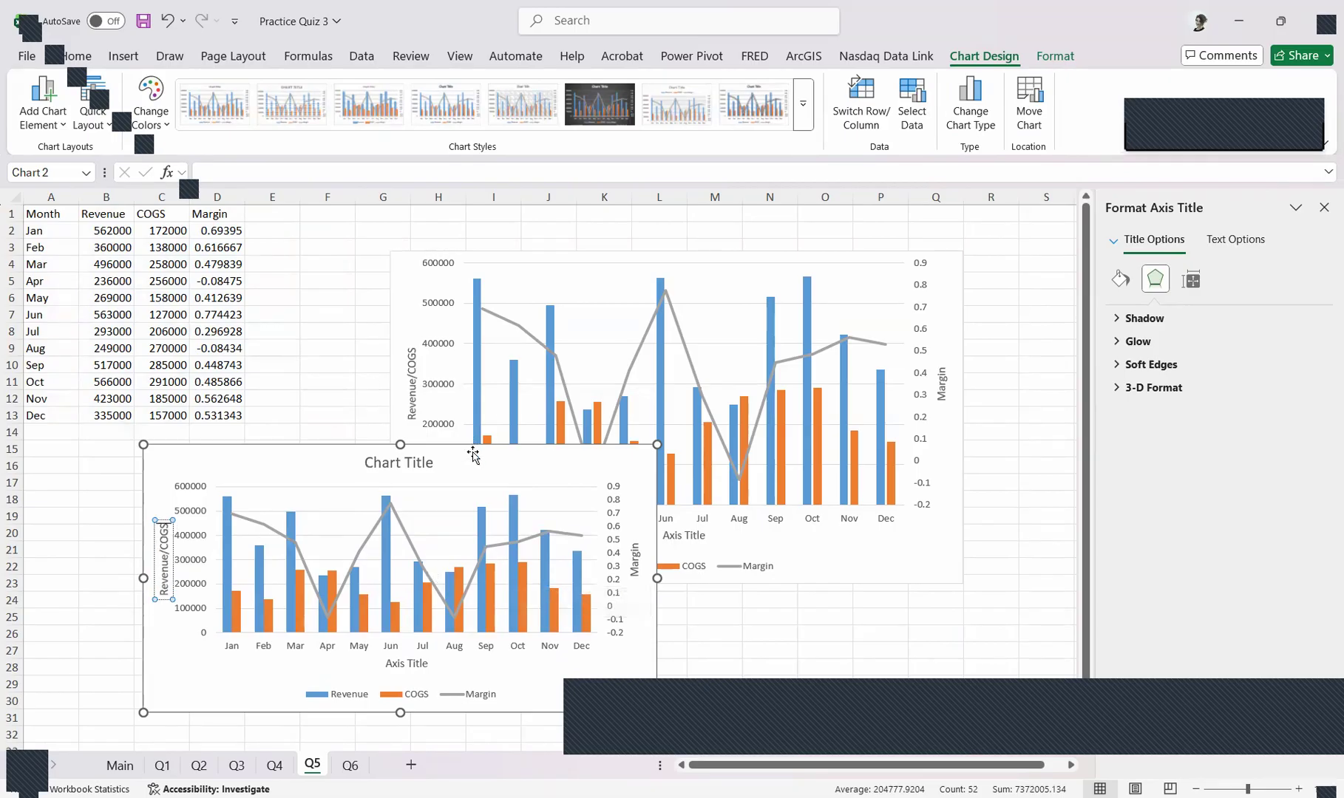
Delete the new combo chart's main title and reposition the chart over the lower part of the data table
left_click_drag(403, 453, 477, 345)
left_click(493, 357)
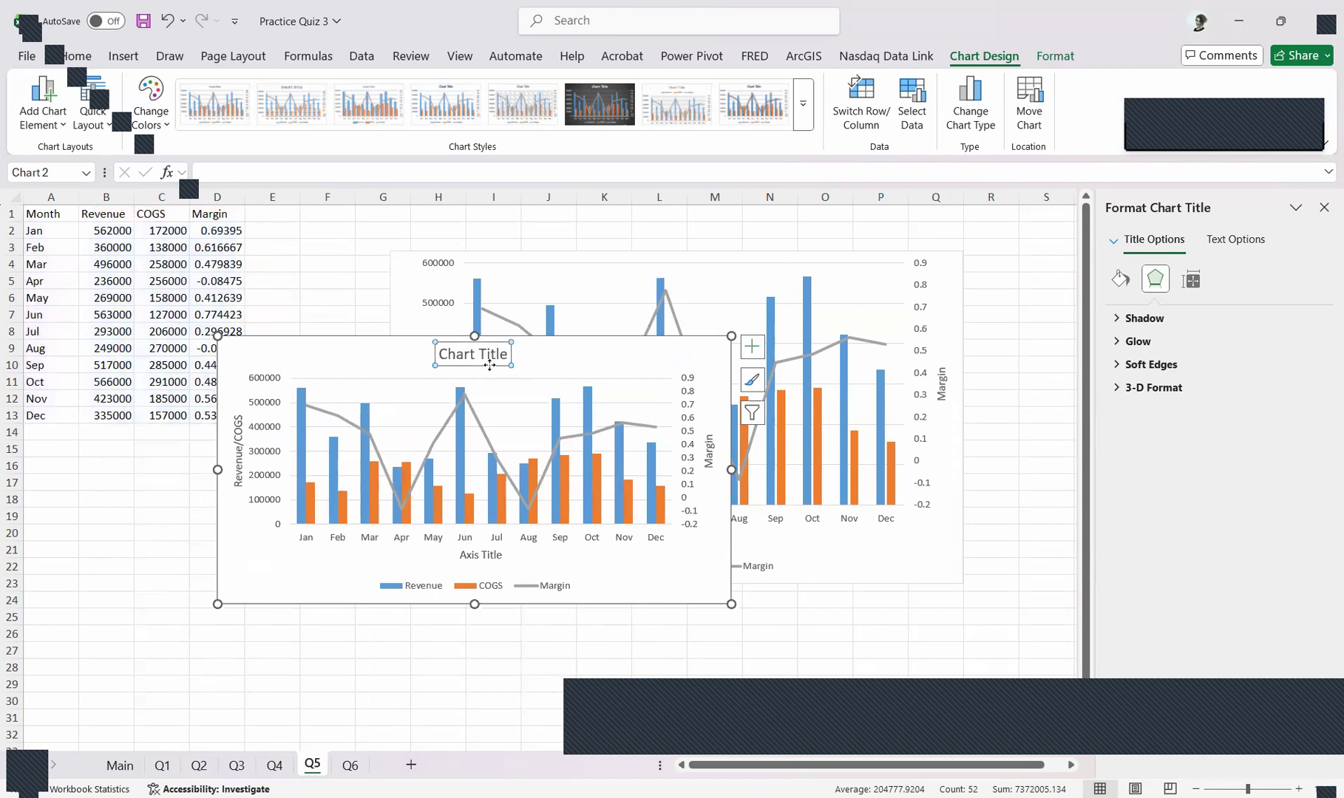
key("Delete")
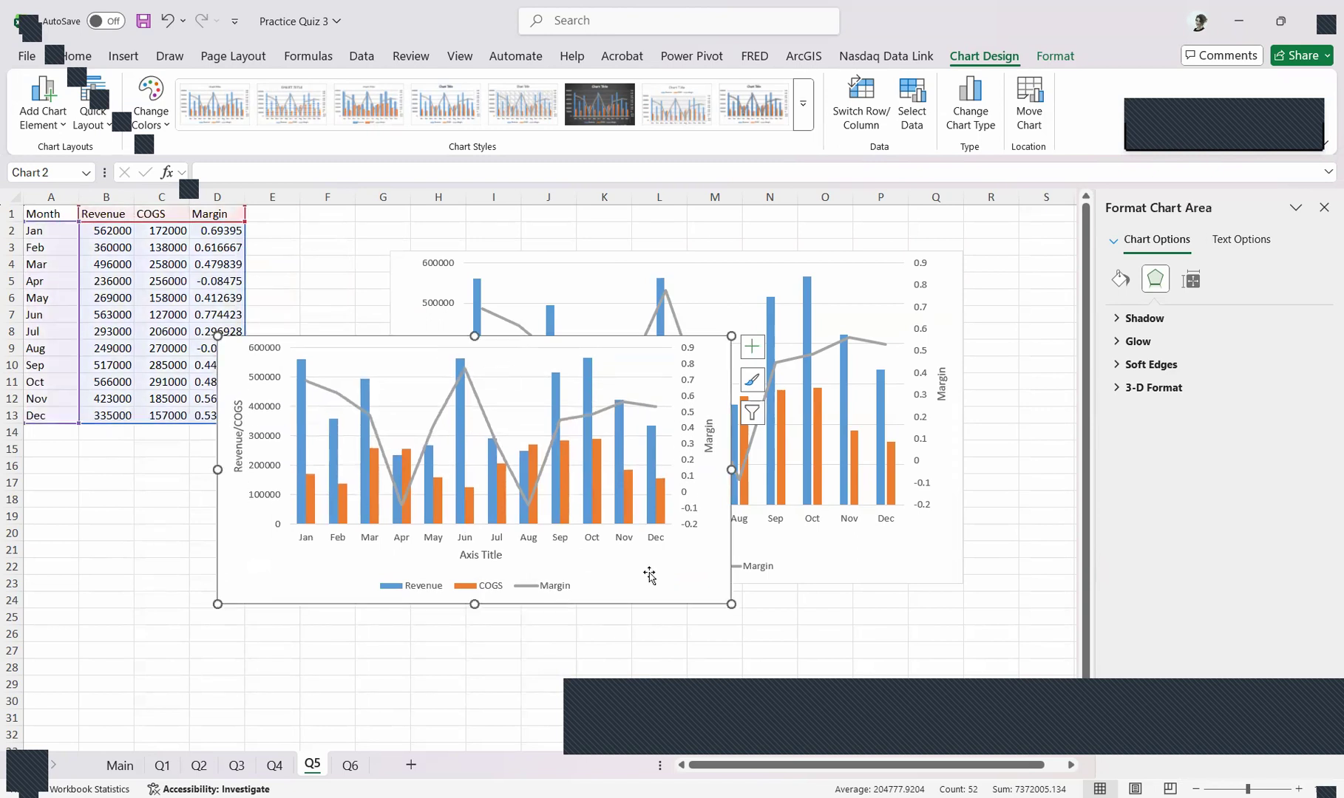
left_click_drag(708, 575, 546, 616)
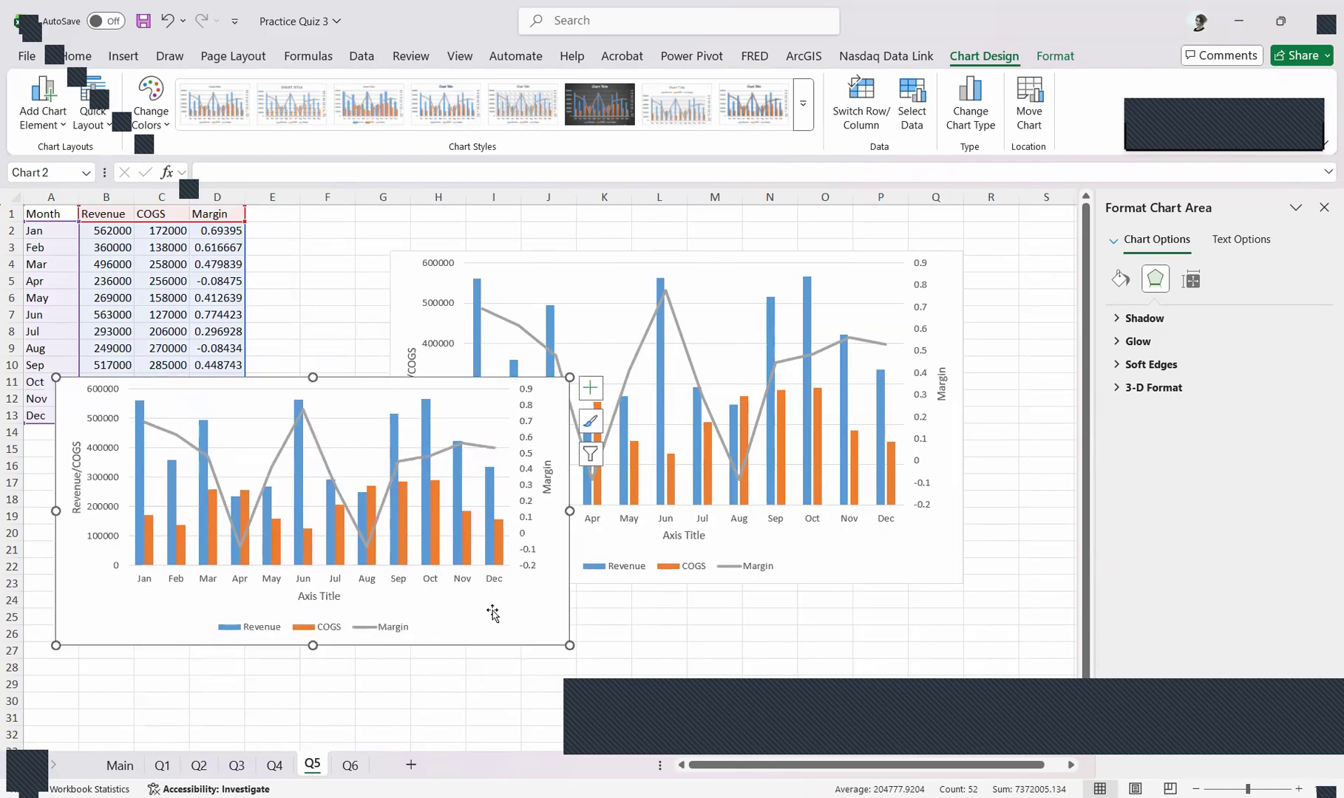
Link the new combo chart's horizontal axis title to the Month header in cell A1
left_click(320, 597)
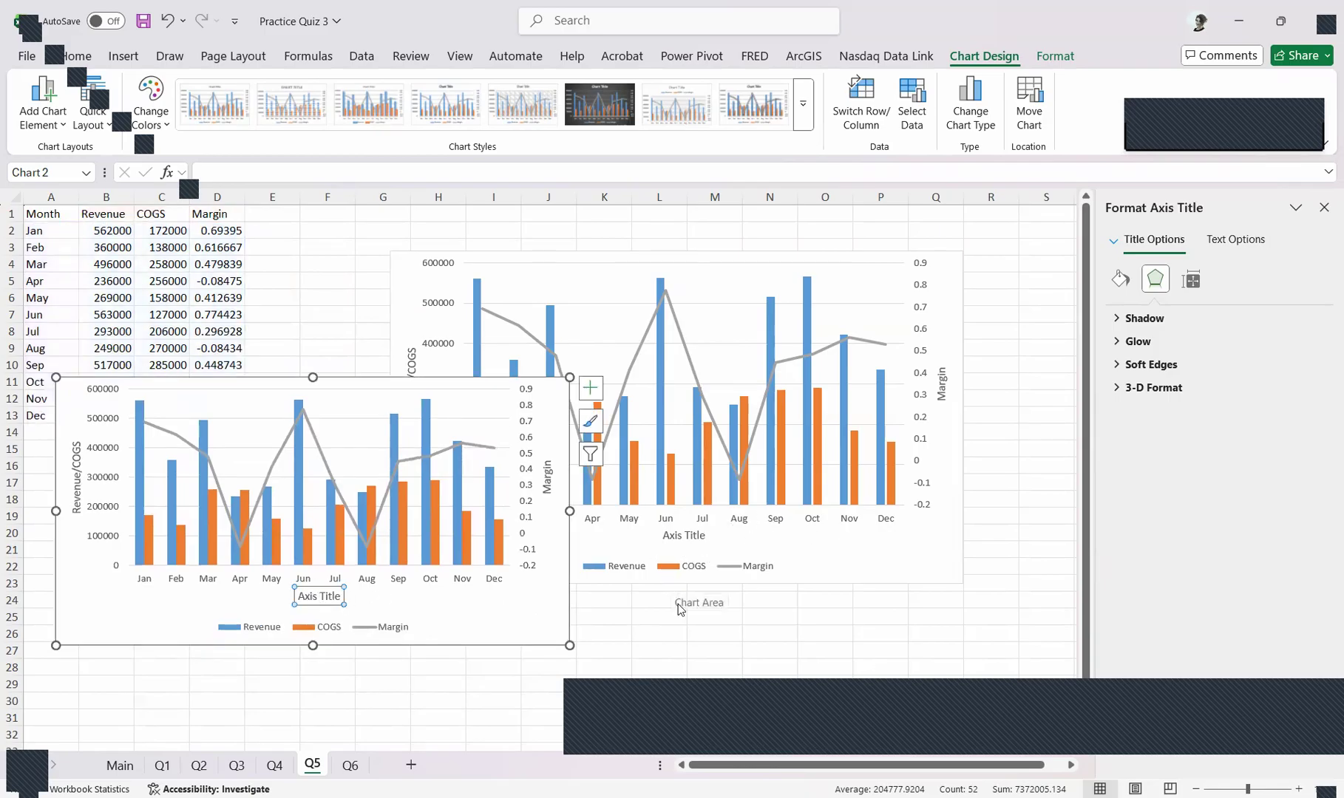
type("=")
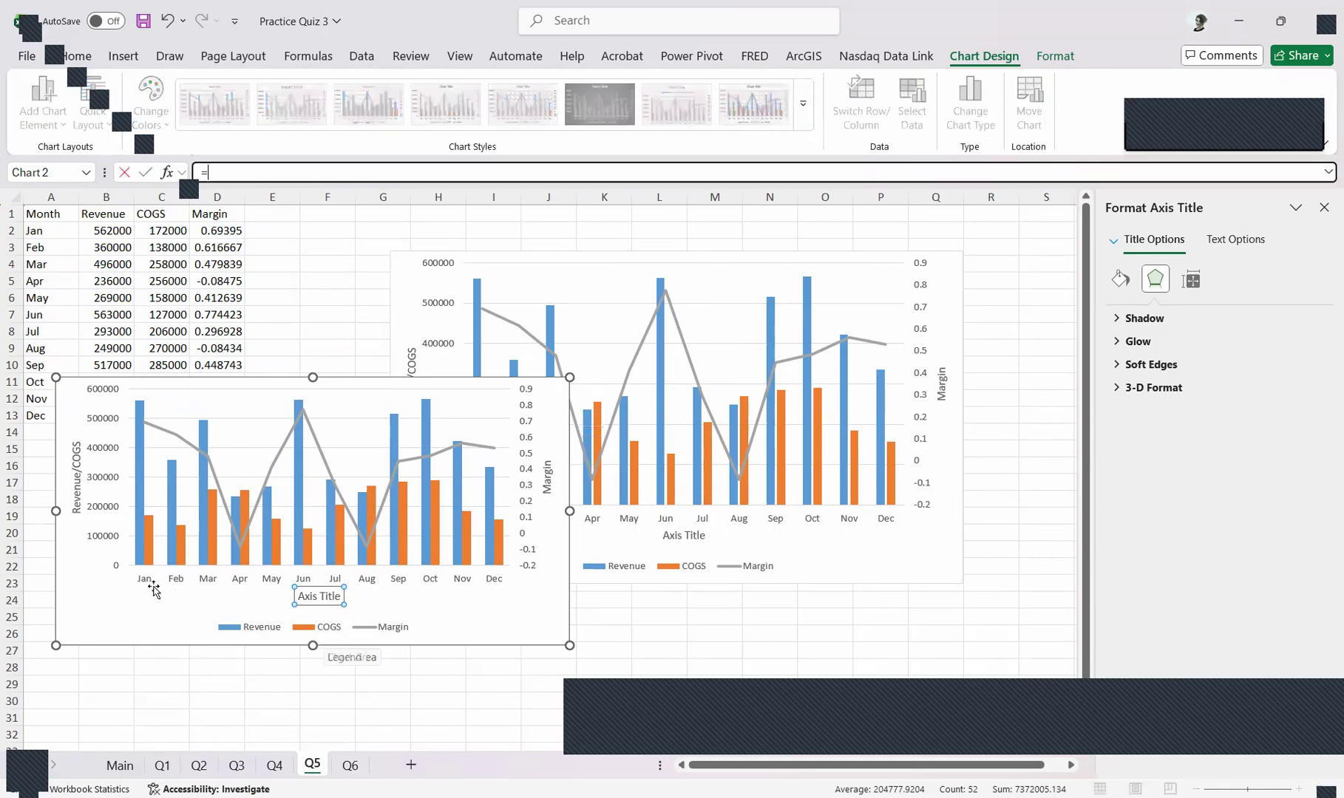
left_click(40, 217)
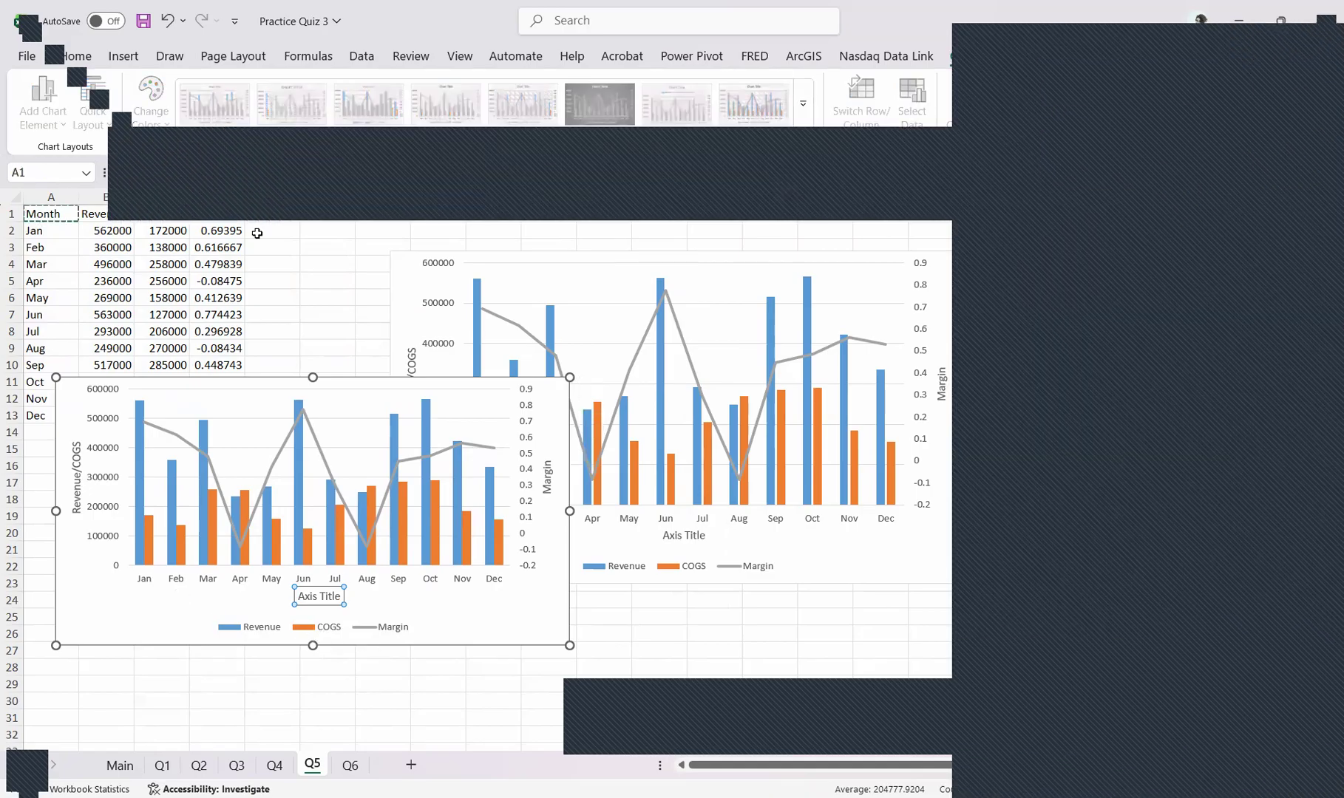
key("Return")
Move the new combo chart up and to the right, enlarge it to about the sample chart's size, and deselect it
left_click_drag(498, 624, 566, 478)
left_click_drag(639, 523, 698, 572)
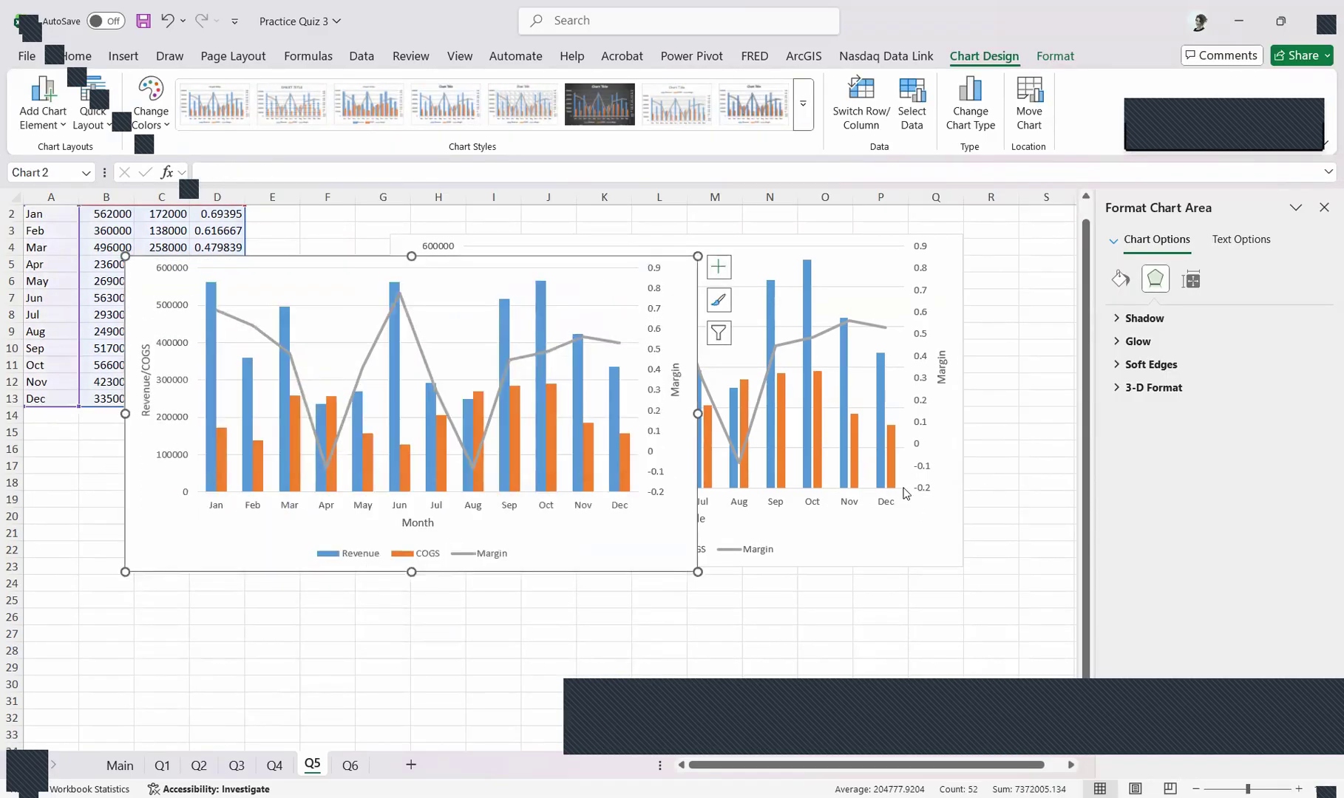
left_click(473, 487)
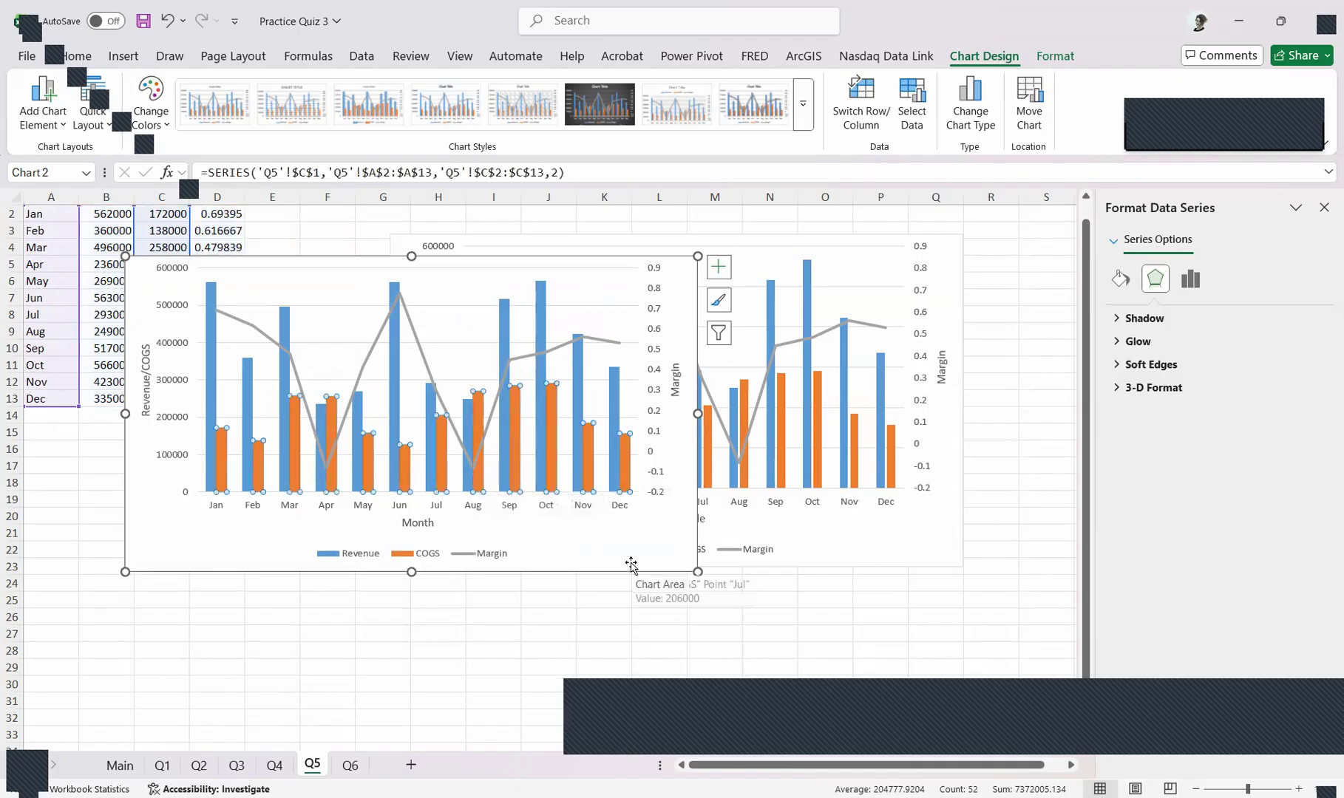
left_click(431, 605)
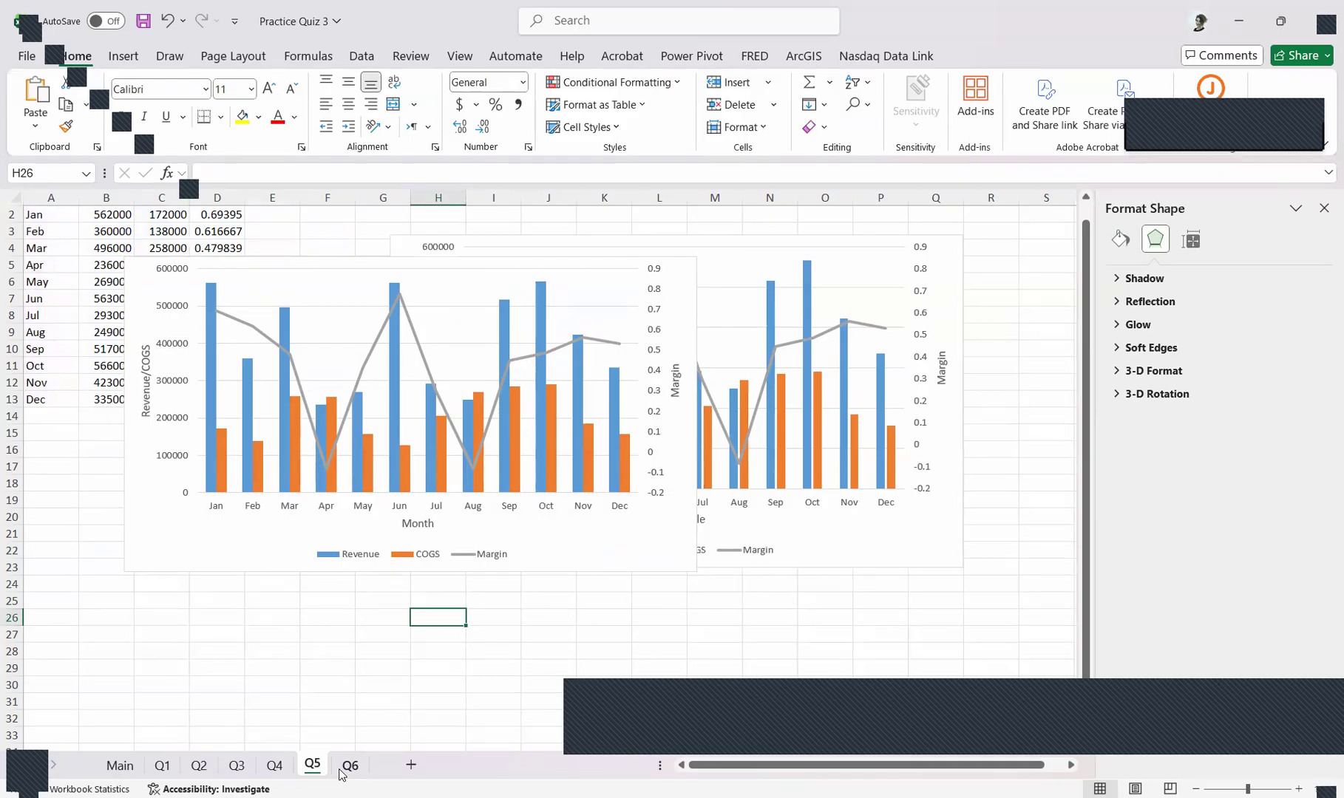
Open the Q6 sheet and show the start of its data with the sample scatter charts
left_click(348, 766)
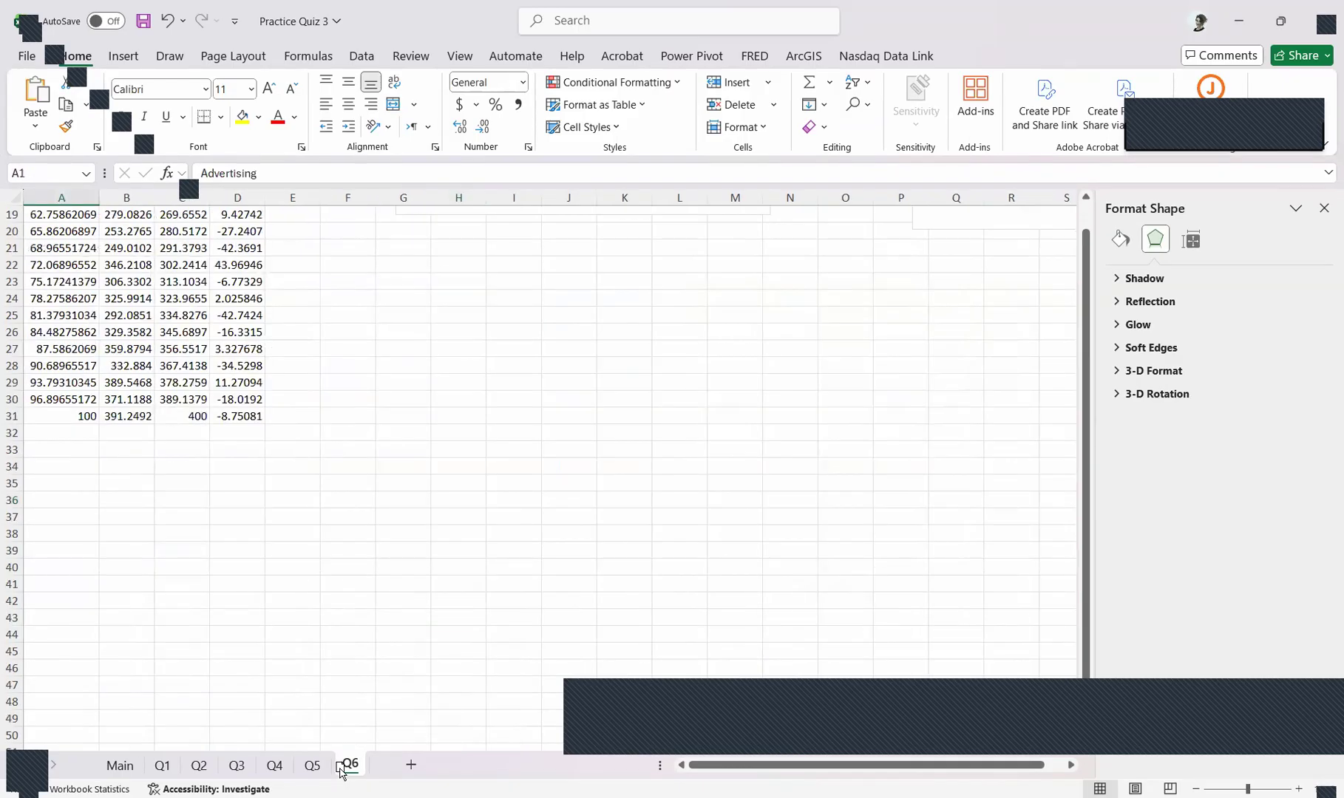
left_click(312, 765)
left_click(351, 766)
scroll(6, 412, "down", 2)
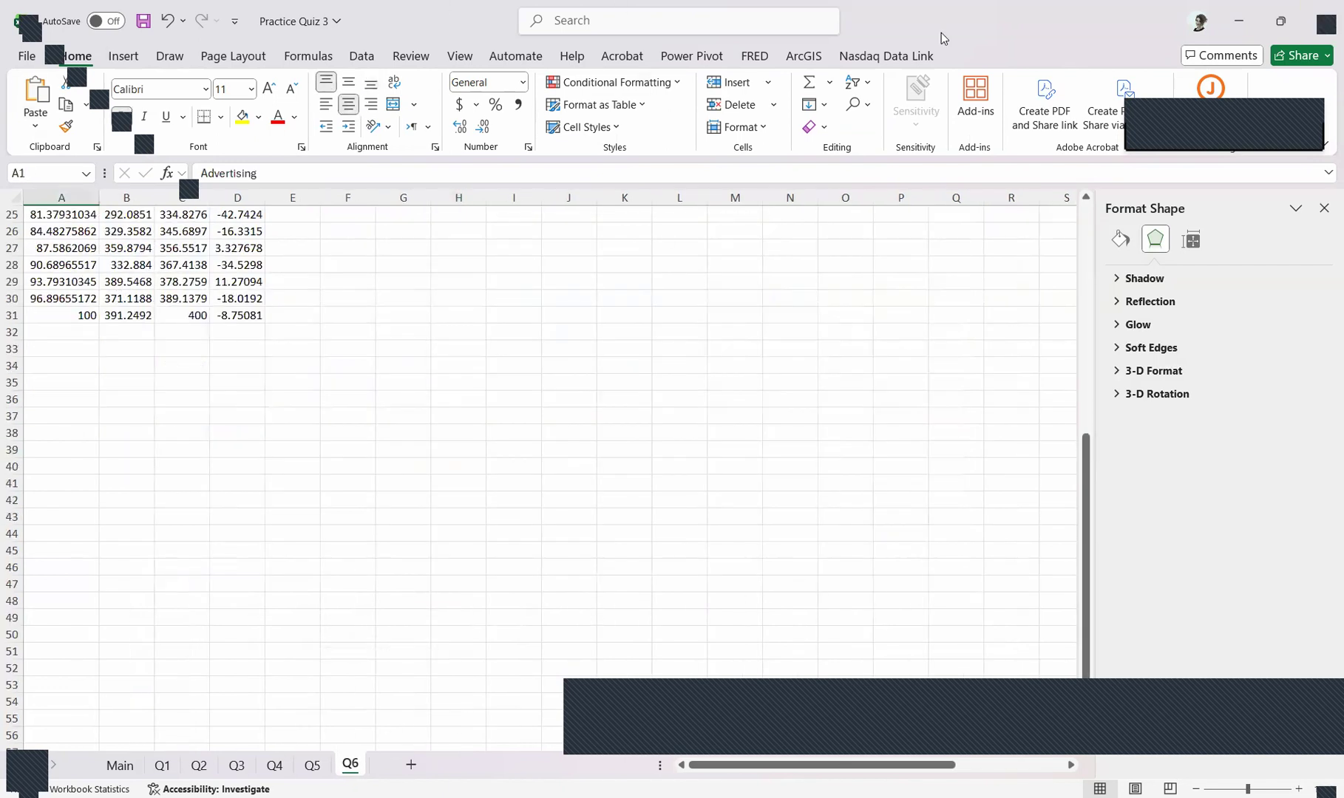
scroll(656, 485, "up", 4)
scroll(1084, 469, "up", 4)
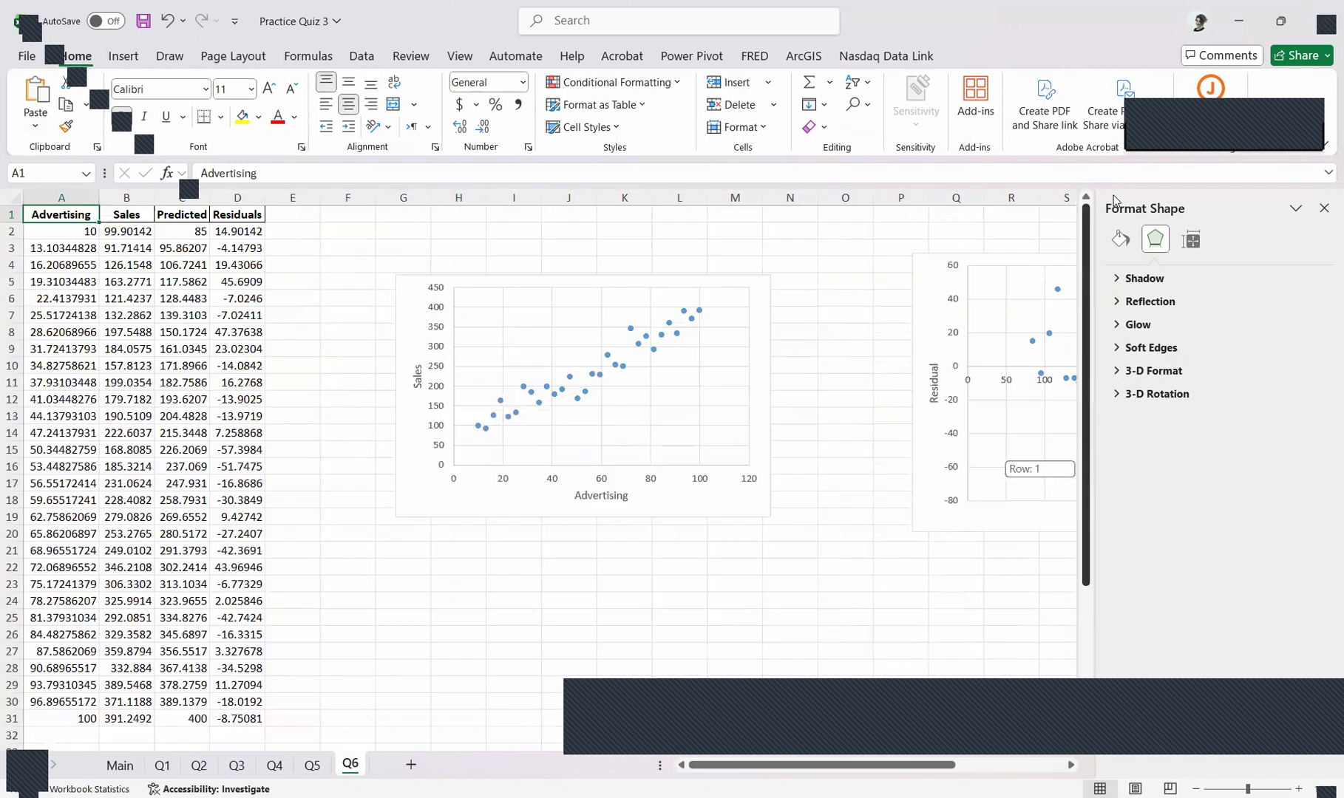
Shift the sample Residual and Sales scatter charts leftward, comparing their axis titles with the data columns
left_click_drag(954, 272, 837, 271)
left_click(286, 235)
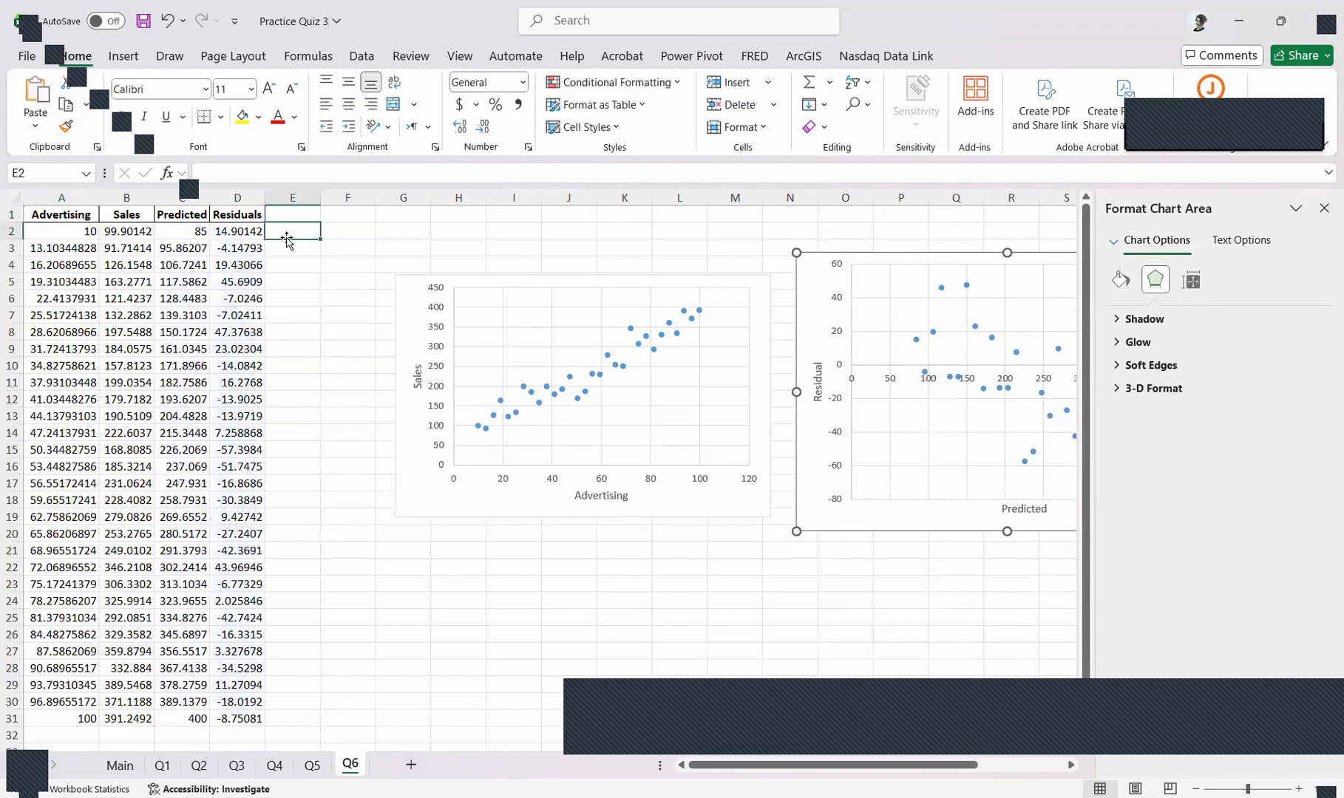
left_click_drag(41, 194, 111, 193)
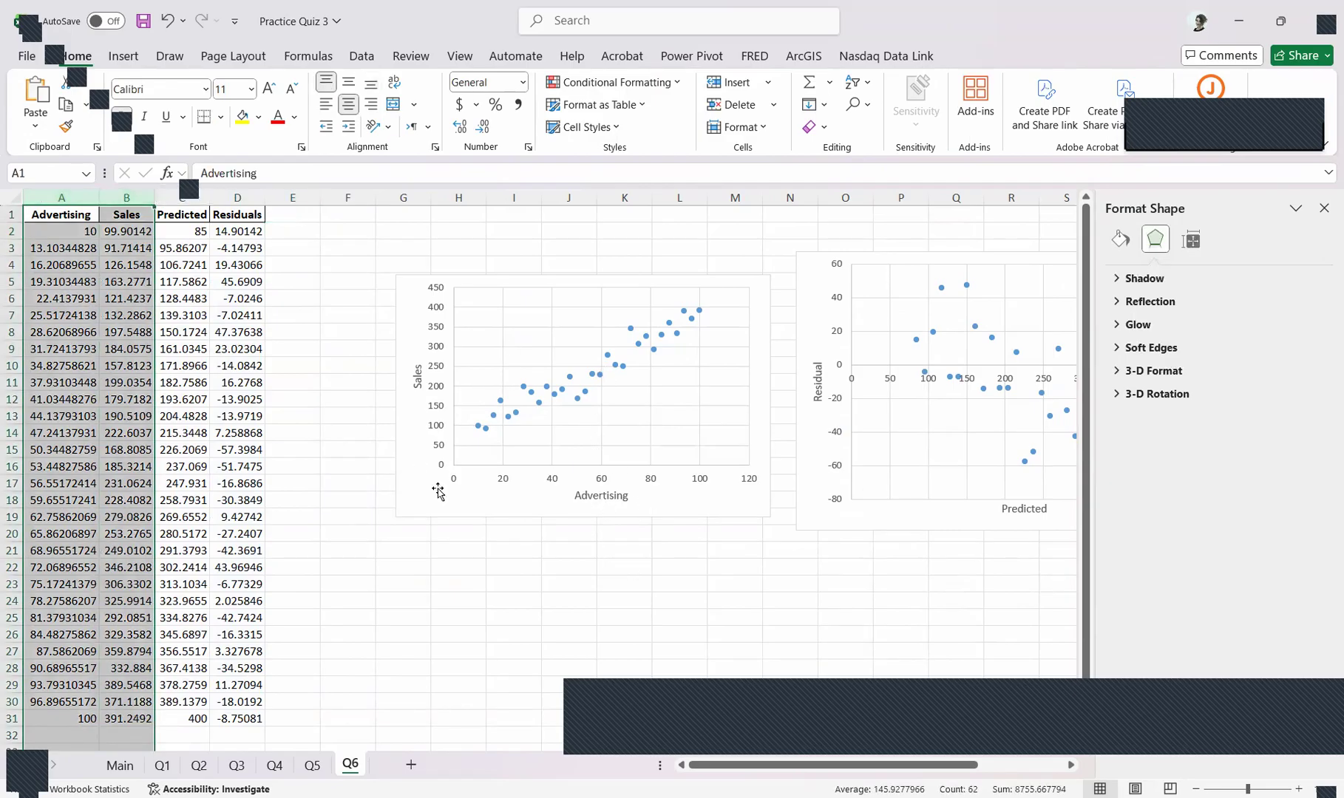
left_click(606, 497)
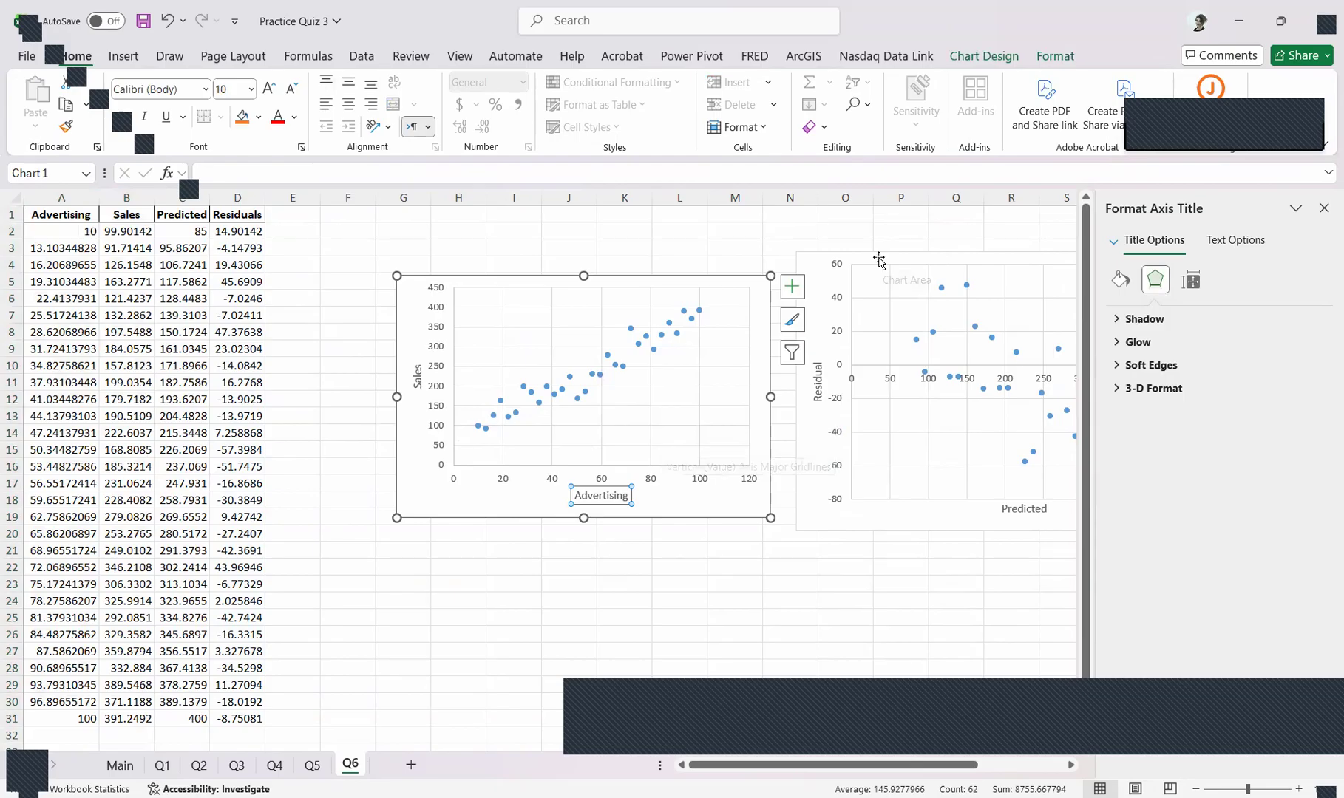
left_click_drag(878, 259, 852, 255)
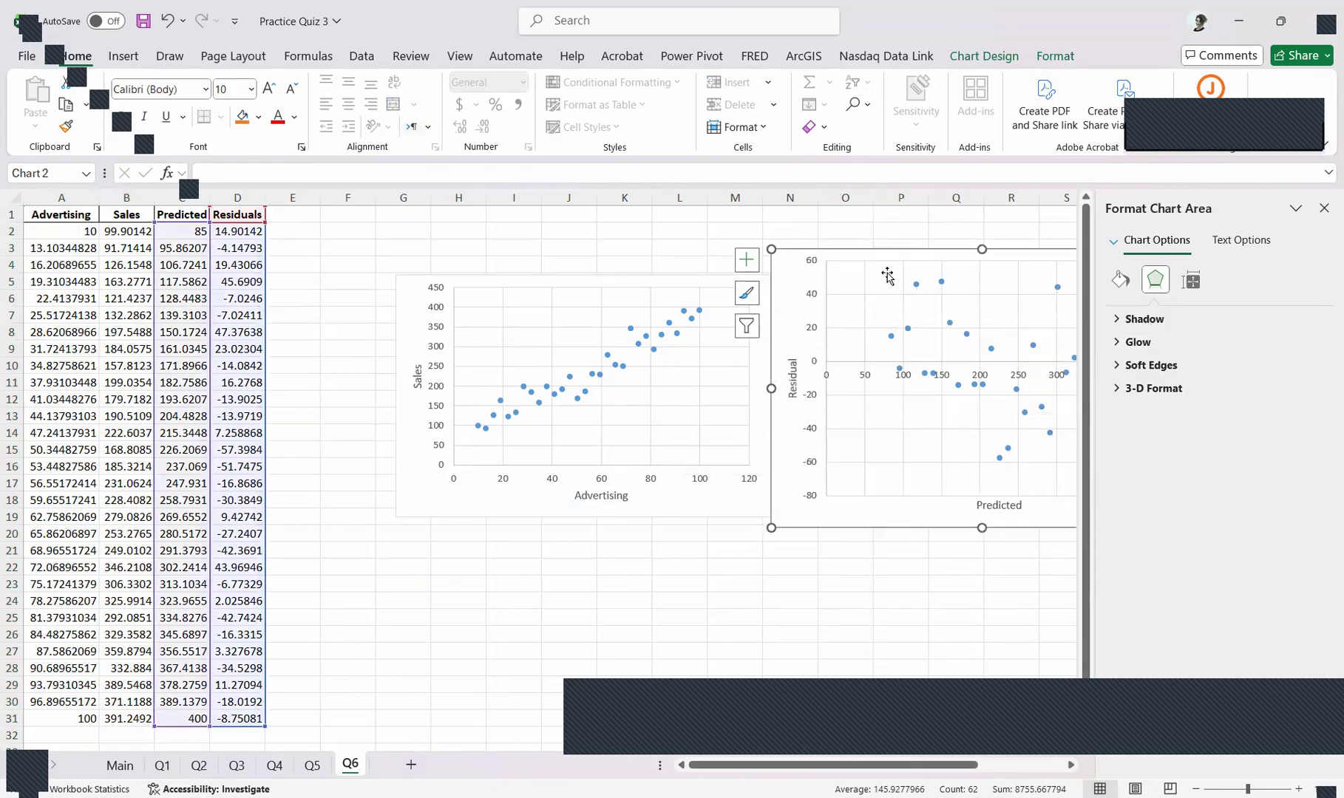
left_click_drag(731, 505, 685, 508)
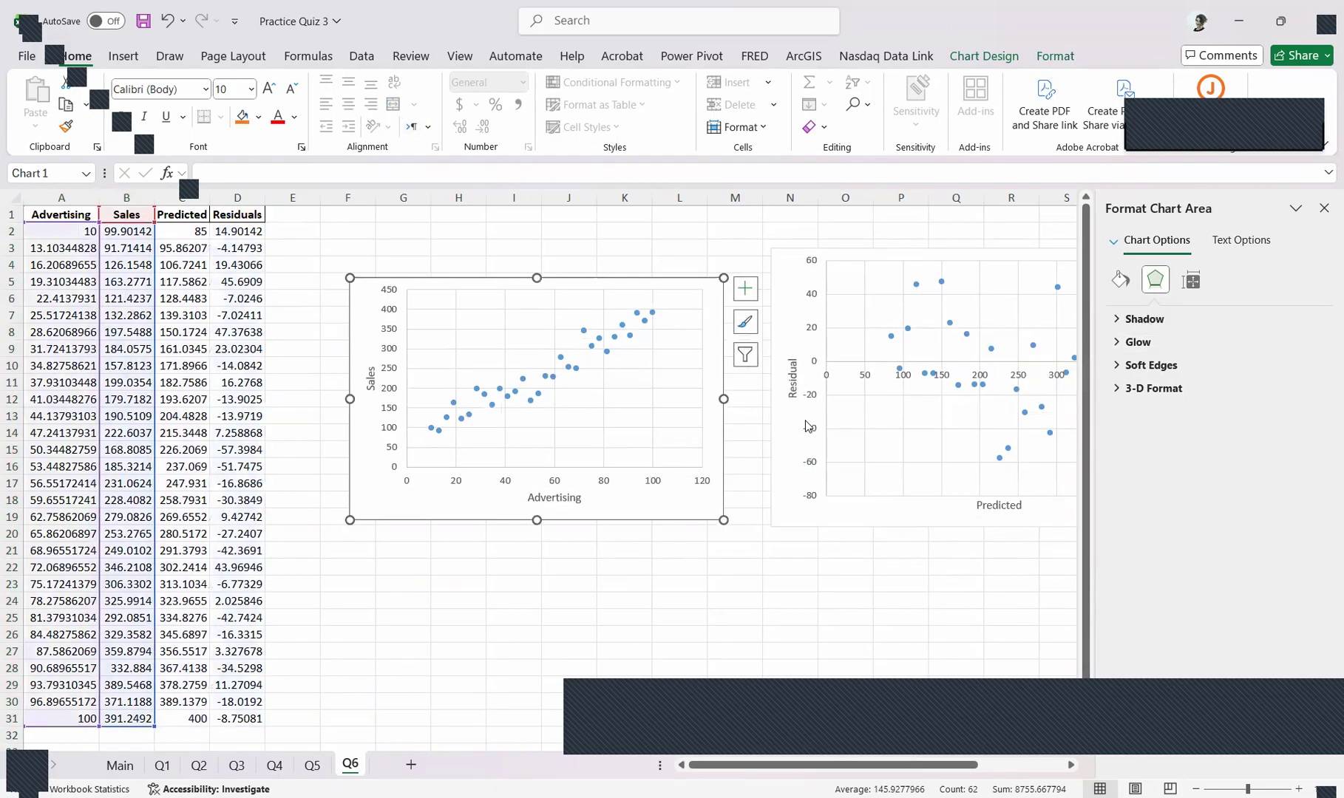
left_click(788, 366)
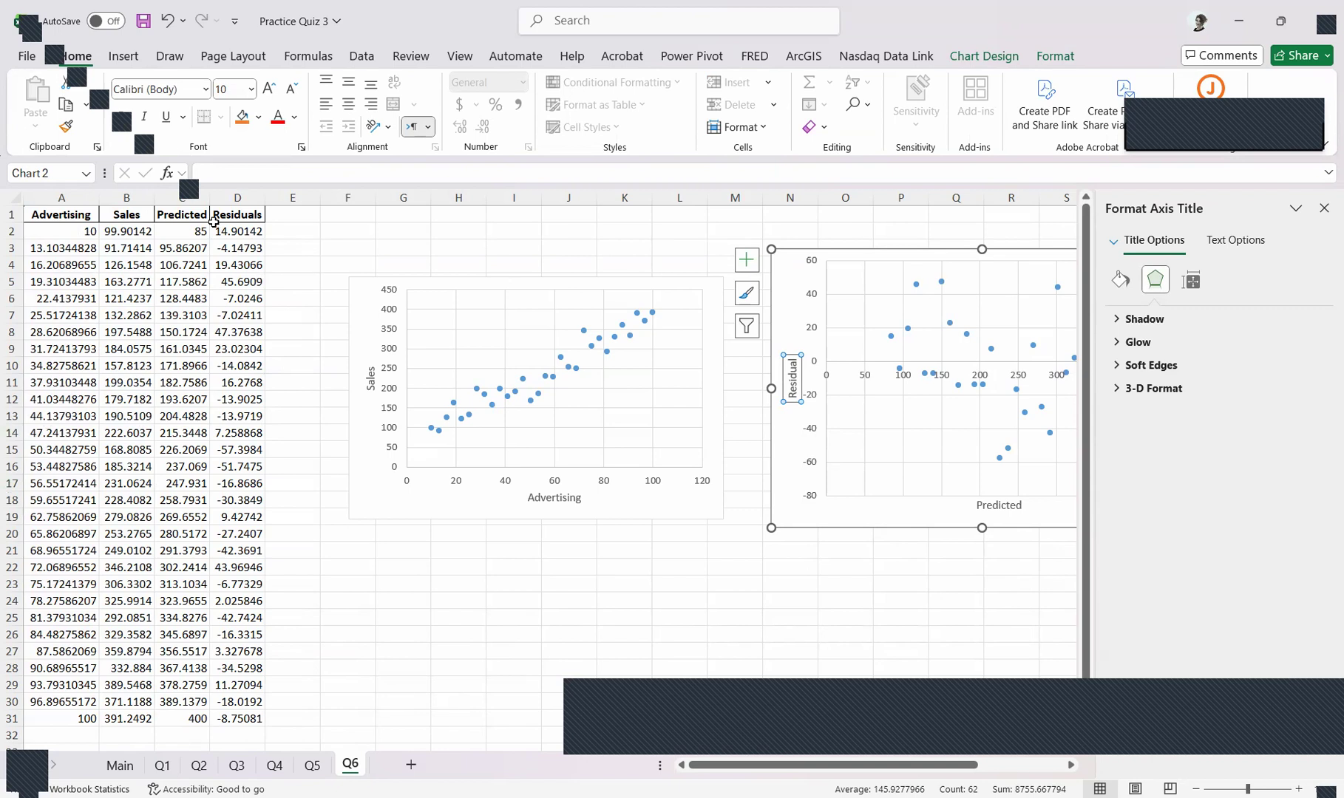
Move the sample Sales scatter chart up and to the right, clearing space beside the data
left_click_drag(348, 295, 575, 244)
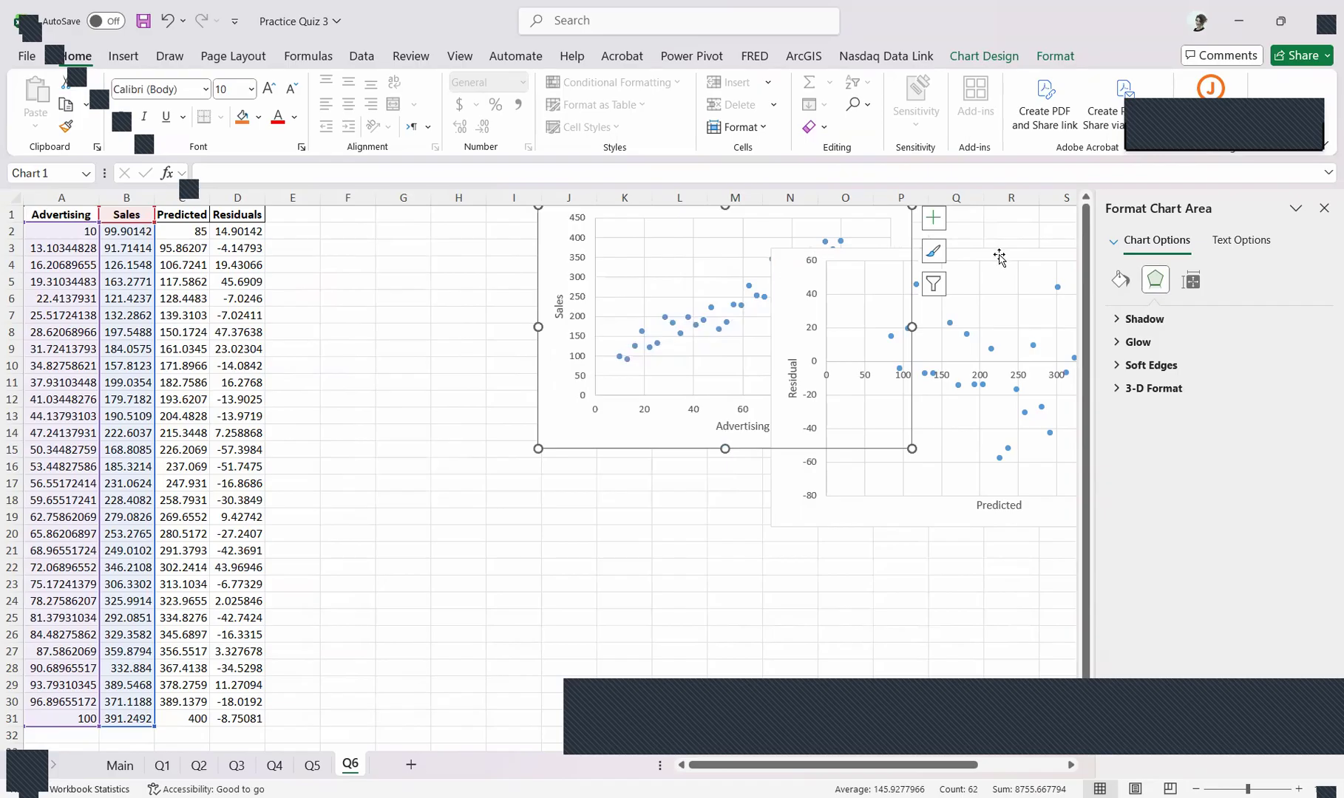
left_click_drag(999, 256, 1205, 393)
left_click_drag(559, 316, 542, 236)
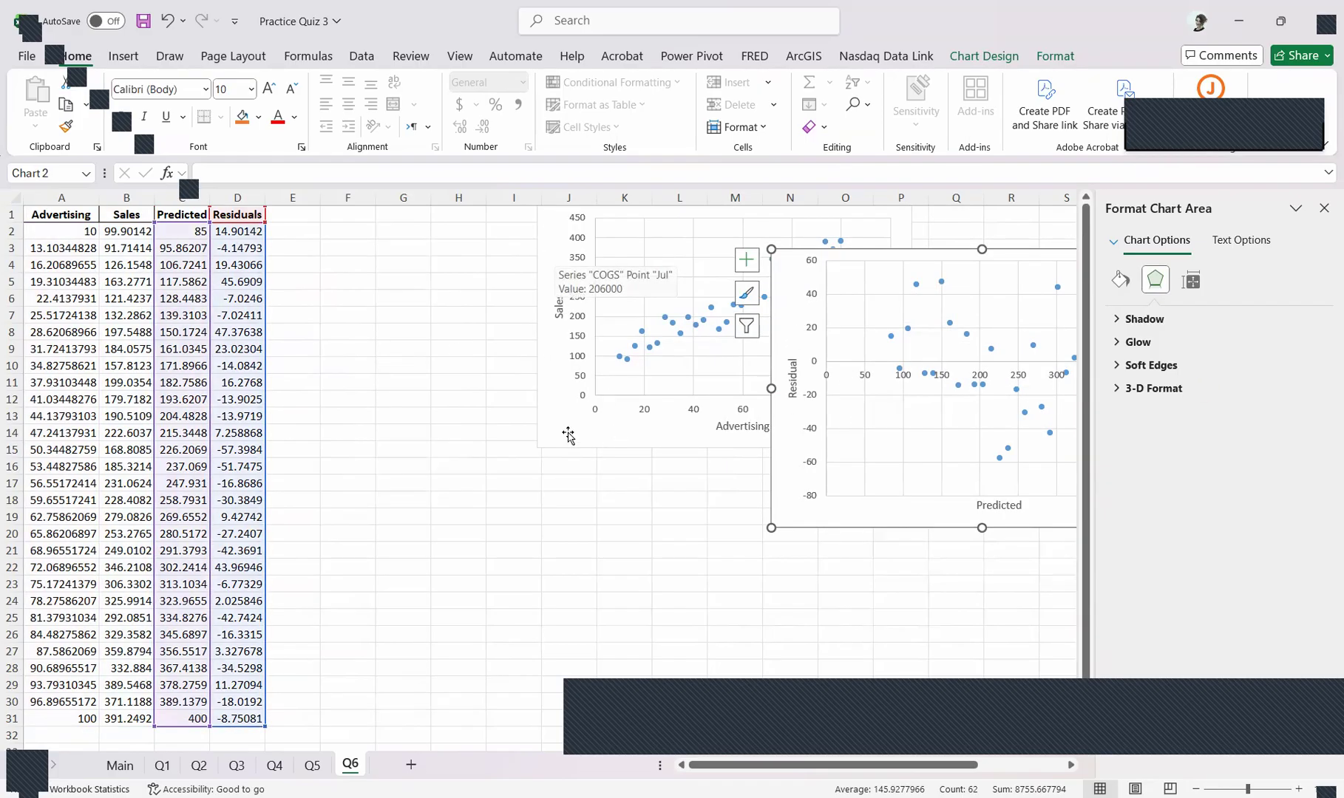
left_click_drag(568, 436, 499, 438)
left_click(325, 314)
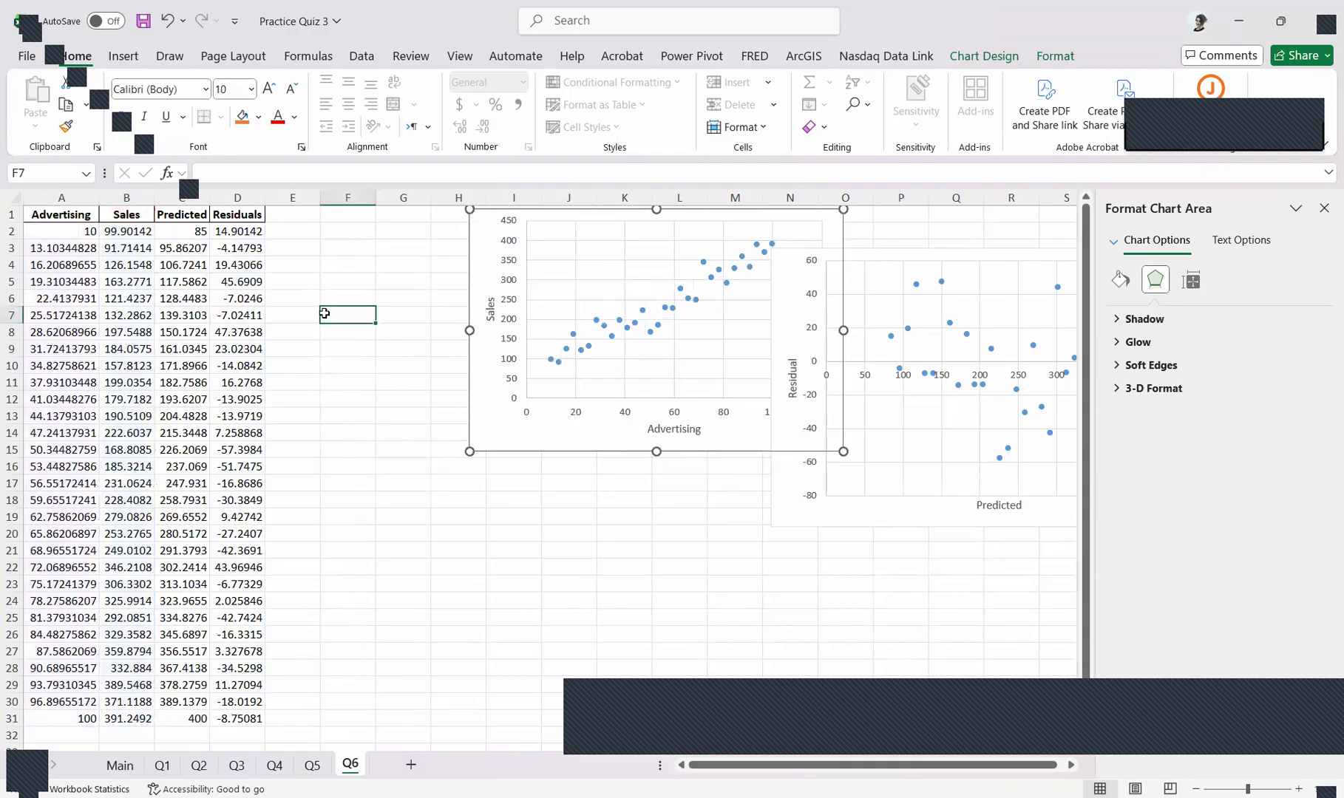
Insert a scatter chart from the Advertising and Sales data in A1:B31 and place it beside the data, below the sample Sales chart
left_click_drag(138, 216, 62, 739)
left_click(67, 195)
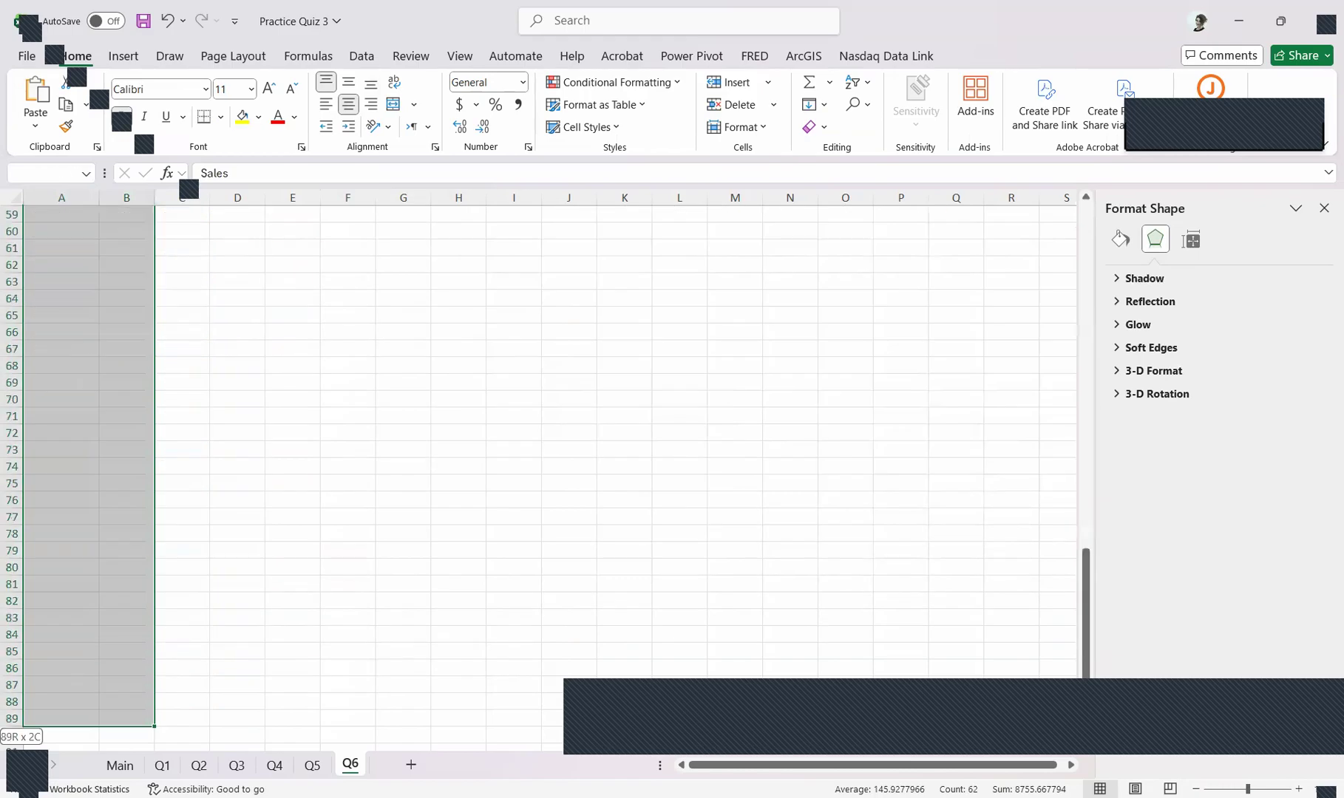
left_click_drag(65, 171, 56, 104)
left_click_drag(41, 231, 42, 232)
scroll(363, 381, "down", 2)
left_click_drag(1086, 534, 1085, 251)
left_click(122, 57)
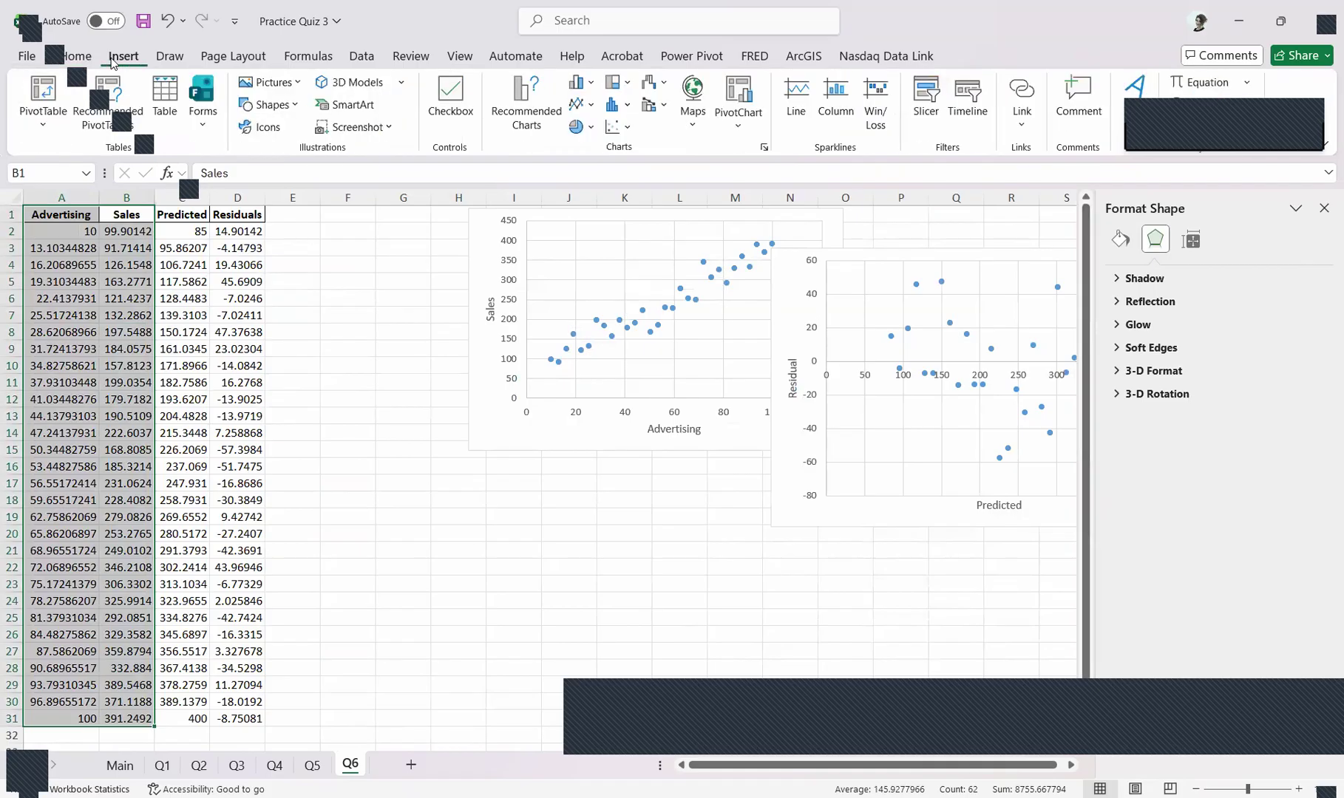
left_click(612, 130)
left_click(637, 191)
left_click_drag(714, 377, 643, 385)
left_click_drag(659, 493, 659, 493)
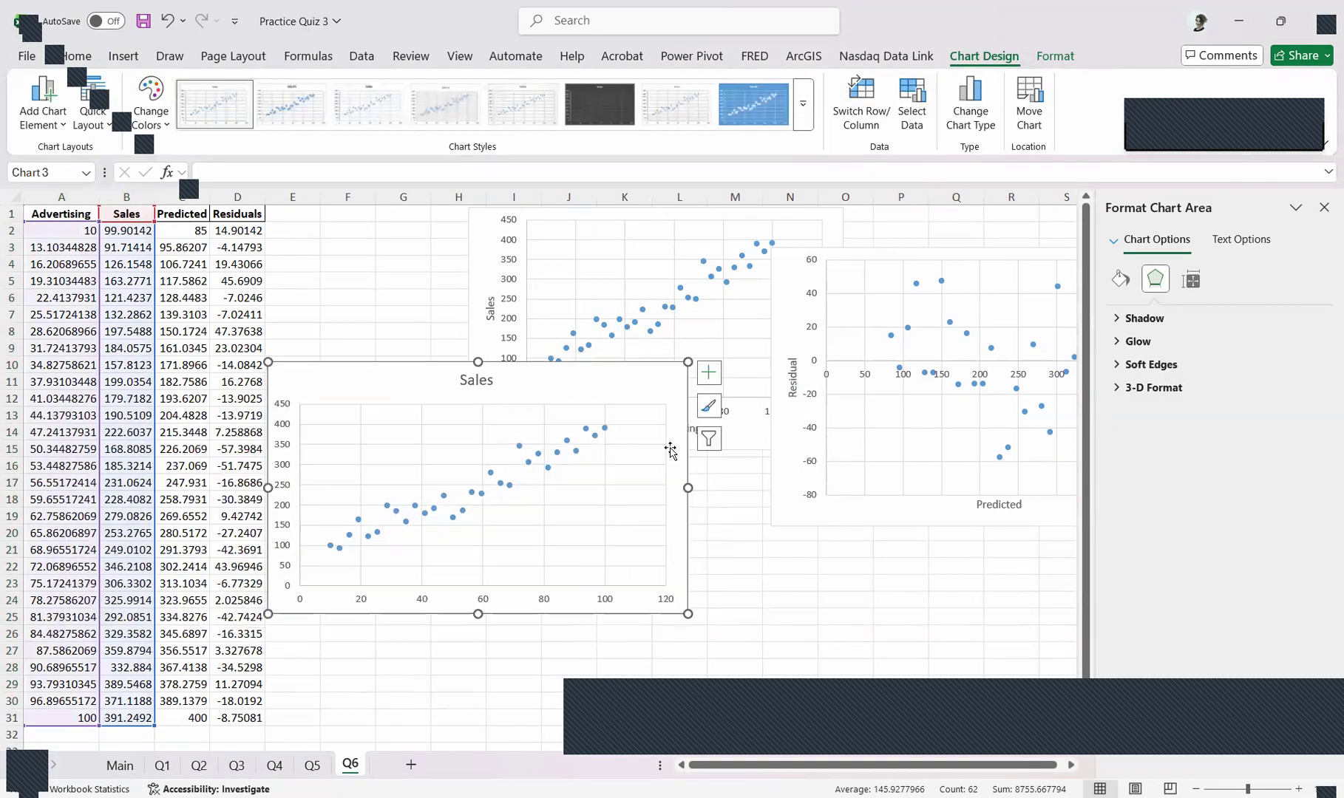
Add axis titles to the new scatter chart and link the horizontal one to the Advertising header in cell A1
left_click(708, 373)
left_click(785, 413)
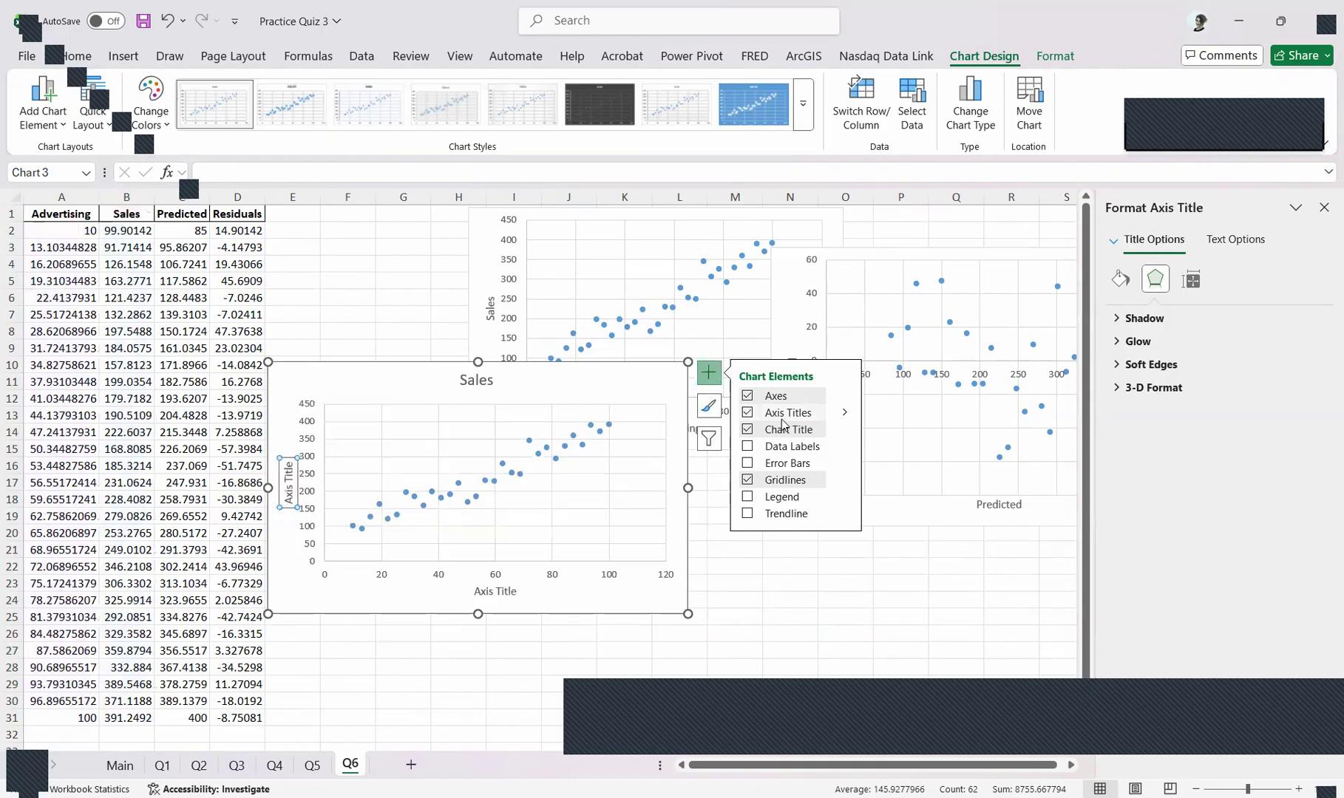
left_click(497, 592)
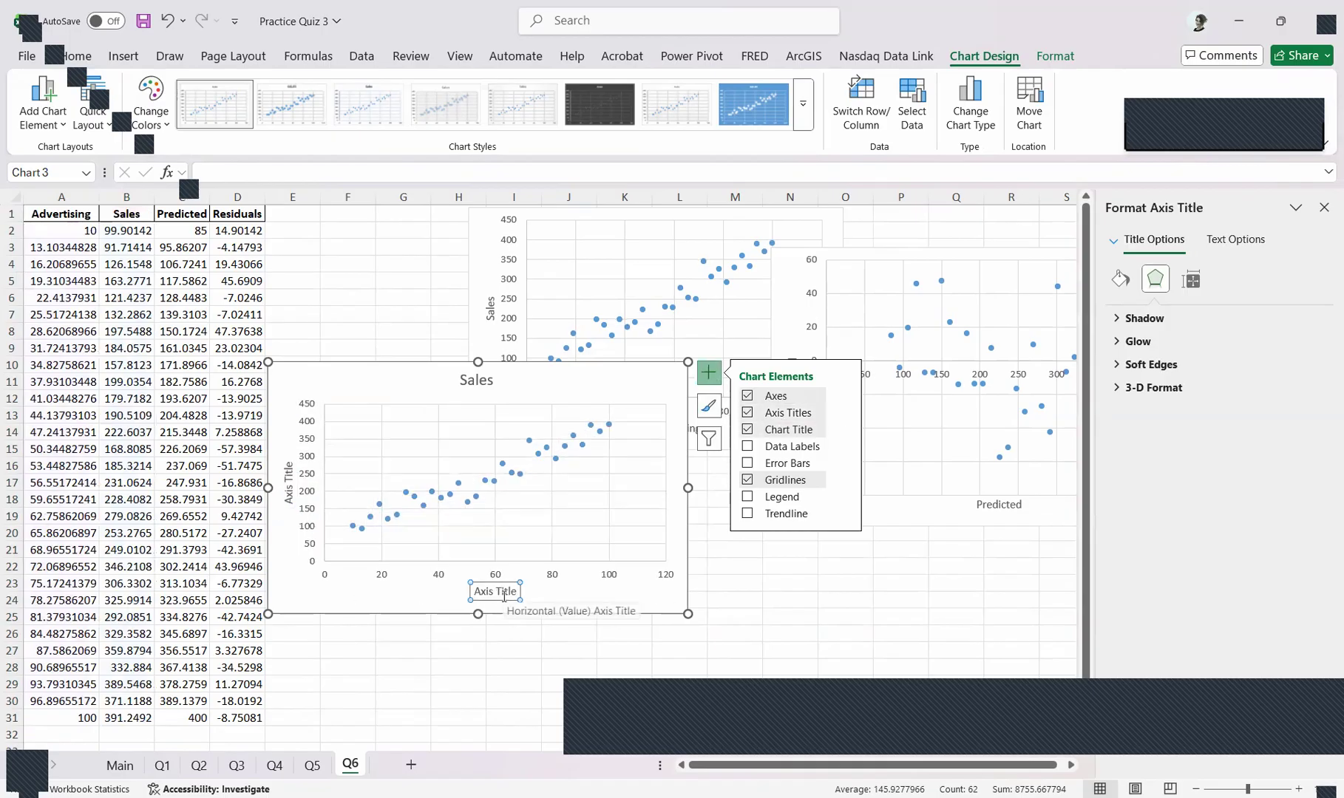
type("=")
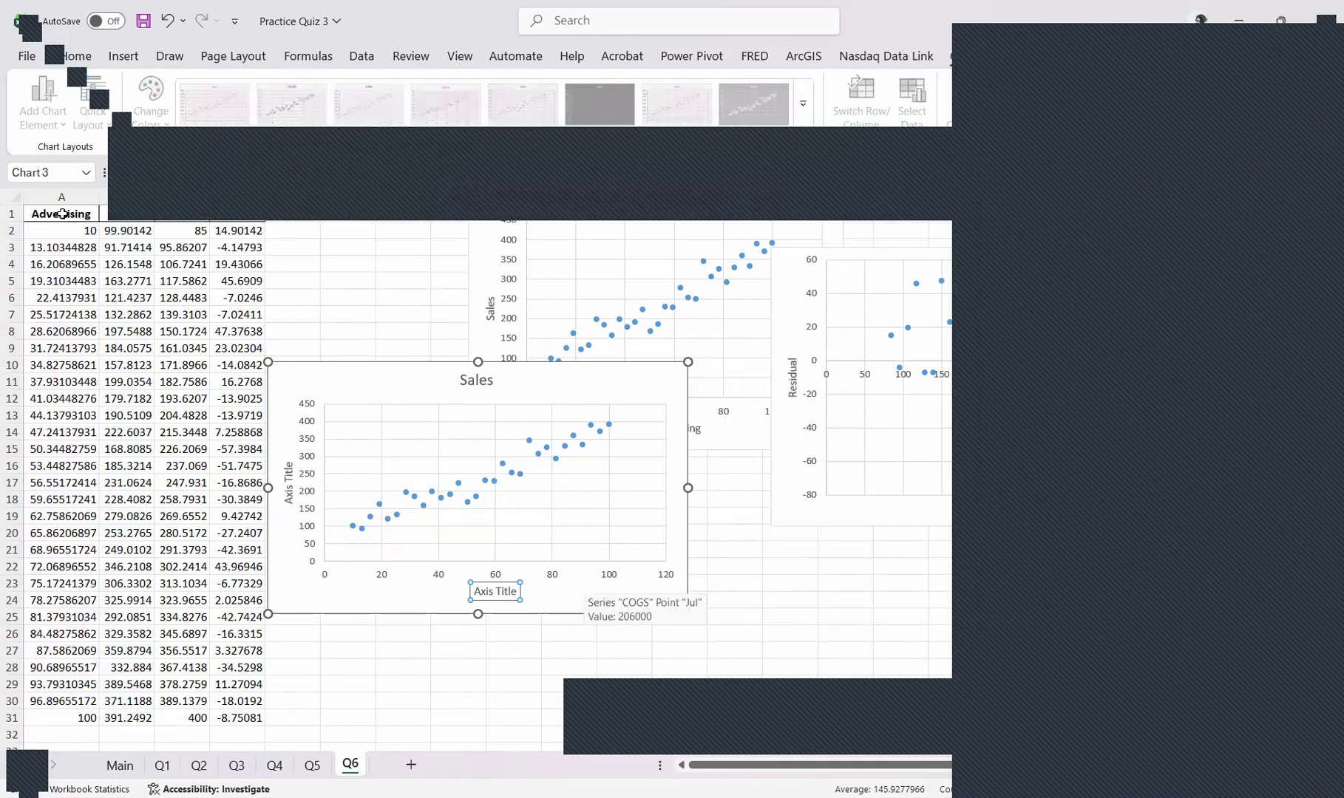
left_click(62, 214)
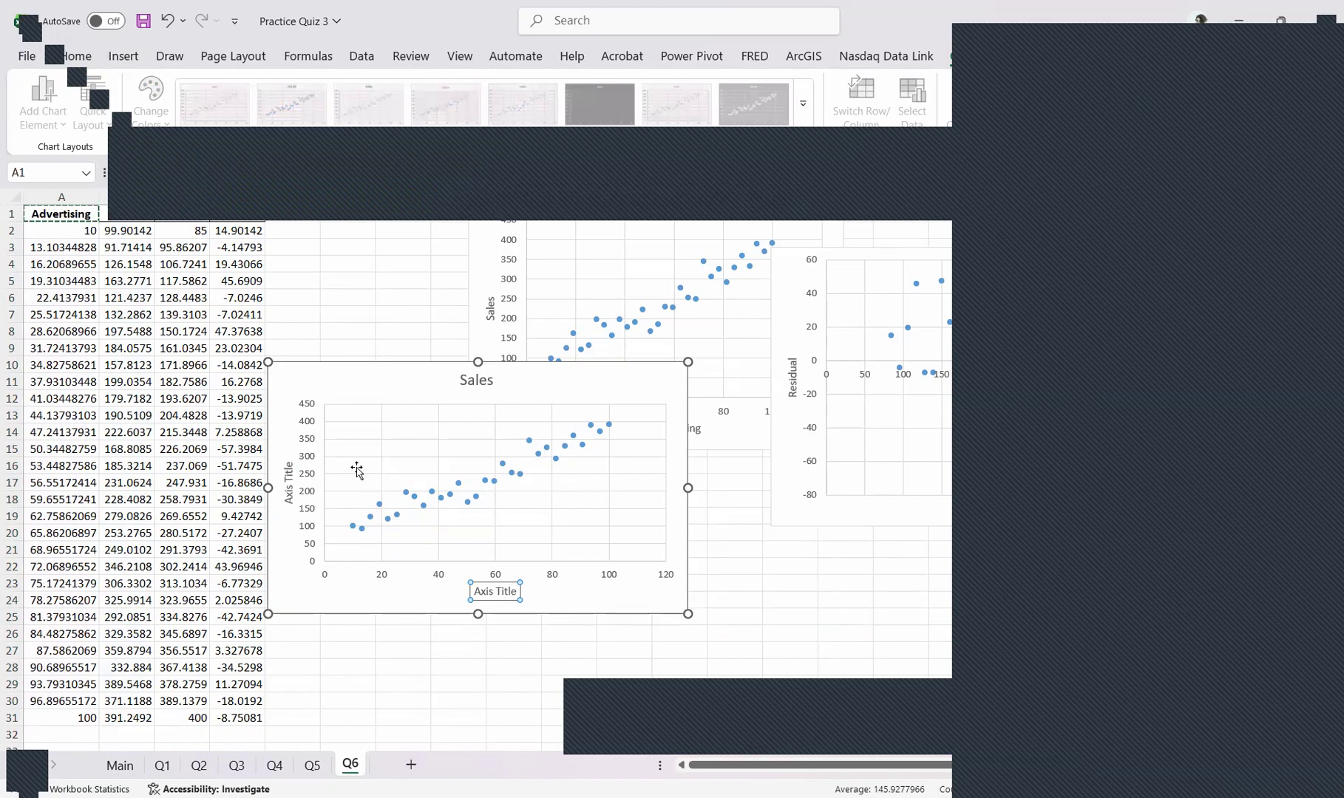
key("Return")
Link the new scatter chart's vertical axis title to the Sales header in cell B1
left_click(281, 470)
type("=")
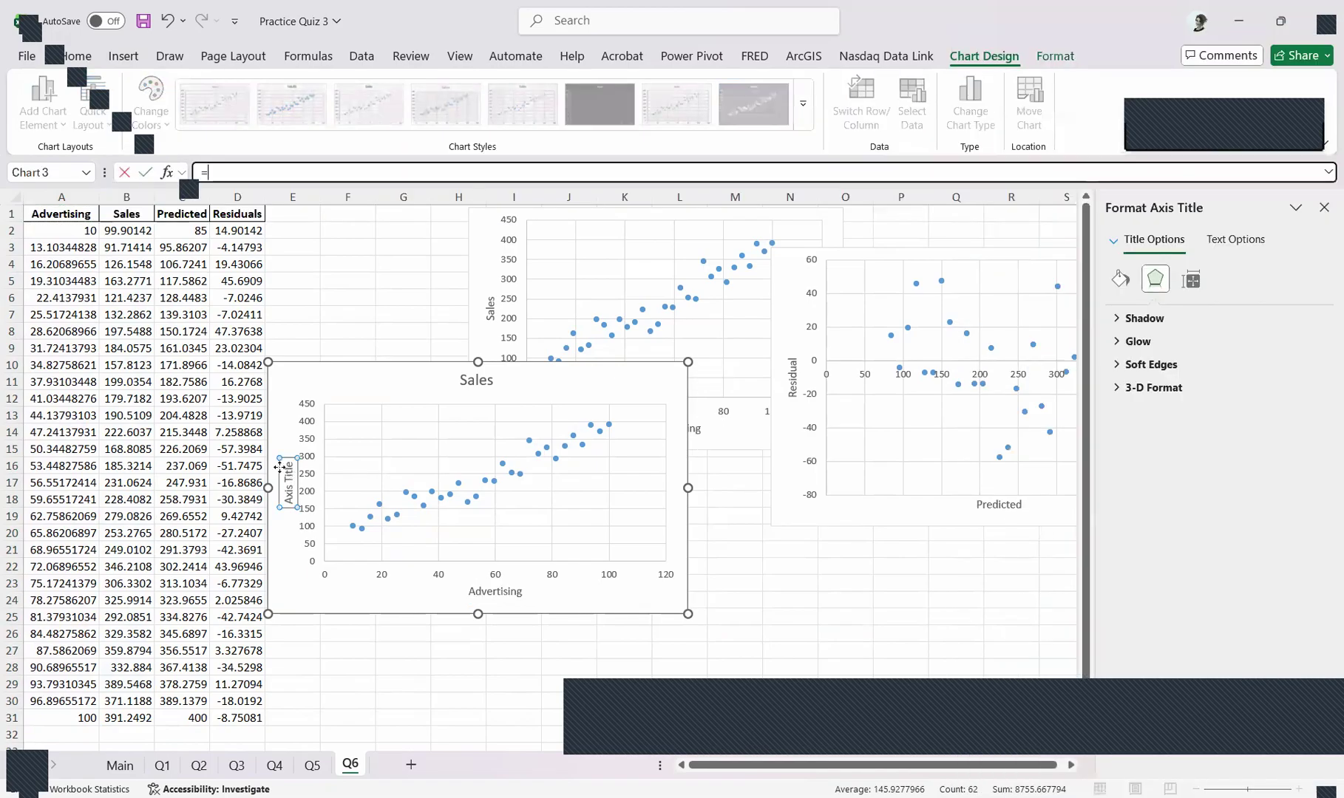
left_click(132, 214)
key("Return")
Move the new Sales scatter chart up beside the data and shift the sample Residual chart slightly left and down
left_click_drag(437, 477, 443, 507)
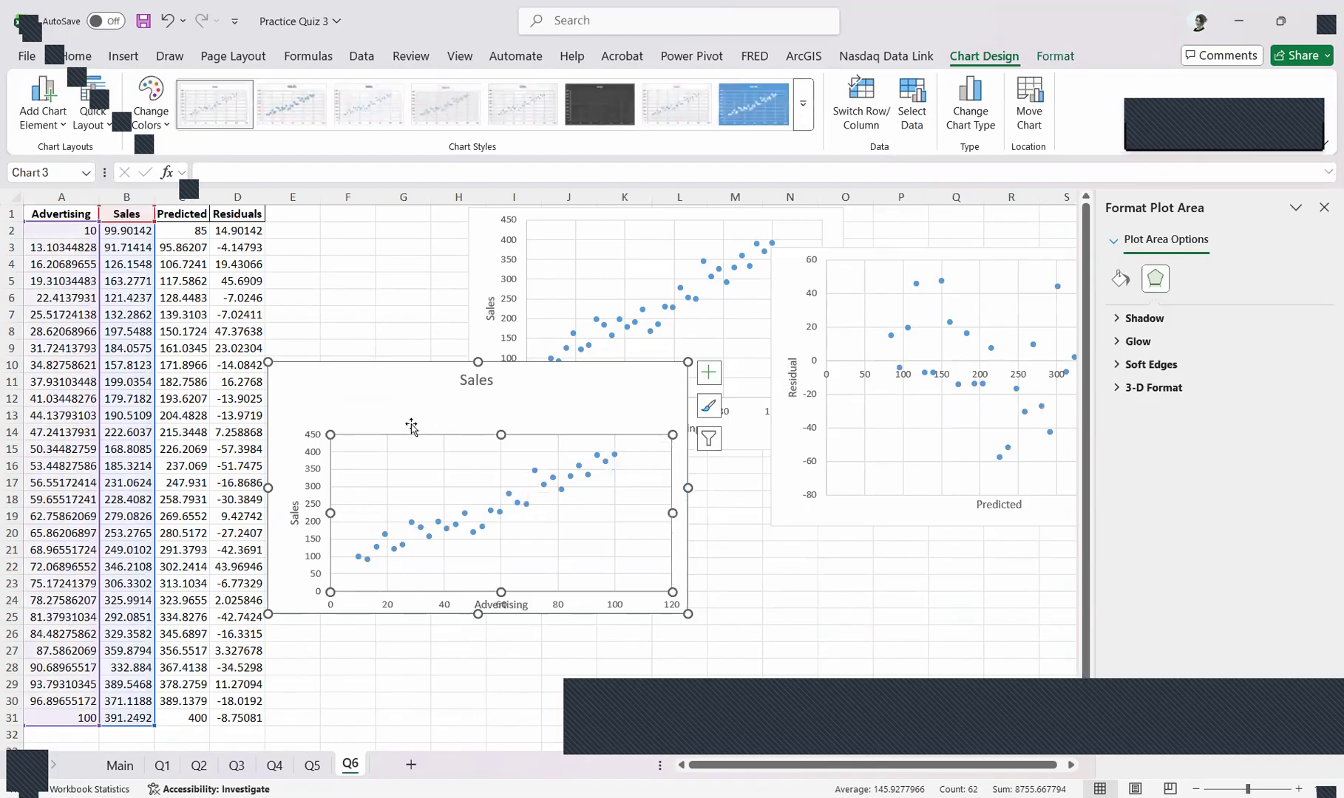
left_click(391, 365)
left_click_drag(390, 365, 421, 273)
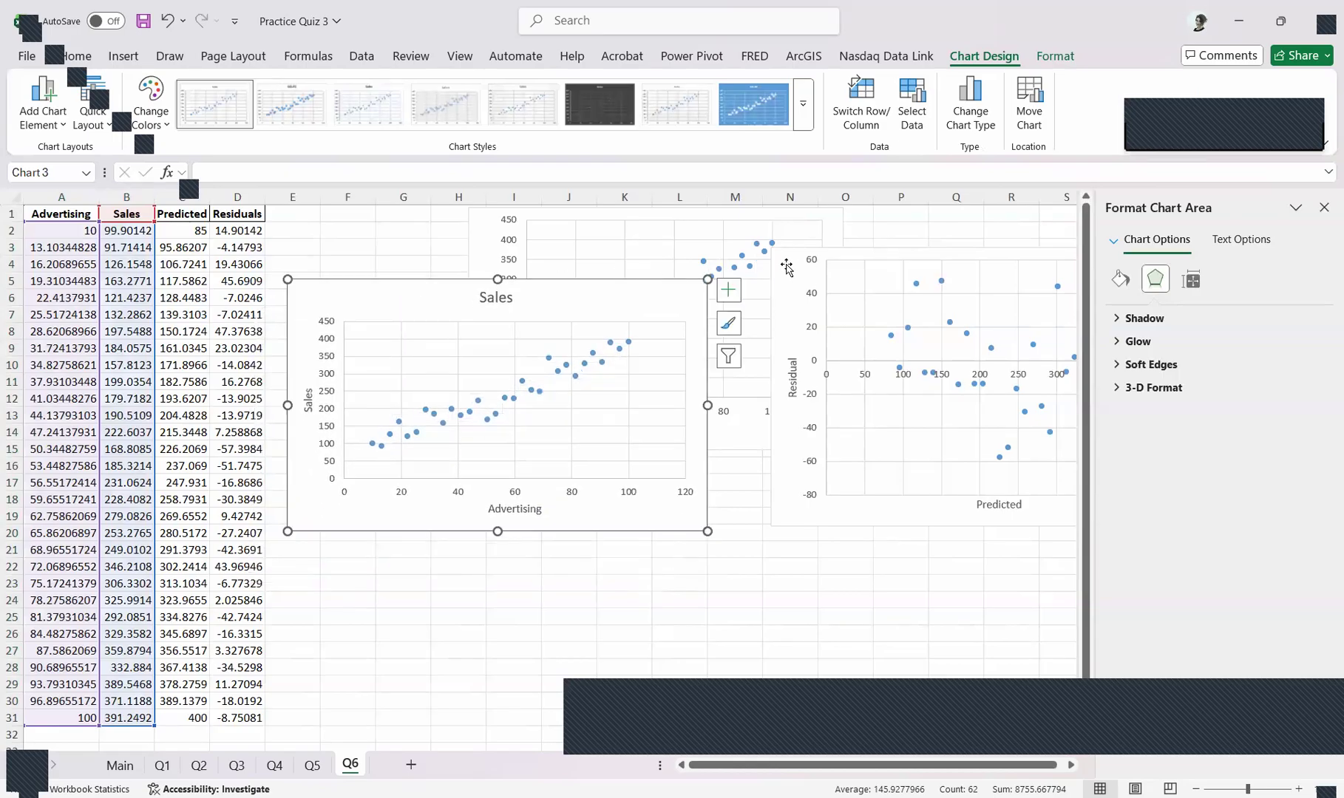
left_click_drag(786, 268, 763, 272)
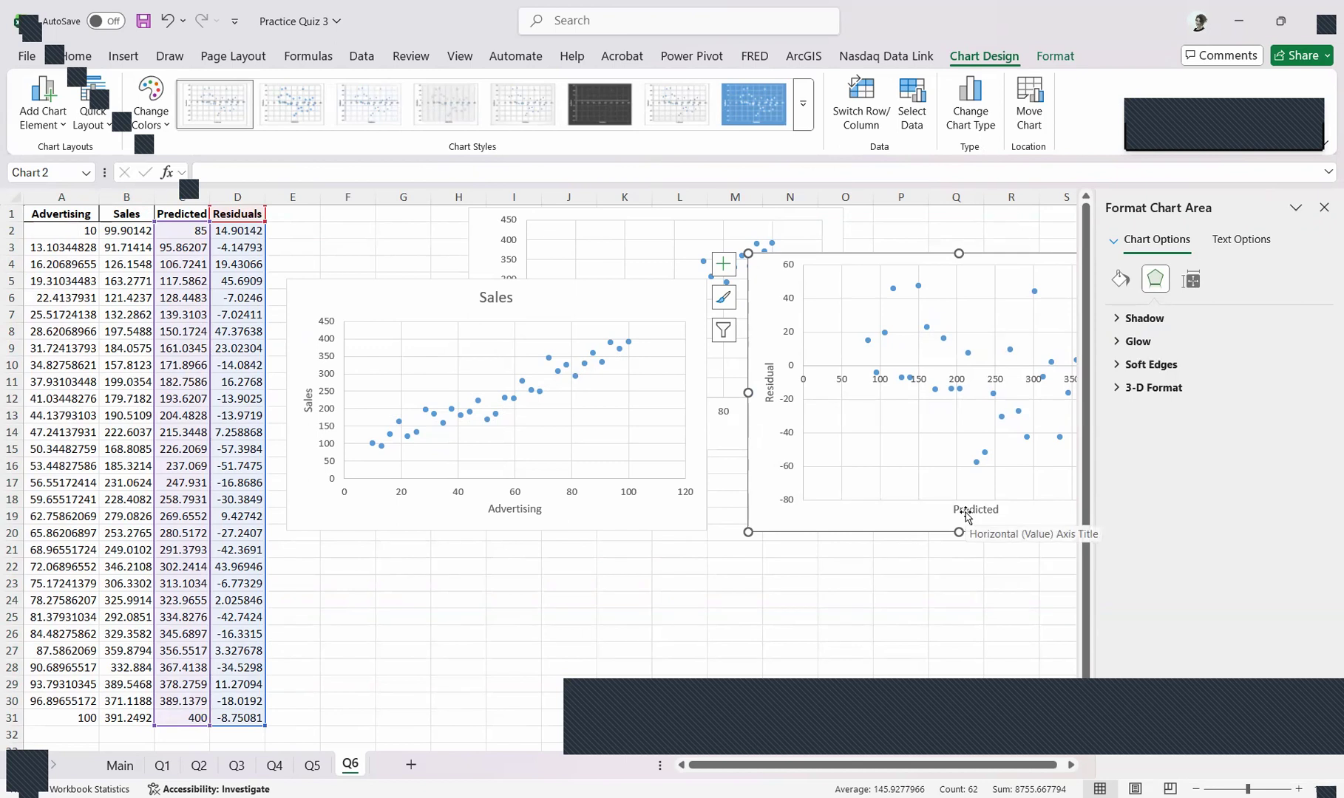
Insert a scatter chart with markers only from the Predicted and Residuals data in C1:D31
left_click_drag(191, 210, 225, 648)
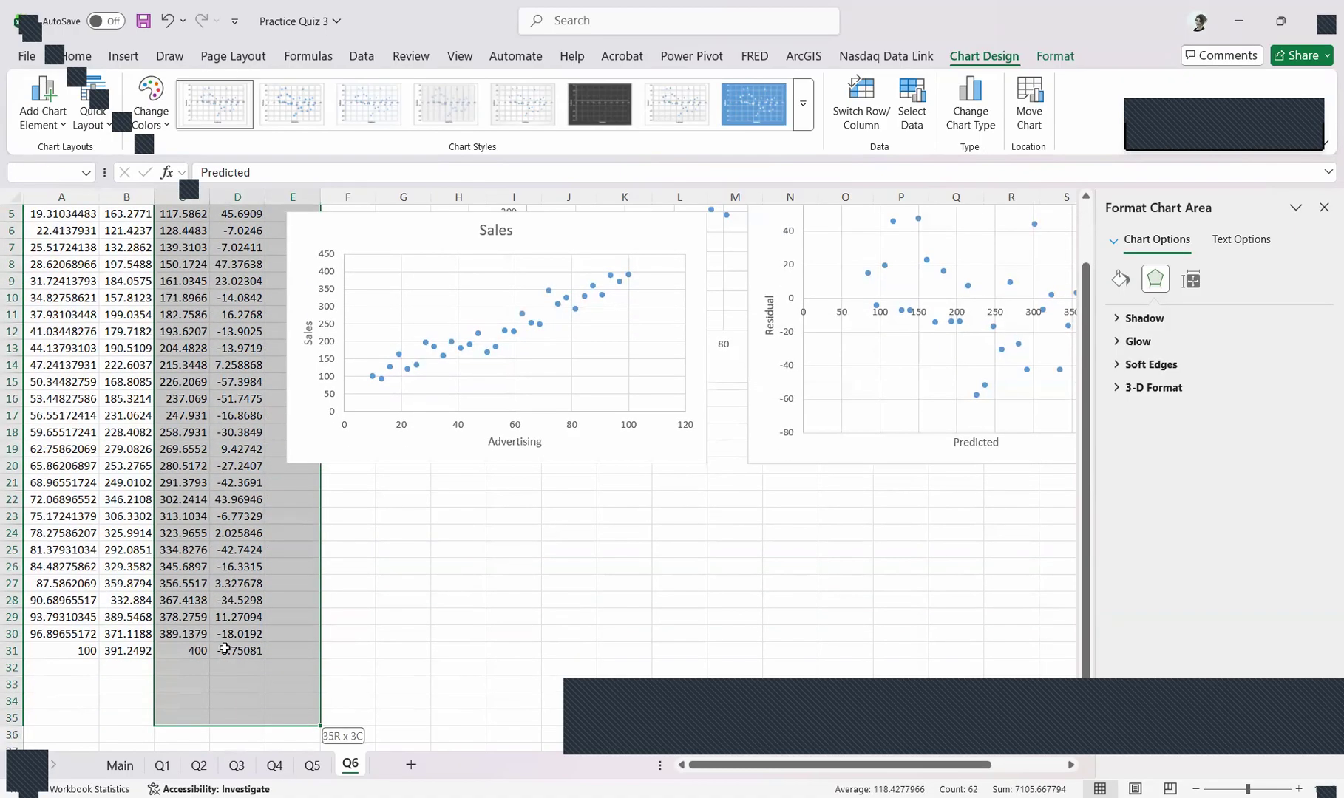
left_click(125, 57)
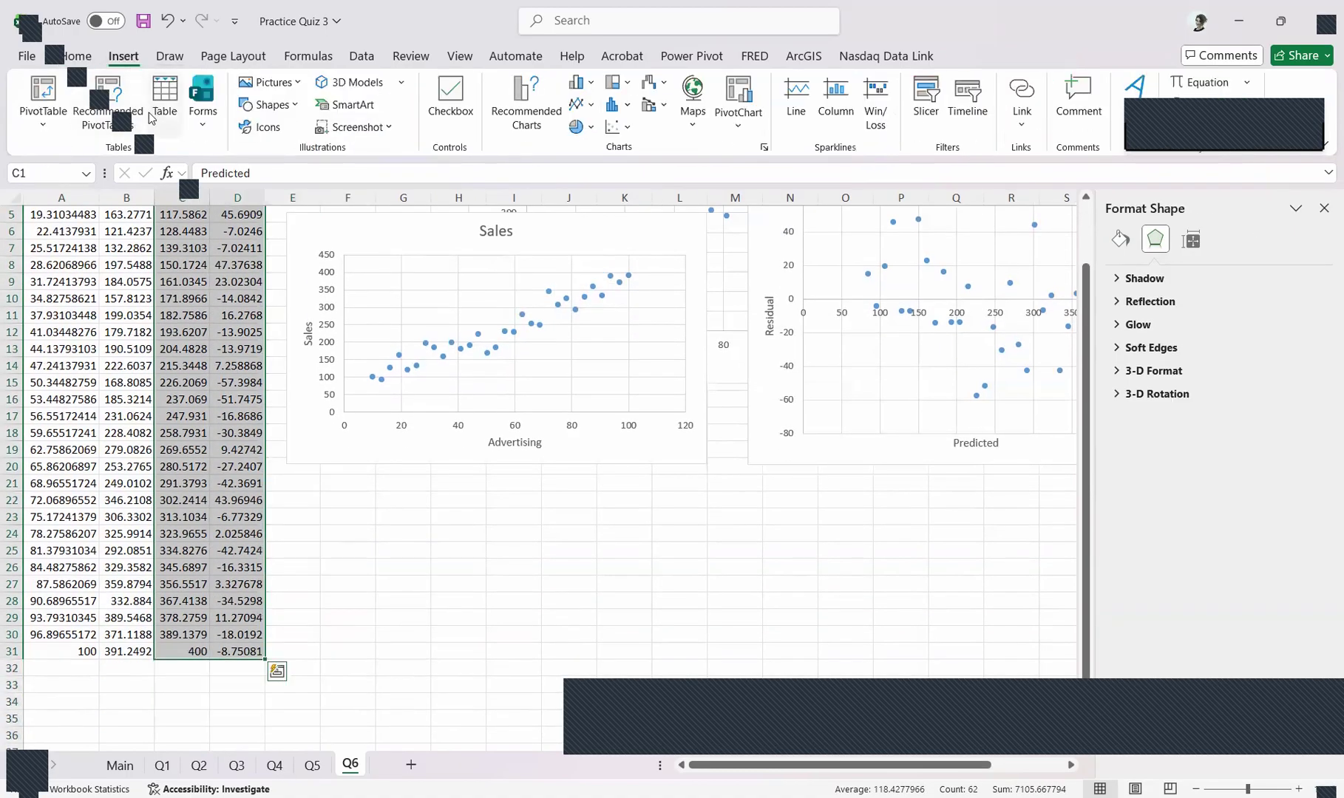
left_click(614, 130)
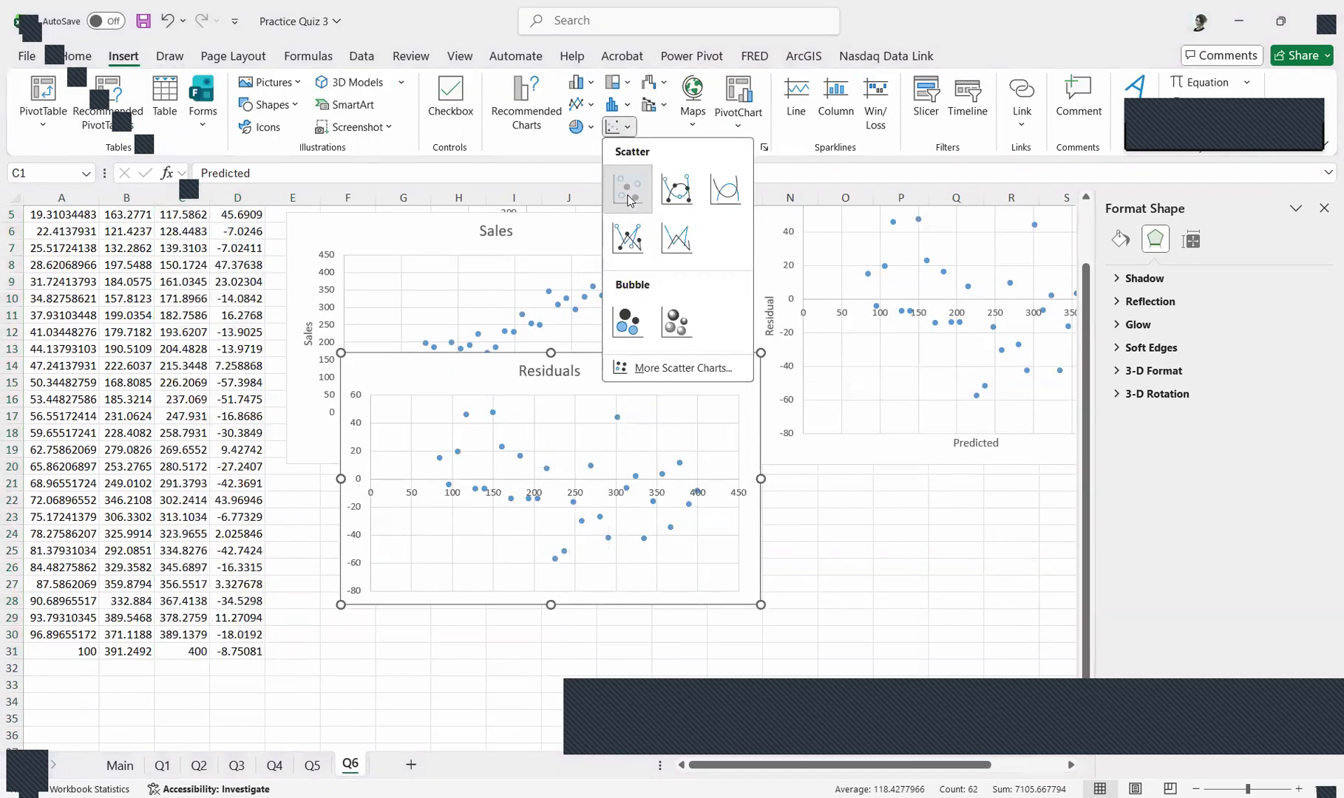
left_click(627, 189)
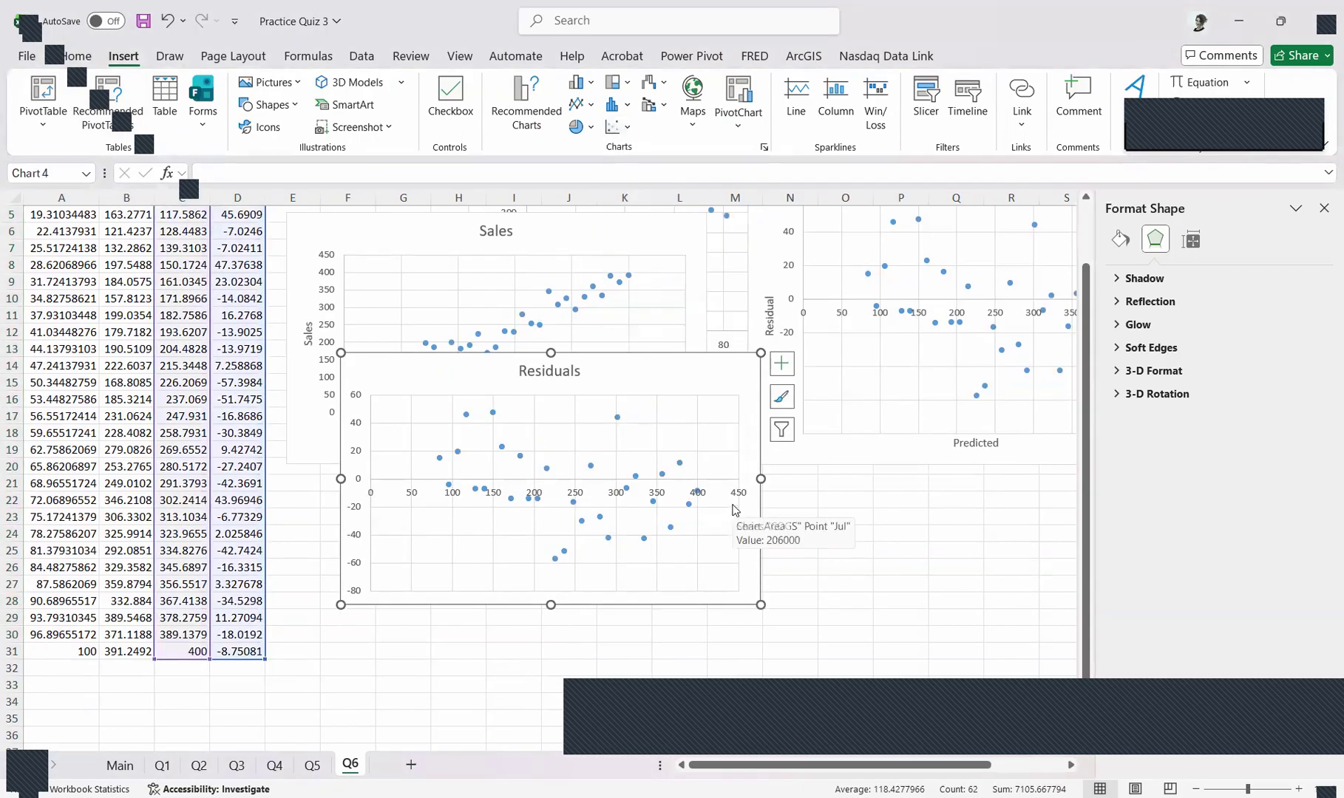
Add axis titles to the new Residuals scatter chart and link the horizontal one to the Predicted header in cell C1
left_click(783, 361)
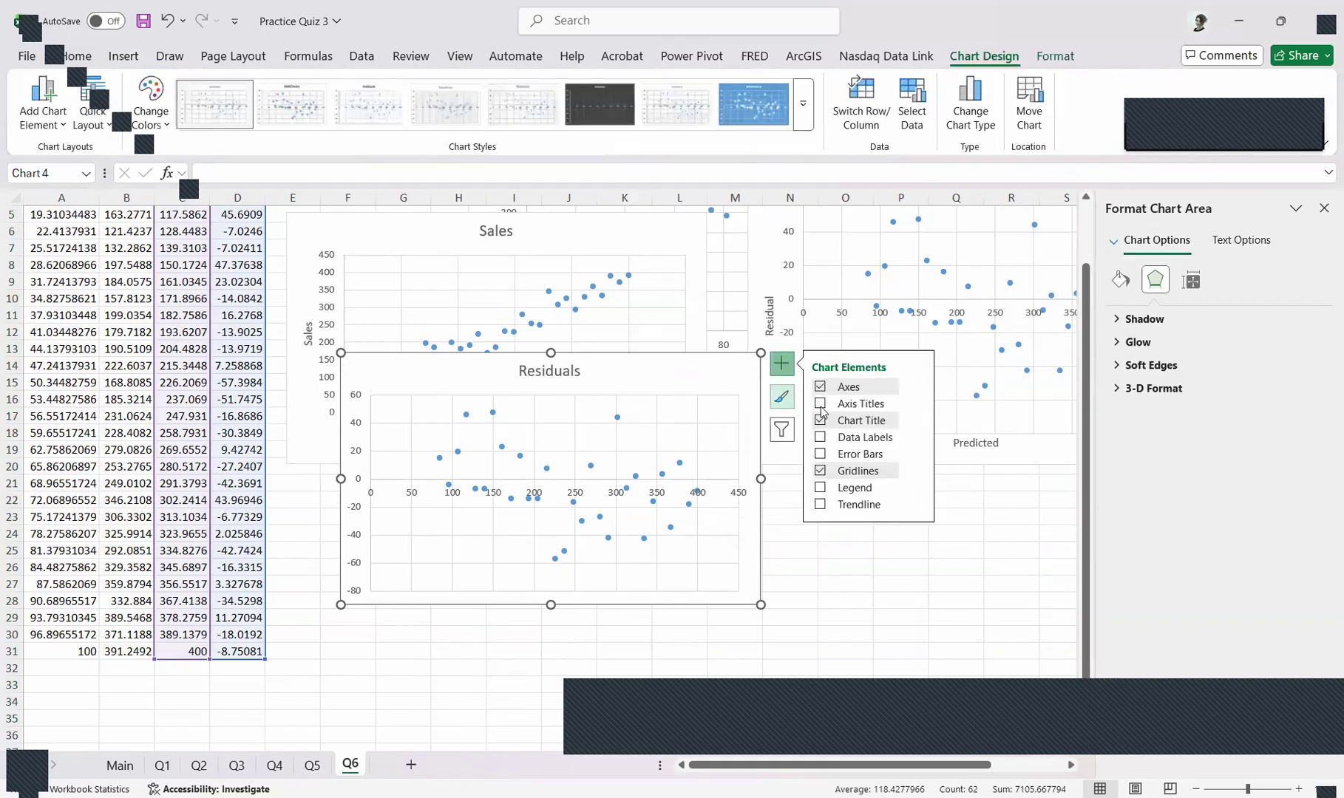
left_click(822, 408)
left_click(573, 584)
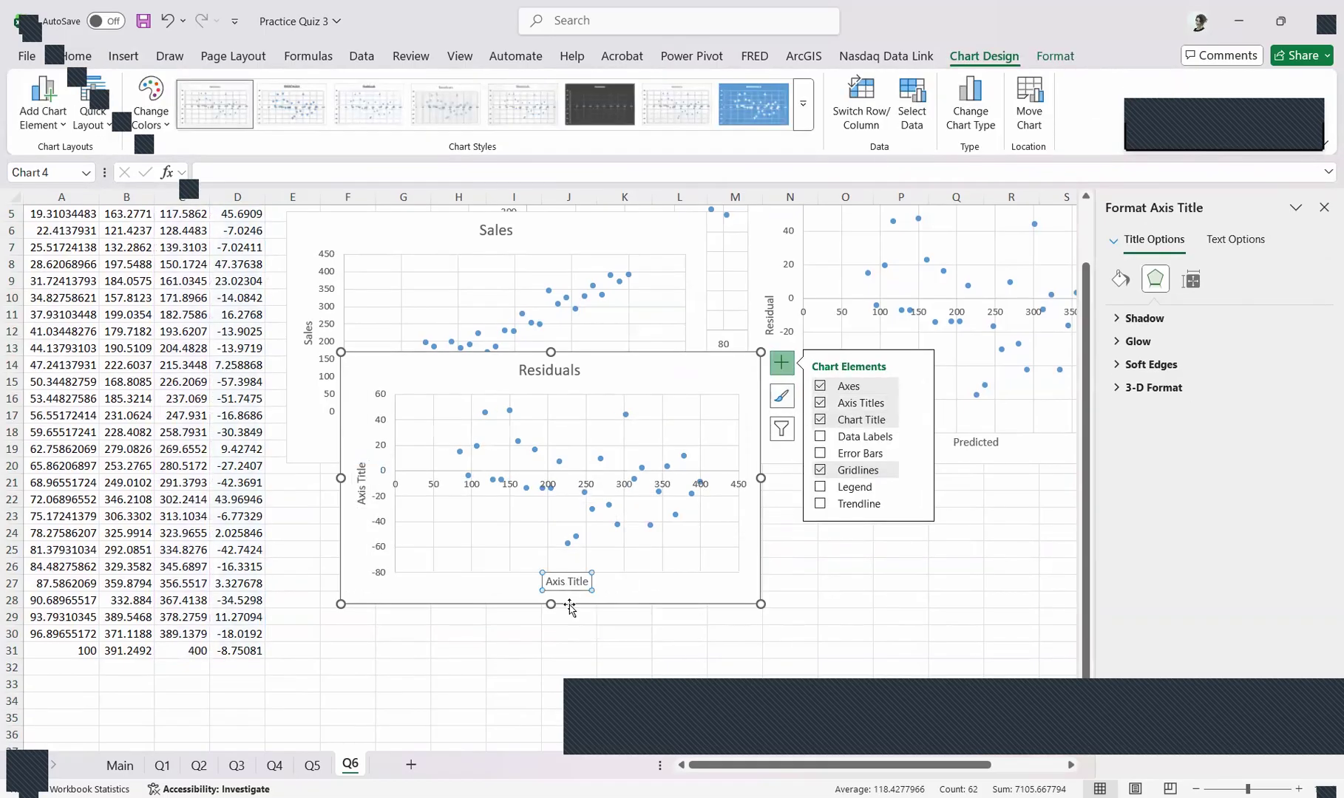
type("=")
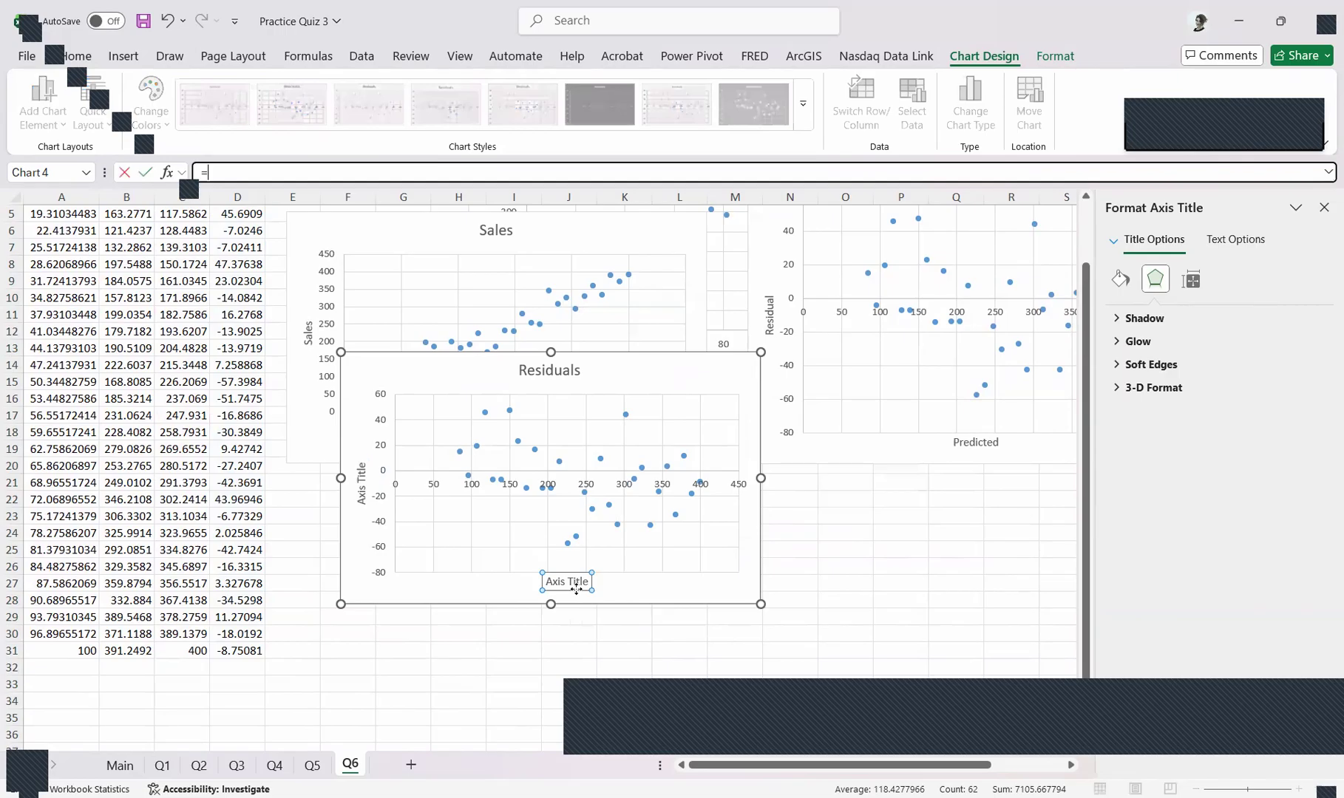
scroll(190, 219, "up", 2)
left_click(186, 214)
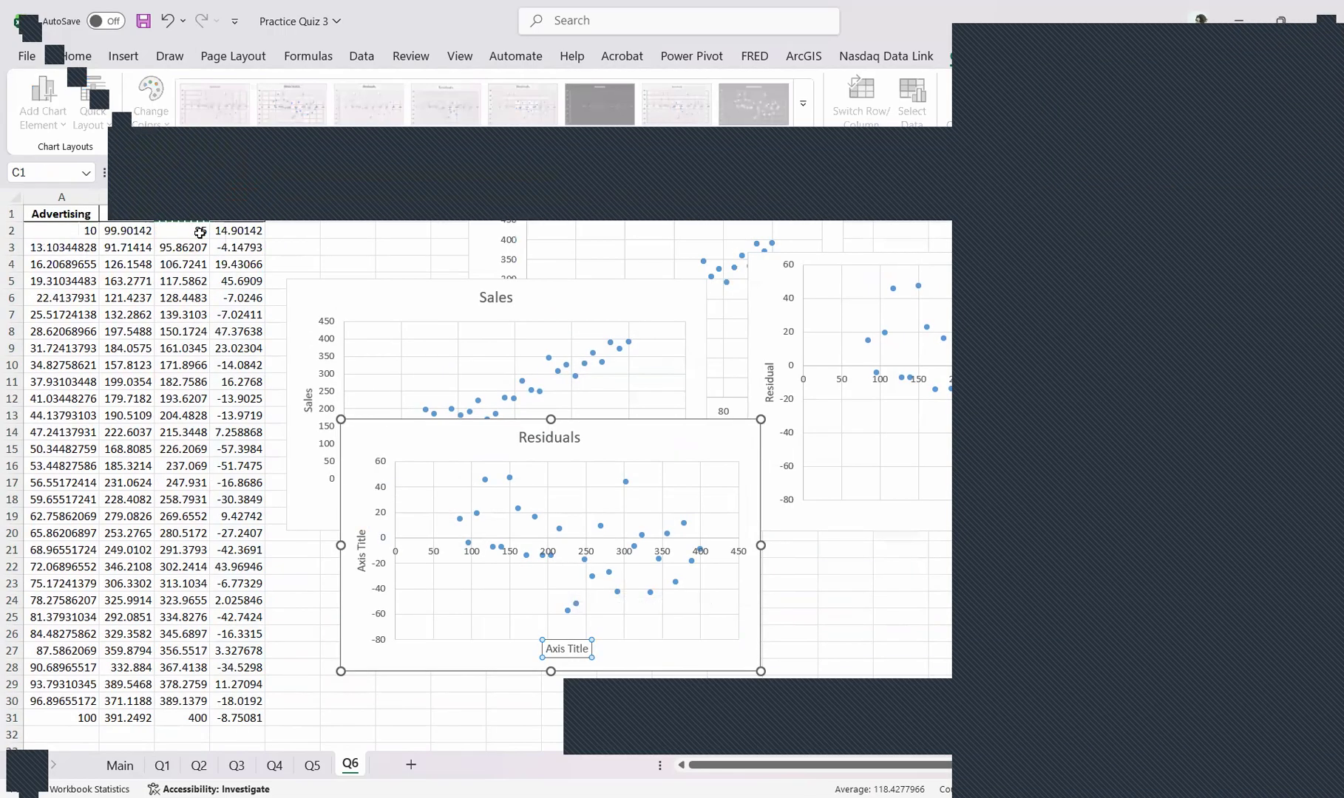
key("Return")
Link the Residuals chart's vertical axis title to cell D1, and move the chart over the sample Residual chart for comparison
left_click(363, 550)
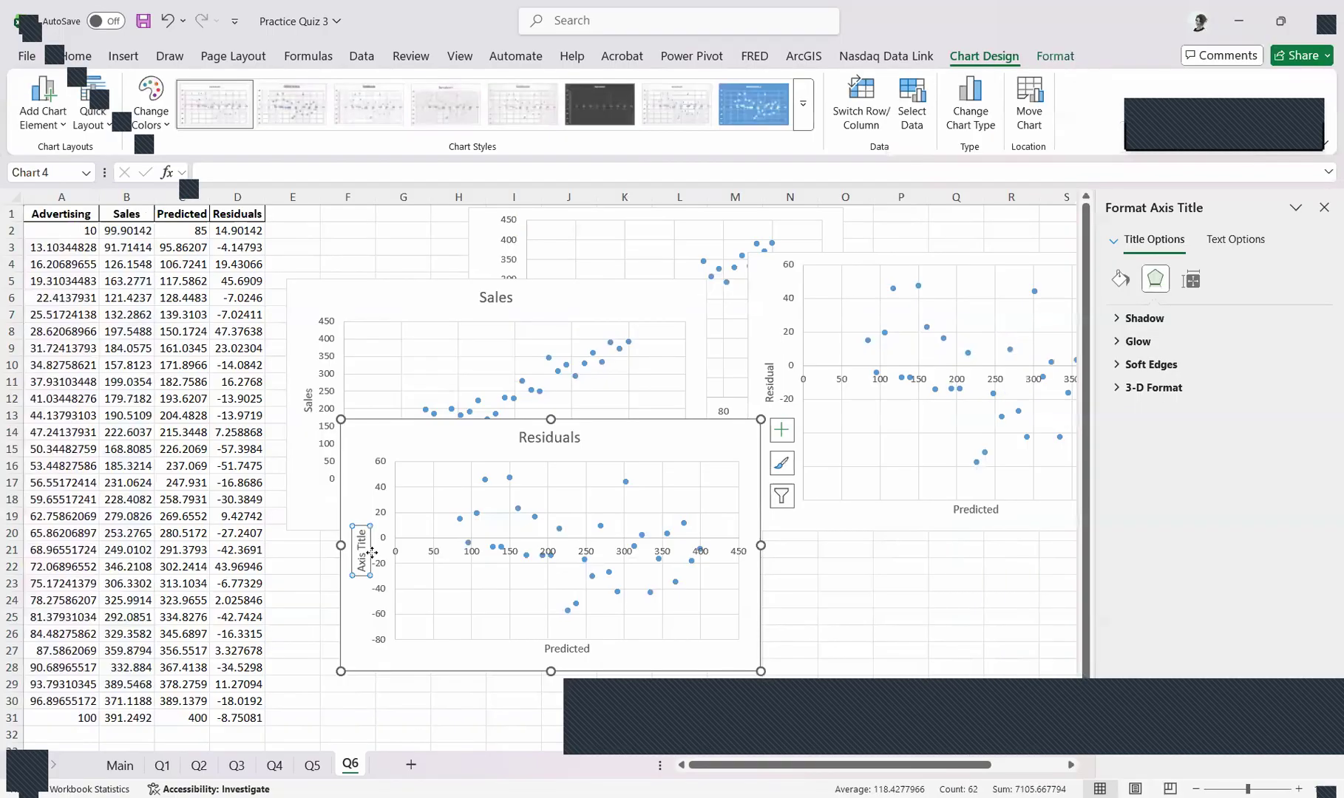
type("=")
left_click(248, 220)
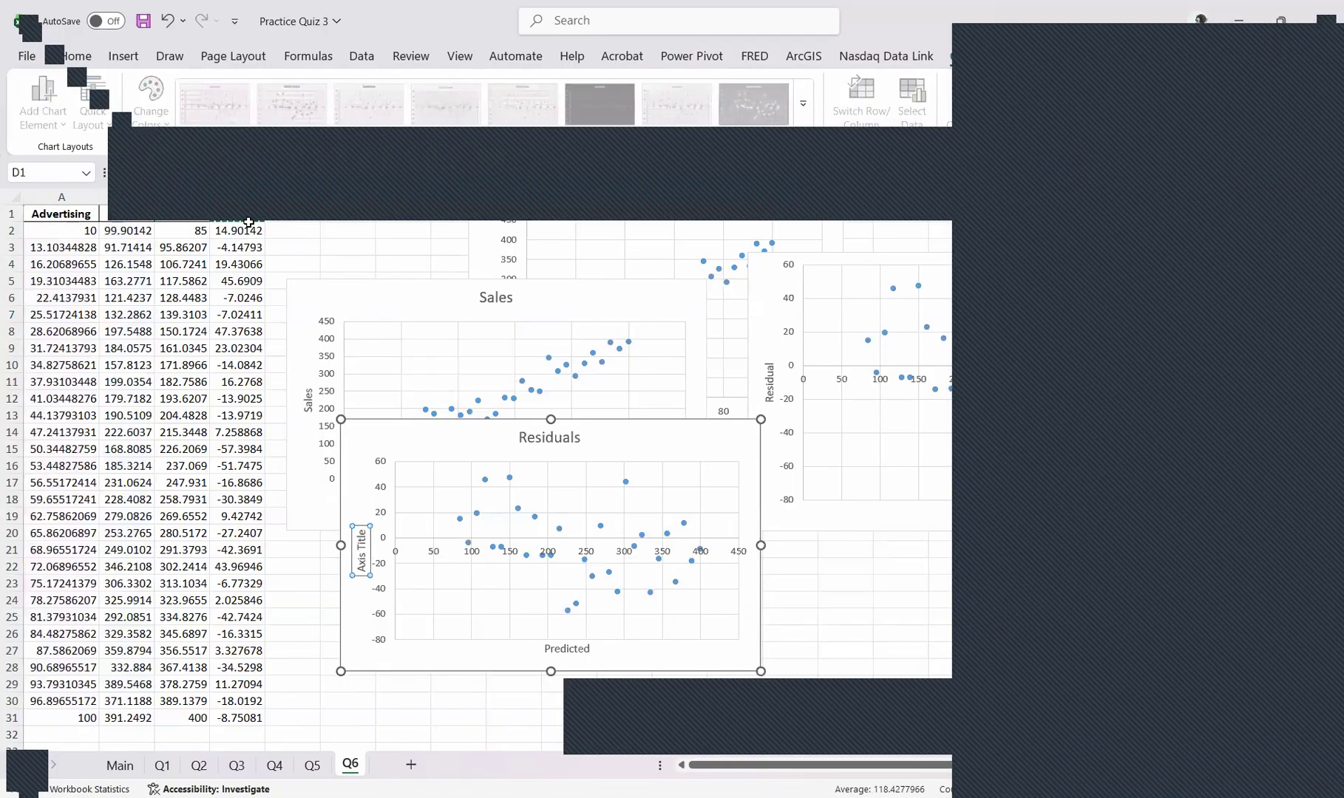
key("Return")
left_click_drag(657, 438, 987, 276)
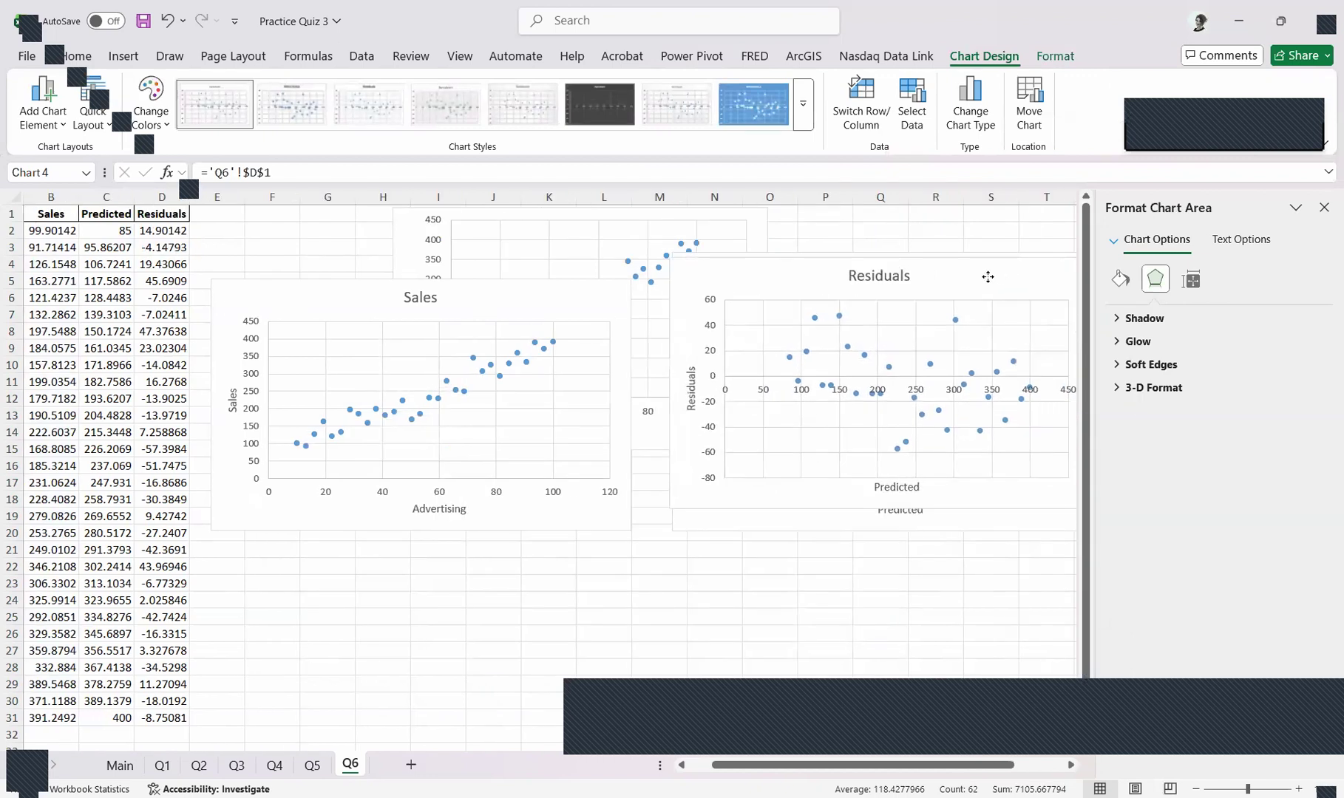
left_click(730, 585)
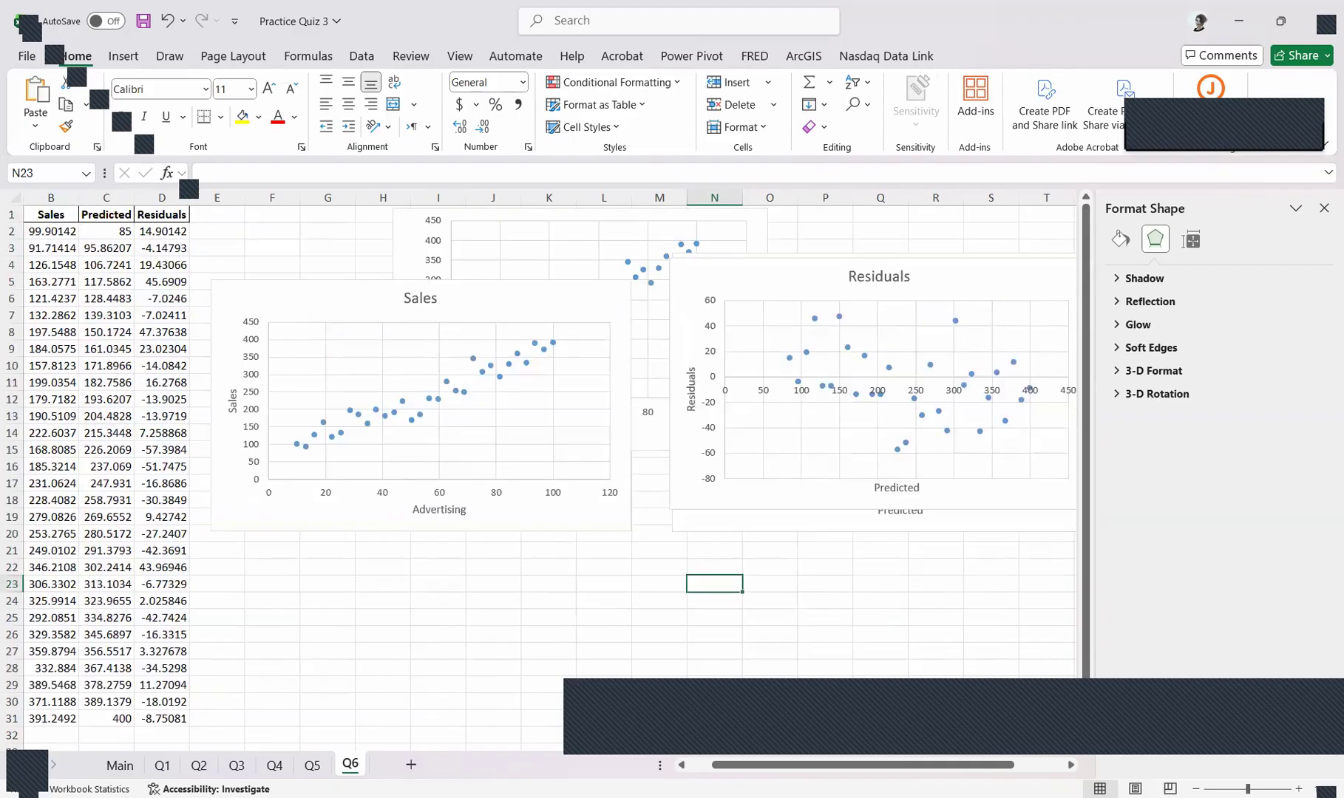
Return to the workbook's Main worksheet with the quiz instructions
left_click(119, 764)
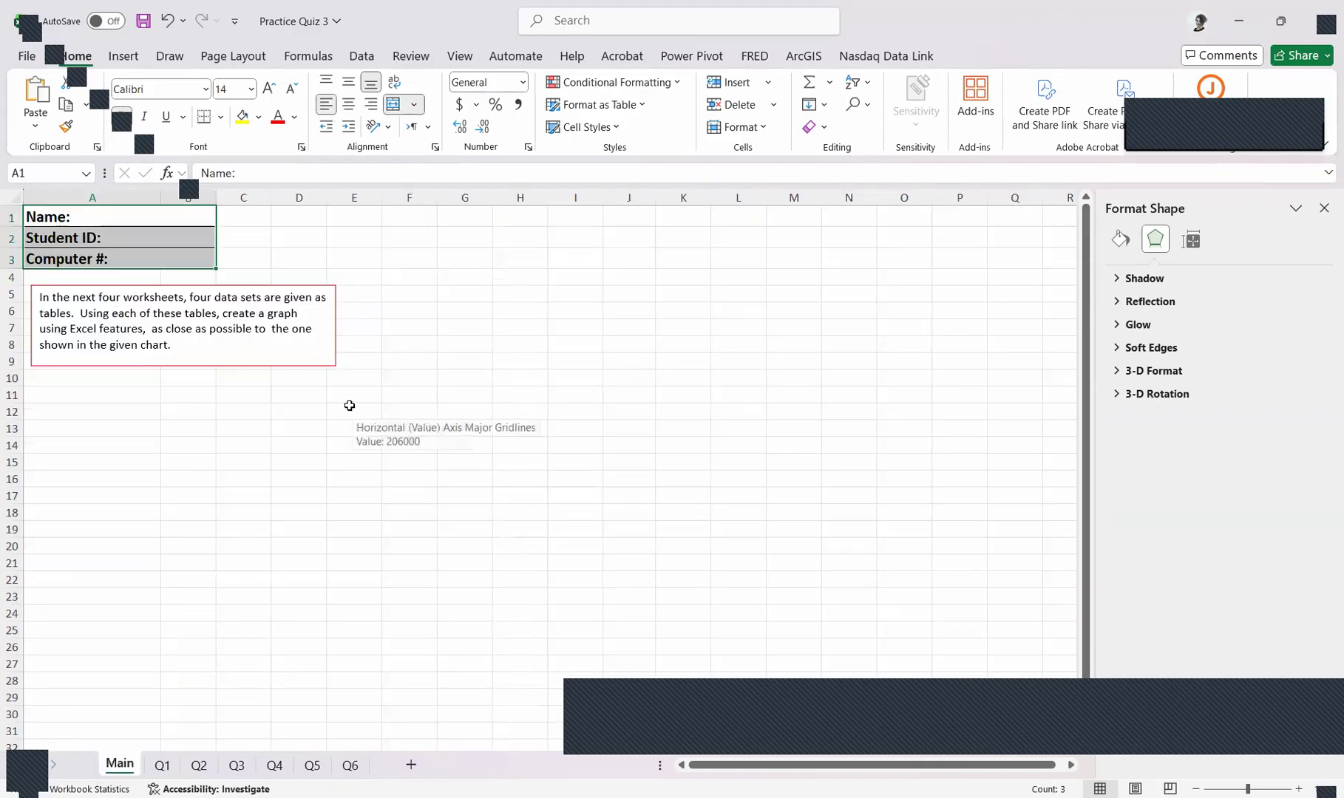
left_click(1312, 705)
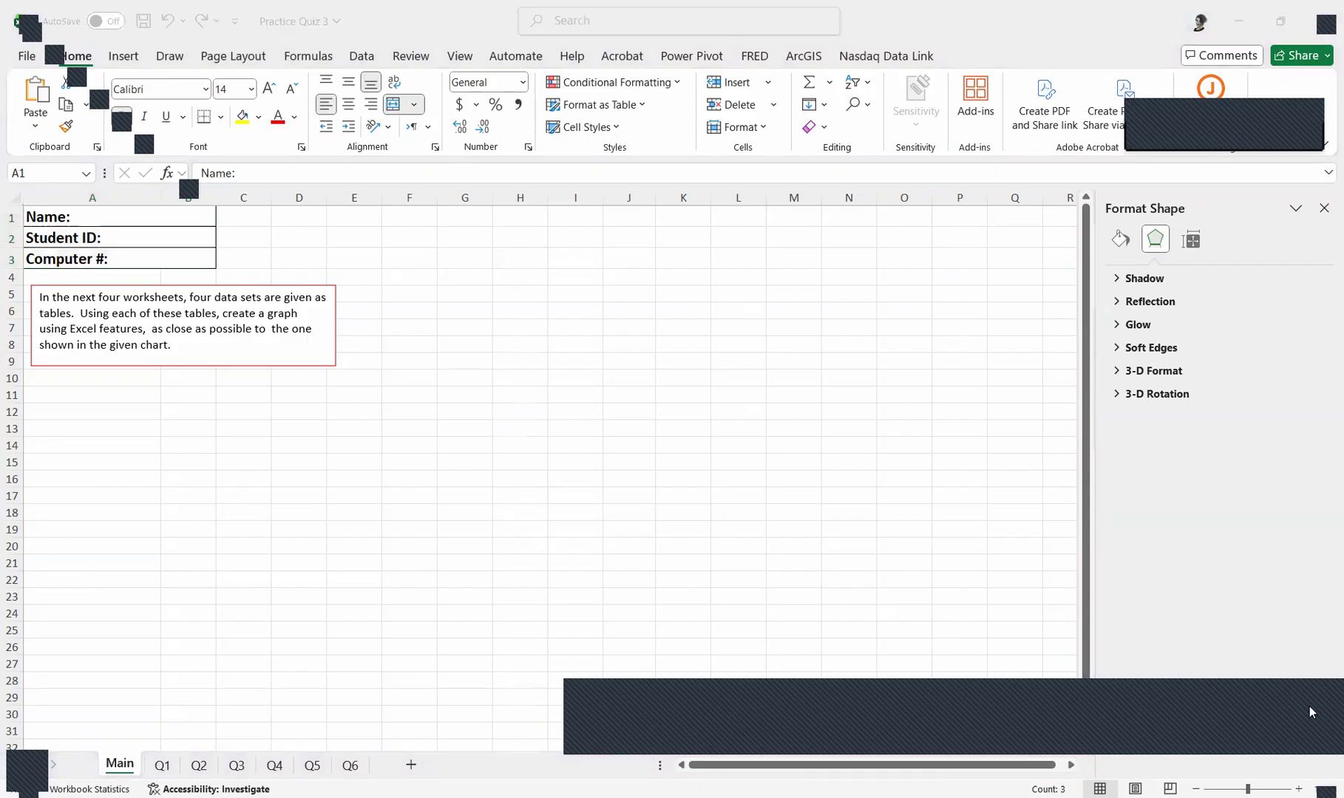
left_click(965, 523)
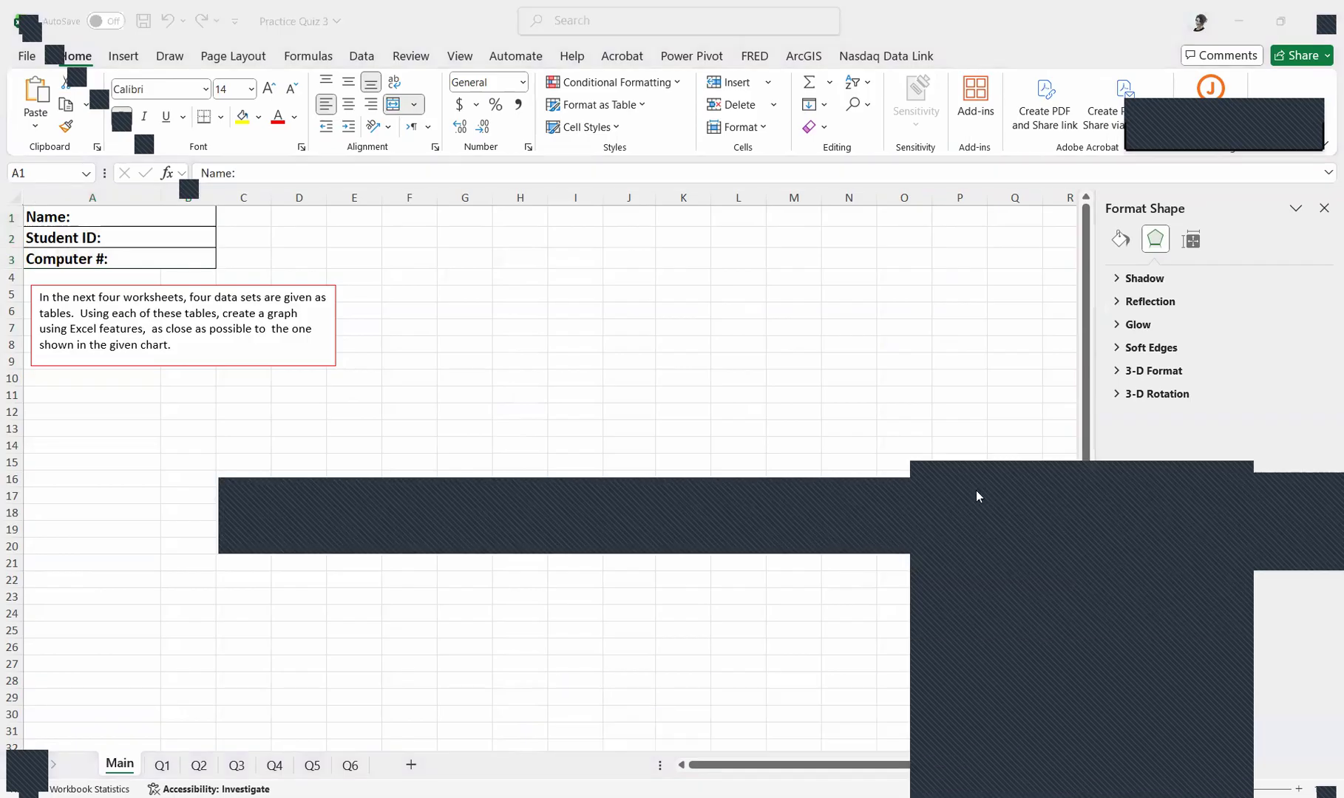